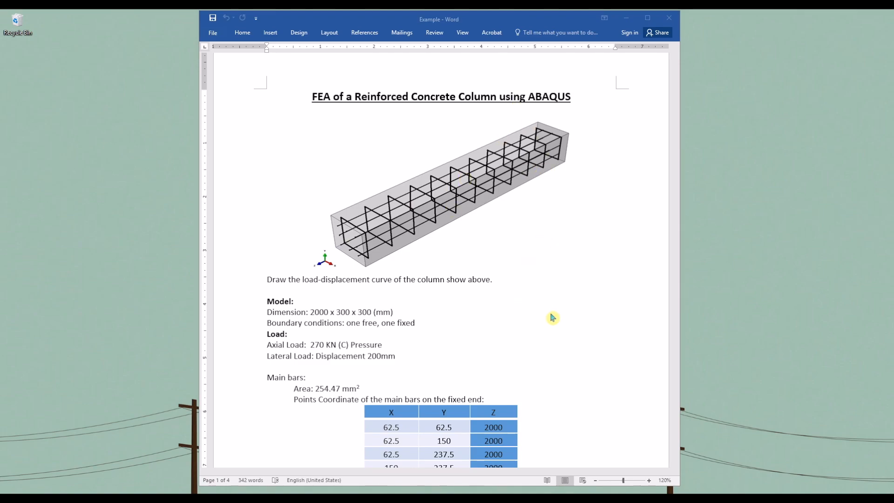
Step: Add the line "Units used: mm, kg, N" above the Model section of the column specification document
scroll(551, 317, down, 8)
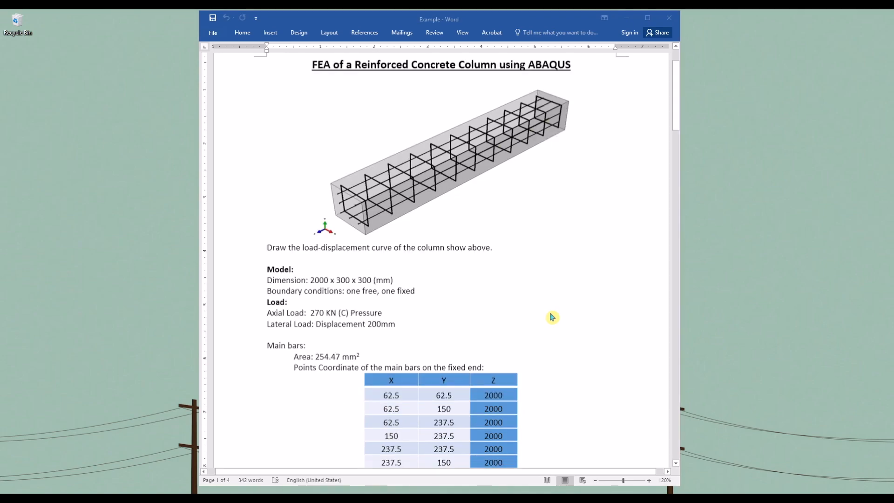
scroll(552, 317, down, 5)
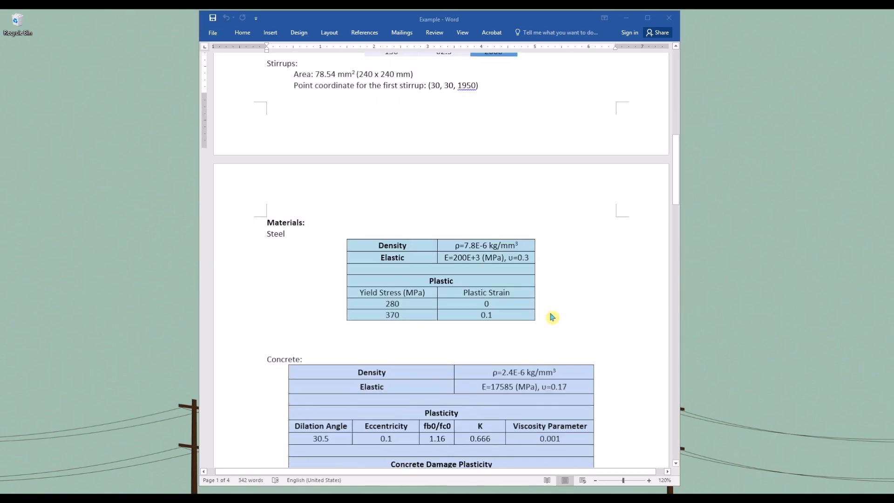
scroll(552, 317, up, 8)
scroll(552, 317, up, 8)
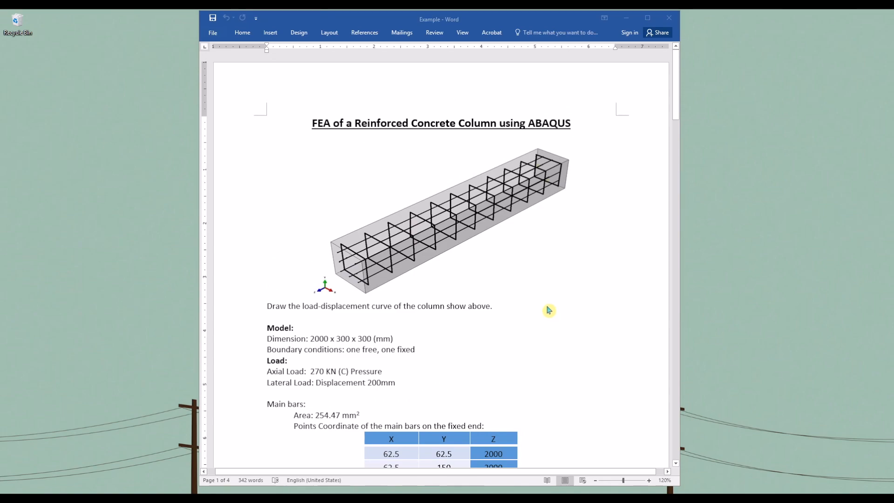
click(331, 318)
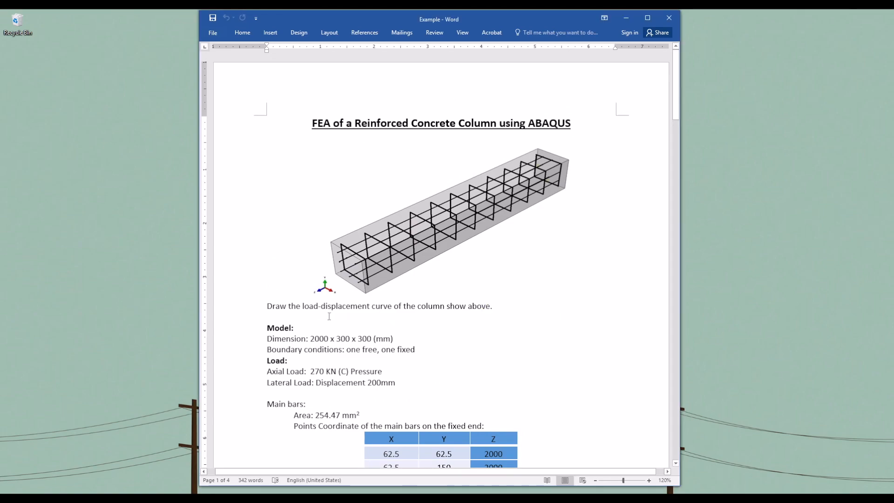
key(Return)
text(Uni)
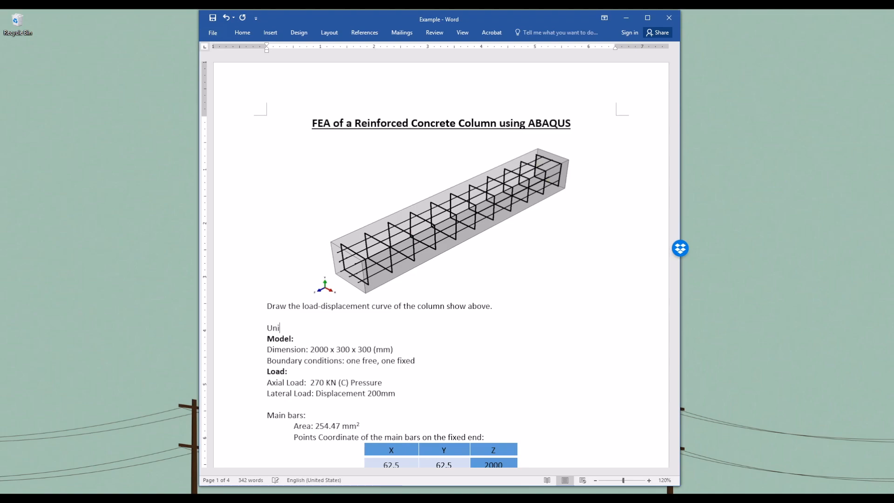
text(tes used: mm, kg, N)
key(Return)
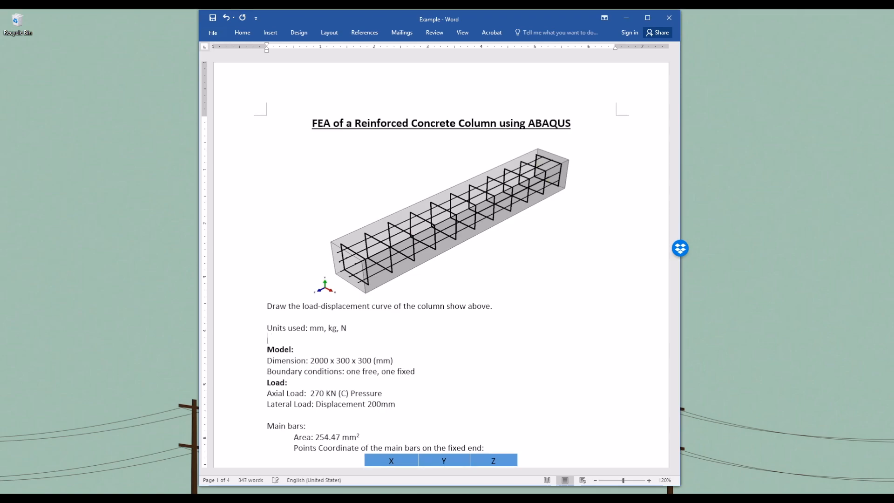
Step: Switch to Abaqus/CAE and create a new model database with a Standard/Explicit model, staying in the Part module
scroll(455, 316, down, 7)
scroll(456, 319, down, 2)
scroll(458, 326, up, 8)
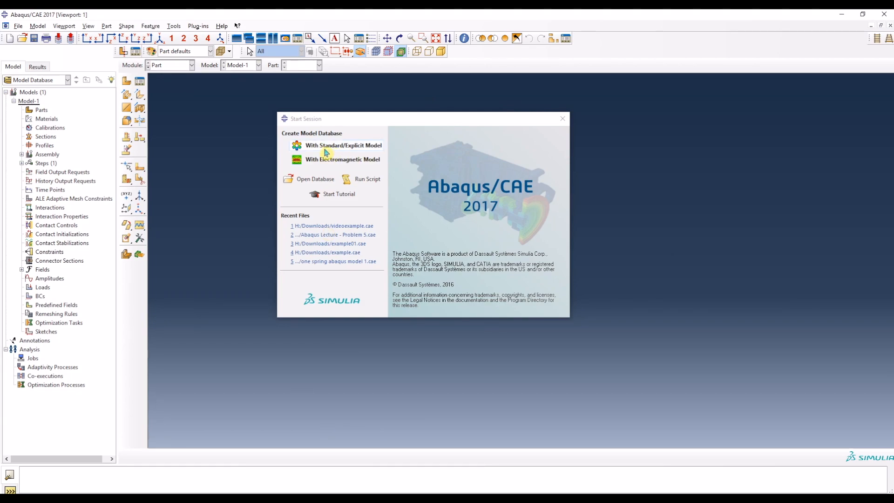
click(338, 150)
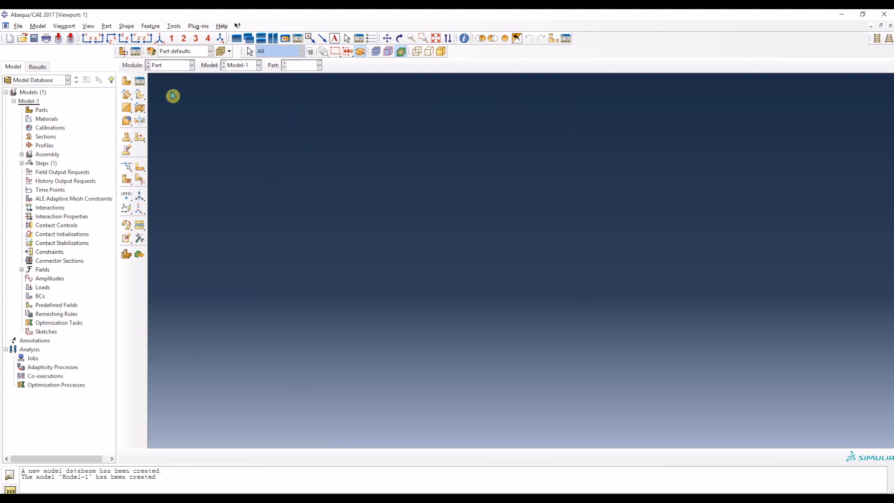
click(168, 69)
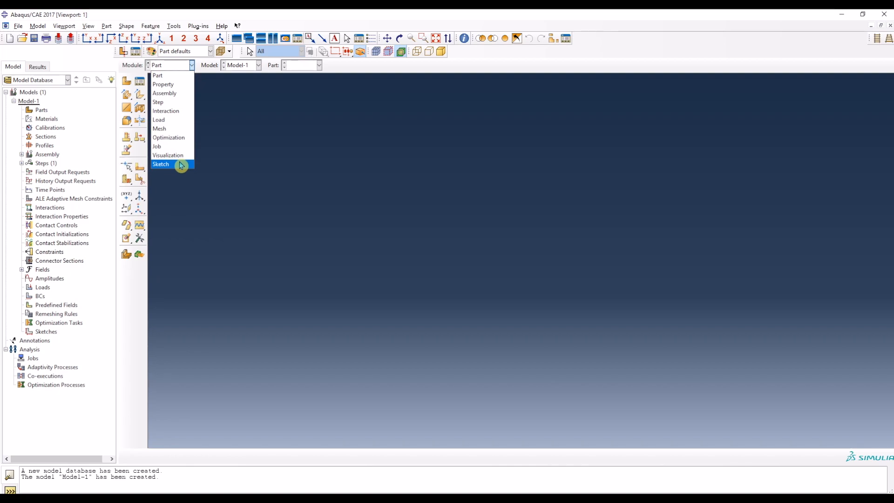
click(176, 68)
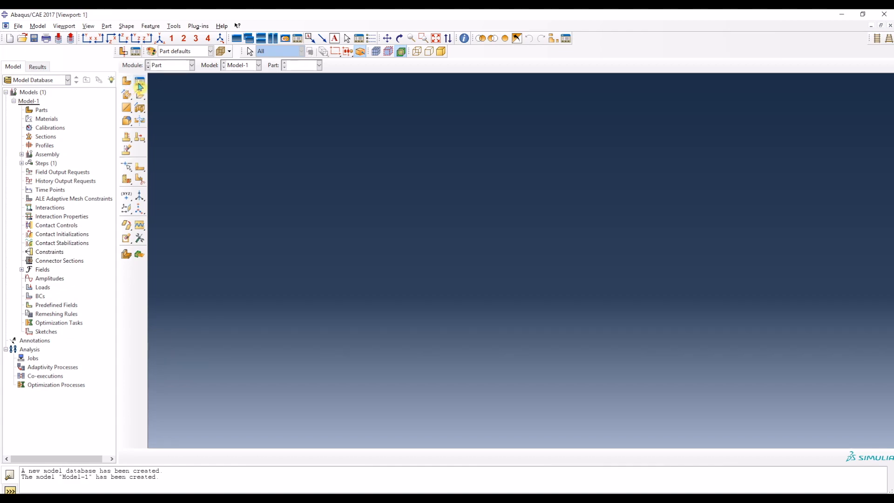
Step: Start a 3D deformable solid extrusion part named Concrete with an approximate size of 600
click(140, 83)
click(219, 195)
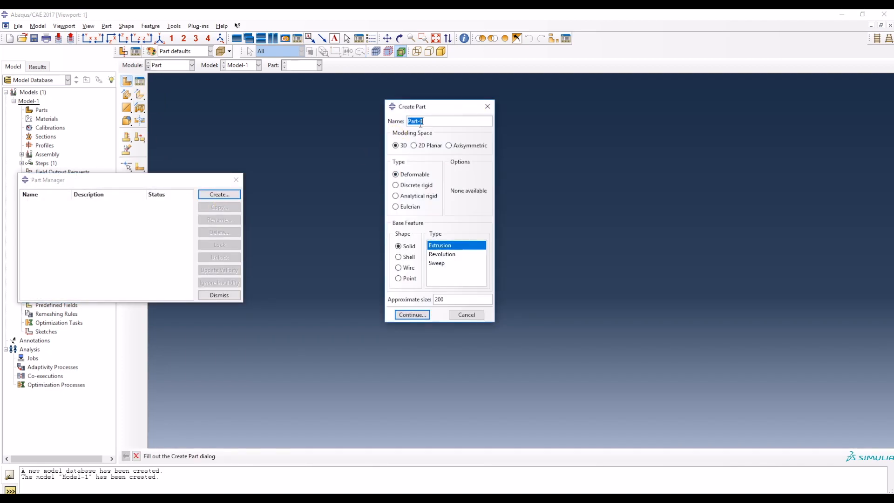
click(236, 180)
drag(441, 112, 336, 116)
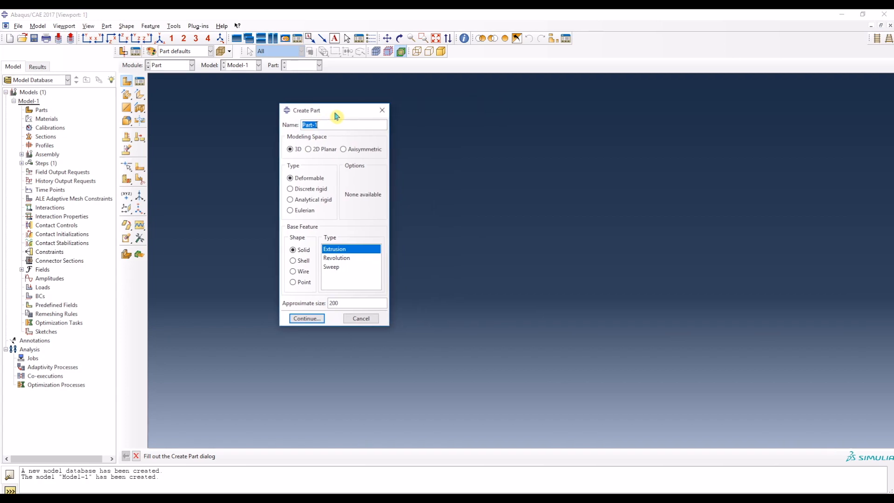
text(C)
key(alt+Tab)
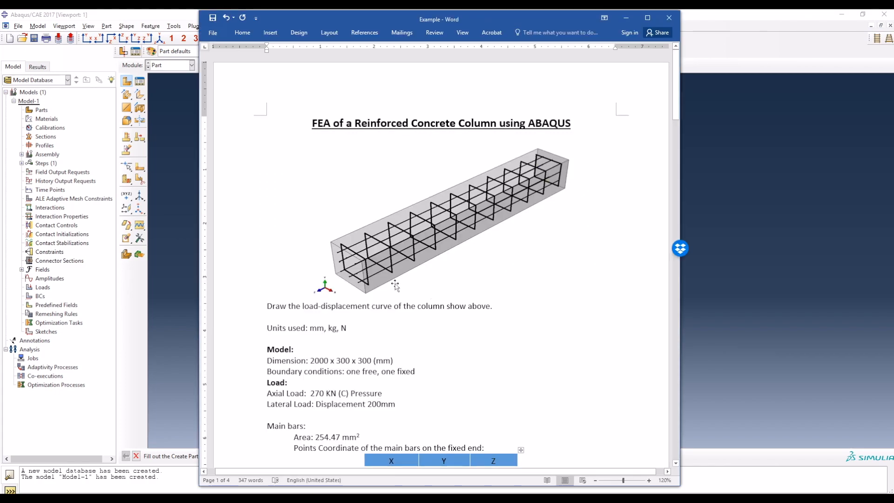
scroll(322, 360, down, 2)
scroll(323, 360, down, 1)
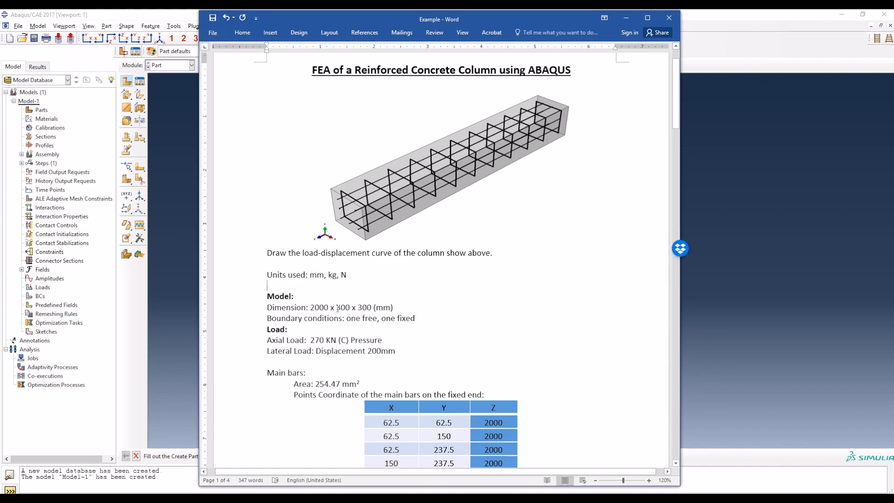
drag(349, 308, 374, 307)
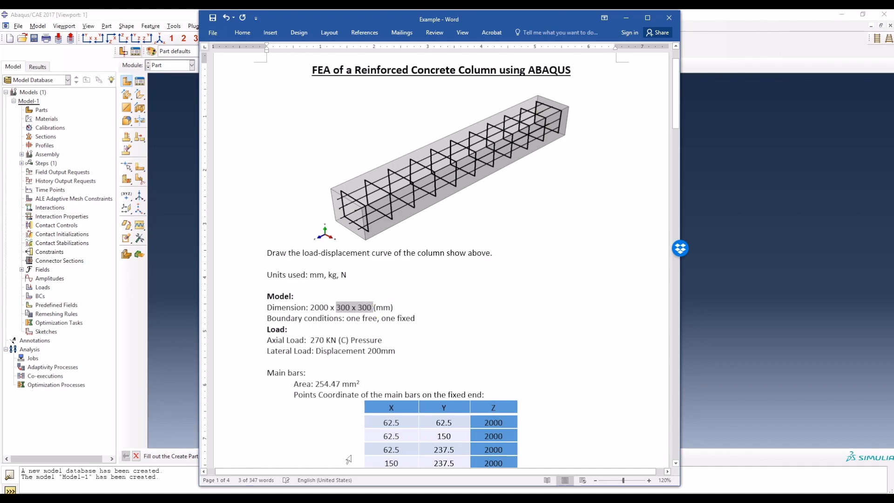
key(alt+Tab)
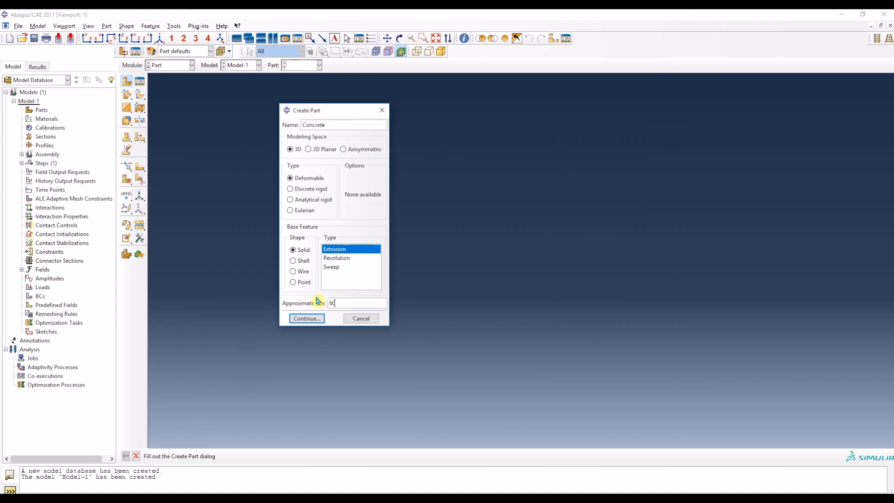
click(310, 319)
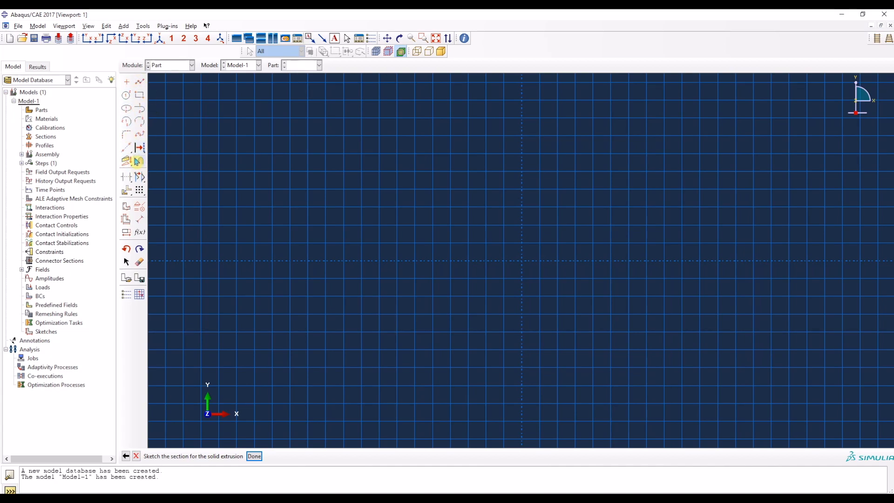
Step: Sketch a 300 x 300 mm square section with one corner at the origin
click(140, 95)
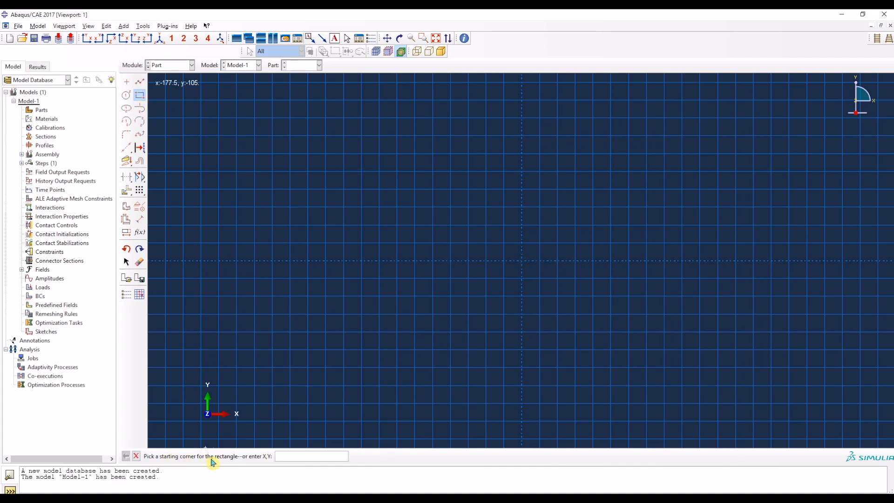
click(522, 262)
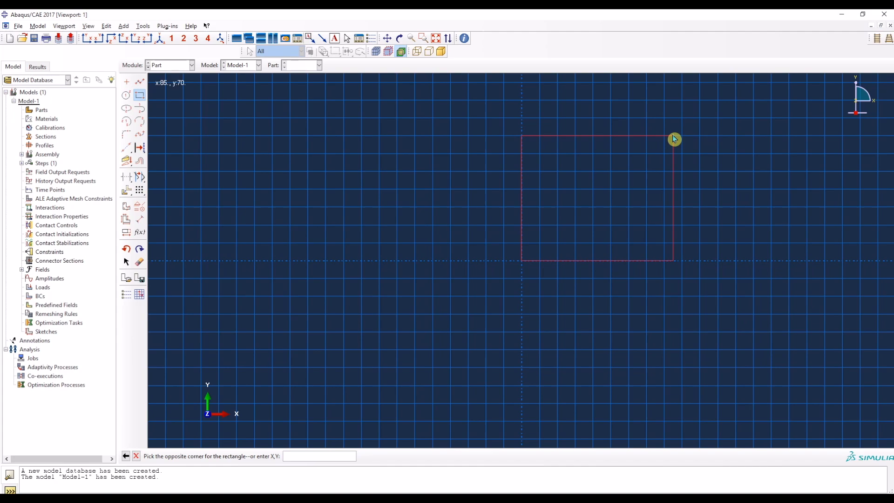
click(305, 456)
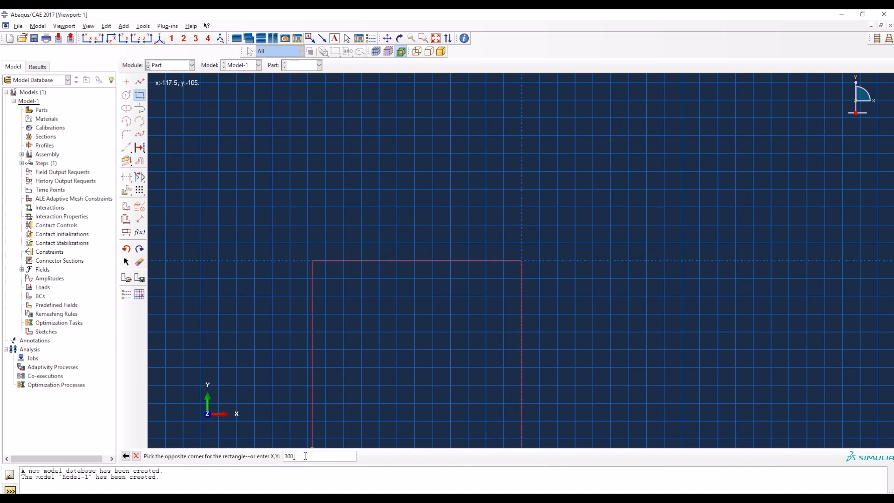
key(Return)
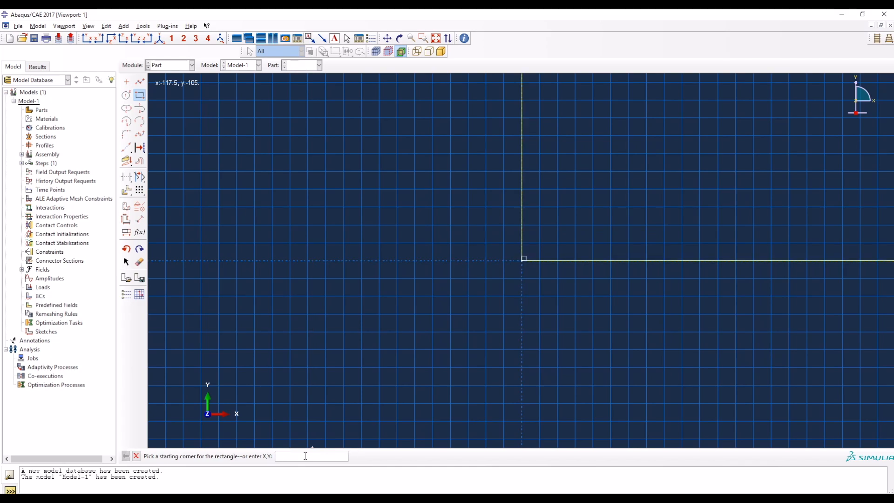
click(436, 38)
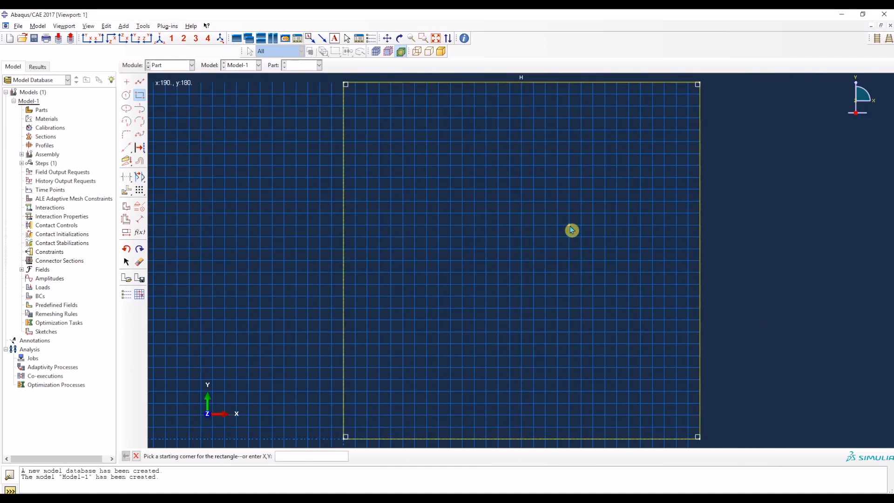
key(Escape)
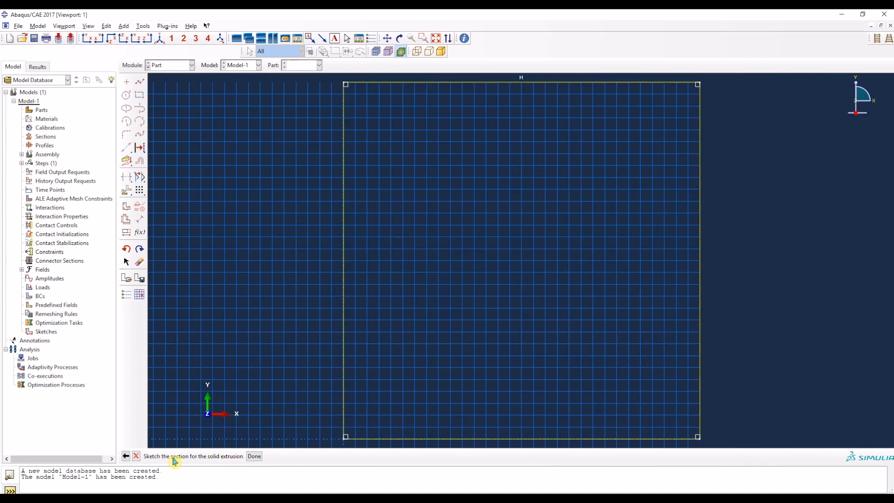
Step: Finish the square section sketch and extrude it to the column length of 2000 mm given in the specification
click(255, 456)
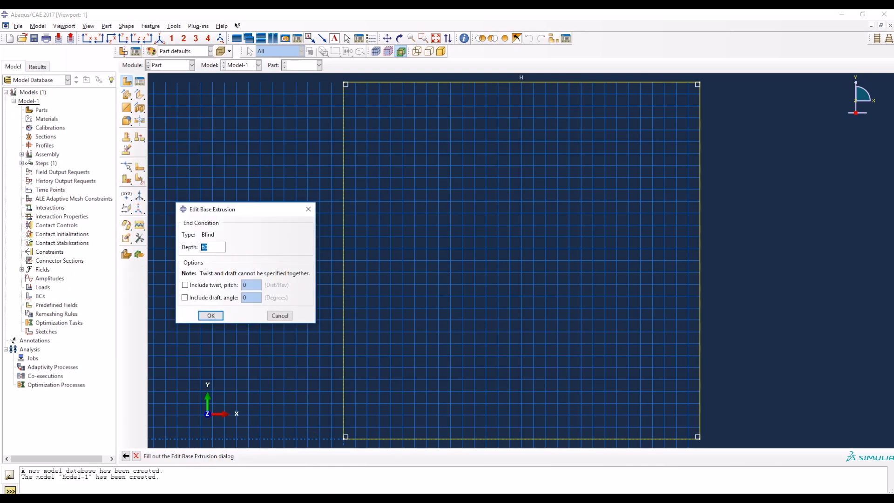
key(alt+Tab)
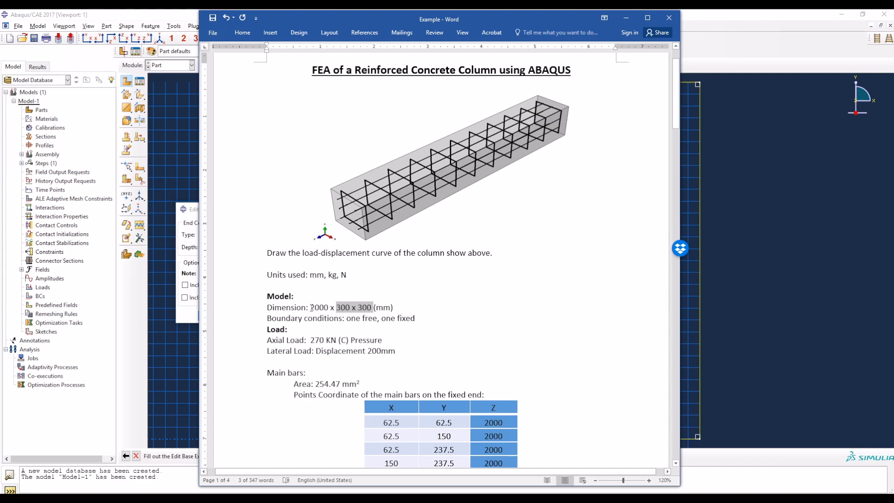
double_click(319, 307)
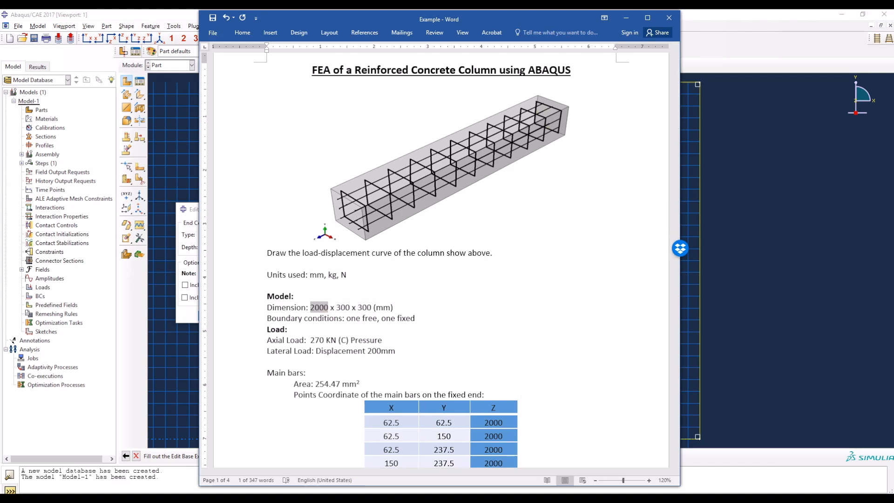
key(alt+Tab)
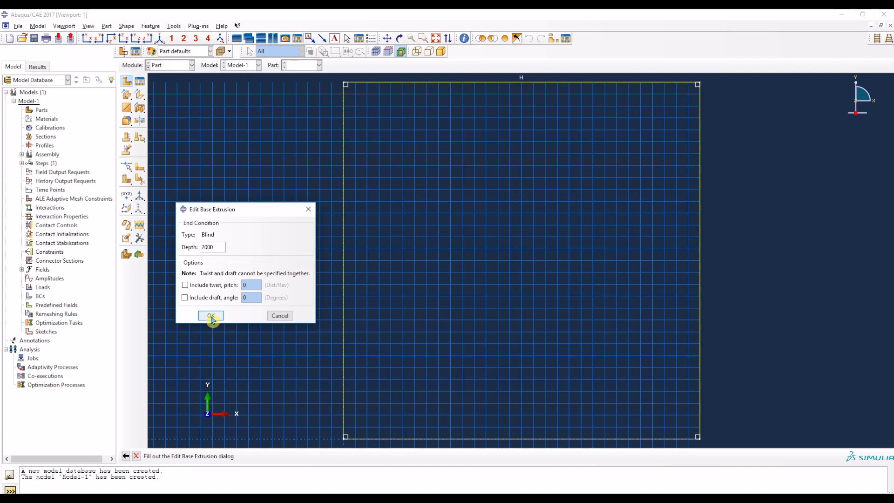
click(211, 316)
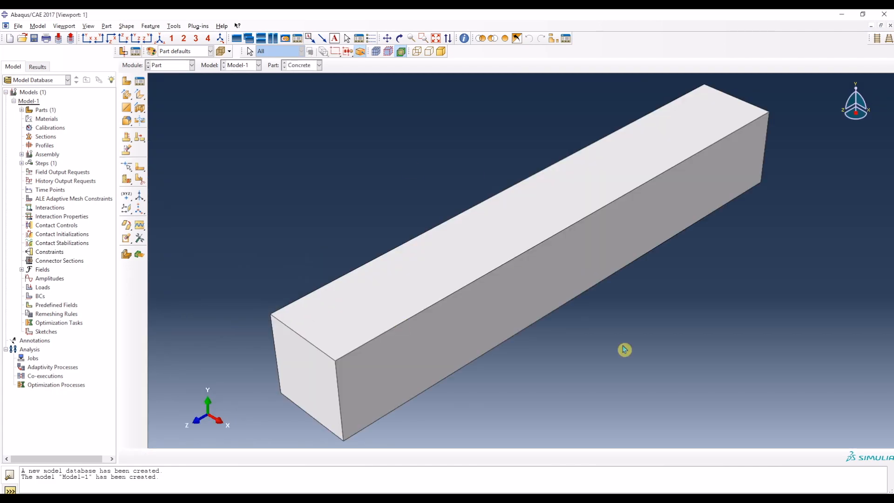
Step: Start a 3D deformable planar wire part named Bar with an approximate size of 4000
click(126, 83)
drag(329, 124, 276, 126)
text(Bar)
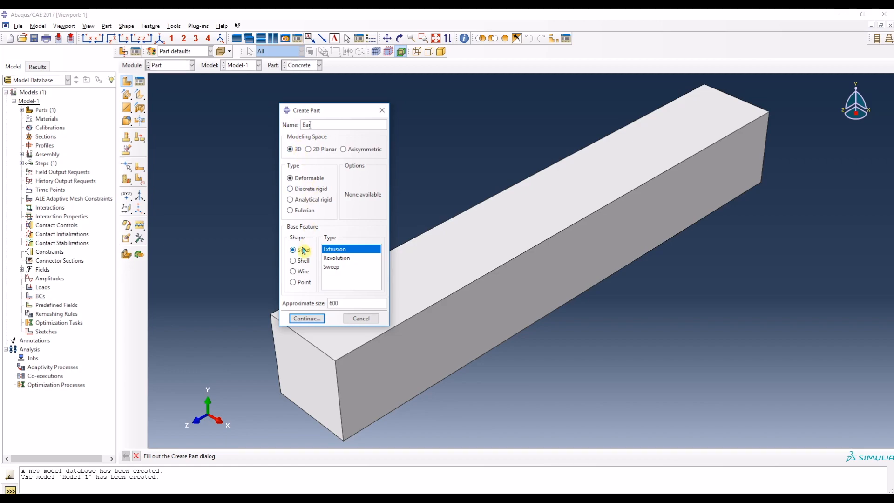
click(303, 273)
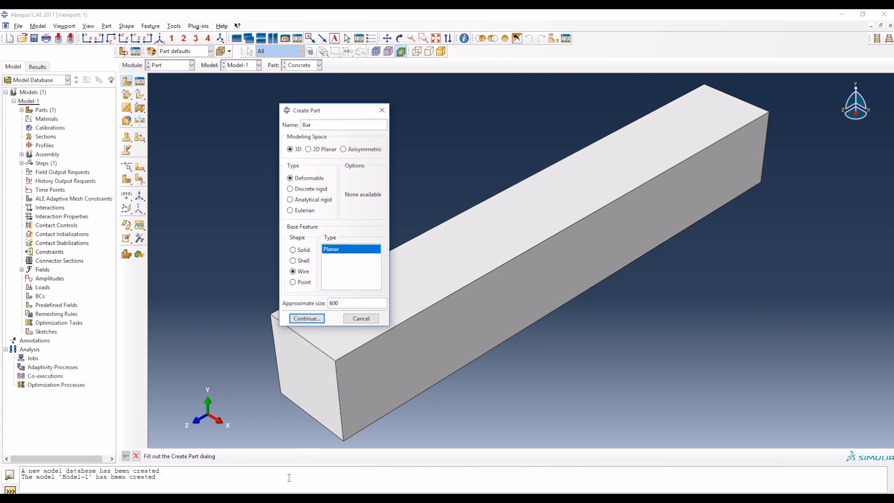
click(331, 498)
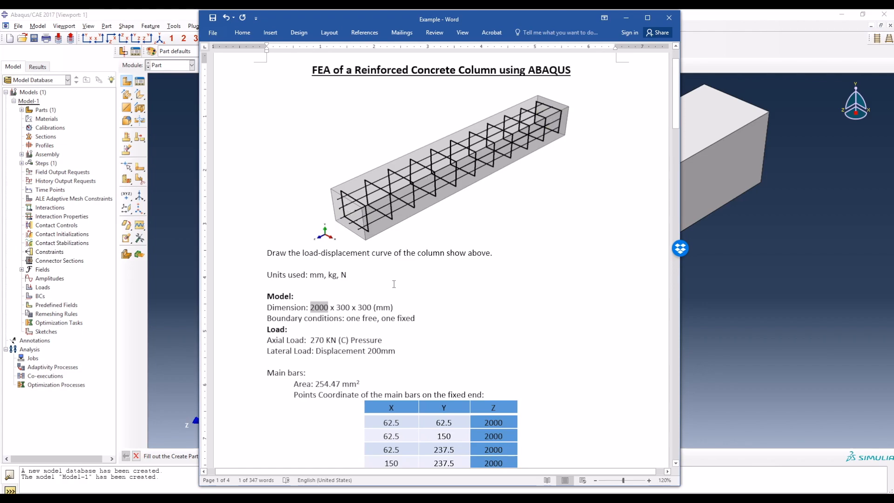
click(332, 498)
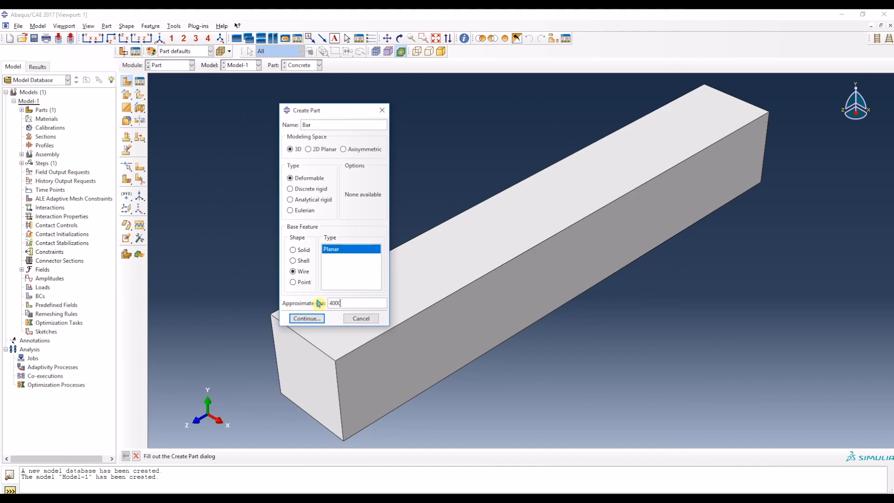
click(309, 319)
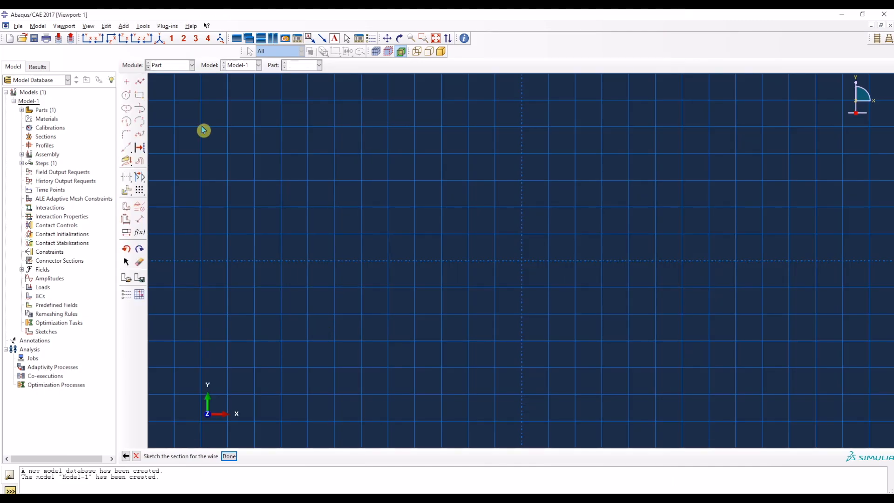
Step: Sketch a 2000 mm horizontal line starting at the origin and finish the Bar part
click(140, 83)
click(522, 261)
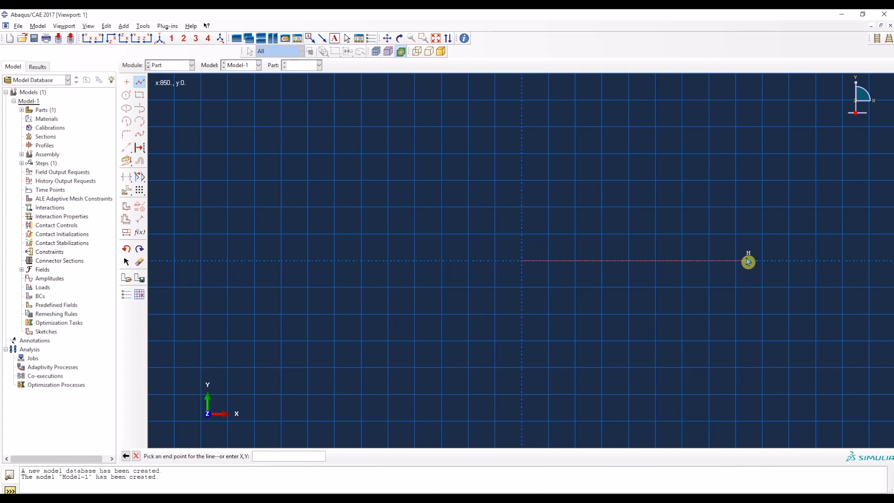
click(267, 456)
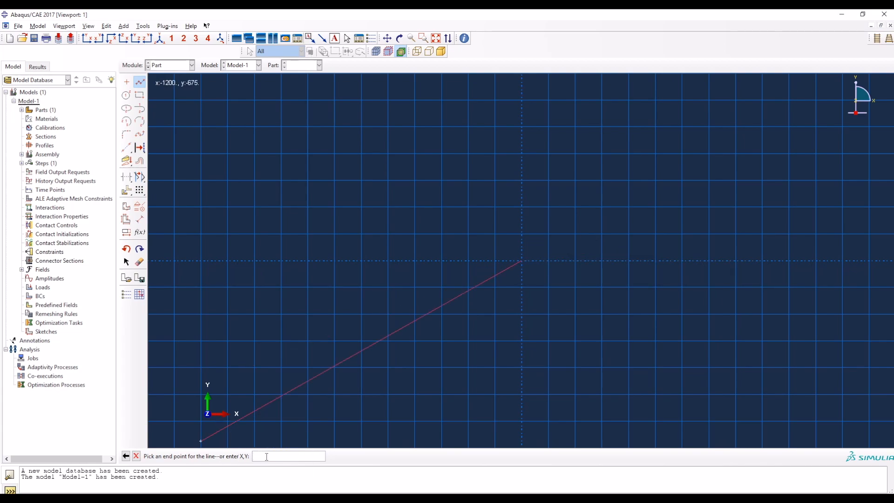
key(Return)
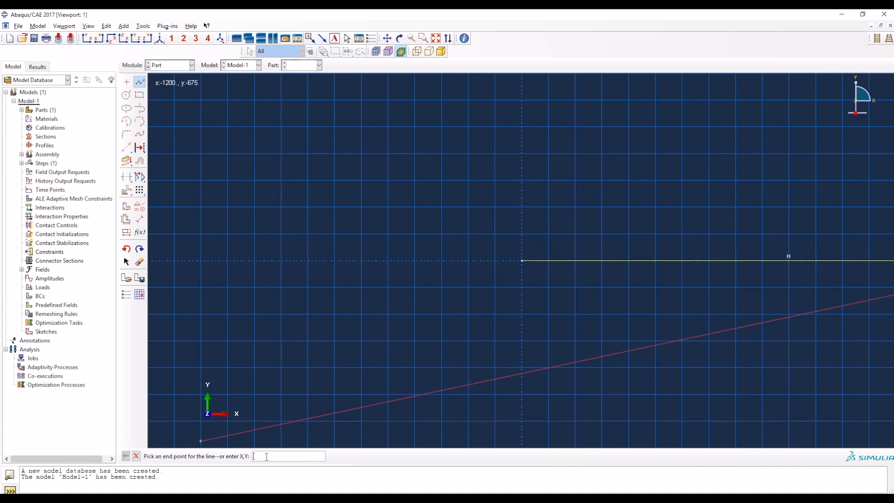
key(Escape)
click(229, 456)
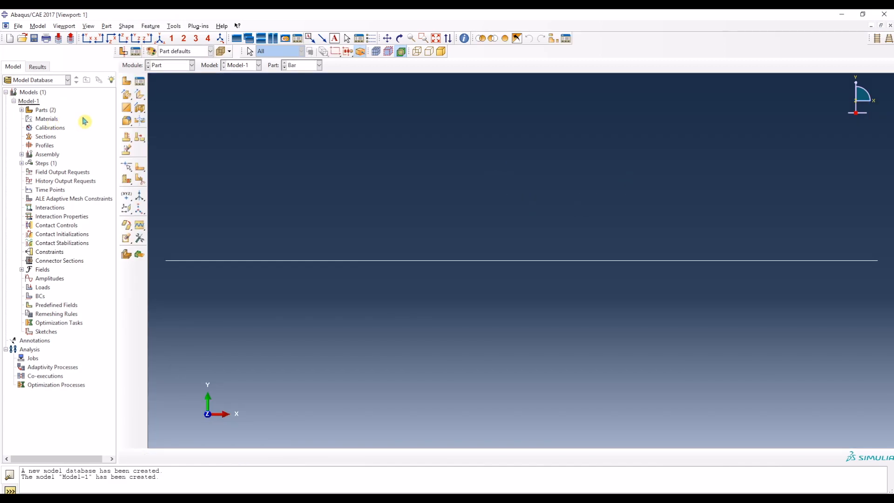
Step: Start a 3D deformable planar wire part named Stirrup with an approximate size of 480, checking the stirrup dimensions in the Word specification
click(126, 81)
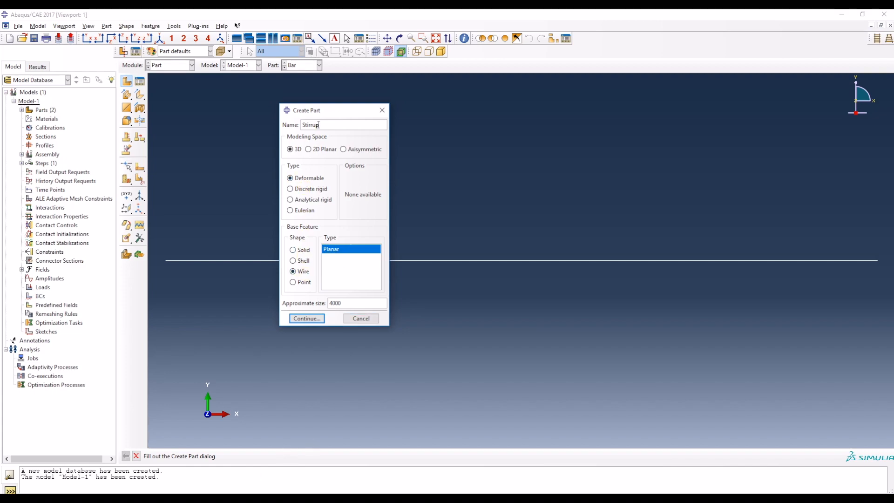
click(299, 497)
scroll(296, 321, down, 5)
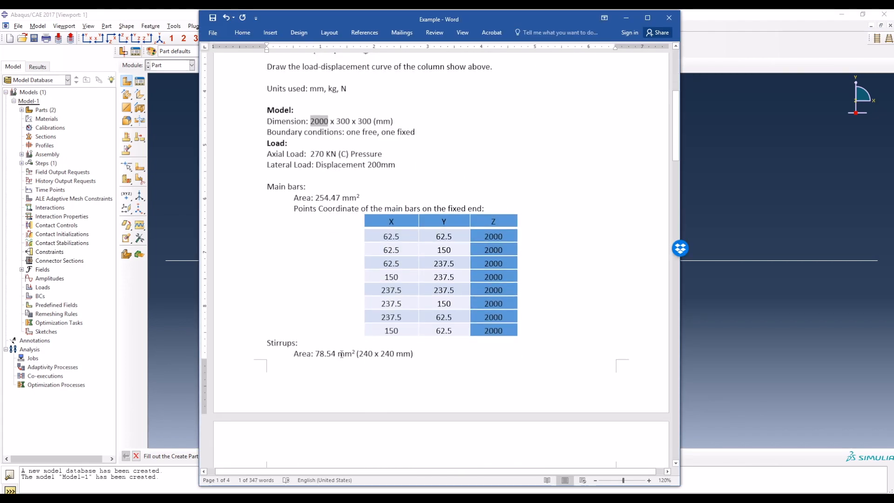
drag(358, 354, 415, 354)
scroll(432, 251, up, 3)
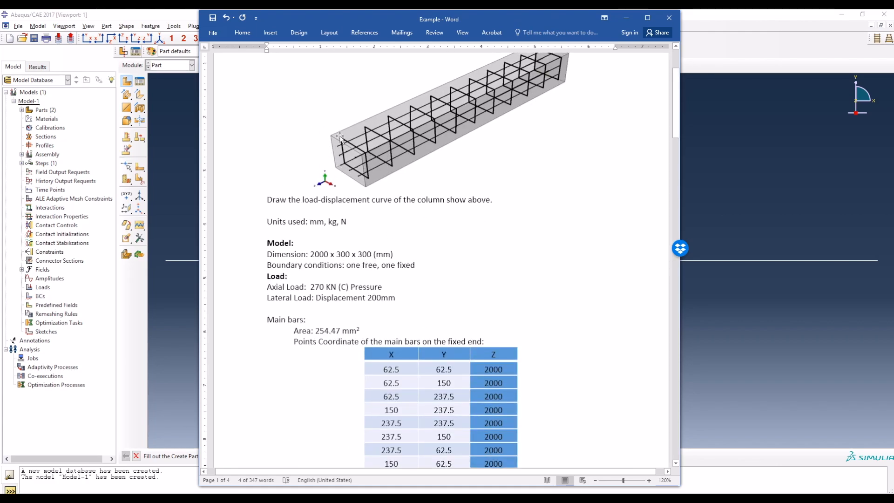
click(719, 341)
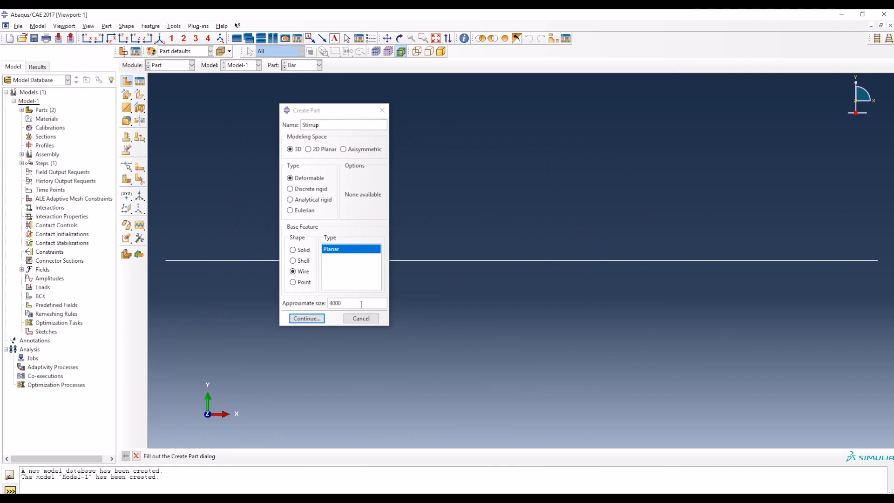
click(316, 320)
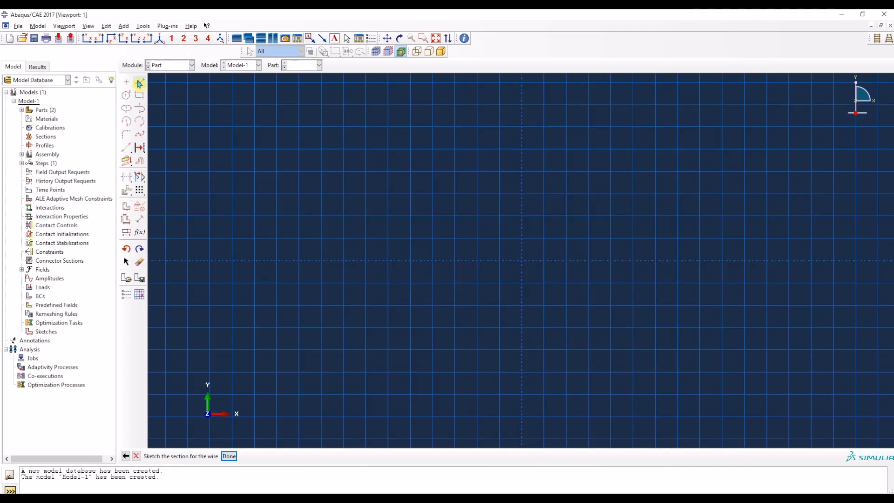
Step: Sketch a closed 240 x 240 mm square of connected lines from the origin and finish the Stirrup part
click(140, 84)
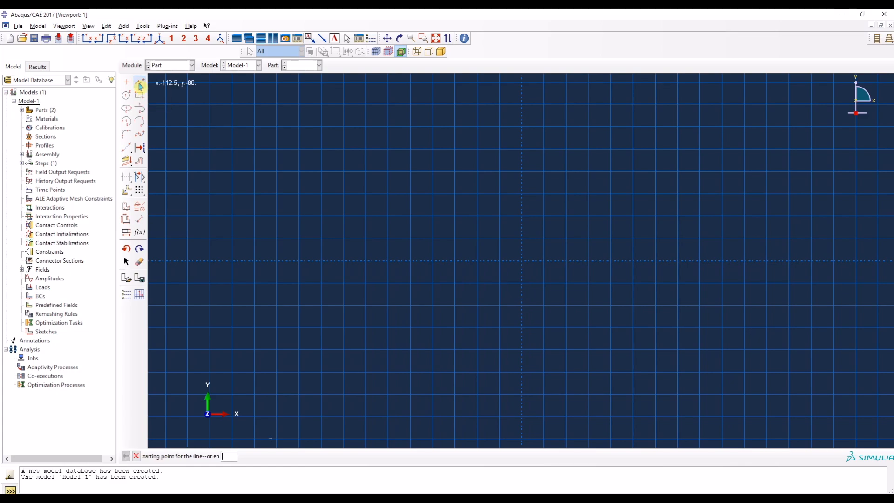
click(523, 263)
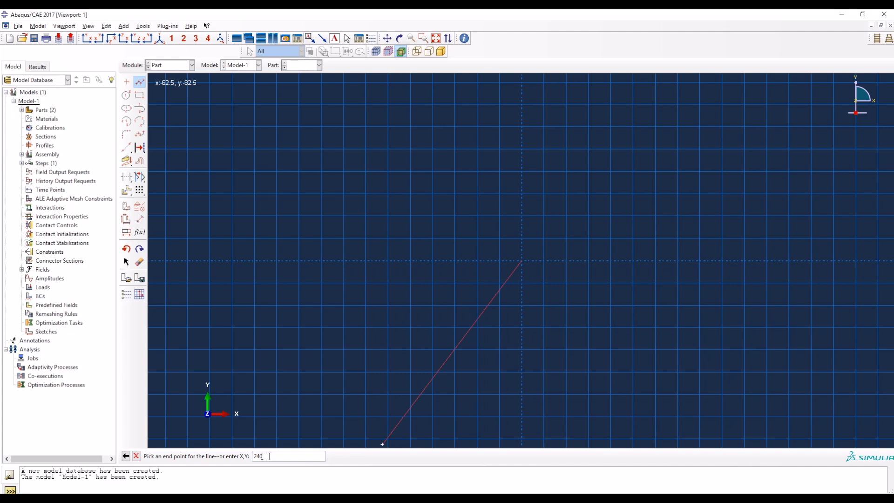
key(Return)
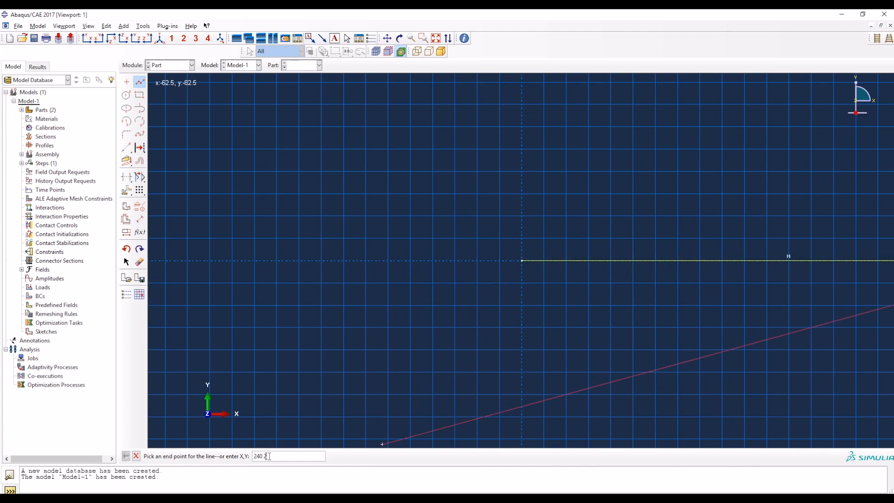
key(Return)
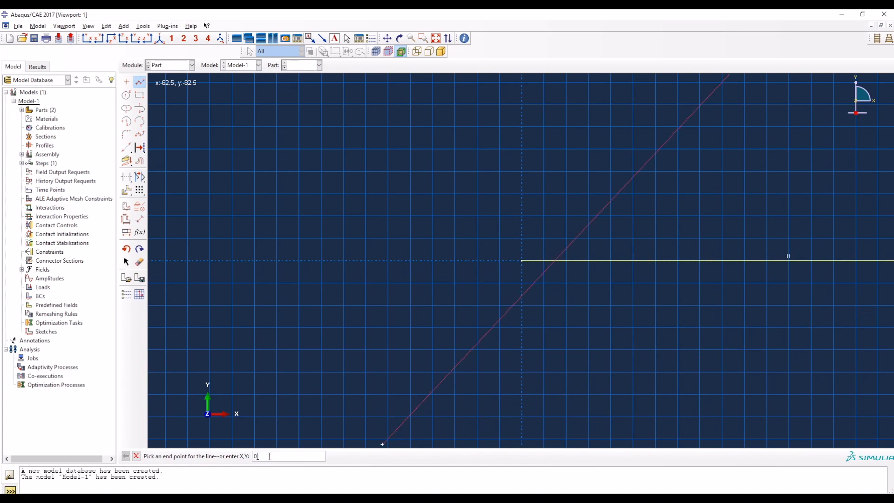
key(Return)
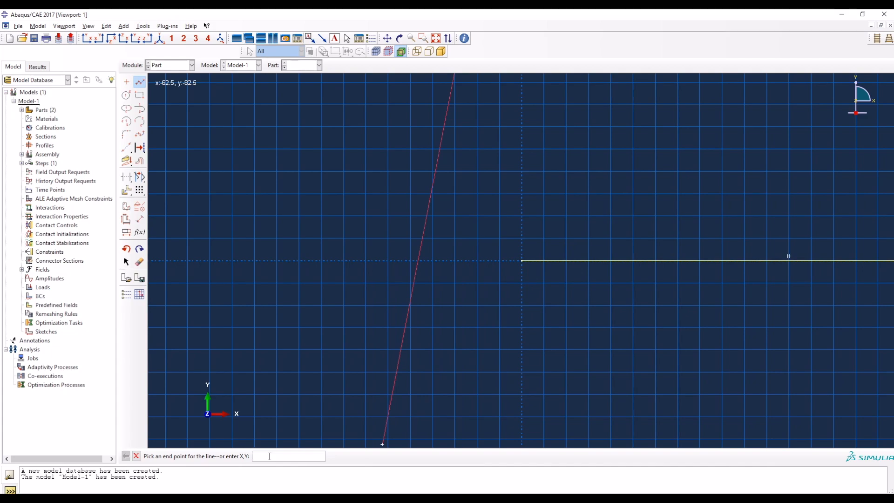
key(Return)
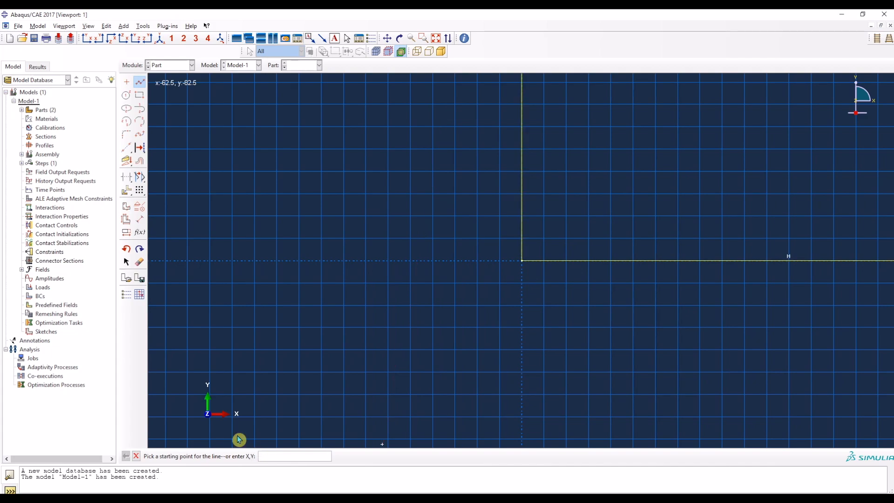
click(436, 39)
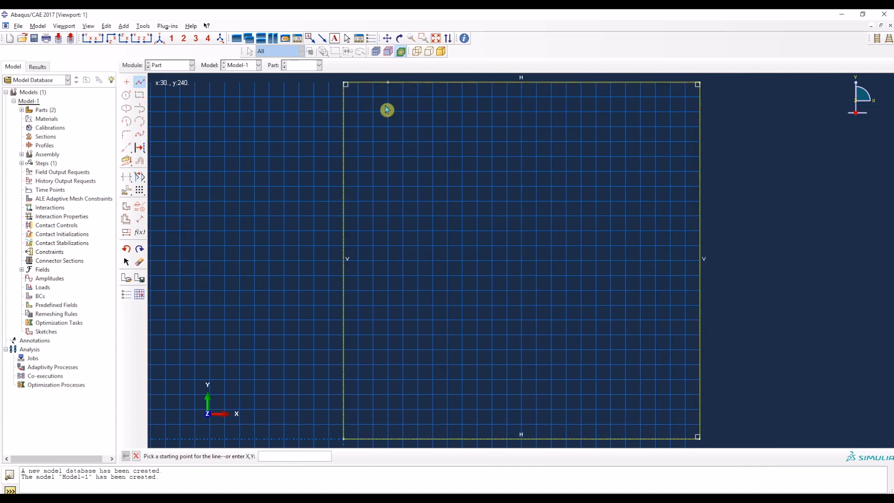
key(Escape)
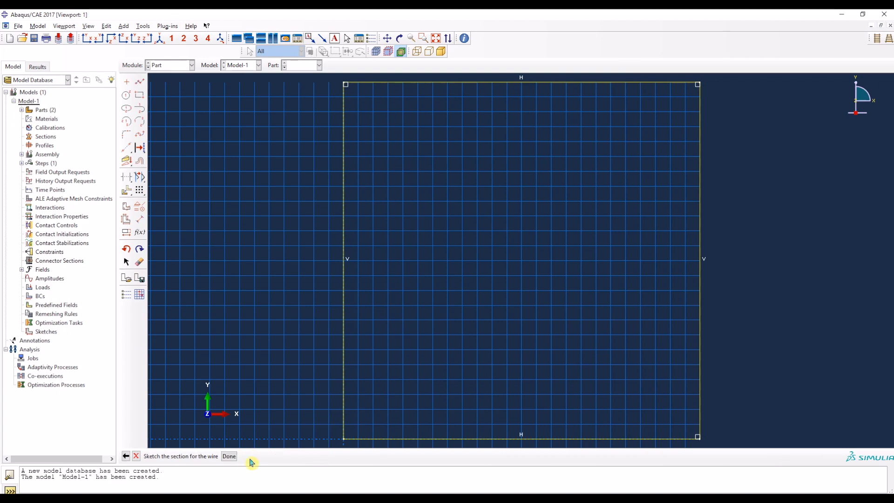
click(229, 456)
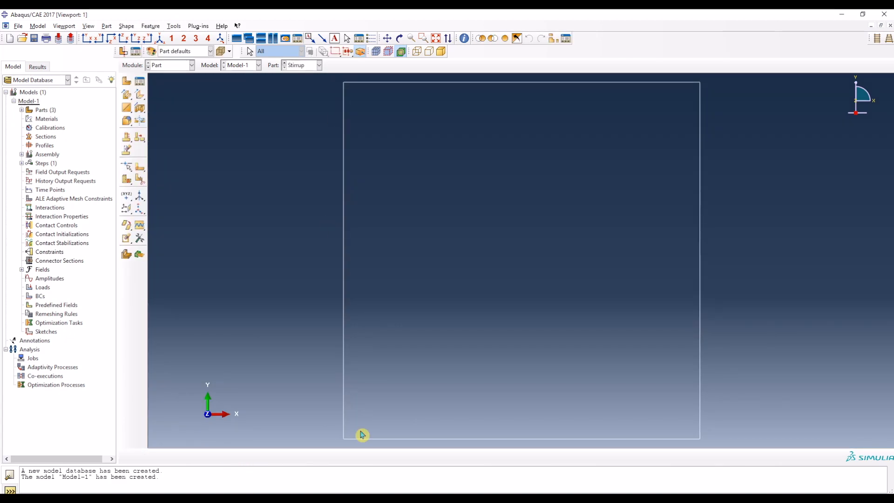
Step: Review the created parts in the Part Manager and switch to the Property module
click(140, 82)
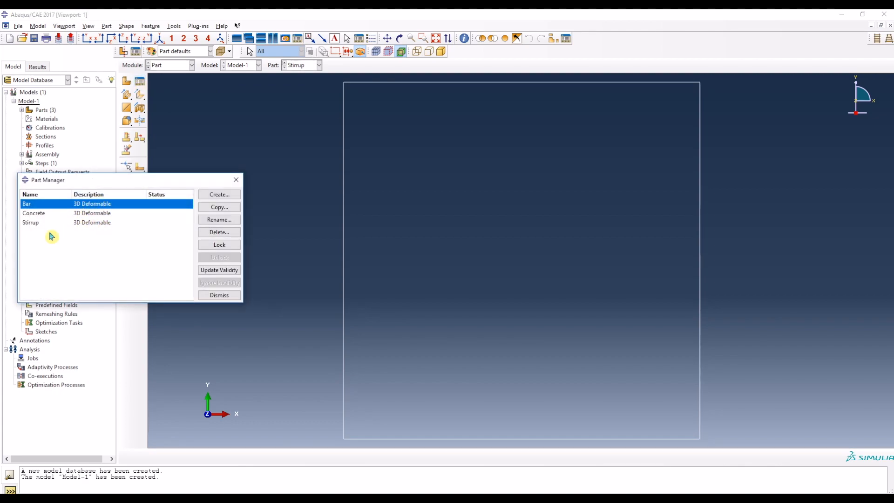
click(235, 180)
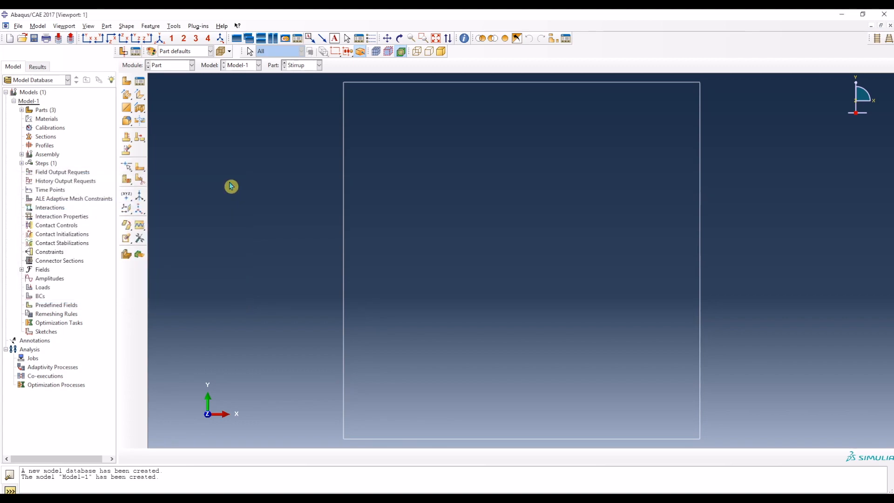
click(168, 70)
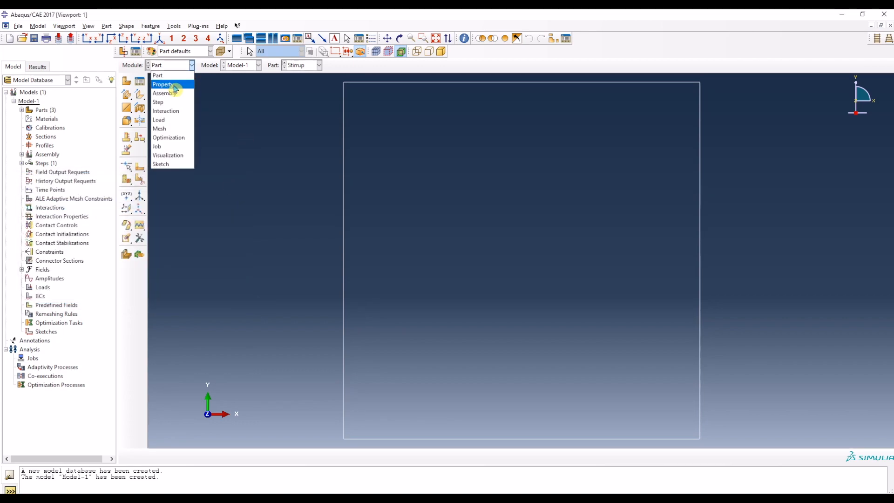
click(168, 85)
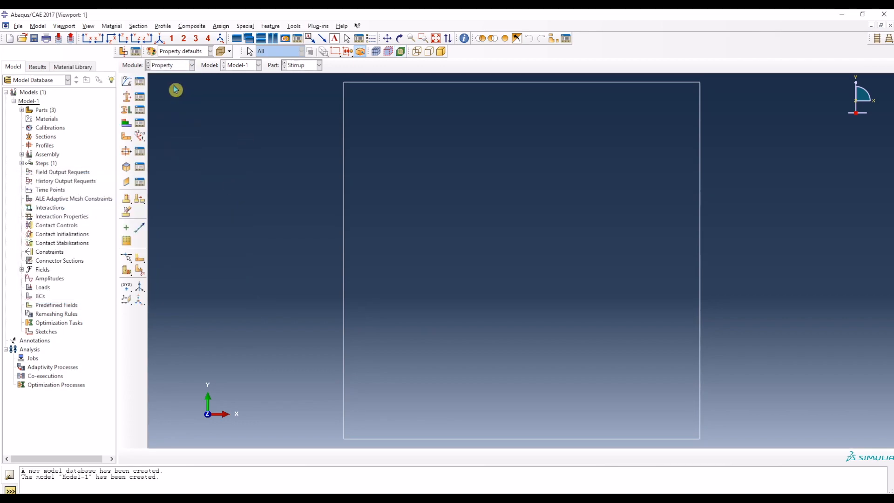
Step: Start a new material named Steel, placing the Word document's material tables side by side with Abaqus
click(127, 82)
drag(559, 91, 403, 105)
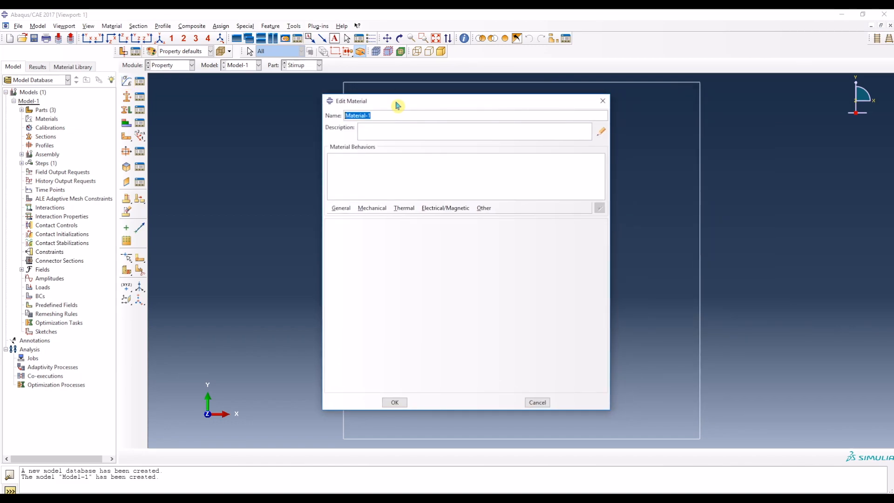
key(alt+Tab)
scroll(246, 267, down, 10)
scroll(246, 267, down, 2)
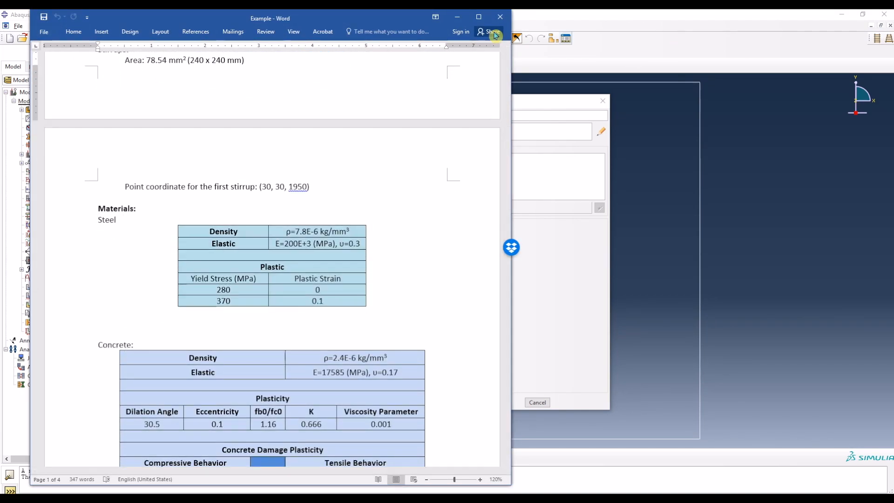
drag(391, 21, 359, 21)
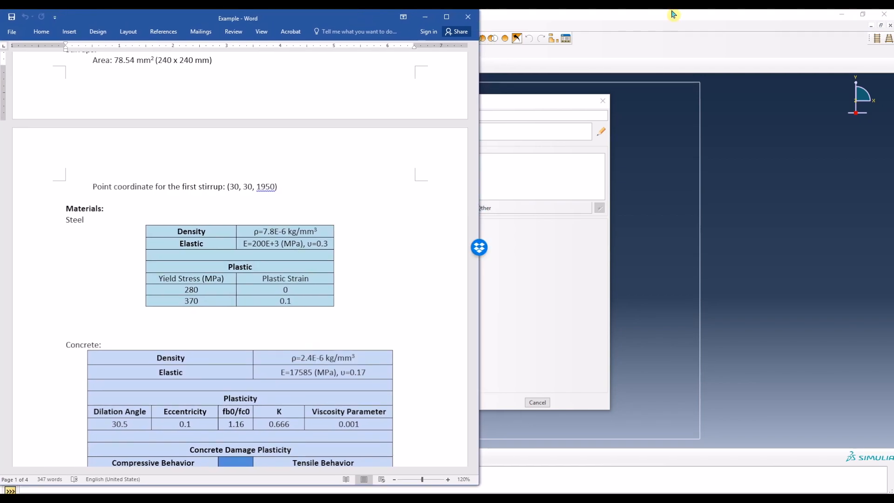
click(868, 17)
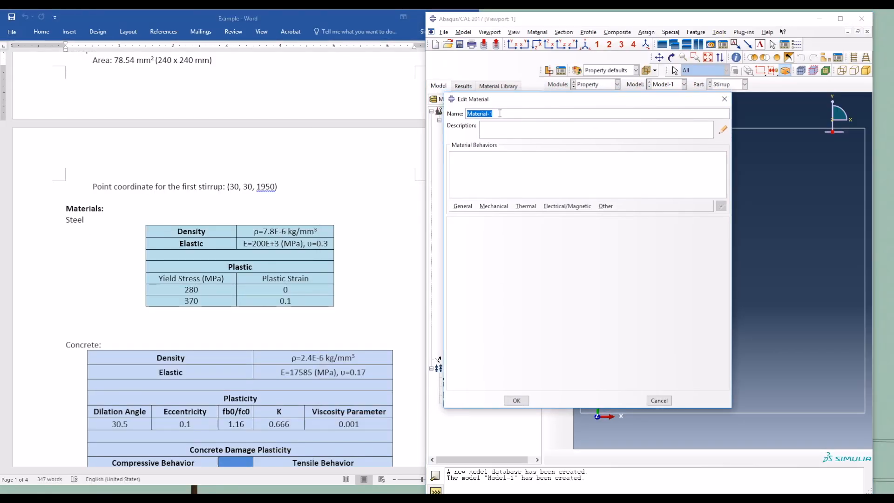
text(eel)
Step: Add a uniform mass density of 7.8e-6 to the Steel material, as given in the specification
scroll(307, 260, down, 2)
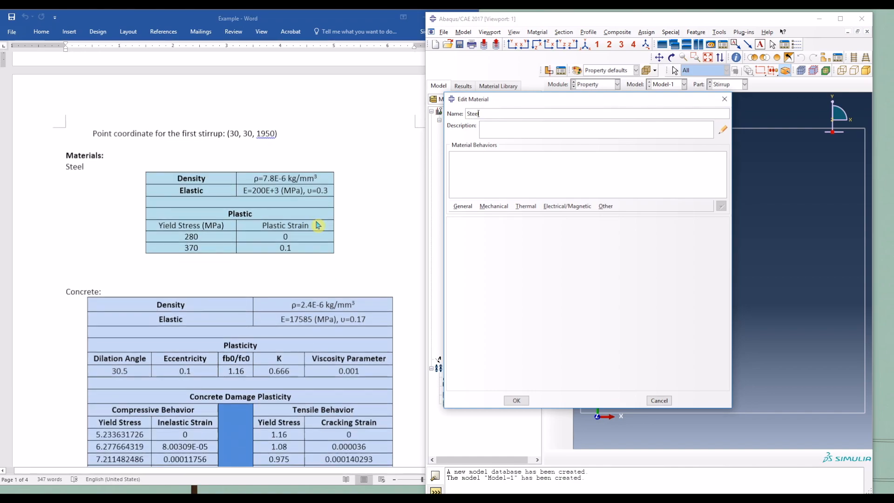
click(461, 206)
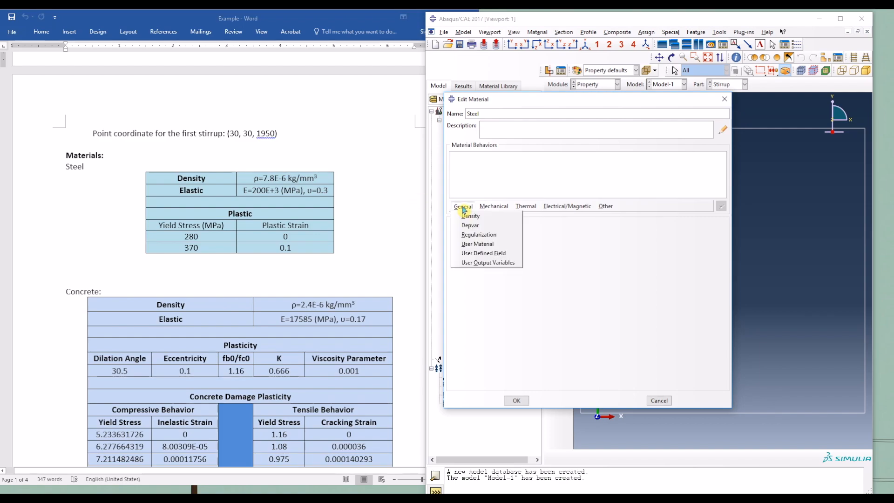
click(474, 216)
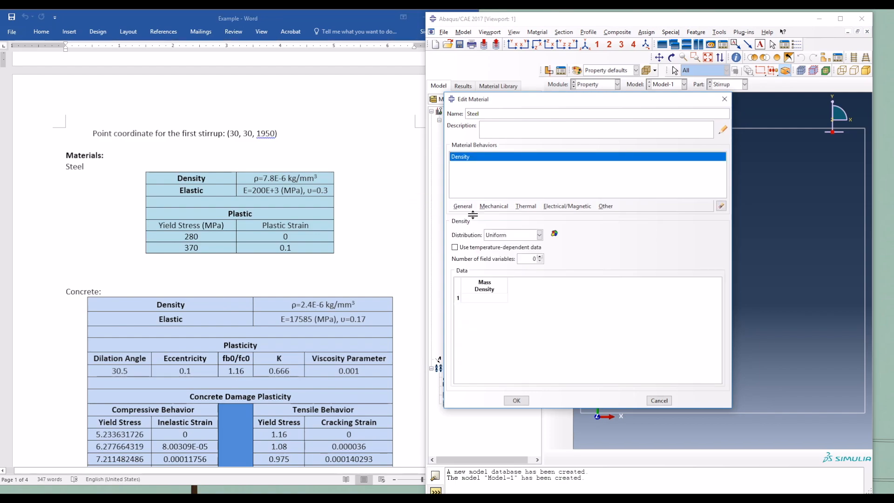
click(498, 300)
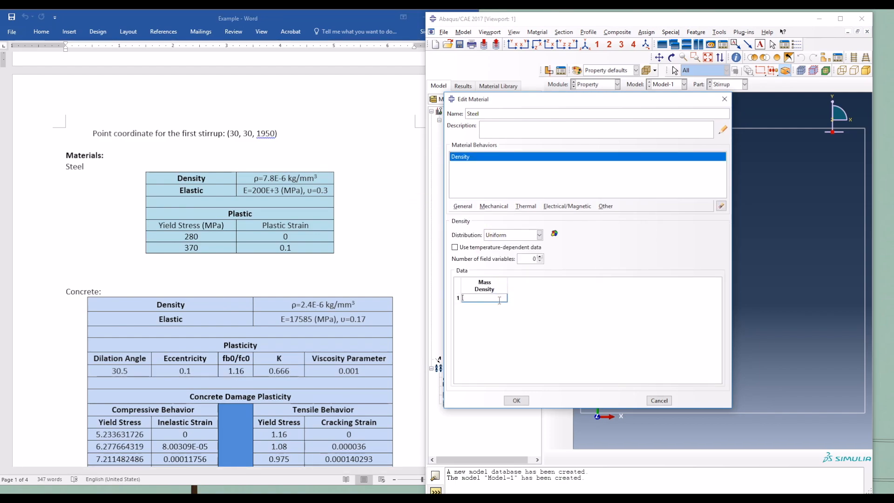
text(7.8e-6)
Step: Add isotropic elastic behavior to the Steel material with a Young's modulus of 200e3 and a Poisson's ratio of 0.3
click(495, 207)
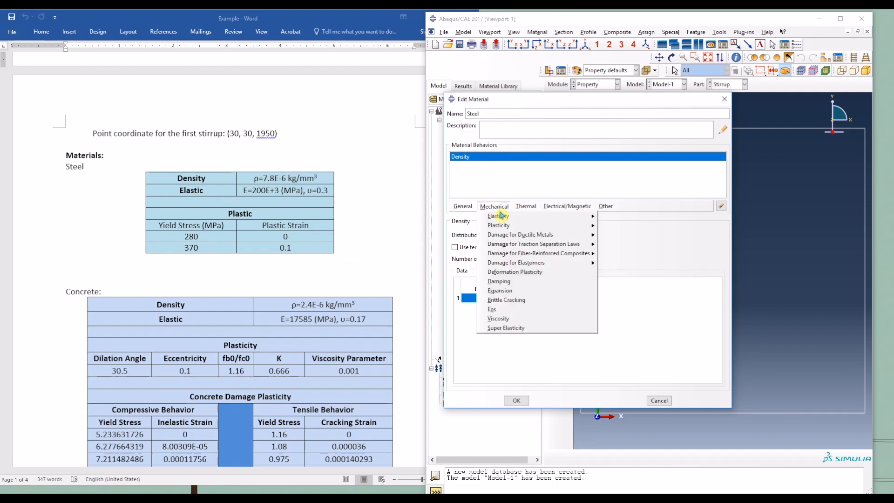
mouse_move(500, 216)
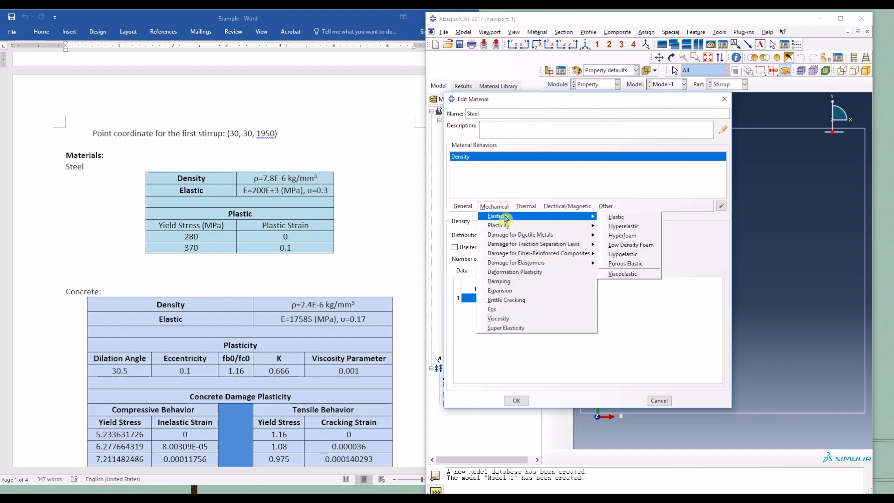
click(635, 219)
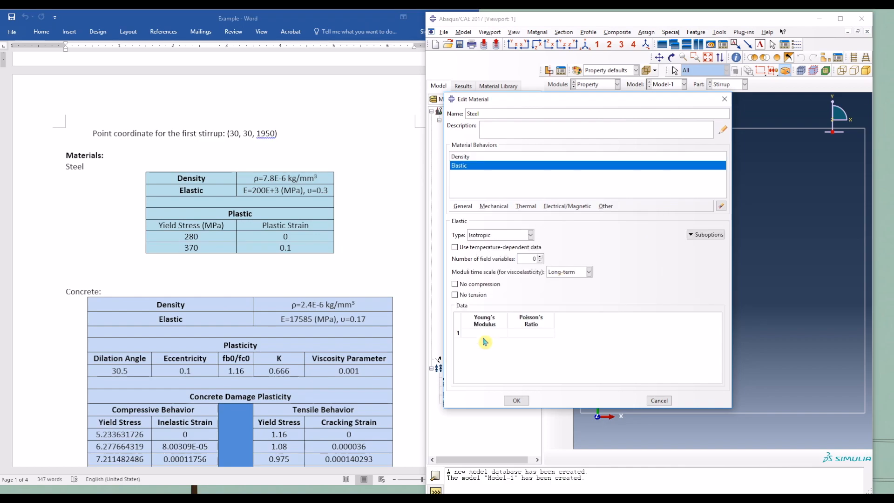
text(200e3)
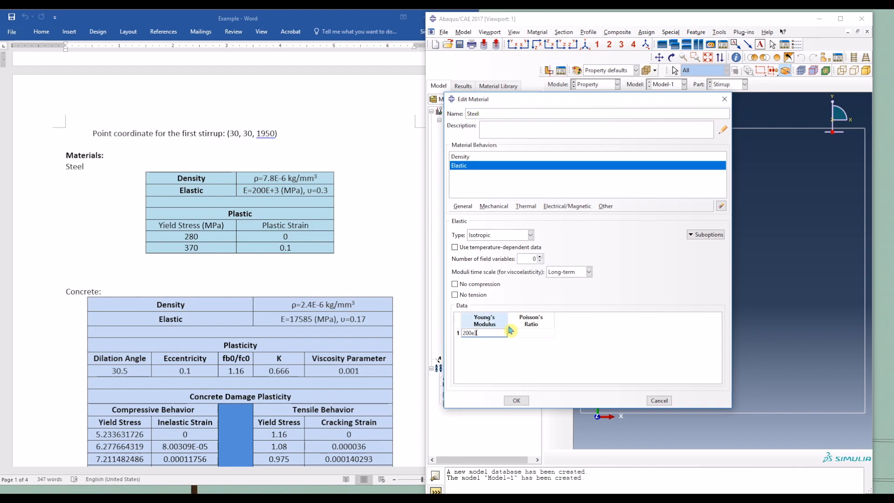
click(537, 332)
text(0.3)
key(Return)
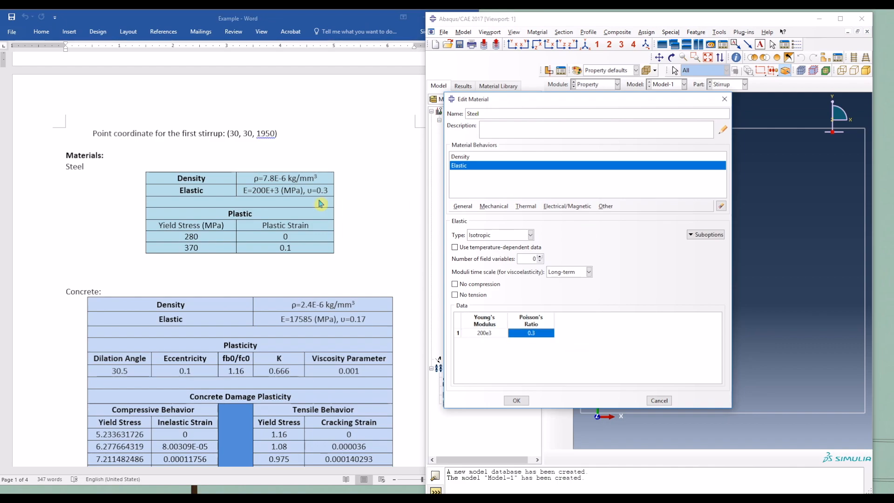
Step: Add isotropic plastic behavior to Steel with yield stress 280 at plastic strain 0 and 370 at 0.1, and save the material
click(494, 206)
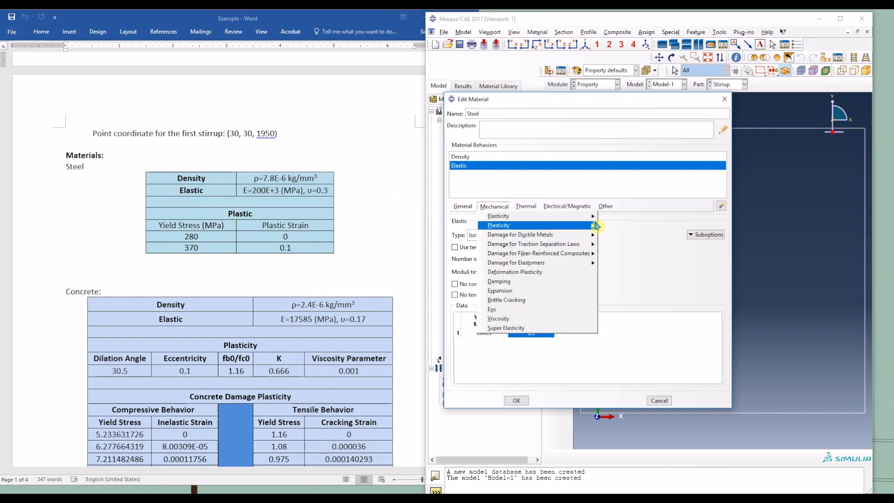
mouse_move(584, 226)
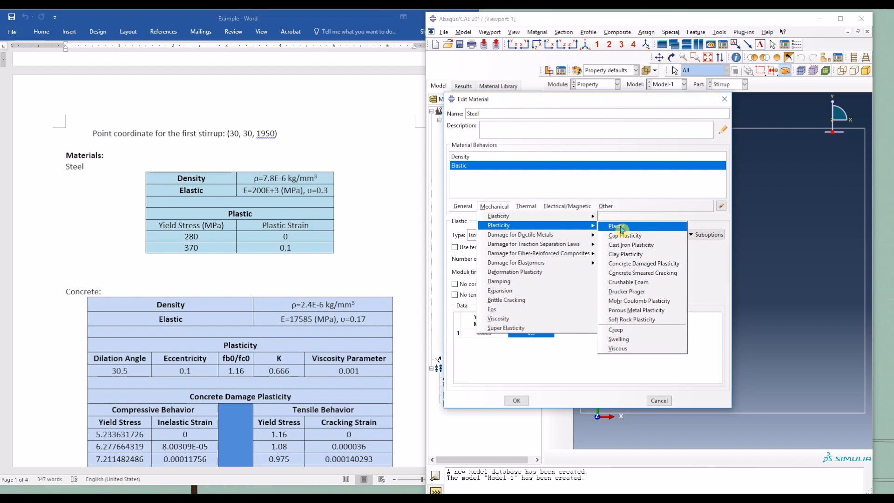
click(620, 228)
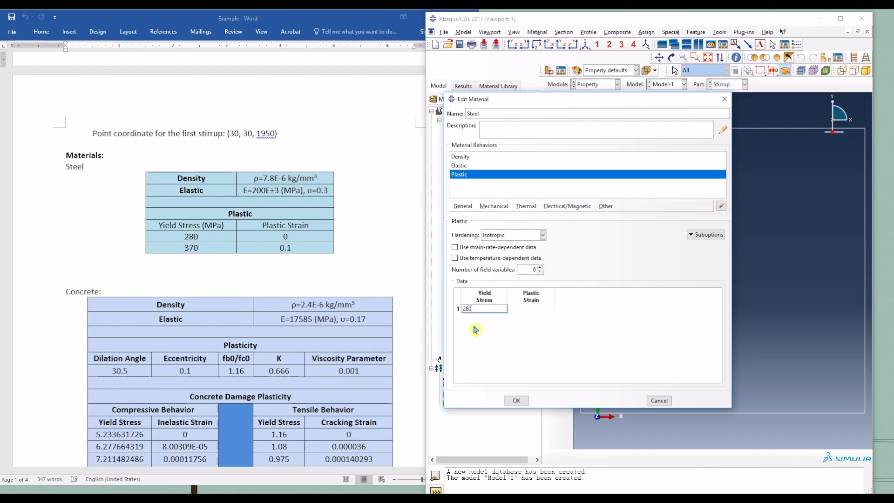
click(537, 307)
key(Tab)
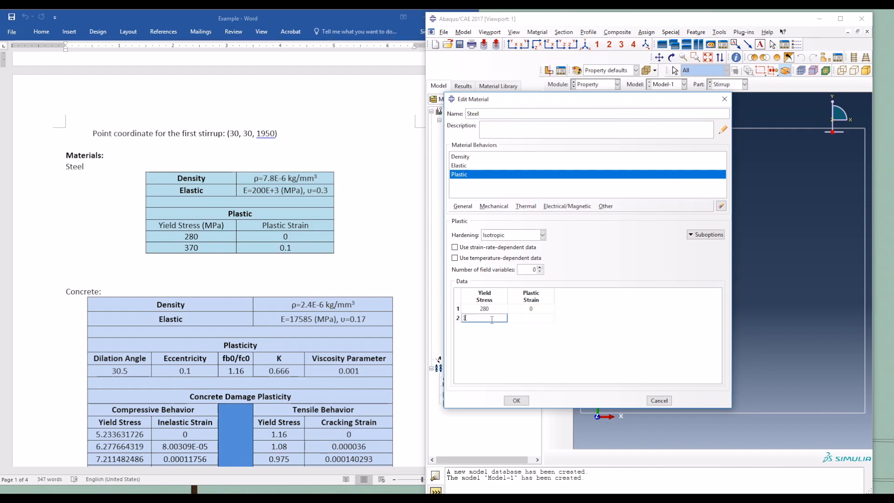
click(519, 320)
text(0.1)
click(543, 348)
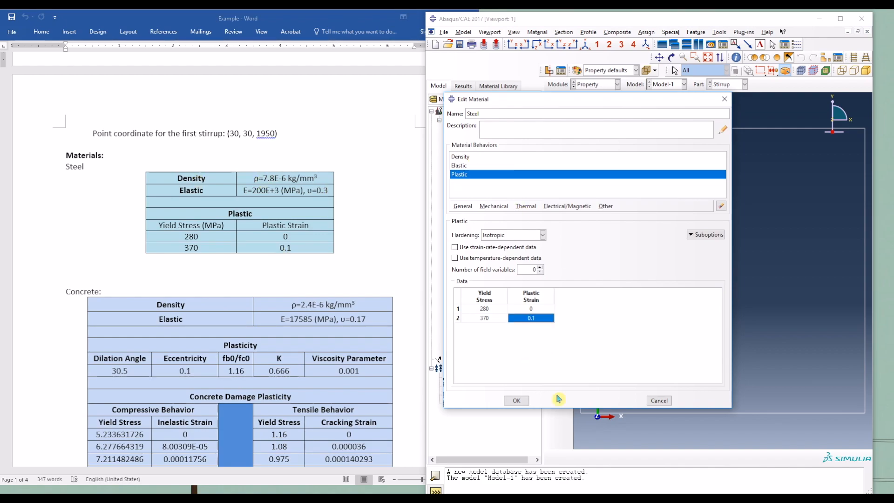
click(516, 400)
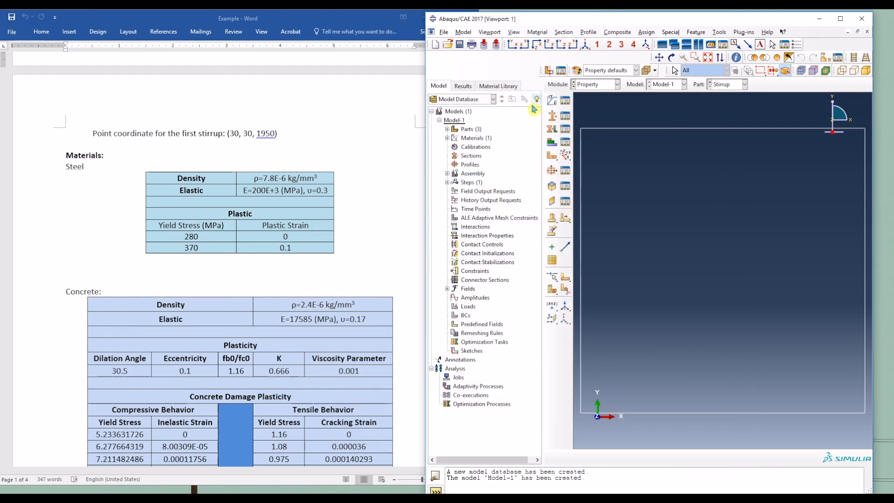
Step: Create a new material named Concrete with a uniform mass density of 2.4e-6, as given in the Word document
click(552, 104)
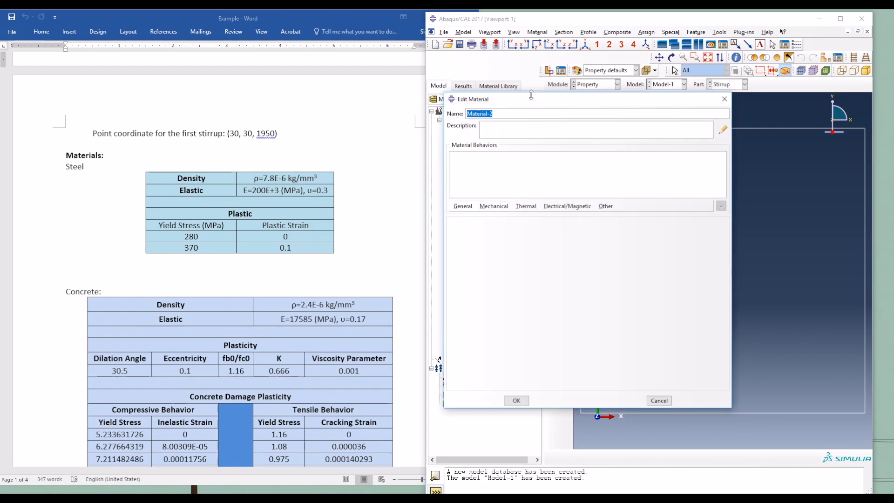
text(Concrete)
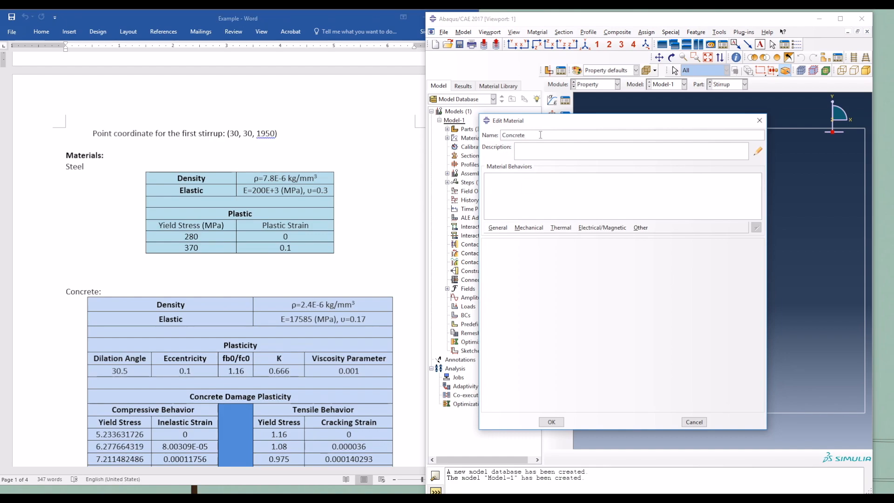
scroll(256, 279, down, 6)
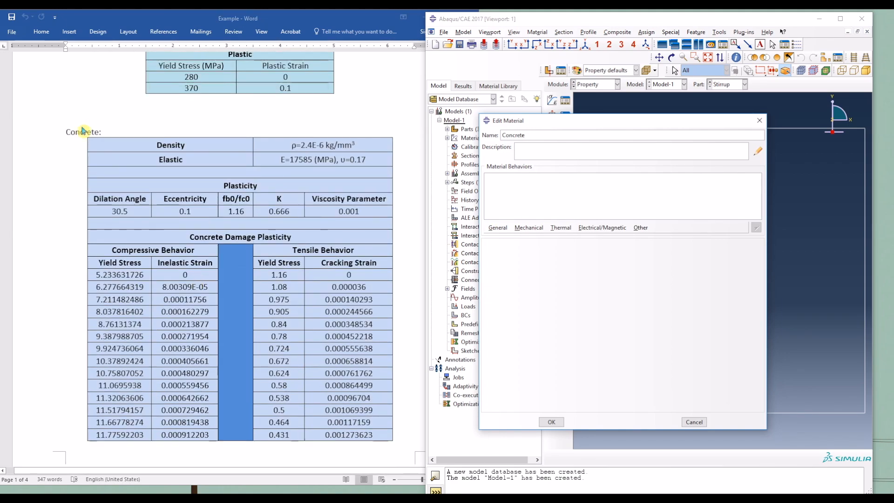
click(497, 227)
click(502, 240)
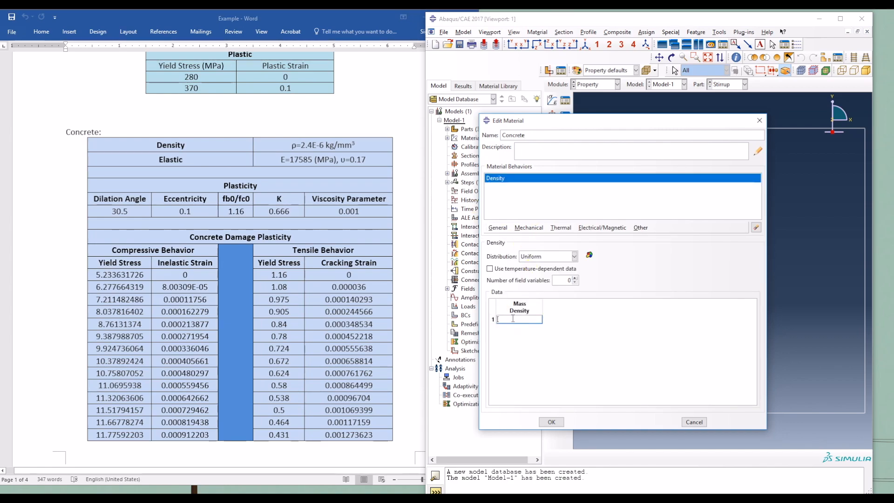
text(2.44e-6)
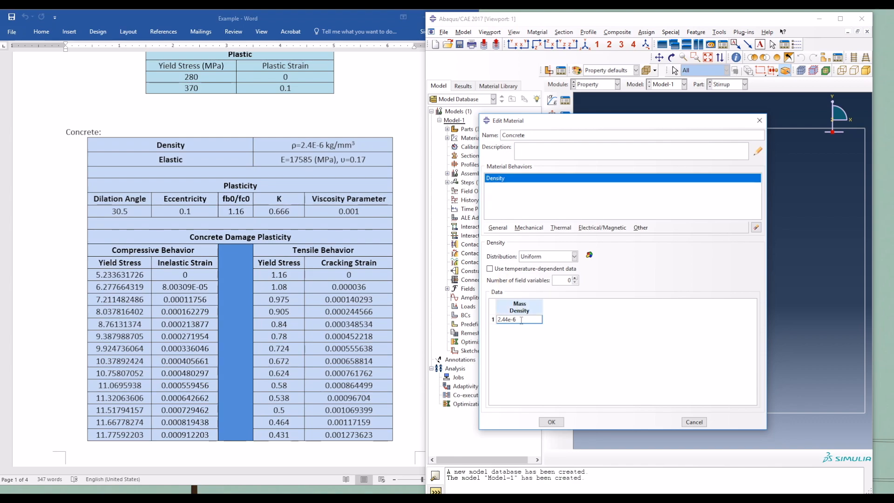
click(507, 319)
key(BackSpace)
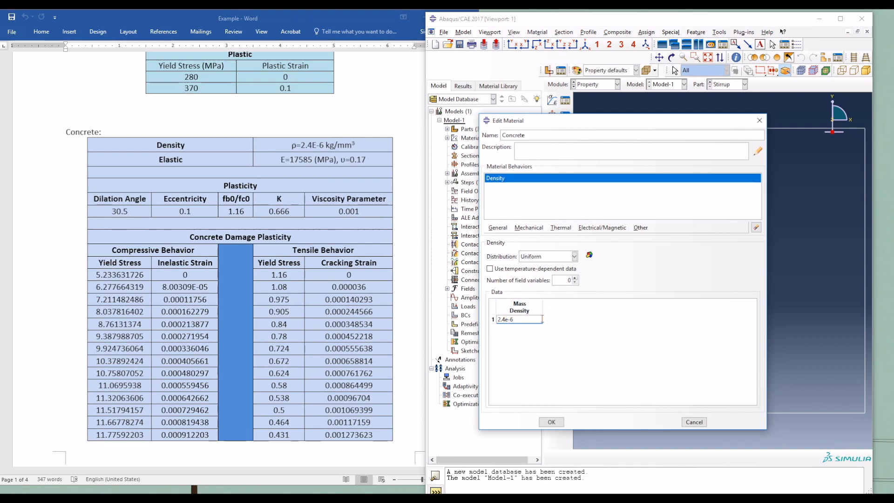
Step: Add isotropic elastic behavior to the Concrete material with a Young's modulus of 17585 and a Poisson's ratio of 0.17
click(517, 228)
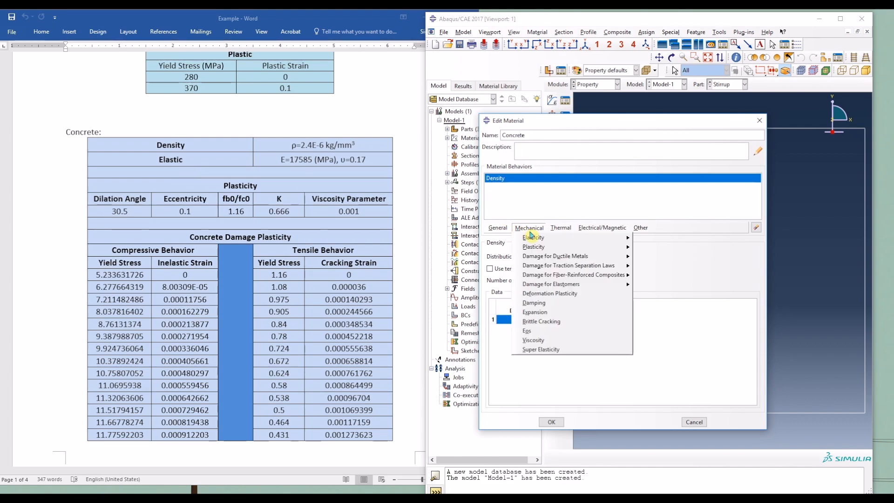
mouse_move(539, 239)
click(651, 237)
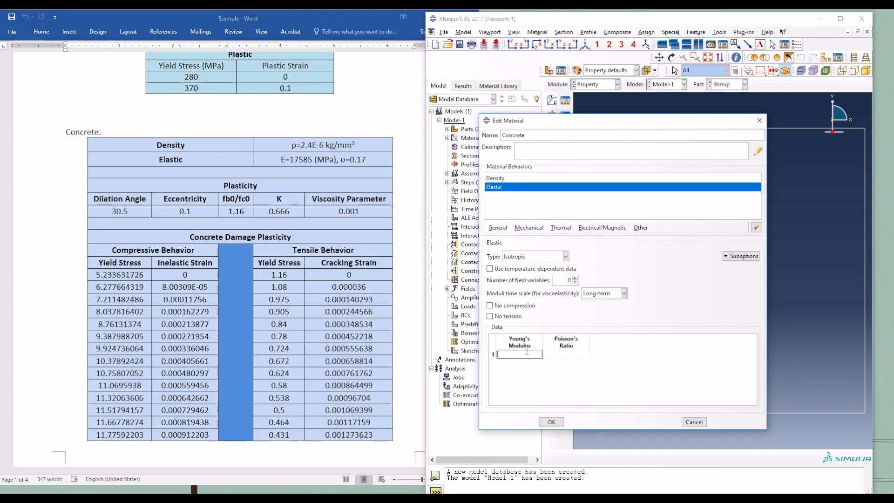
text(17585)
click(577, 354)
text(0.17)
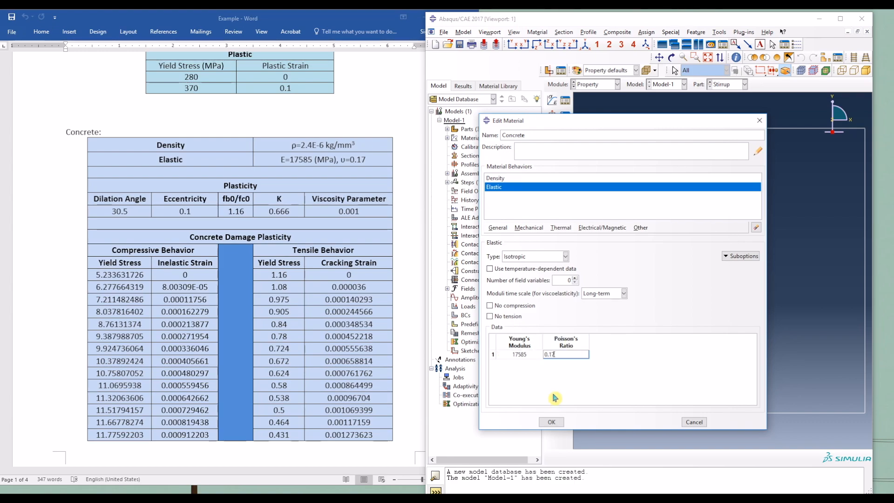
key(Return)
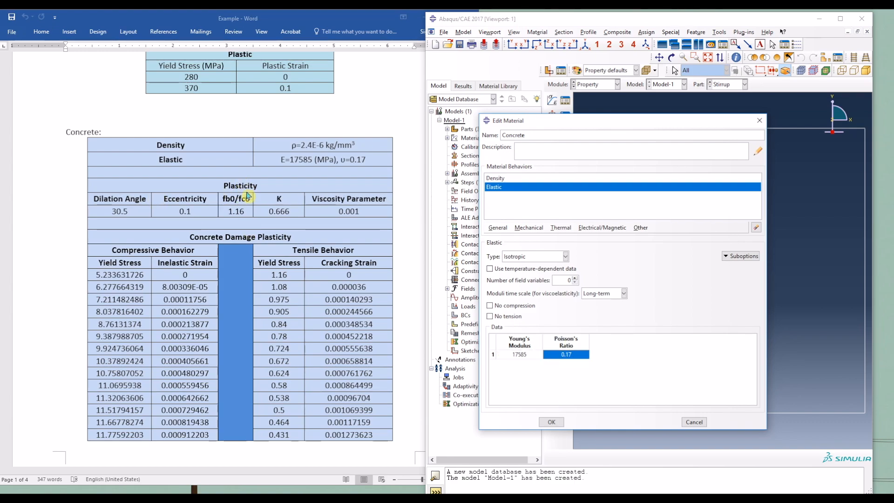
Step: Add Concrete Damaged Plasticity to Concrete with dilation angle 30.5, eccentricity 0.1, fb0/fc0 1.16, K 0.666 and viscosity parameter 0.001
click(527, 228)
mouse_move(533, 247)
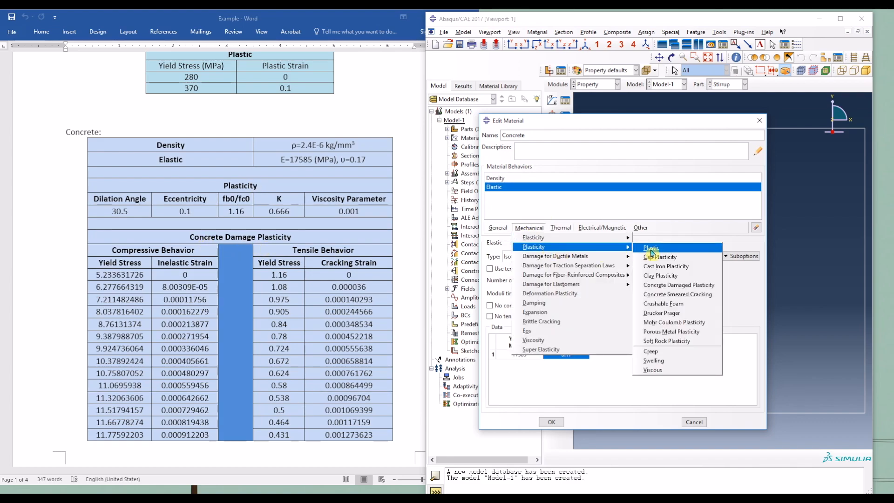
click(680, 286)
double_click(536, 319)
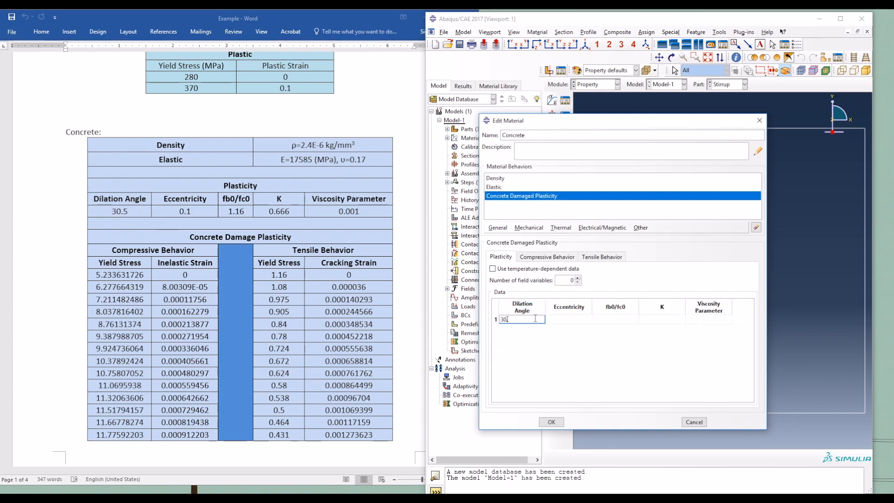
key(Tab)
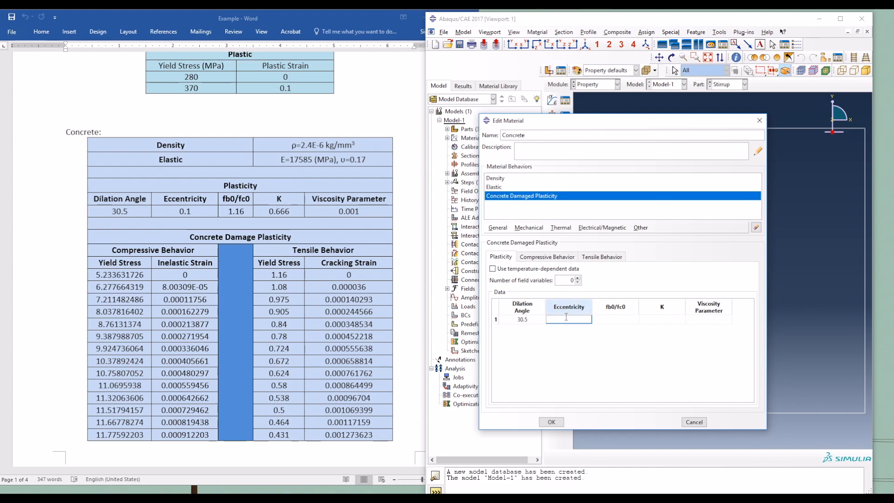
key(Tab)
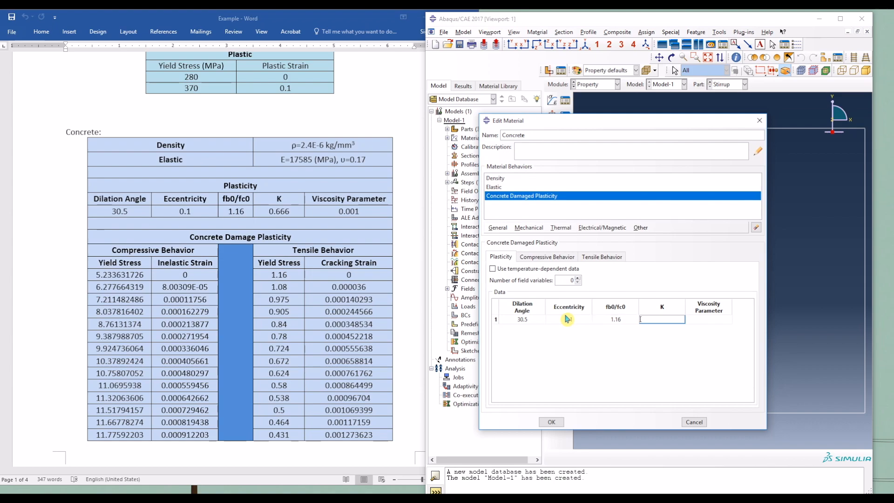
key(Tab)
text(0.001)
key(Return)
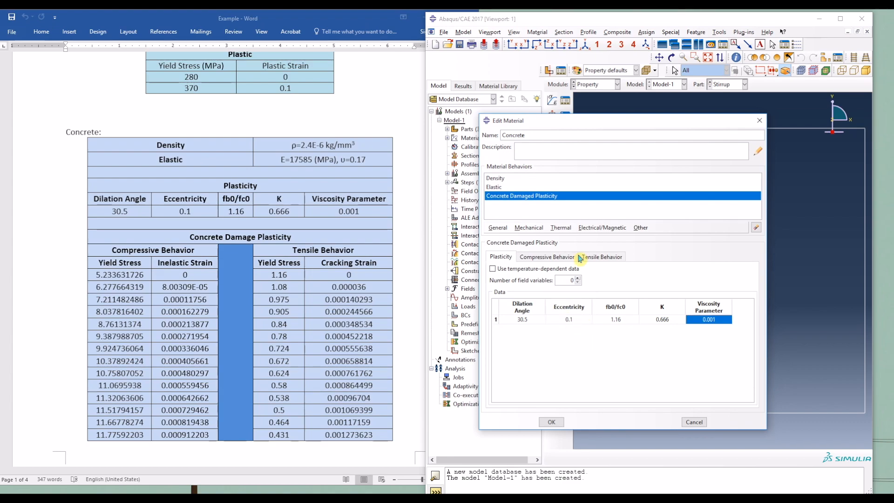
Step: Show the Concrete material's compressive behavior data and copy all compressive yield stress and inelastic strain rows from the Word document's table
click(542, 259)
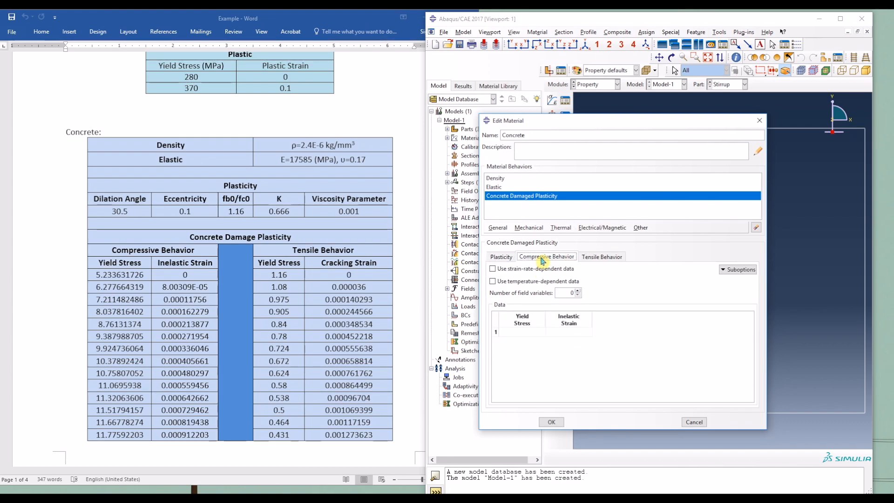
click(134, 267)
drag(95, 275, 181, 466)
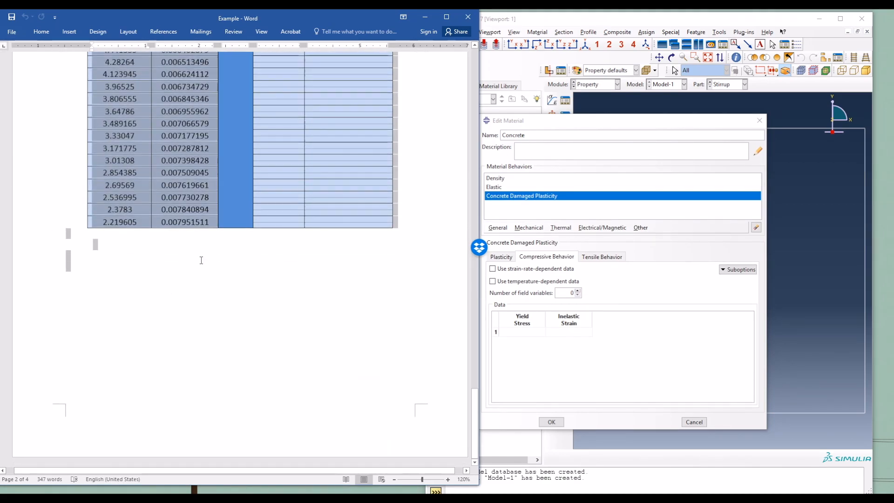
right_click(171, 149)
click(196, 166)
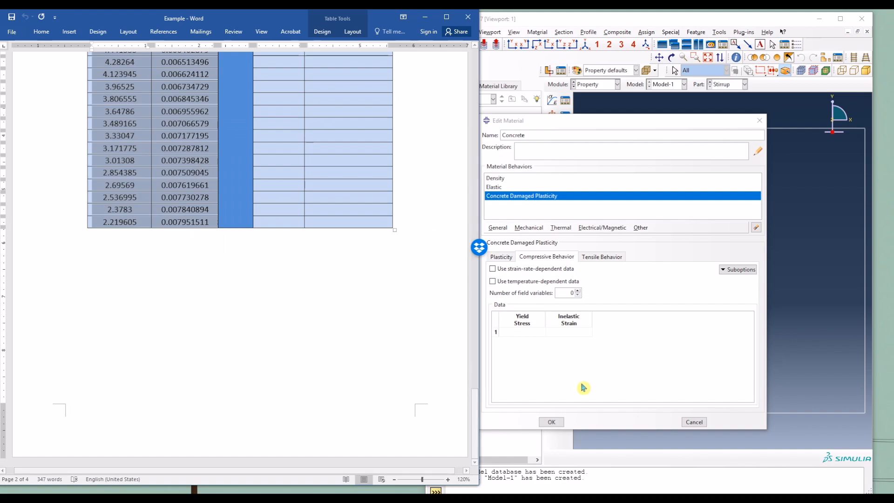
Step: Paste the copied yield stress and inelastic strain values into Concrete's compressive behavior table in Abaqus and check the rows
click(520, 332)
right_click(525, 330)
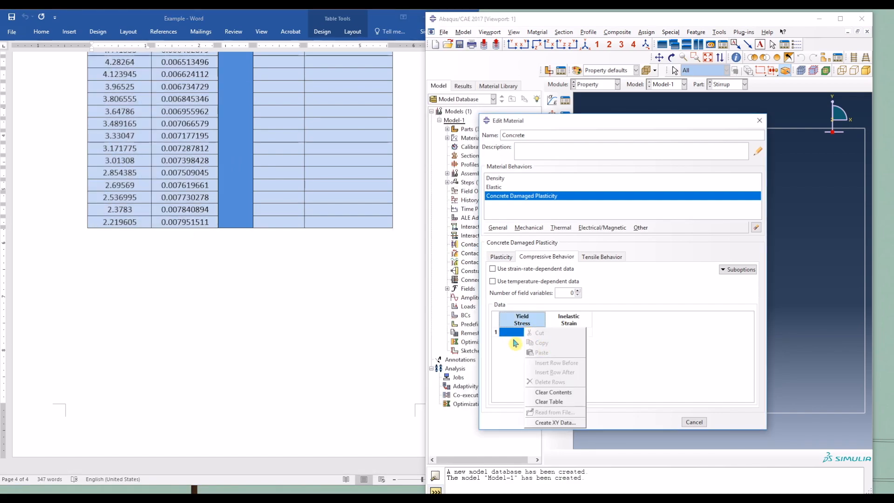
click(509, 331)
right_click(508, 332)
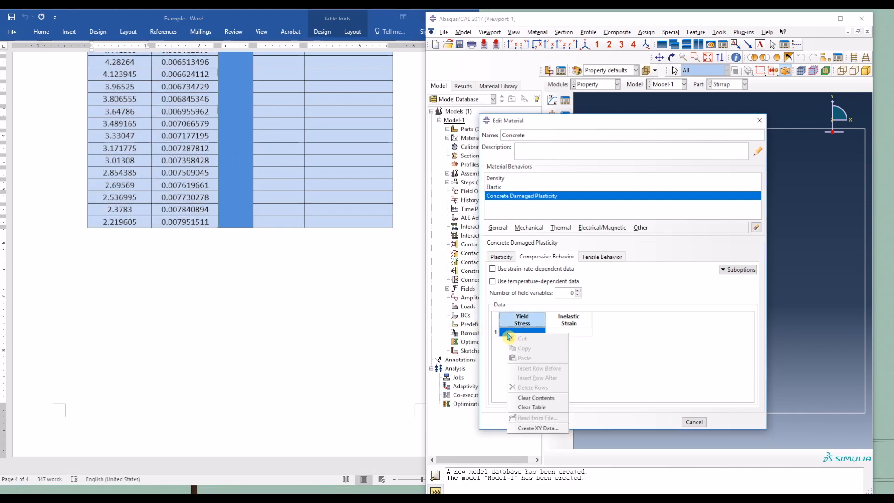
click(508, 332)
right_click(505, 333)
click(533, 361)
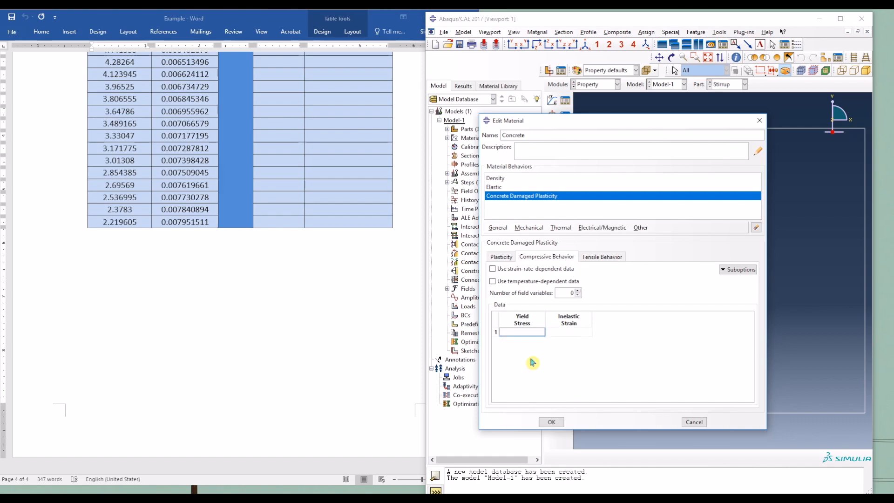
scroll(639, 369, down, 12)
scroll(639, 369, up, 12)
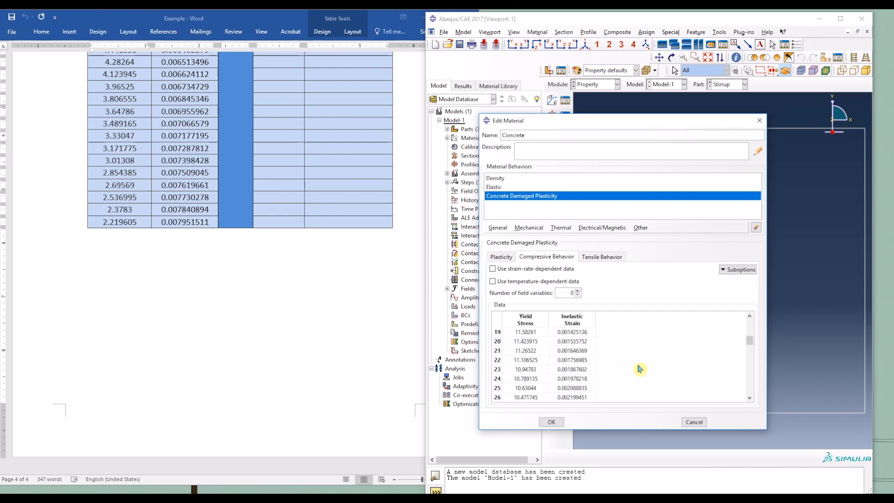
Step: Fill Concrete's strain-type tensile behavior table with the yield stress and cracking strain rows copied from the Word document
click(602, 259)
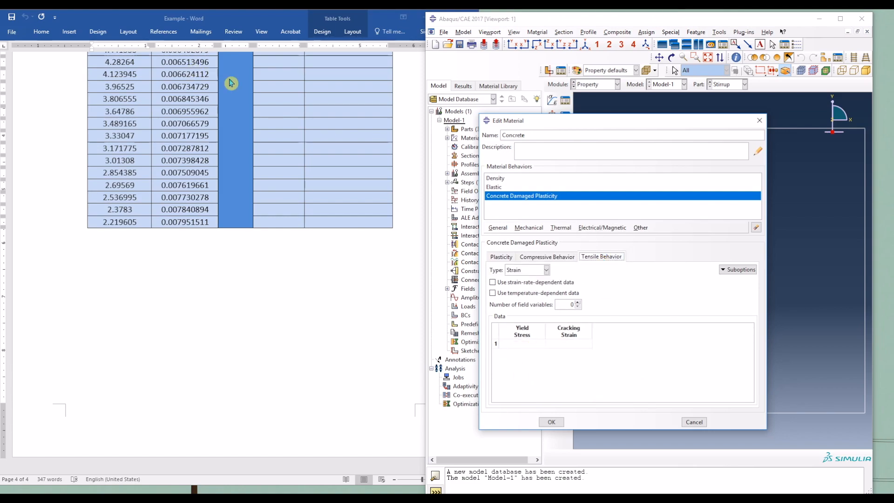
scroll(325, 216, up, 15)
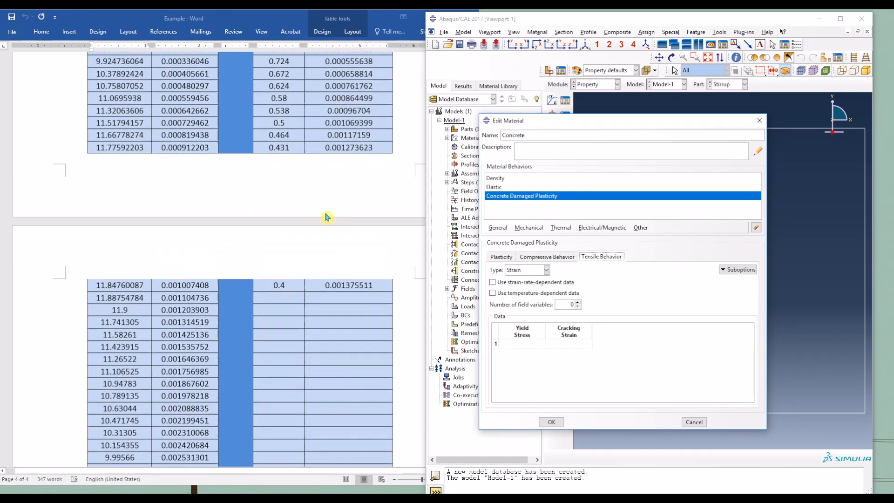
scroll(327, 217, up, 5)
click(310, 208)
drag(310, 205, 381, 332)
right_click(380, 331)
click(399, 341)
click(522, 344)
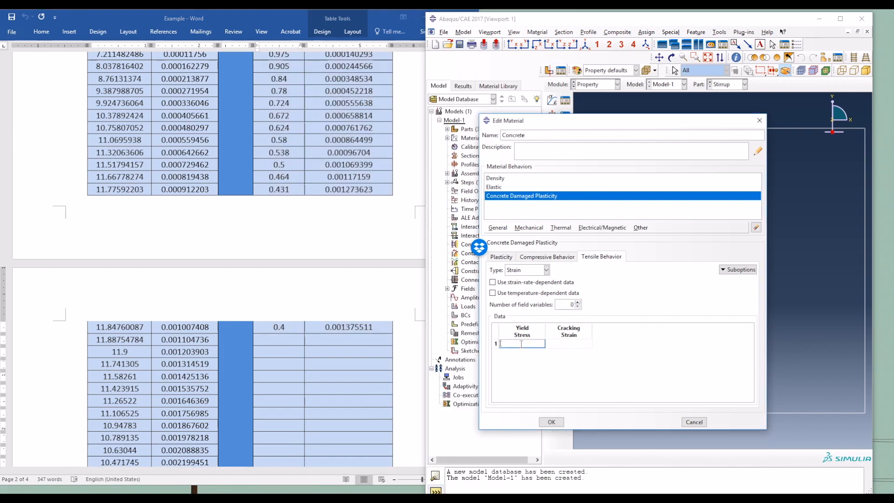
right_click(522, 343)
click(541, 374)
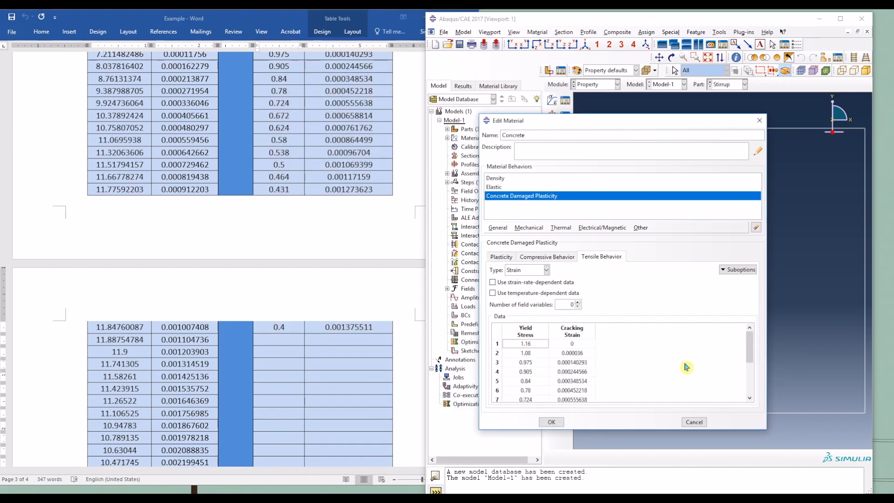
Step: Save the Concrete material and open the Material Manager to review the defined materials
scroll(310, 256, up, 6)
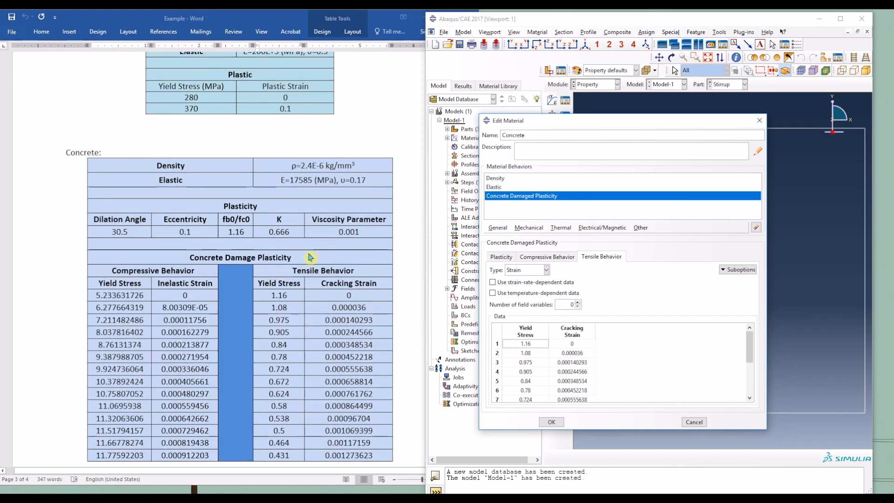
scroll(310, 256, up, 2)
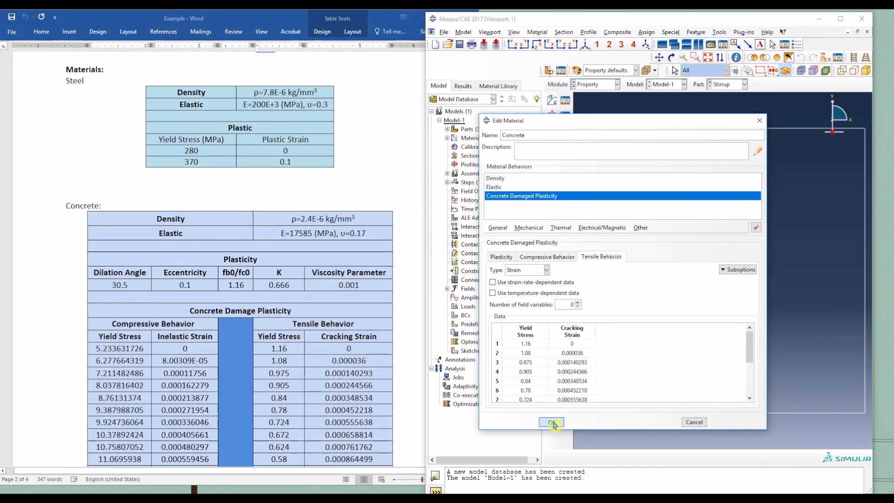
click(552, 422)
click(566, 105)
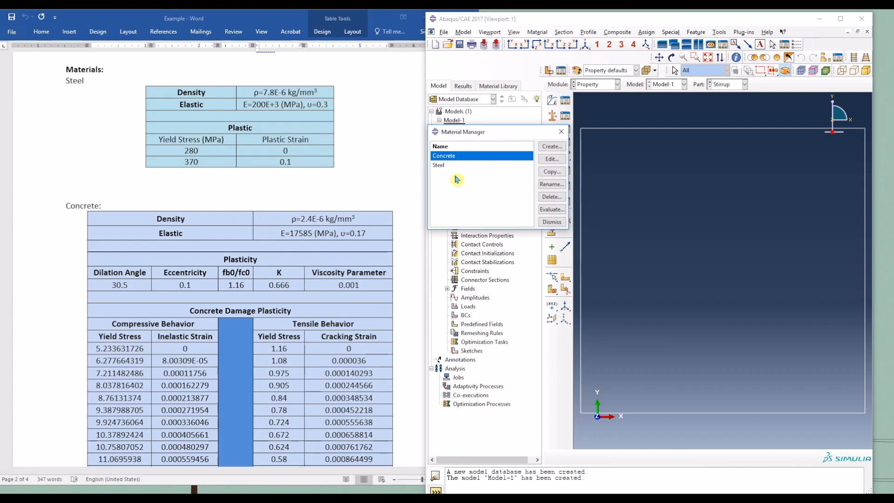
Step: Close the Material Manager and maximize the Abaqus window
click(561, 131)
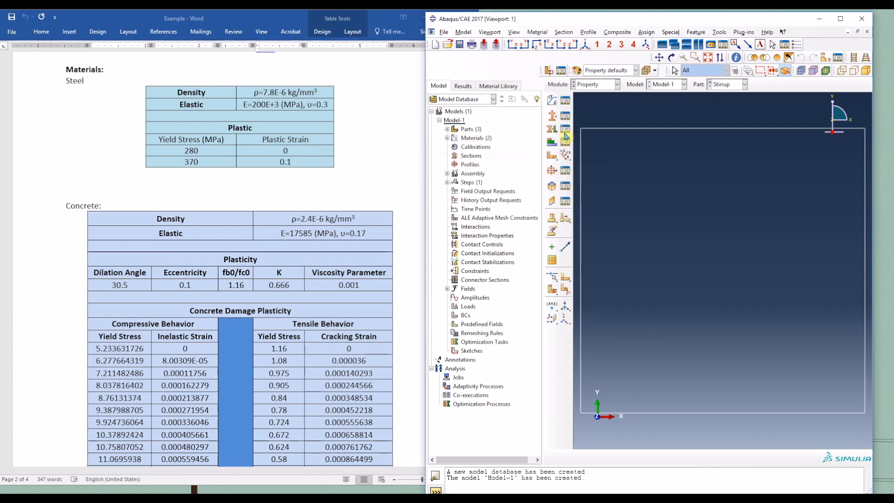
click(841, 19)
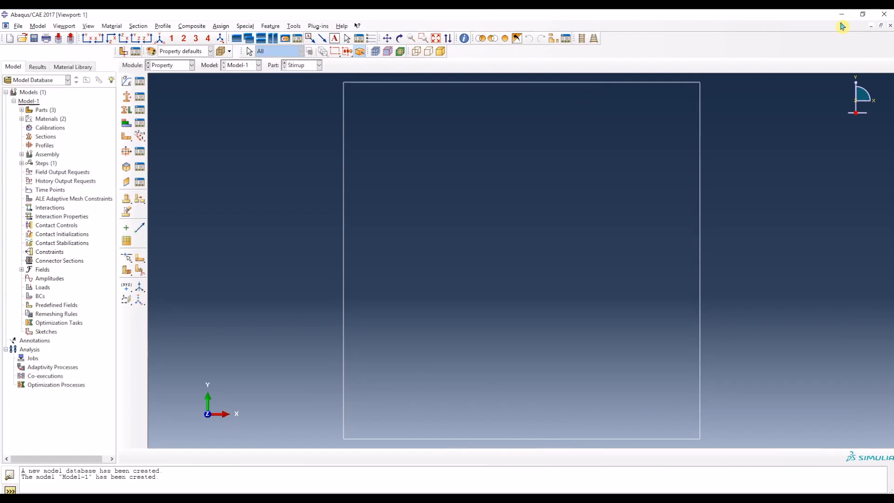
click(126, 99)
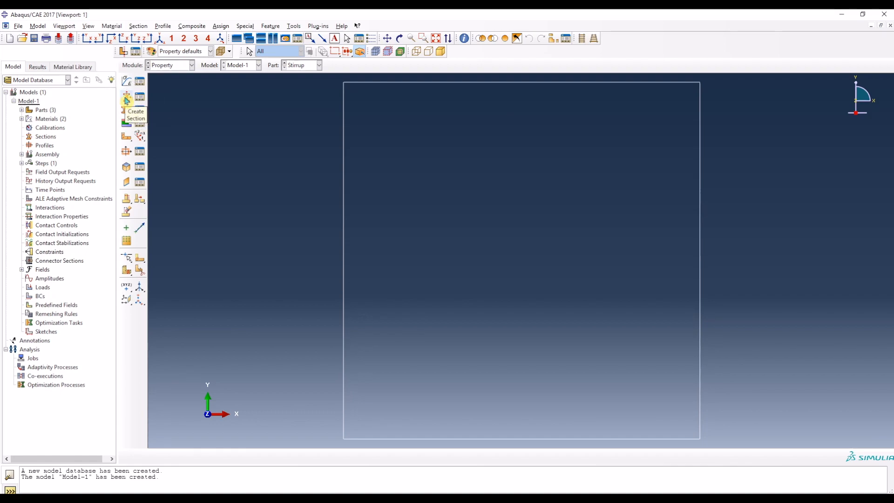
click(303, 70)
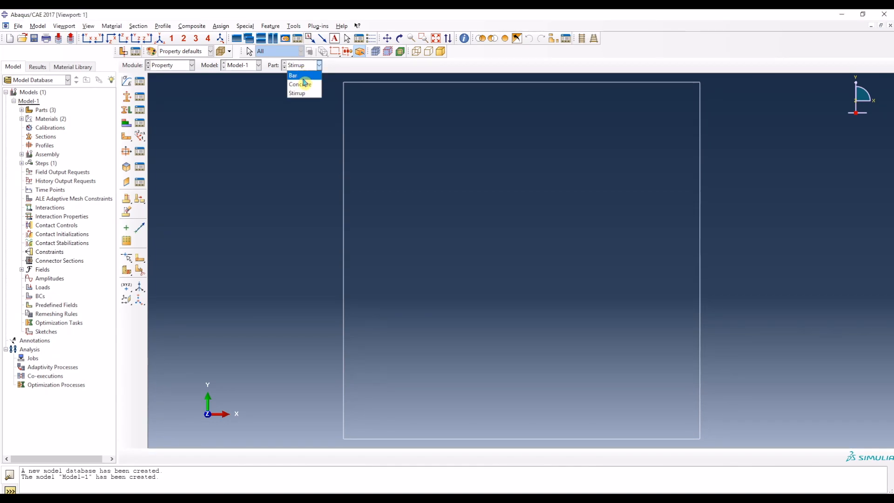
click(170, 107)
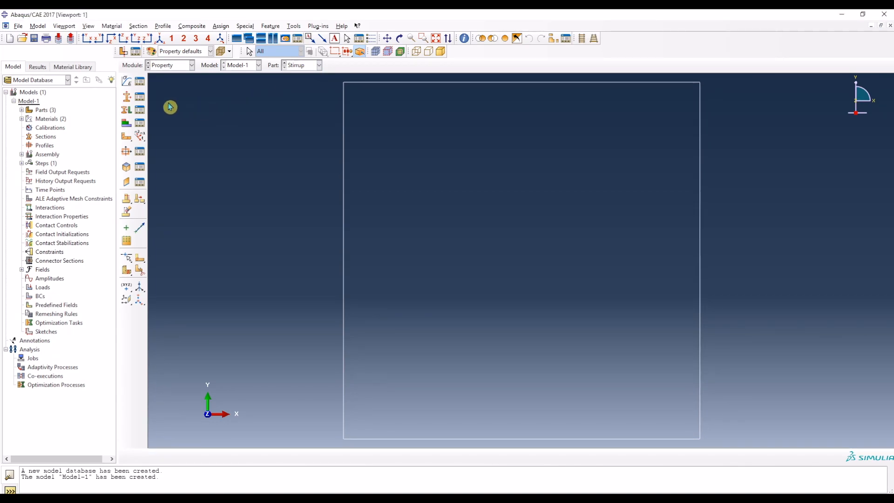
Step: Create a solid homogeneous section named Section-Concrete that uses the Concrete material
click(127, 97)
click(567, 174)
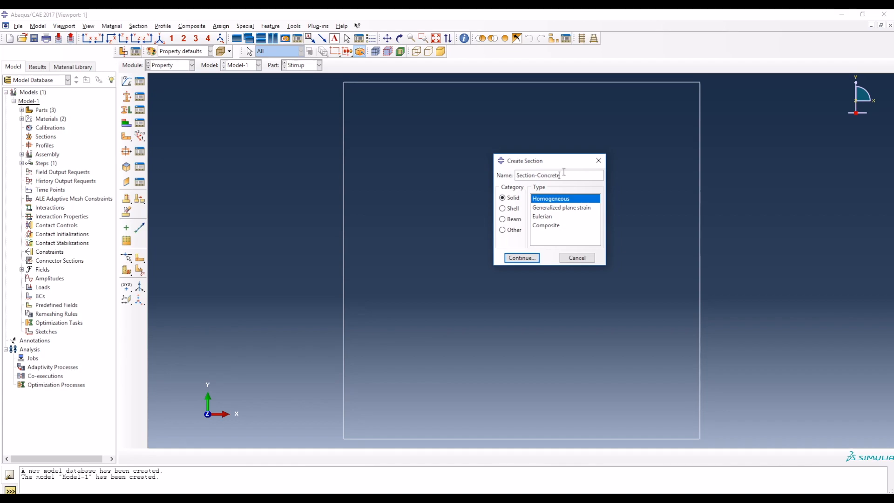
click(532, 258)
click(520, 237)
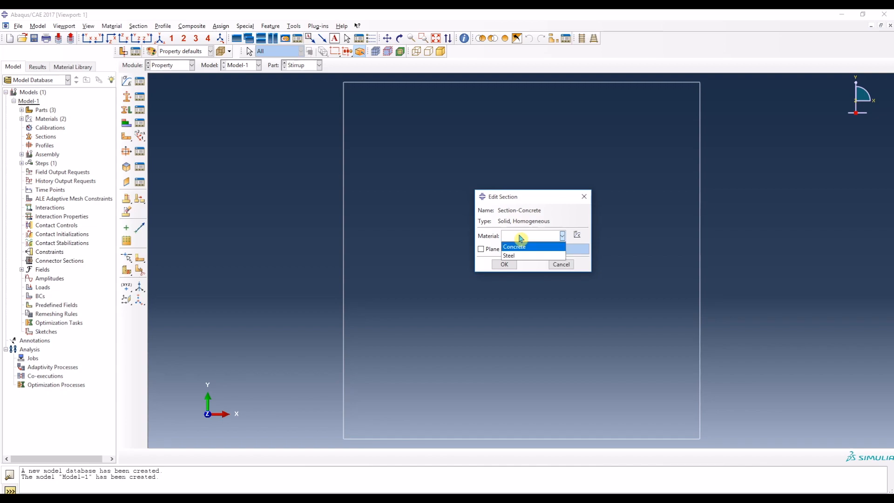
click(521, 248)
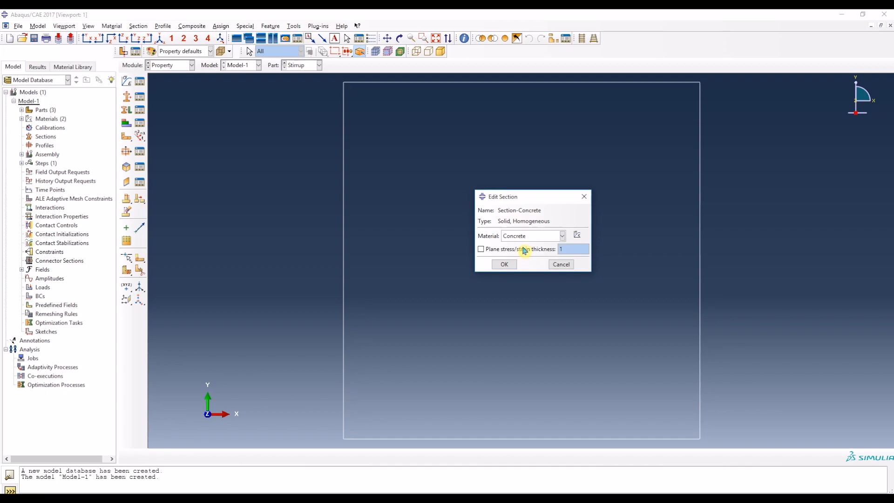
click(504, 264)
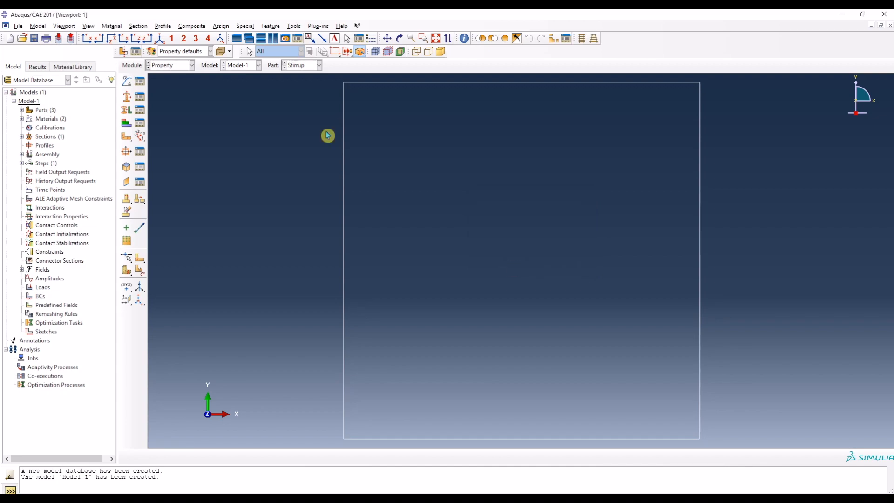
Step: Create a beam-category truss section named Section-Bar and give it the Steel material
click(129, 99)
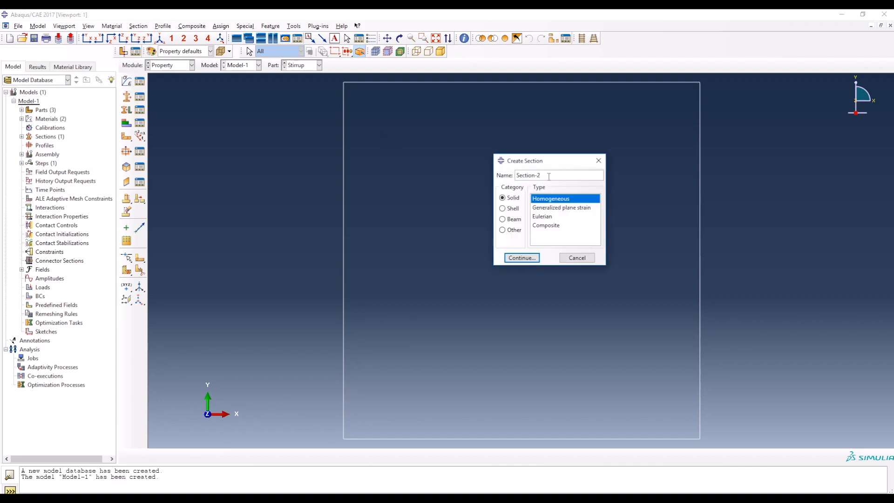
click(503, 219)
click(542, 210)
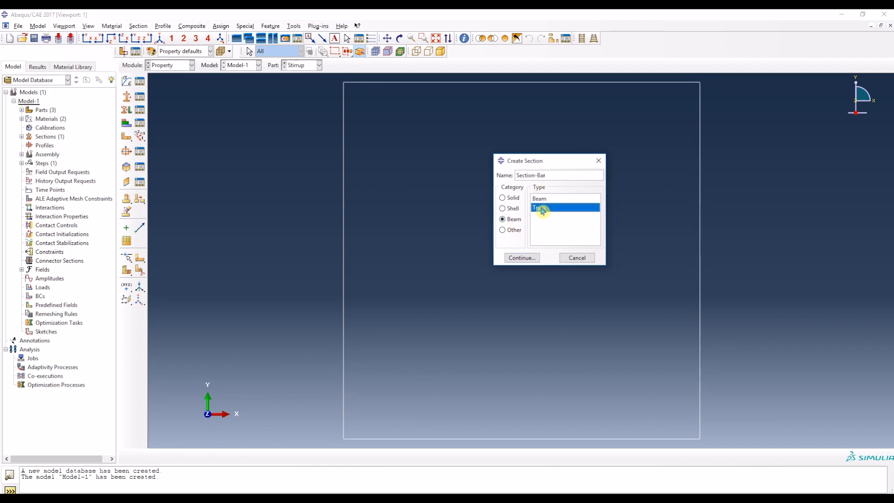
click(535, 258)
click(552, 156)
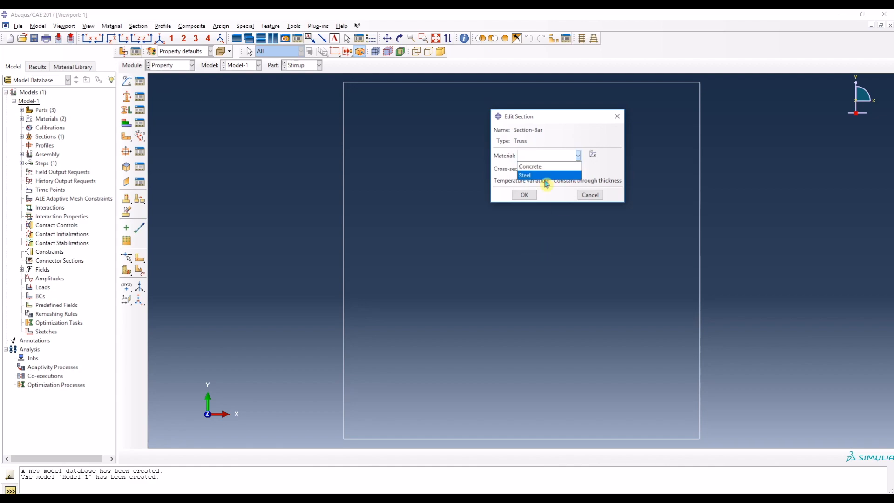
click(543, 176)
Step: Look up the main bar area in the Word document and save Section-Bar with a cross-sectional area of 254.47
key(alt+Tab)
scroll(191, 230, up, 1)
scroll(192, 231, up, 12)
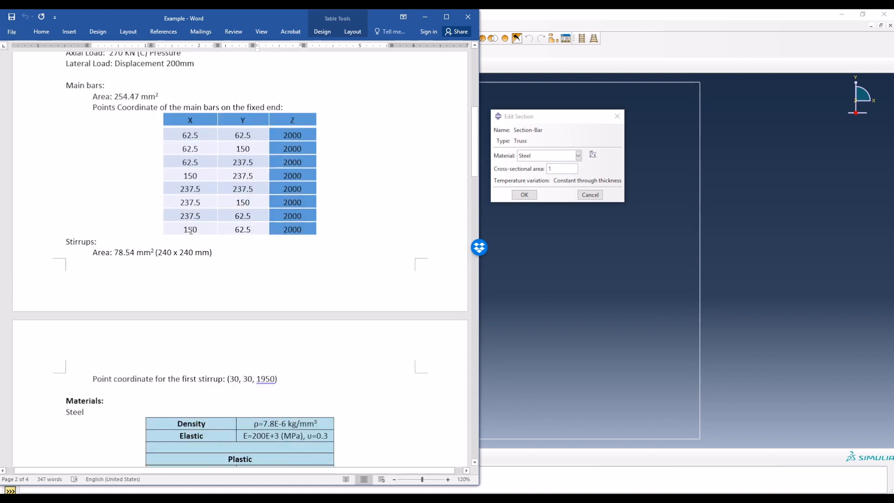
drag(114, 244, 141, 244)
click(538, 179)
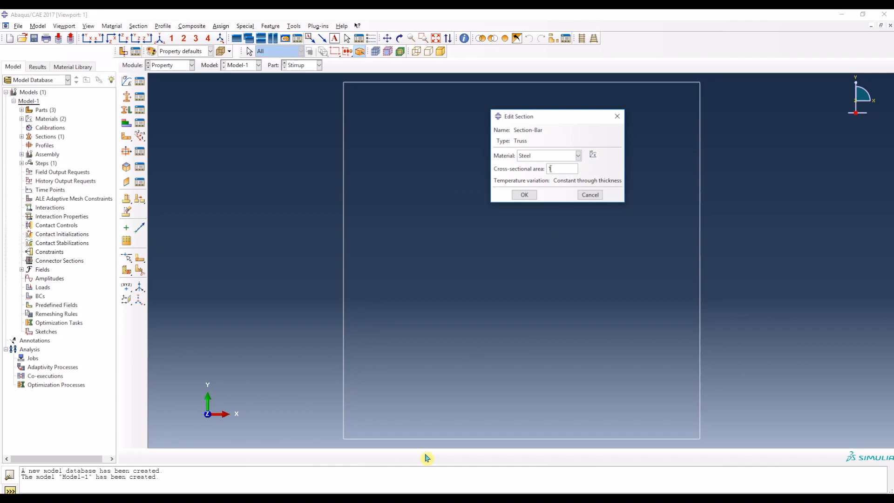
key(alt+Tab)
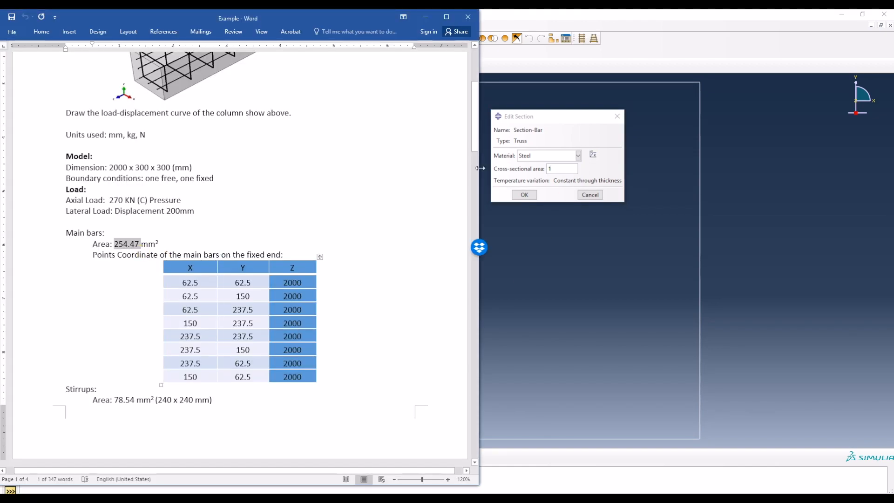
double_click(562, 170)
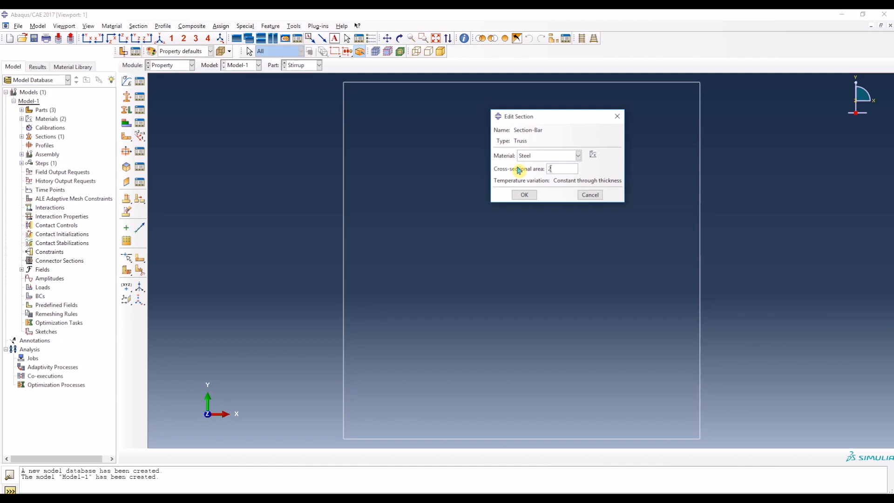
click(526, 195)
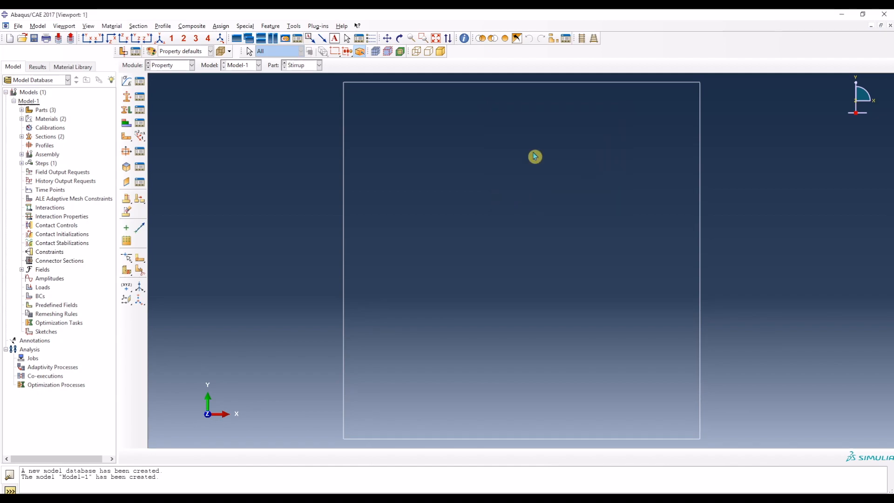
Step: Create a truss section named Section-Stirrup with the Steel material and the stirrup area from the Word document, 78.54
click(126, 98)
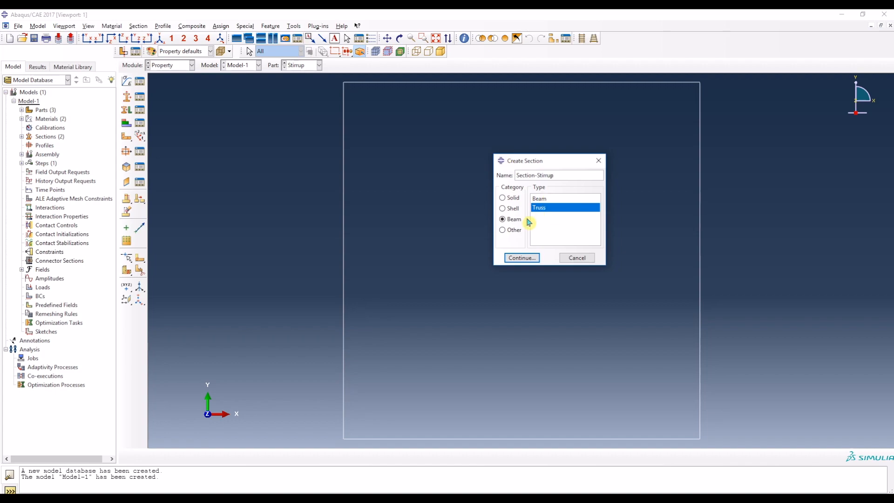
click(538, 258)
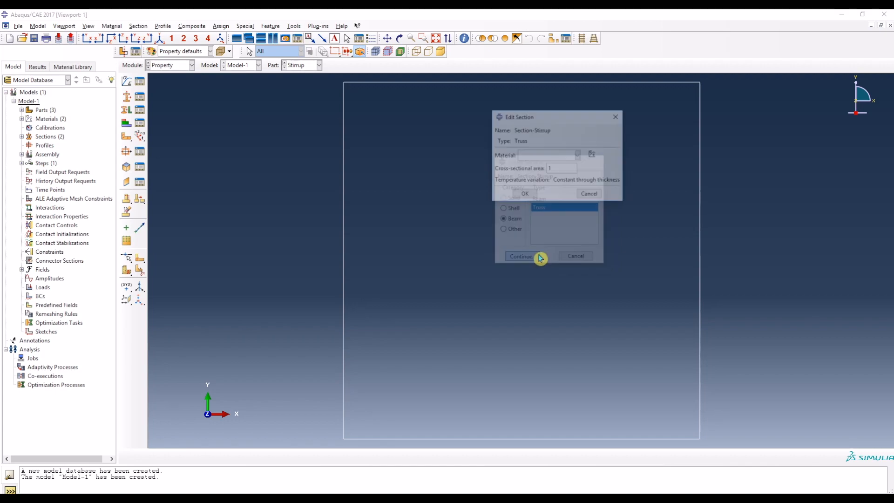
click(548, 155)
click(546, 175)
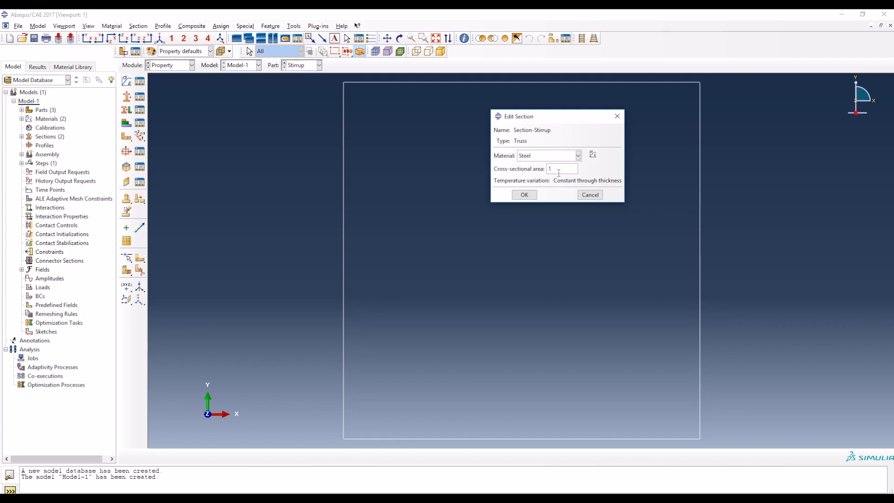
key(alt+Tab)
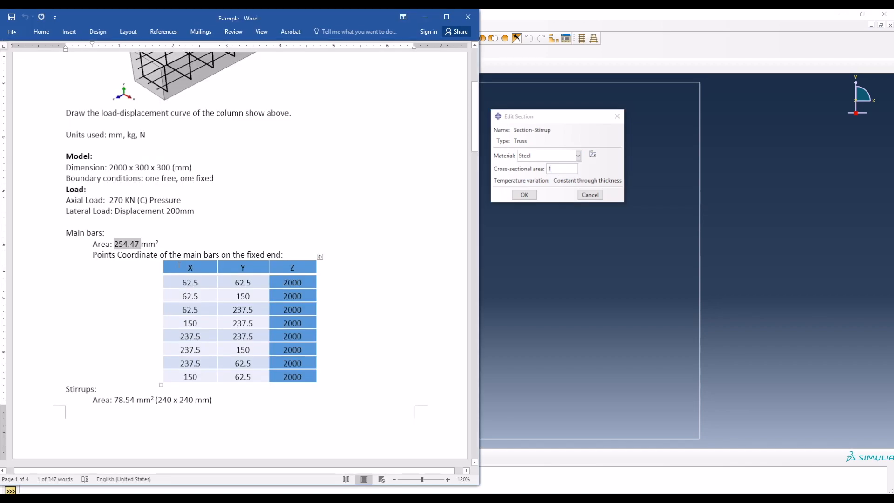
scroll(115, 271, down, 5)
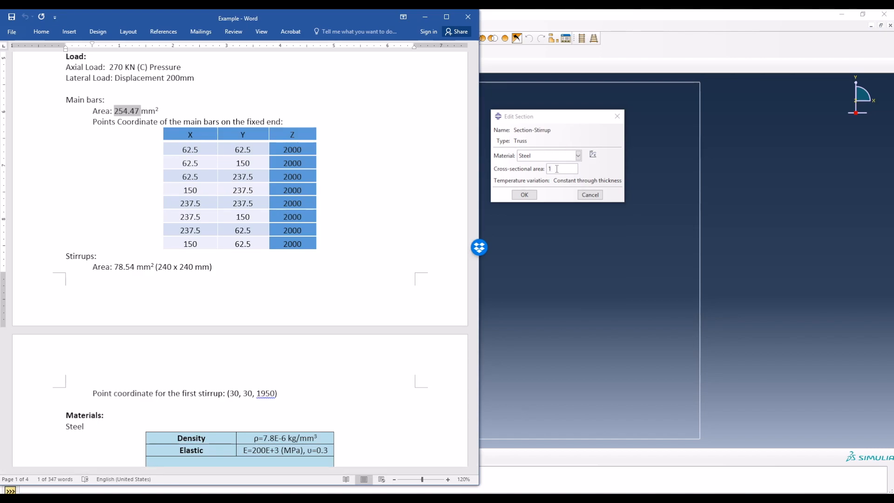
drag(557, 169, 544, 169)
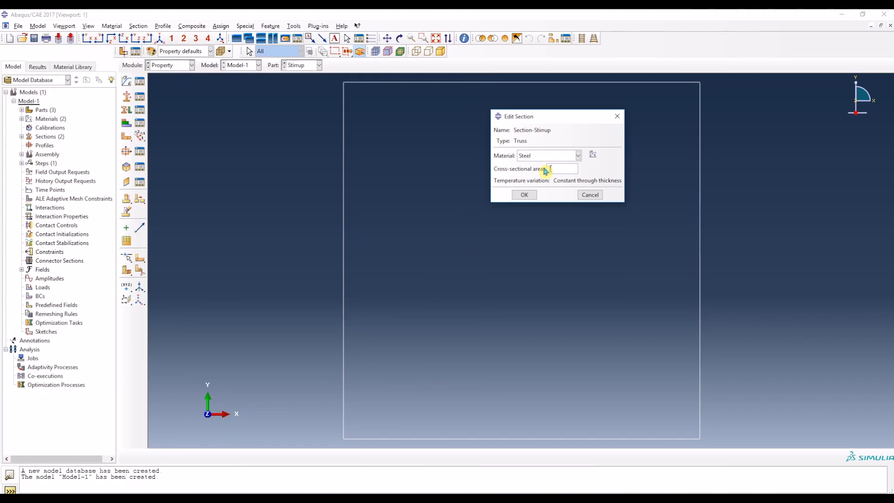
click(525, 195)
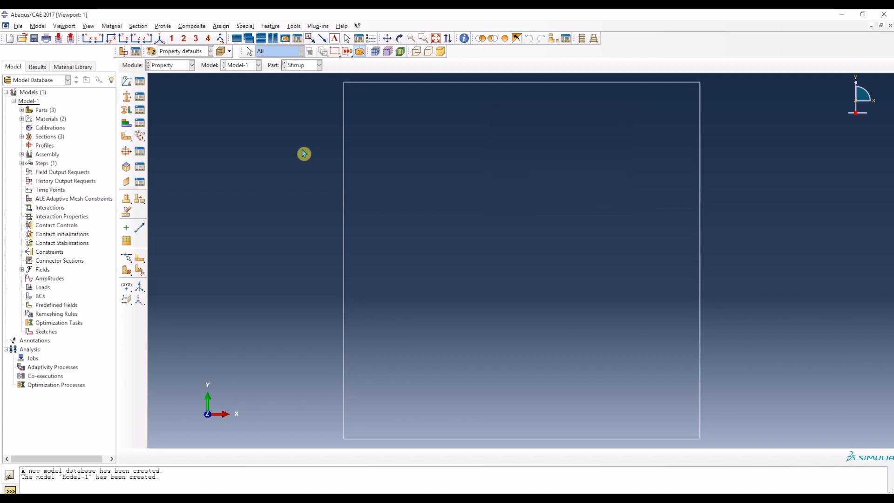
Step: Review the defined sections in the Section Manager and close it
click(140, 101)
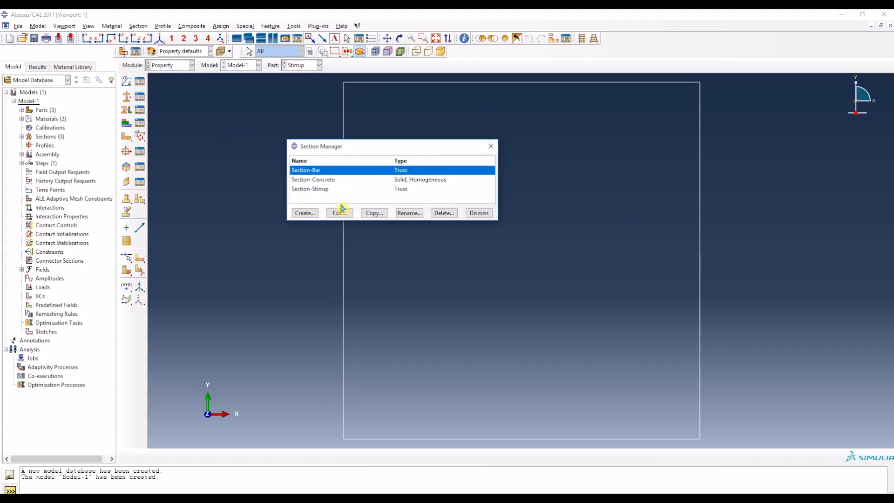
click(477, 213)
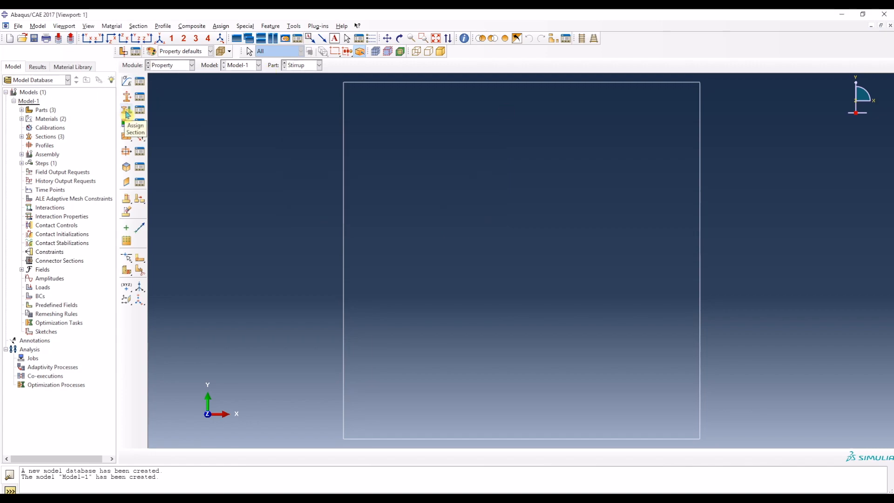
click(298, 65)
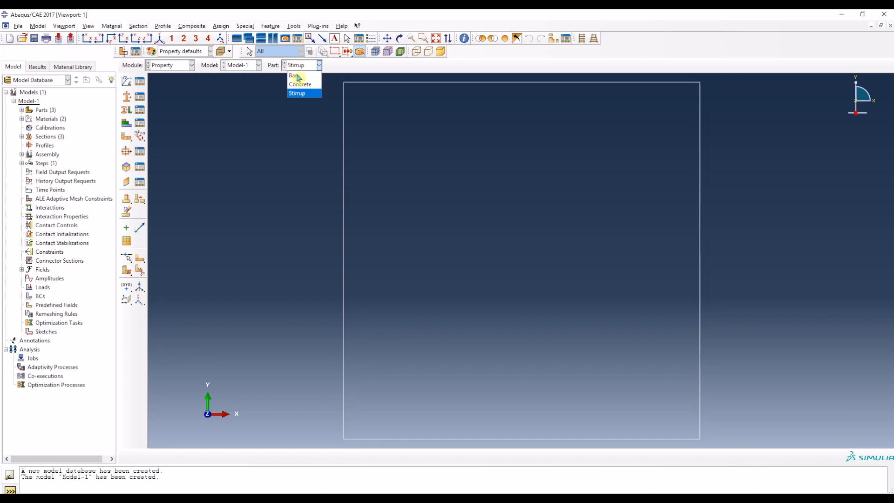
click(131, 113)
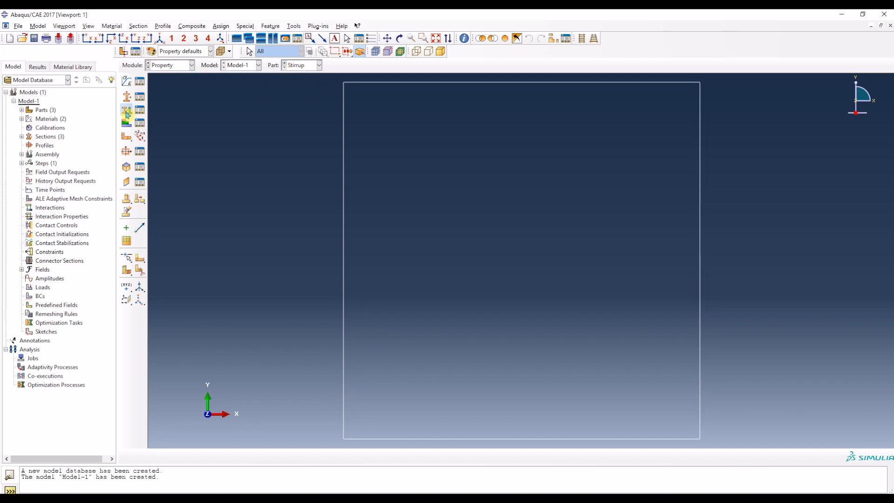
Step: Assign Section-Stirrup to the whole Stirrup wire without creating a set
click(127, 113)
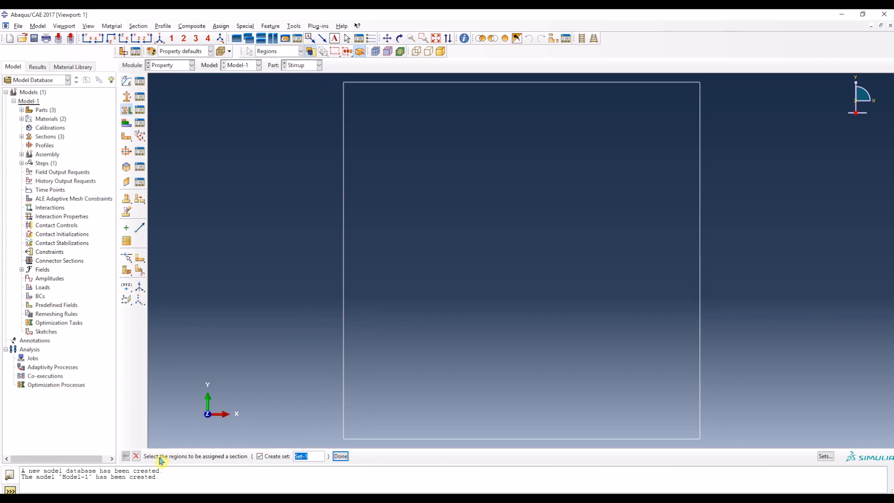
click(261, 457)
drag(714, 441, 320, 84)
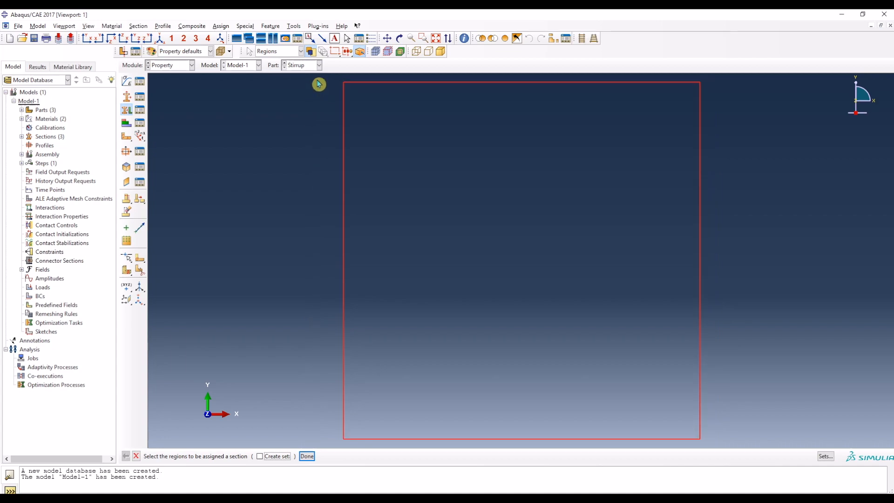
click(309, 457)
click(334, 202)
click(325, 224)
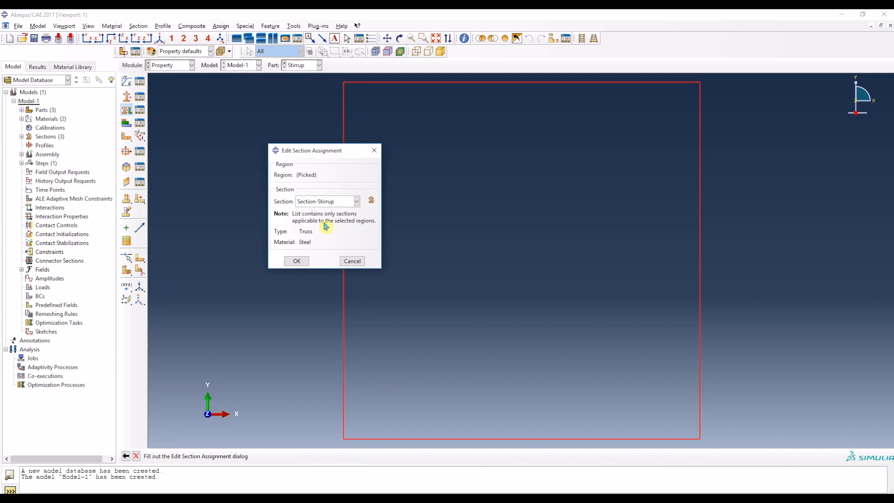
click(297, 260)
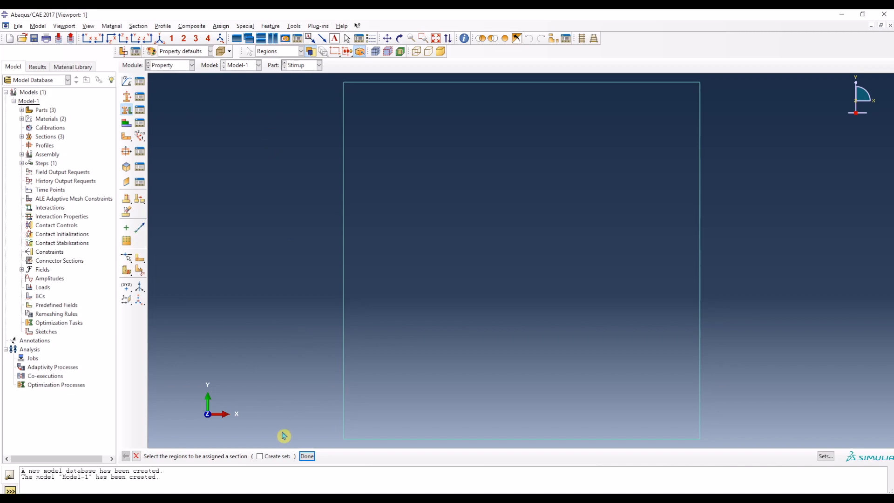
Step: Assign Section-Bar to the whole wire of the Bar part without creating a set
click(303, 65)
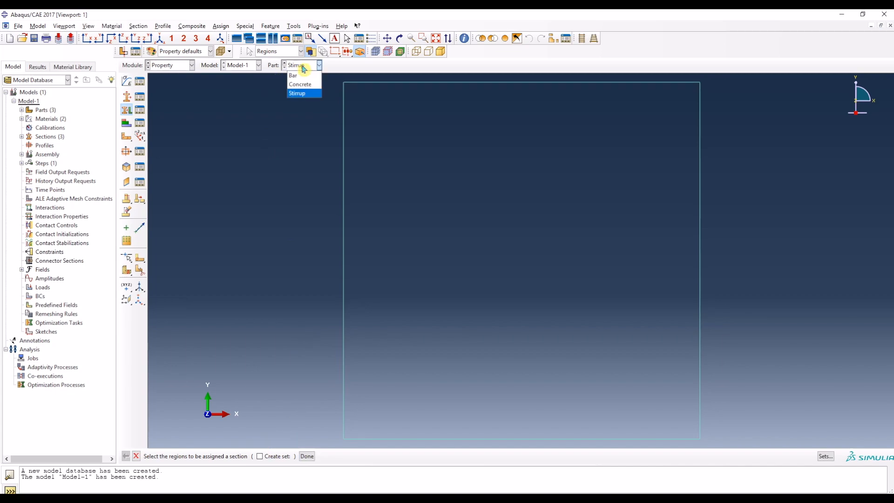
click(302, 77)
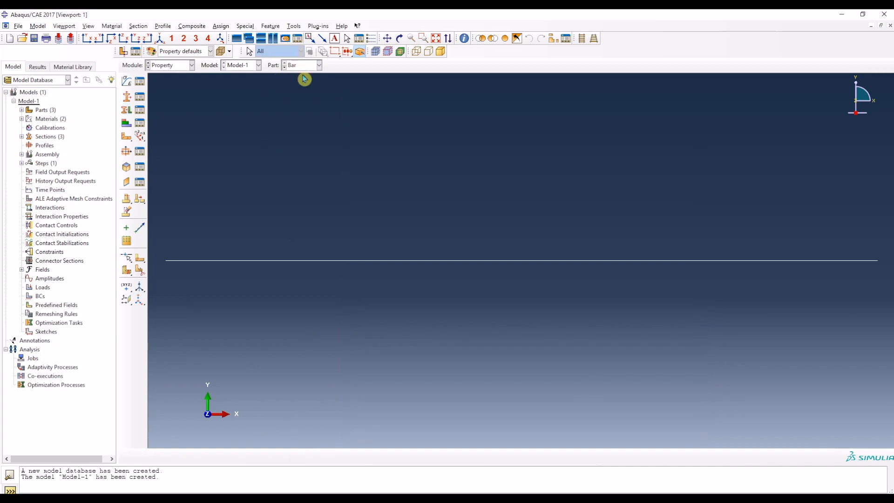
click(125, 112)
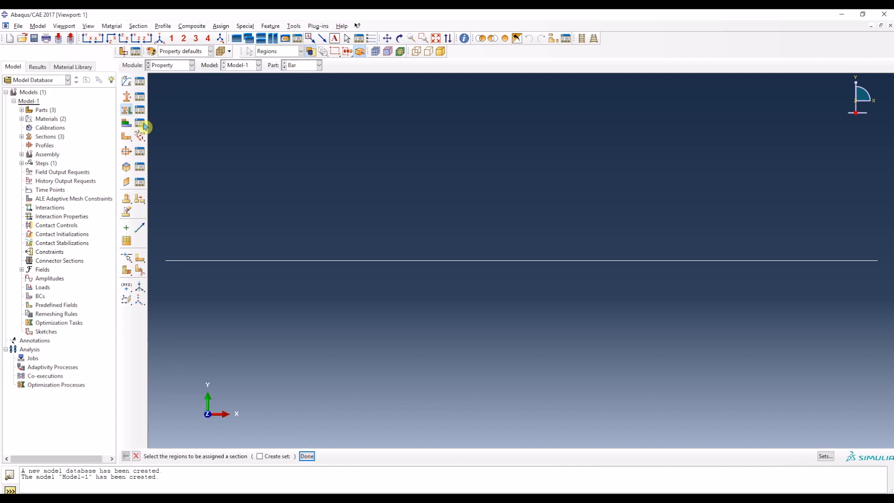
drag(541, 296, 383, 233)
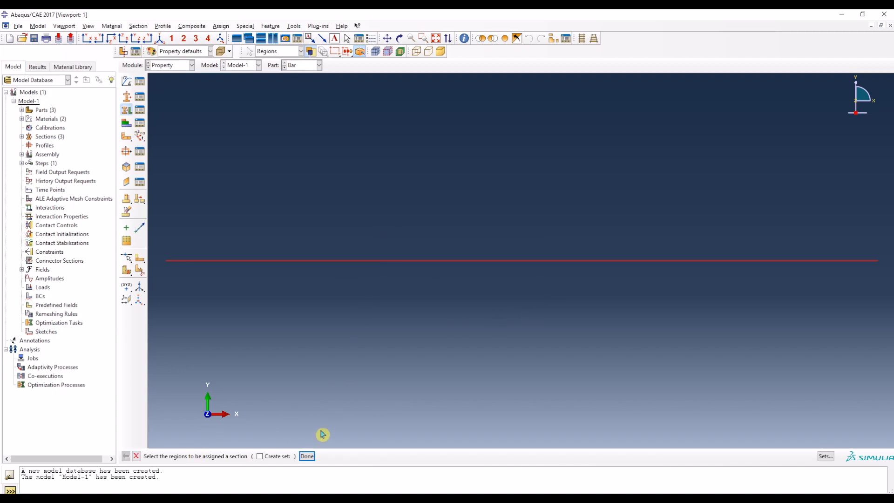
click(307, 456)
click(319, 202)
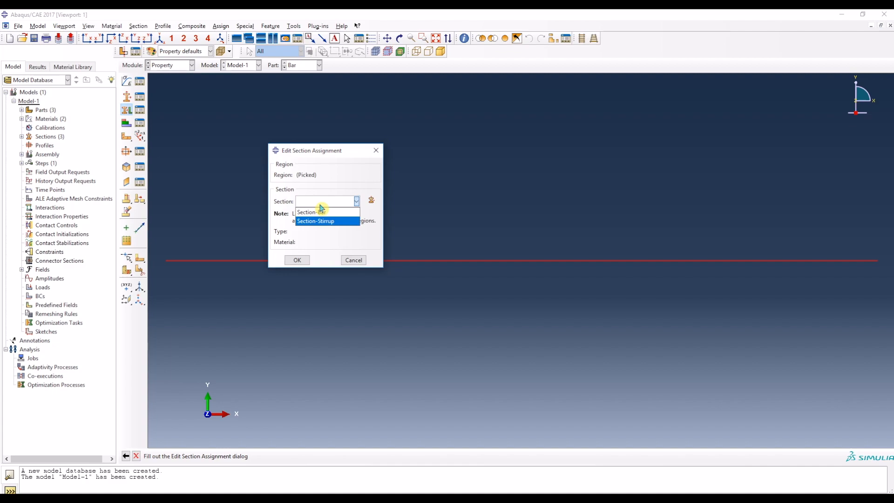
click(328, 209)
click(298, 261)
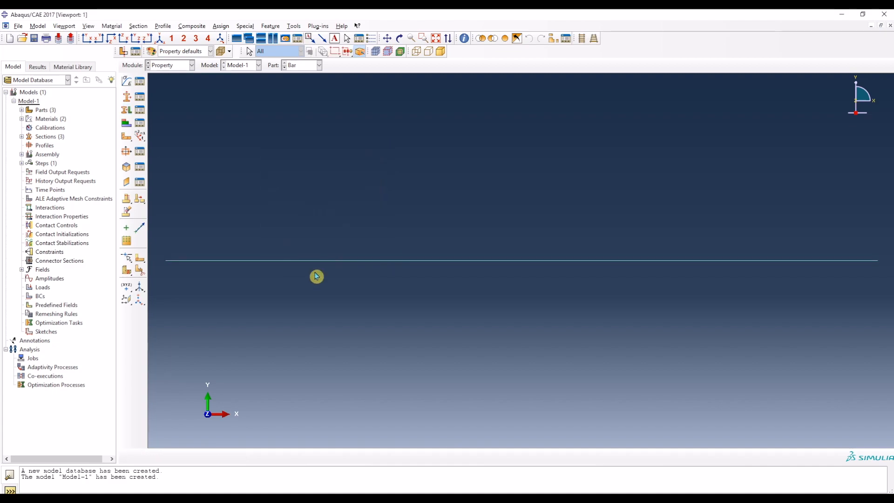
Step: Assign Section-Concrete to the entire solid of the Concrete part without creating a set
click(298, 68)
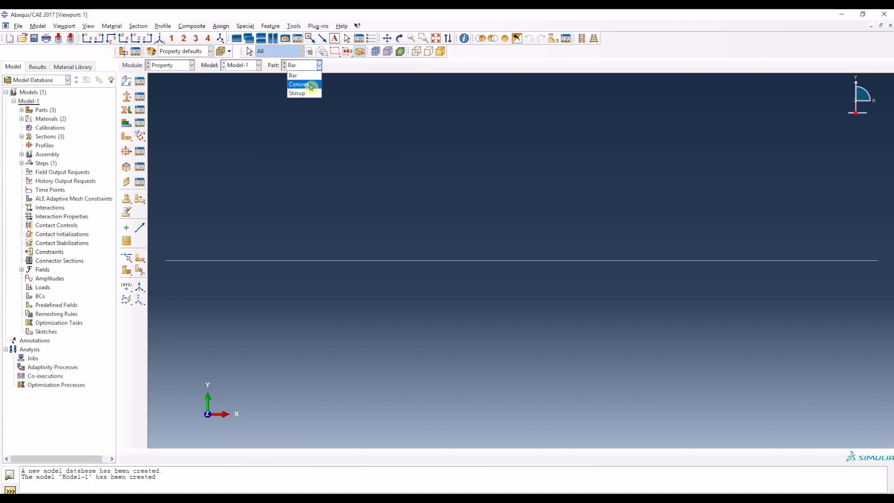
click(302, 85)
click(127, 112)
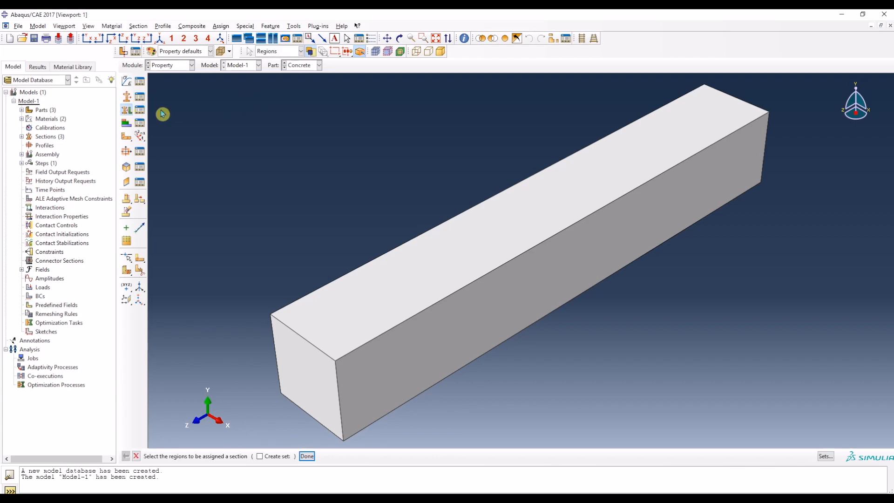
drag(530, 410, 318, 165)
click(308, 457)
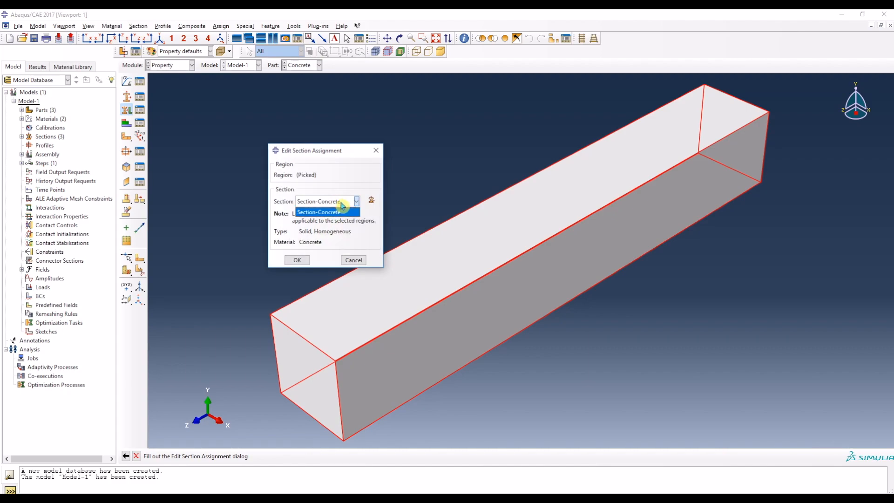
click(302, 260)
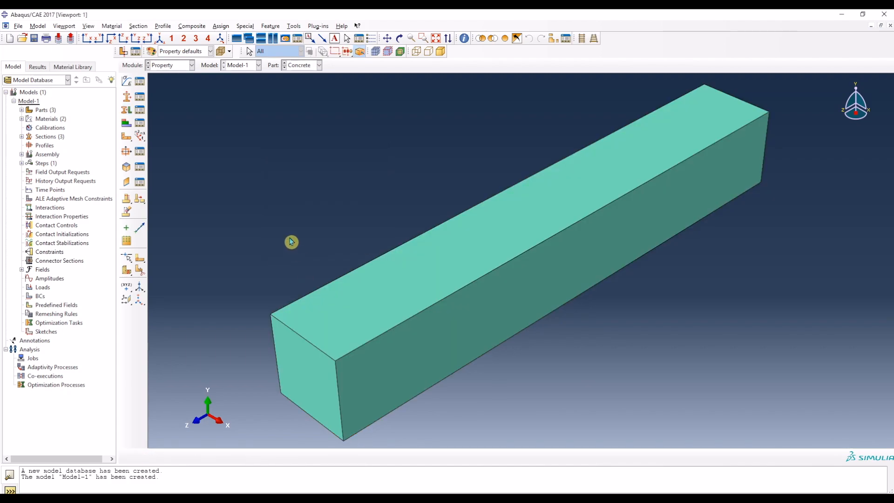
click(139, 122)
click(220, 203)
Step: Switch to the Assembly module and create a dependent instance of the Concrete part
click(179, 66)
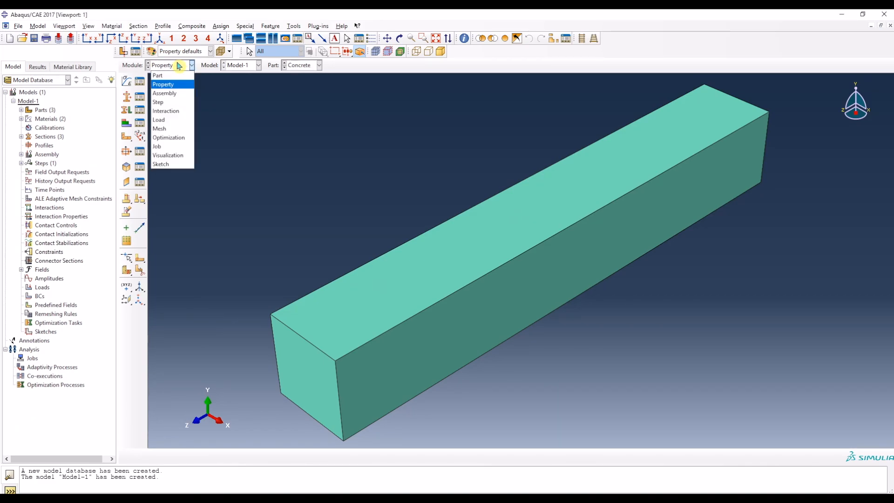
click(178, 94)
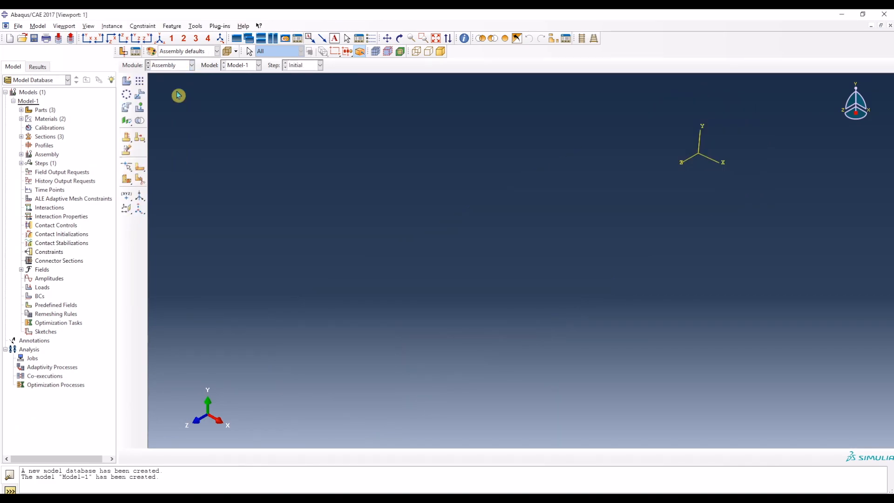
click(130, 83)
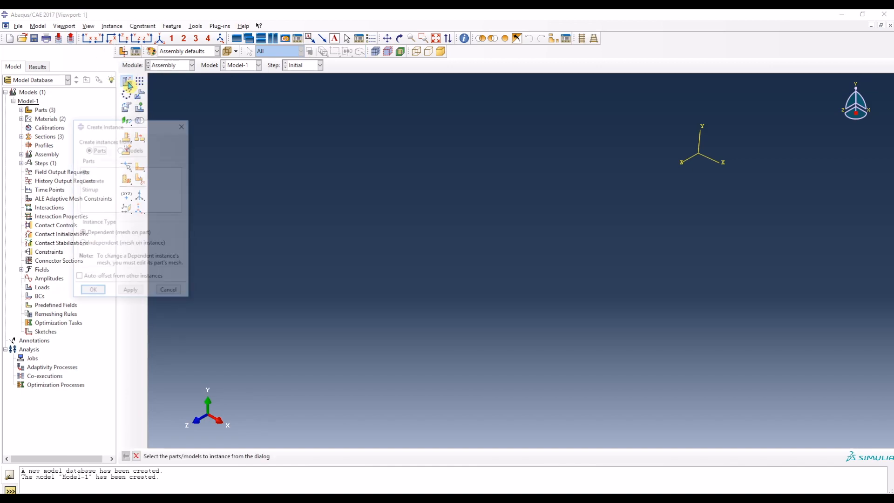
click(106, 180)
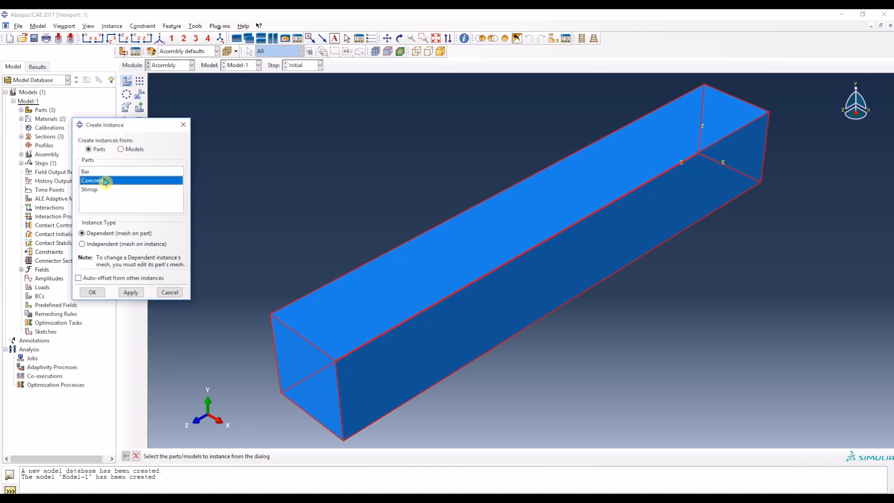
click(91, 294)
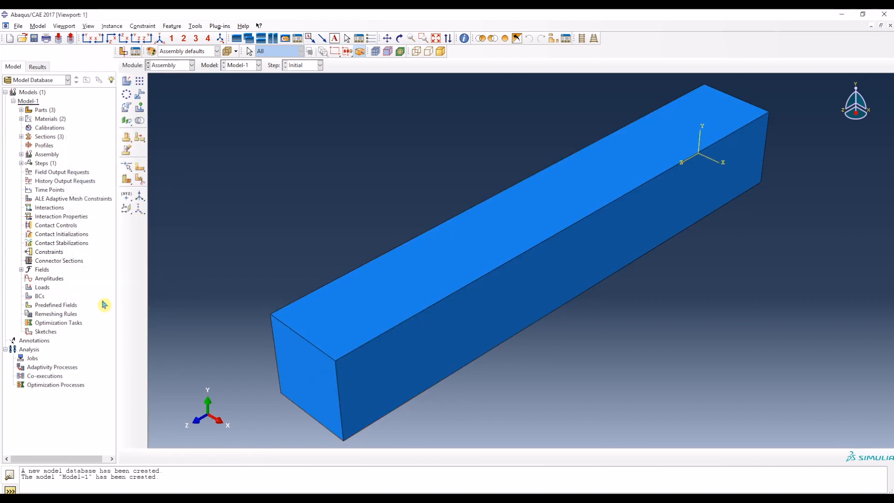
Step: Preview a Bar part instance and check the main bar layout and point coordinates in the Word document
click(125, 83)
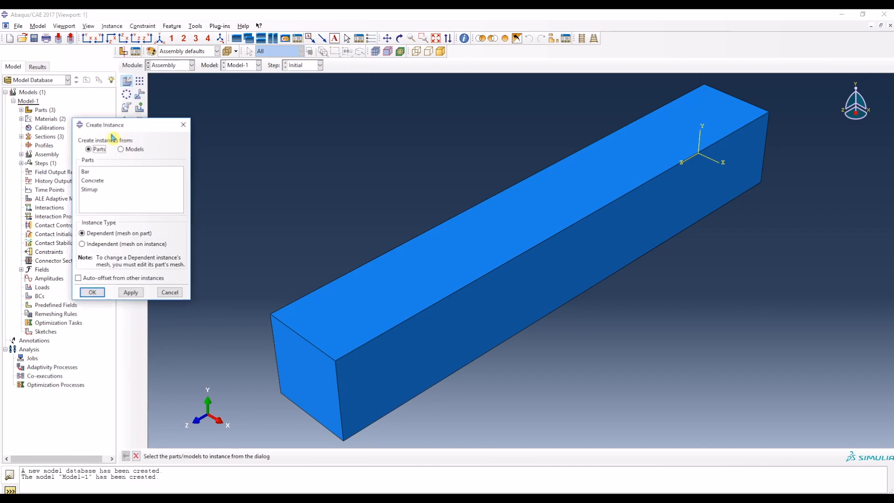
click(95, 173)
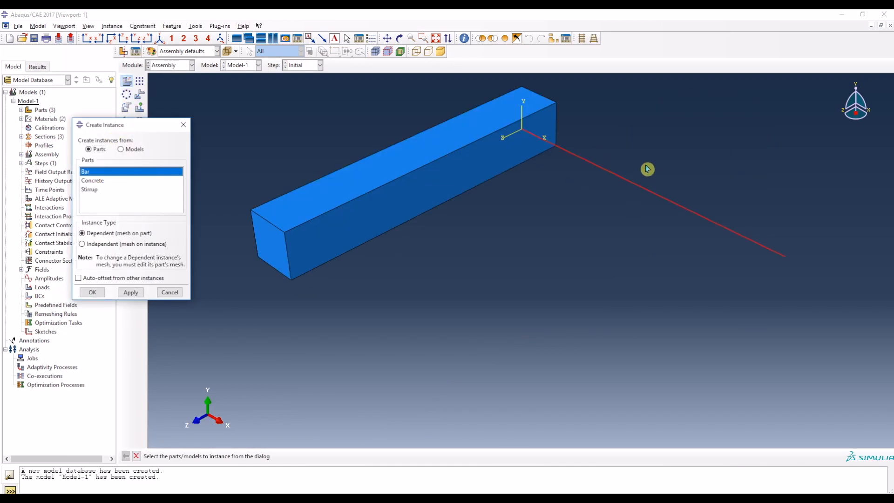
key(alt+Tab)
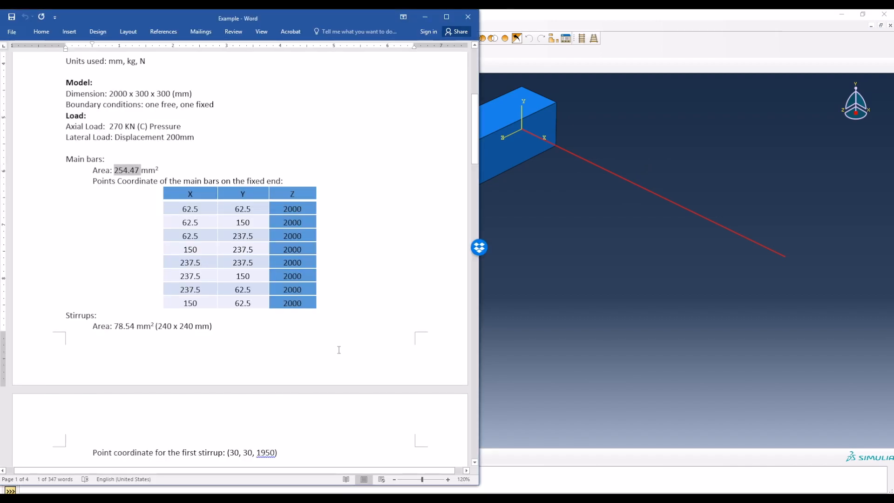
scroll(205, 289, up, 8)
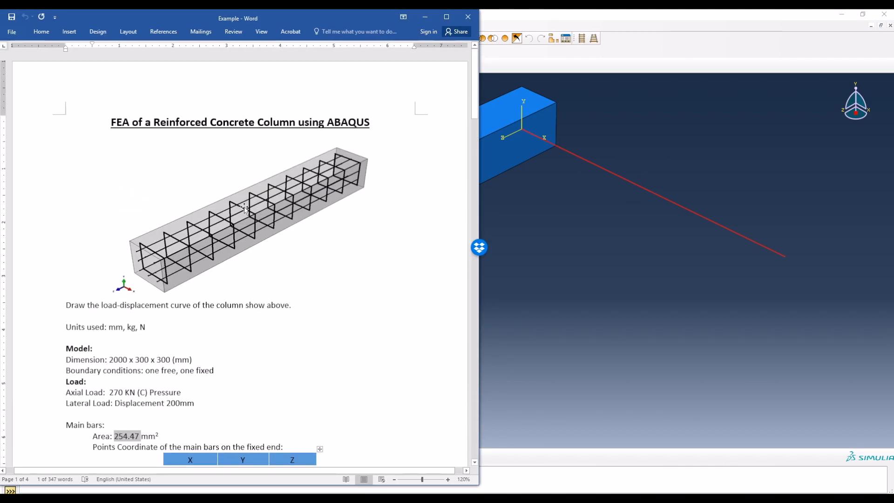
scroll(242, 215, down, 1)
scroll(243, 215, down, 4)
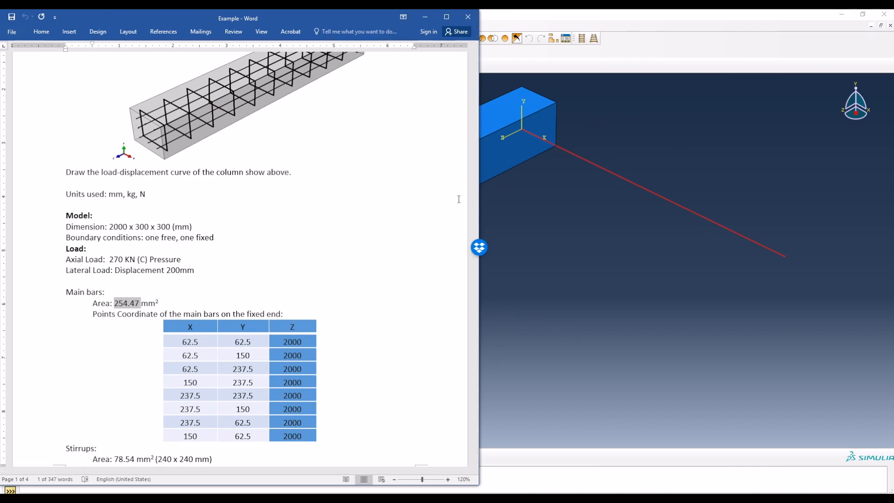
scroll(246, 367, down, 2)
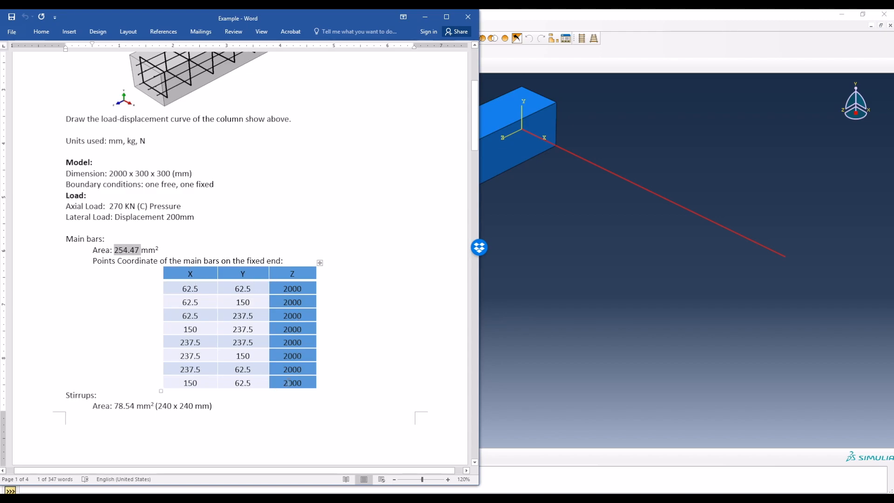
Step: Place the Abaqus window beside the Word document, cancelling the pending Bar instance
click(863, 14)
drag(624, 21, 642, 19)
drag(166, 130, 584, 168)
click(634, 333)
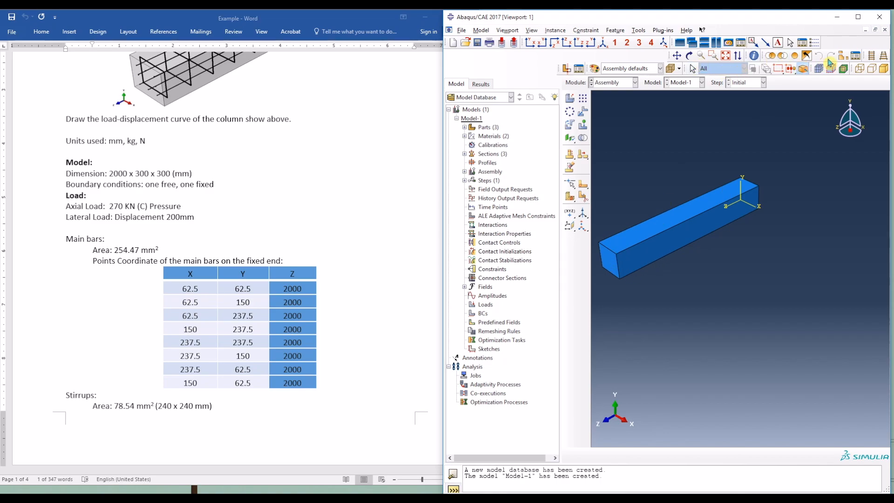
click(725, 56)
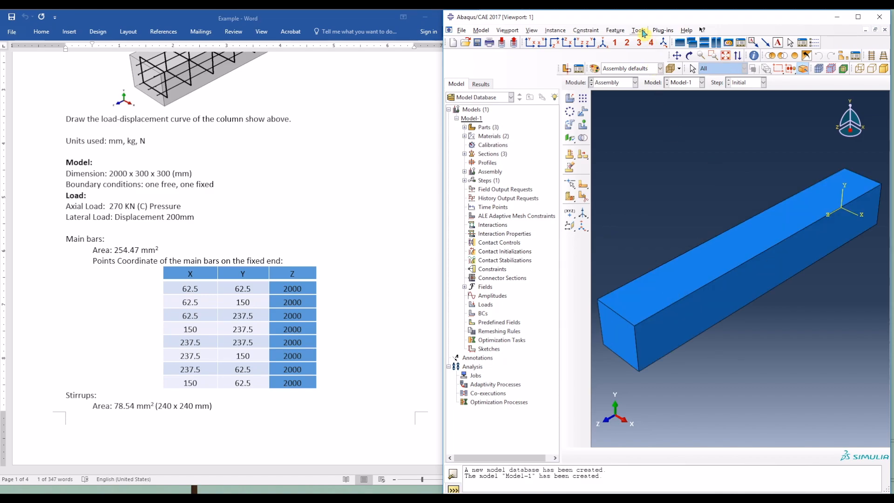
Step: Create datum points by coordinates at (62.5, 62.5, 2000), (62.5, 150, 2000) and (62.5, 237.5, 2000)
click(640, 30)
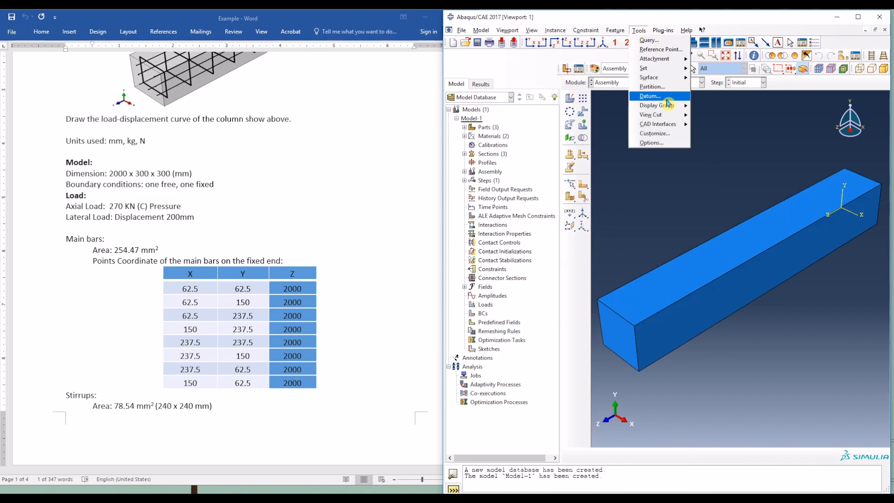
click(669, 101)
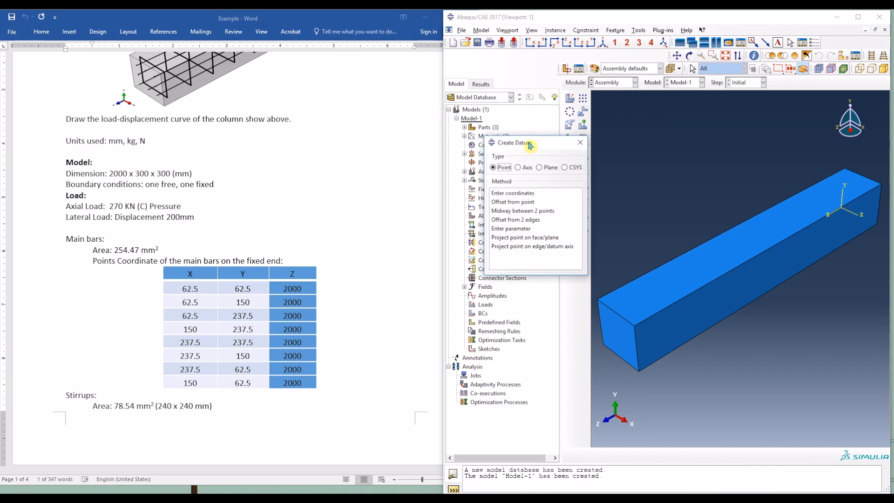
drag(525, 146, 653, 166)
click(641, 211)
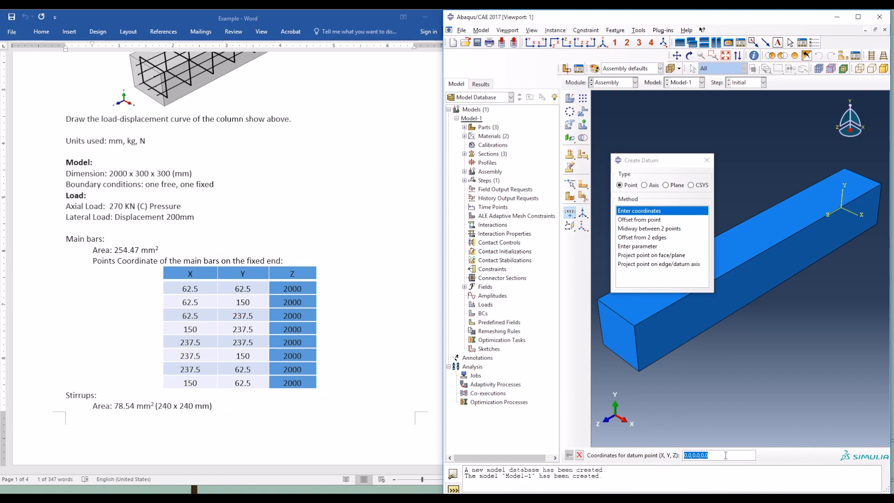
text(62)
key(Return)
text(62)
key(Return)
text(62.5 237.5 2000)
key(Return)
Step: Add datum points at (150, 237.5, 2000), (237.5, 237.5, 2000), (237.5, 150, 2000) and (237.5, 62.5, 2000)
text(150)
text(23)
key(Return)
text(2000)
key(Return)
text(2)
key(Return)
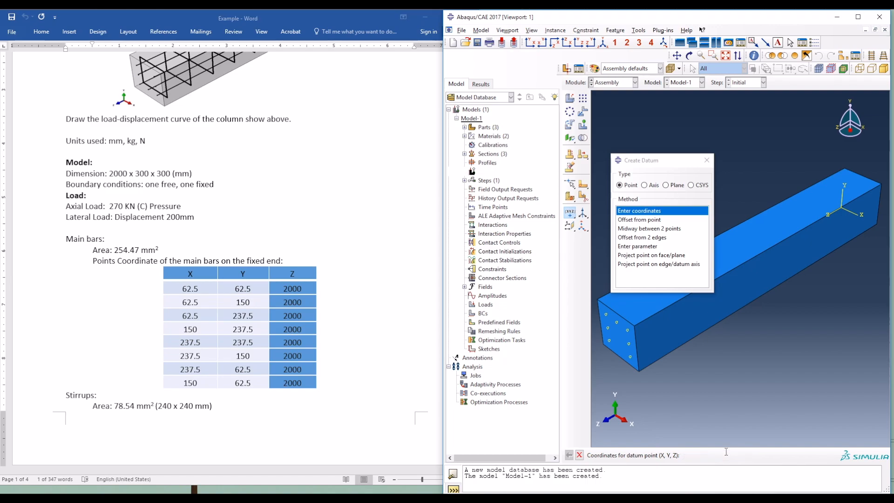
Step: Add the last main bar datum point at (150, 62.5, 2000) and finish datum creation
text(150 62.5 2)
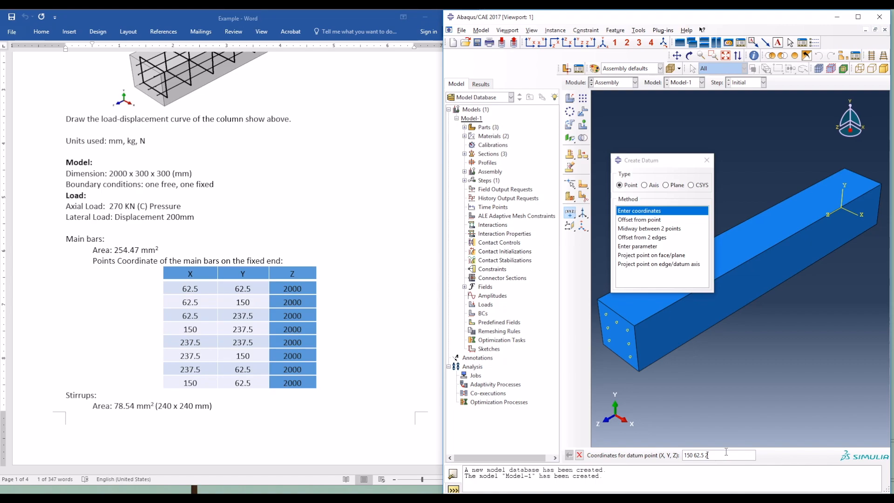
text(000)
key(Return)
key(Escape)
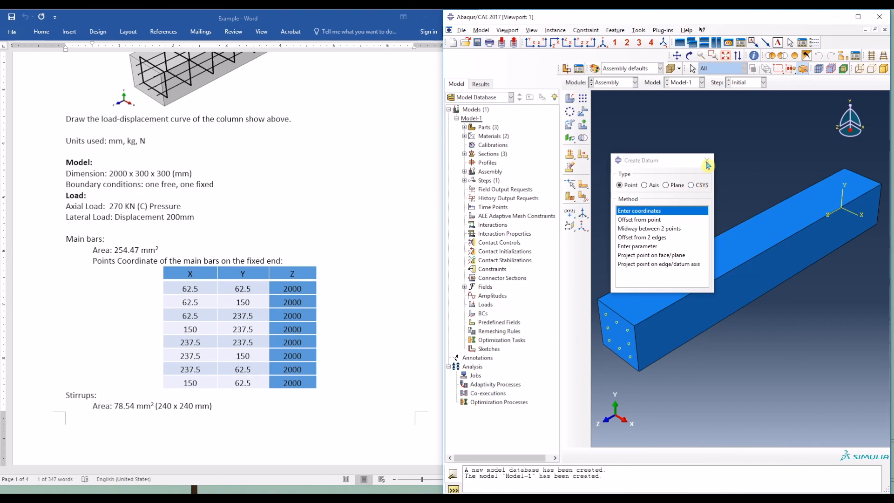
click(707, 160)
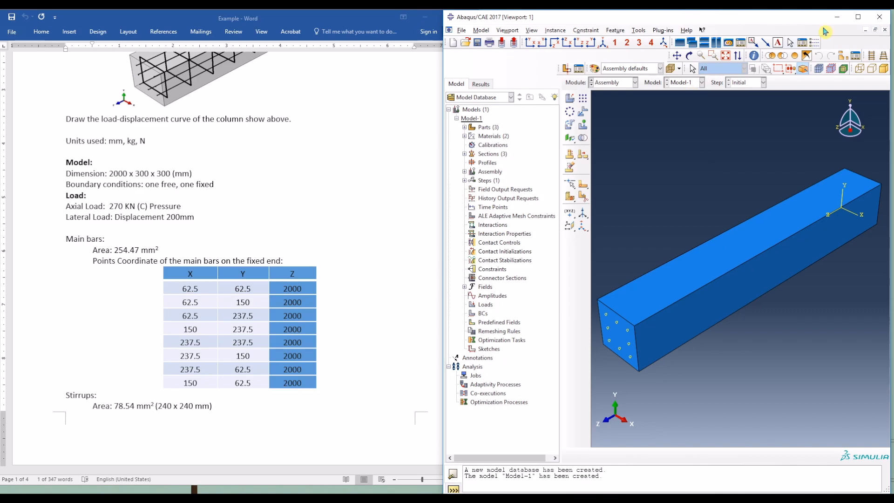
Step: Maximize the Abaqus window and create a dependent instance of the Bar part in the assembly
click(858, 16)
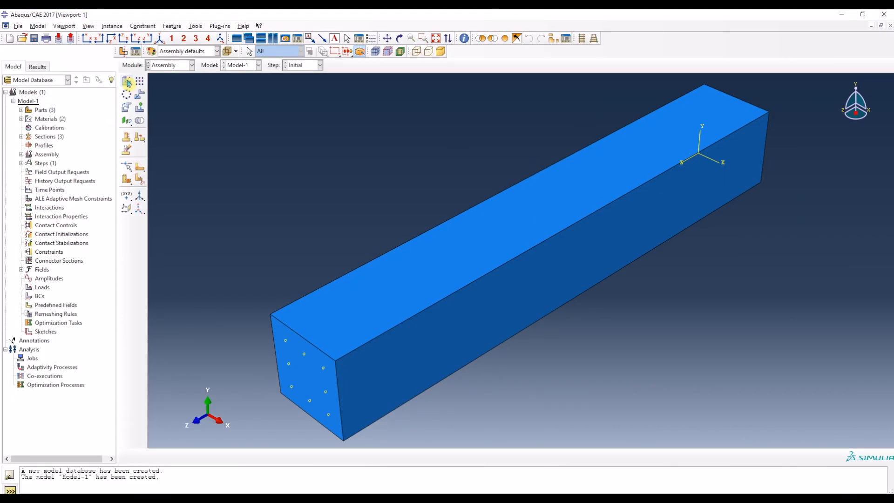
click(128, 81)
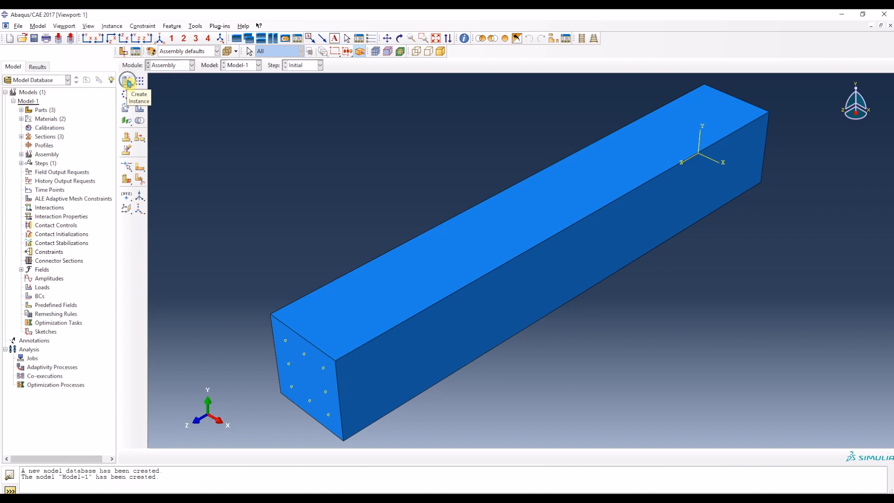
click(551, 212)
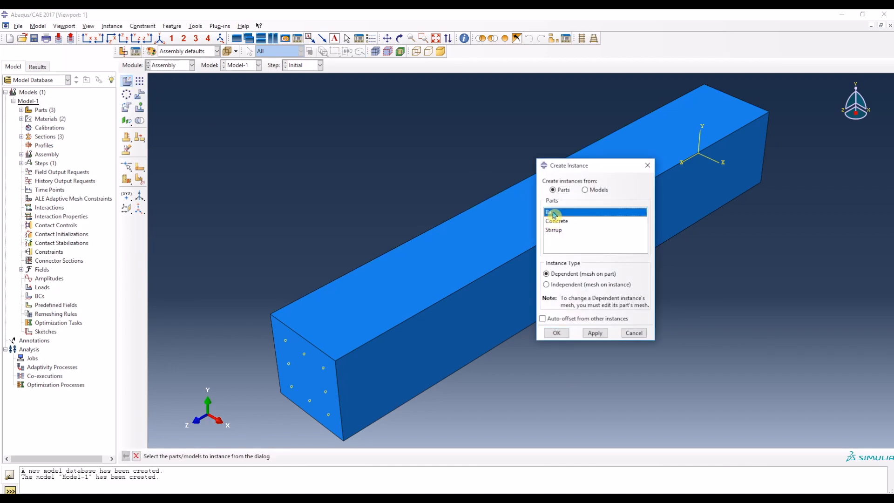
click(557, 333)
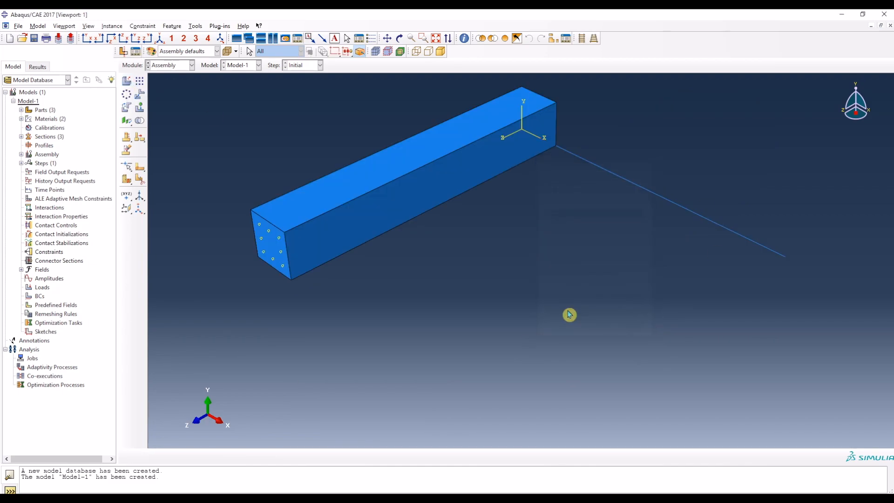
Step: Rotate the new Bar instance 90 degrees about the axis running from (0, 0, 0) to (0, 1, 0)
click(129, 112)
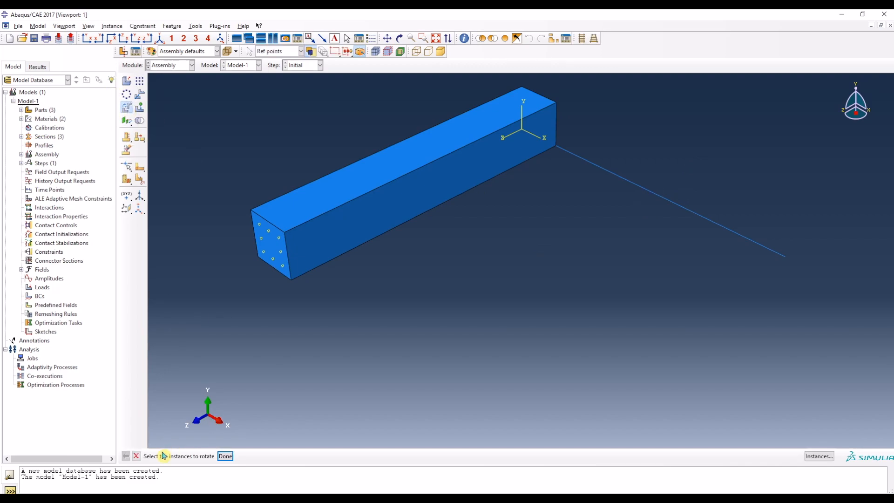
click(668, 189)
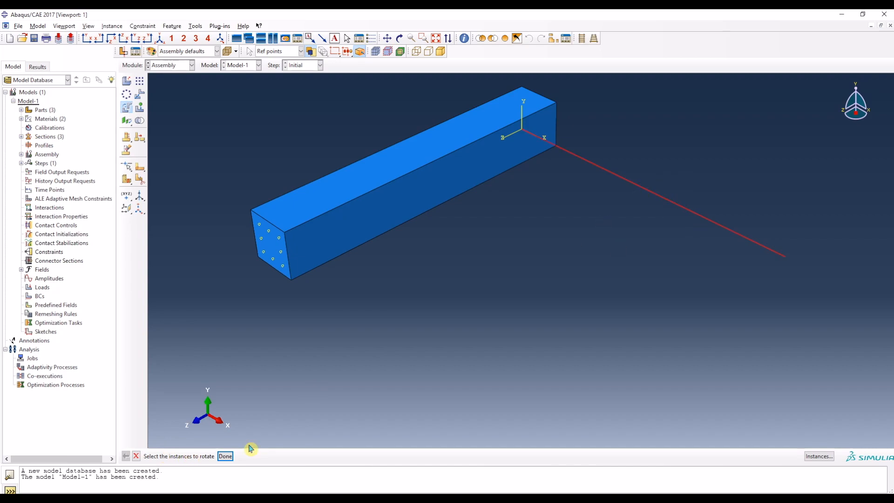
click(230, 456)
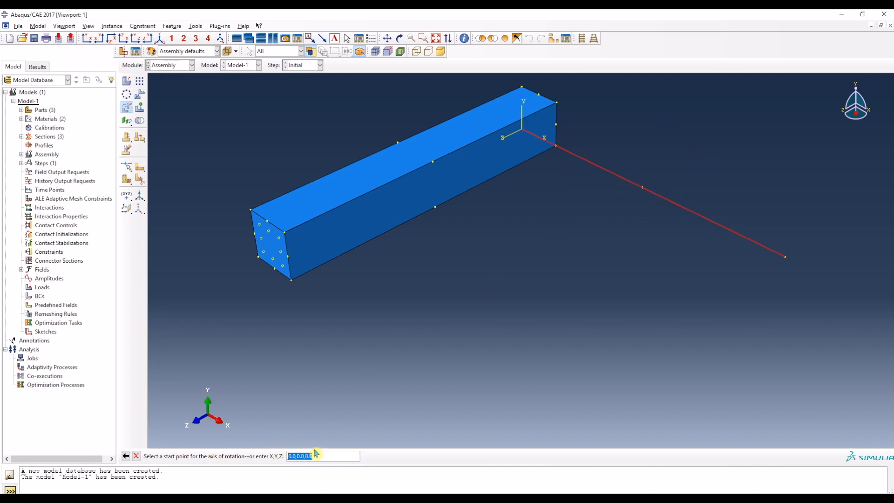
key(Return)
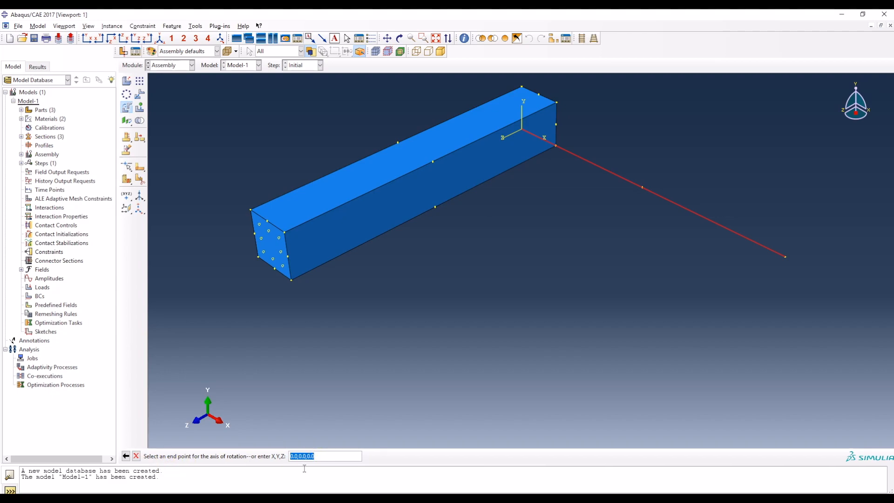
click(306, 456)
drag(321, 455, 265, 452)
key(Return)
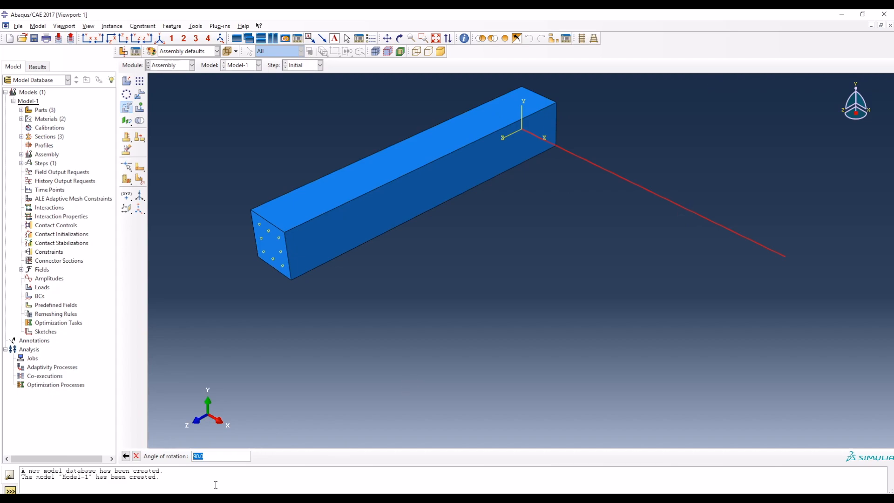
key(Return)
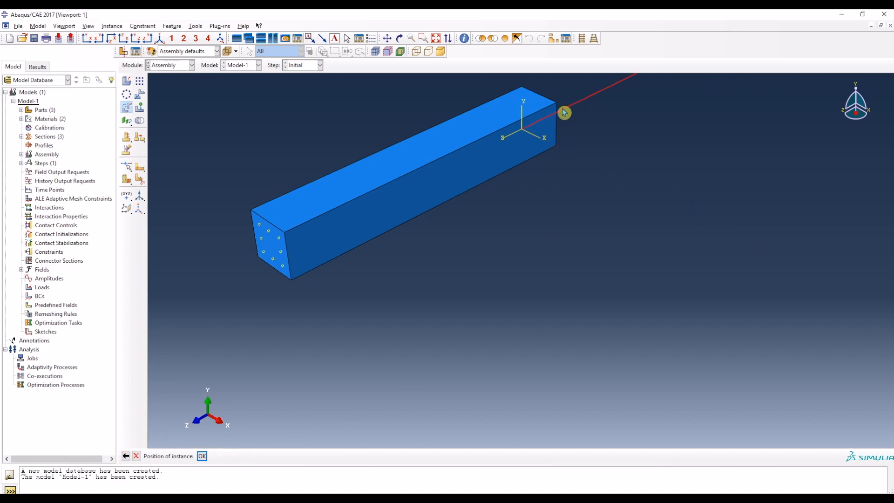
click(203, 457)
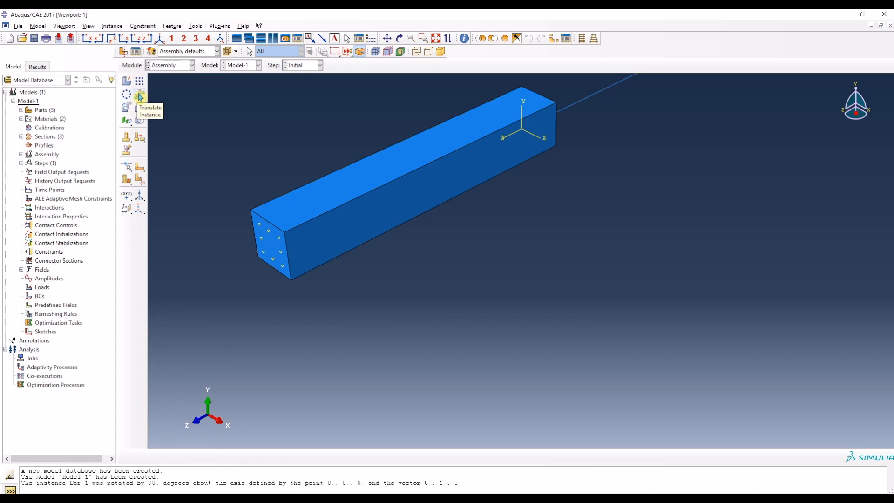
Step: Translate the rotated bar from the origin to the datum point at (62.5, 62.5, 2000) on the column's end face
click(140, 97)
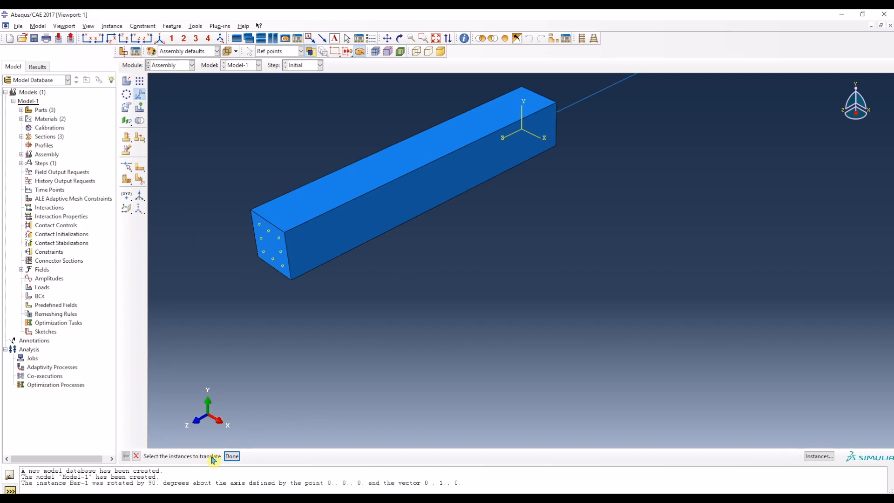
click(585, 97)
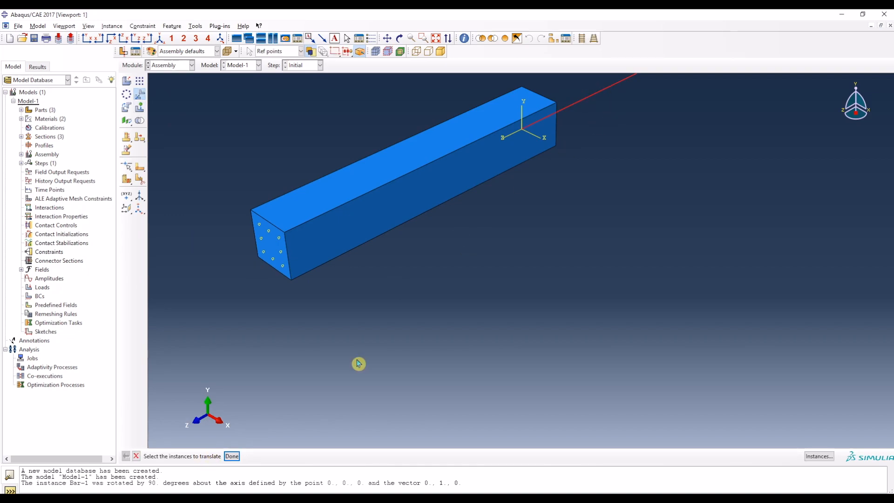
click(232, 456)
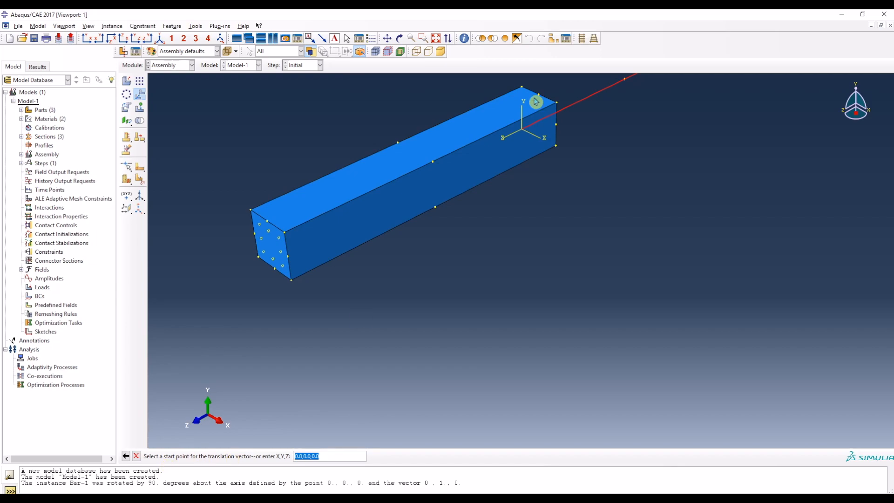
key(Return)
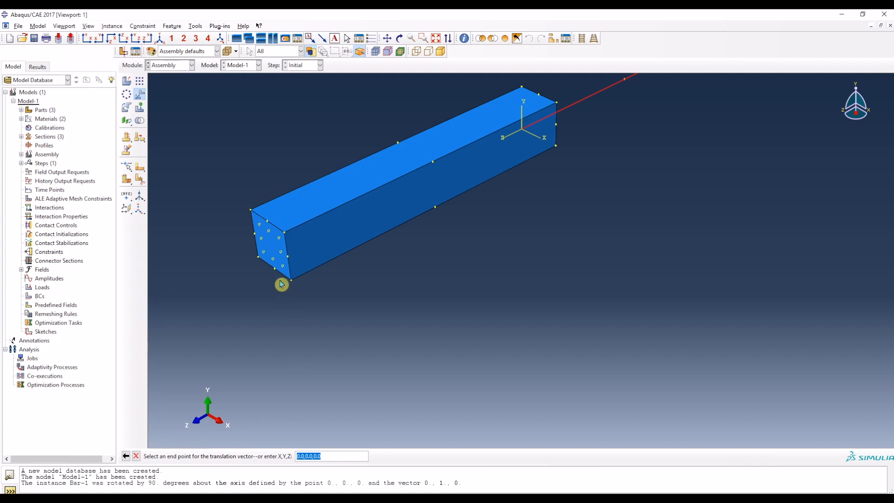
click(264, 256)
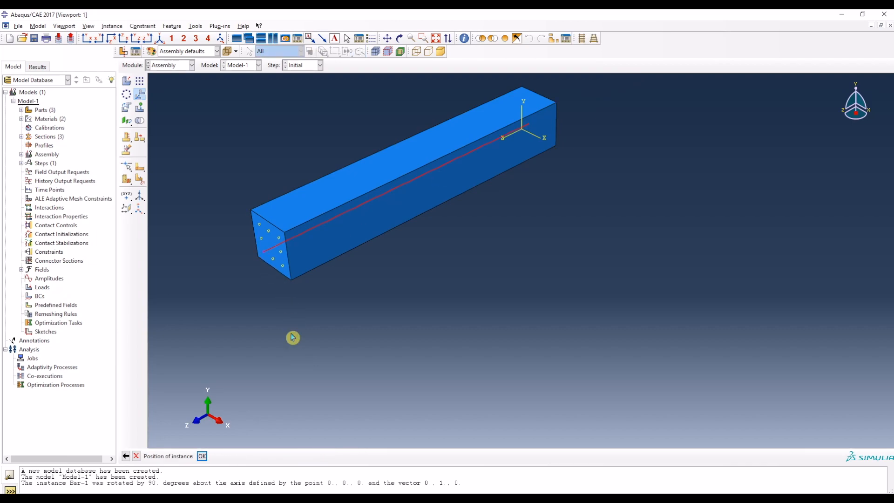
click(203, 457)
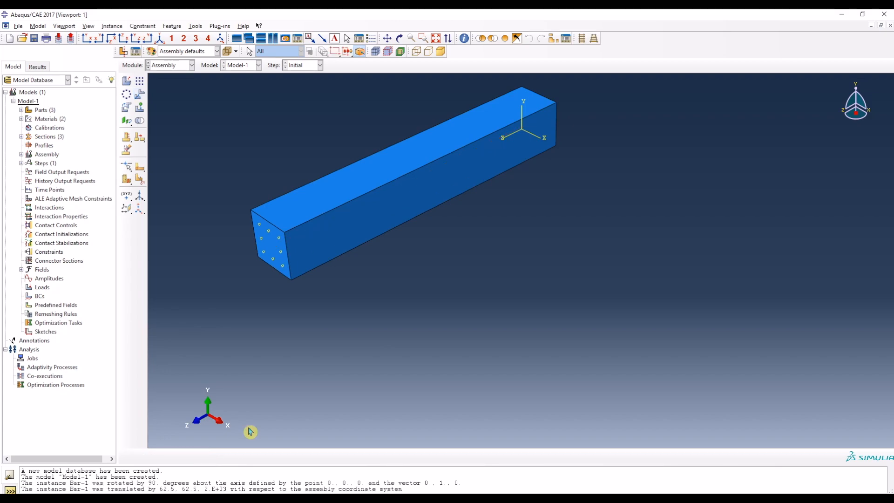
Step: Turn on global translucency and make the concrete more transparent to reveal the bar inside the column
click(228, 52)
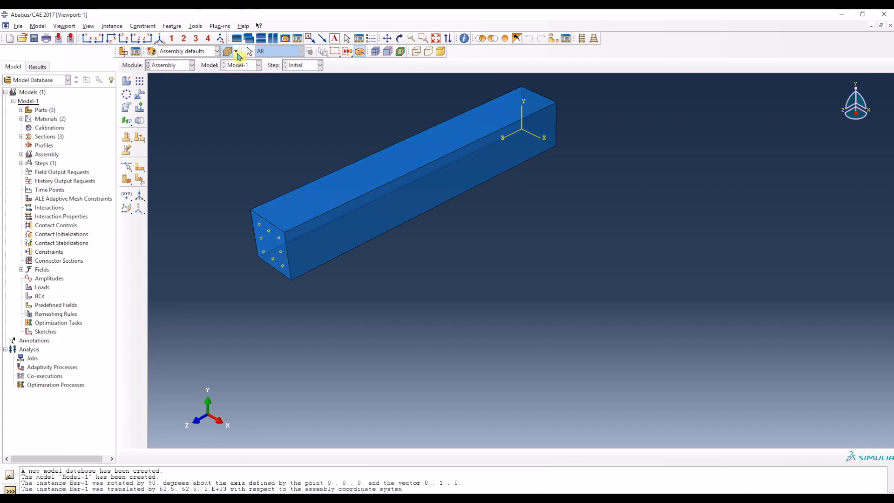
click(237, 52)
drag(242, 73, 242, 80)
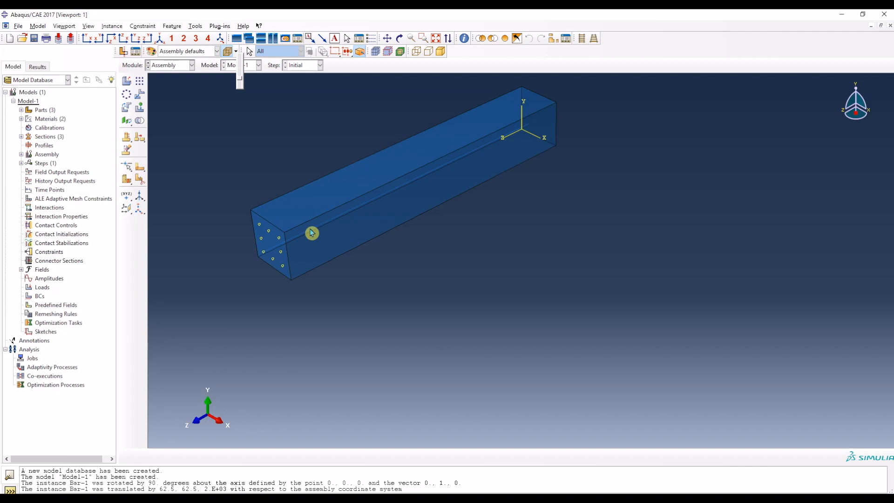
click(256, 153)
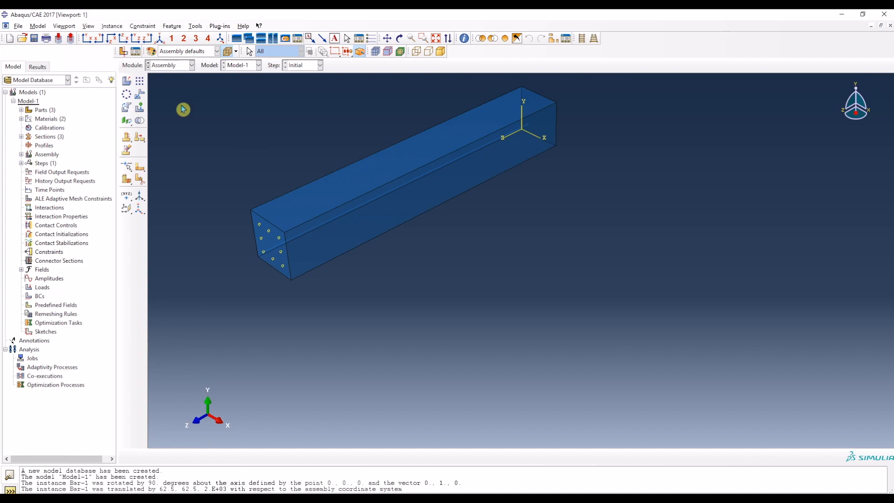
Step: Create a second dependent Bar instance and rotate it 90 degrees about the axis from (0, 0, 0) to (0, 1, 0)
click(127, 83)
click(563, 213)
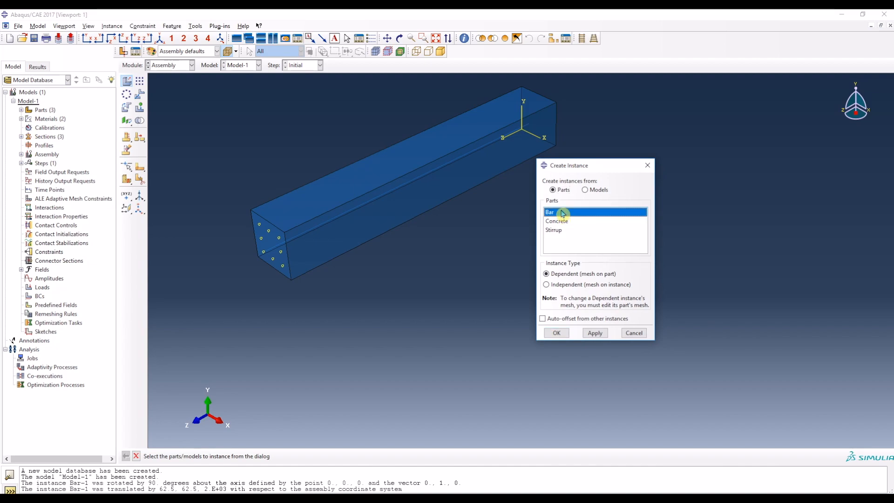
click(562, 334)
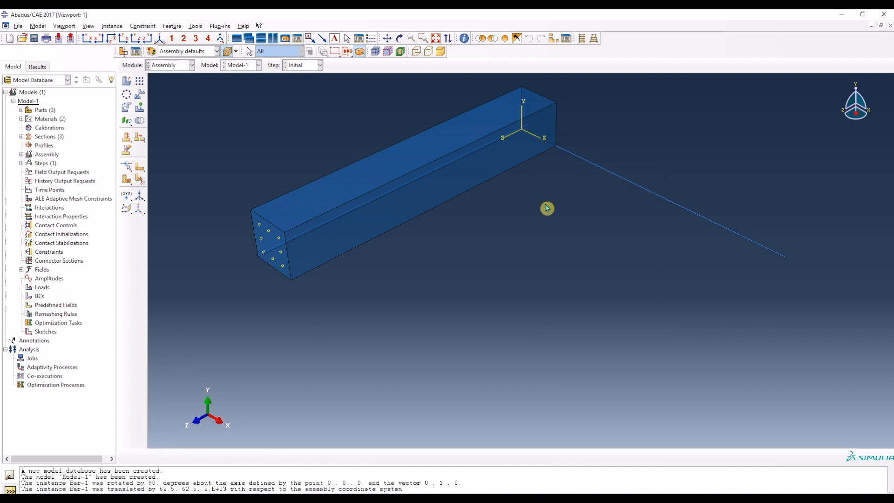
click(126, 110)
drag(659, 231, 585, 135)
click(226, 457)
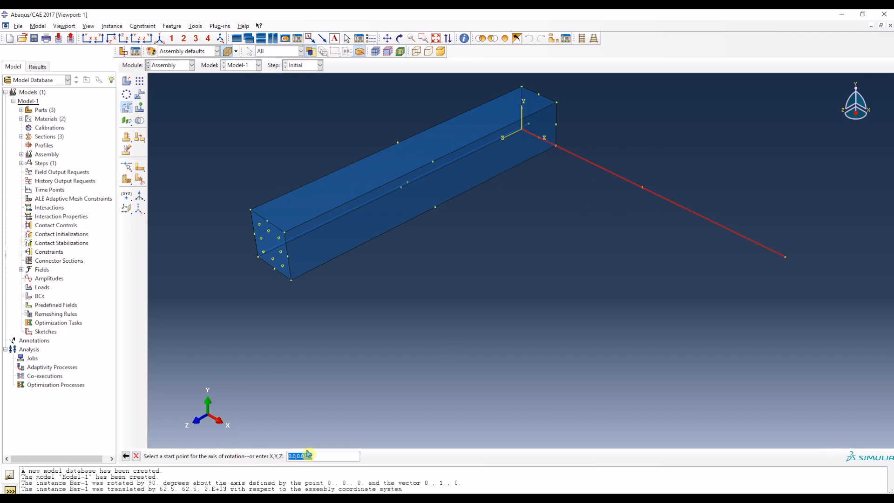
text(0.0,1,0)
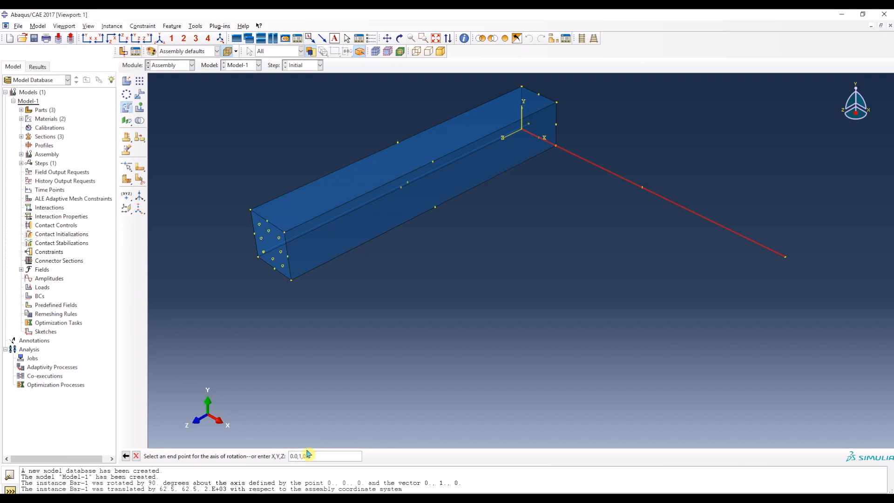
key(Return)
key(Return)
key(Return)
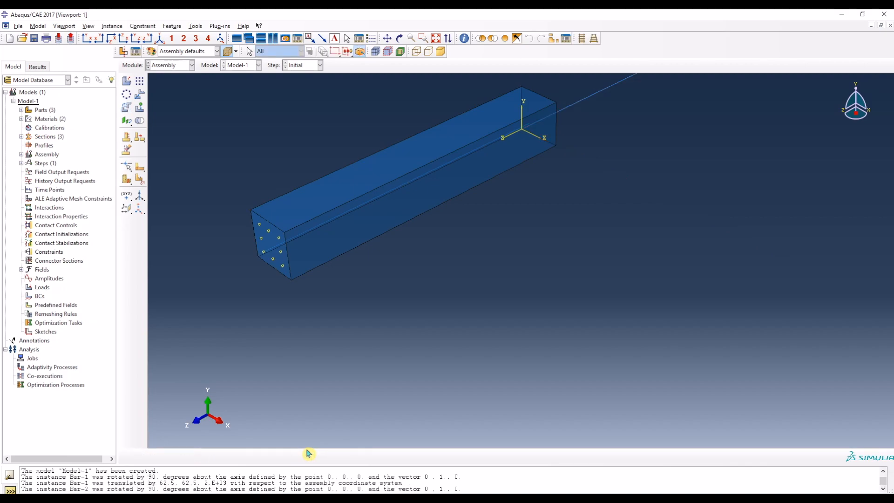
Step: Translate the second bar from the origin to the datum point at (62.5, 150, 2000)
click(140, 96)
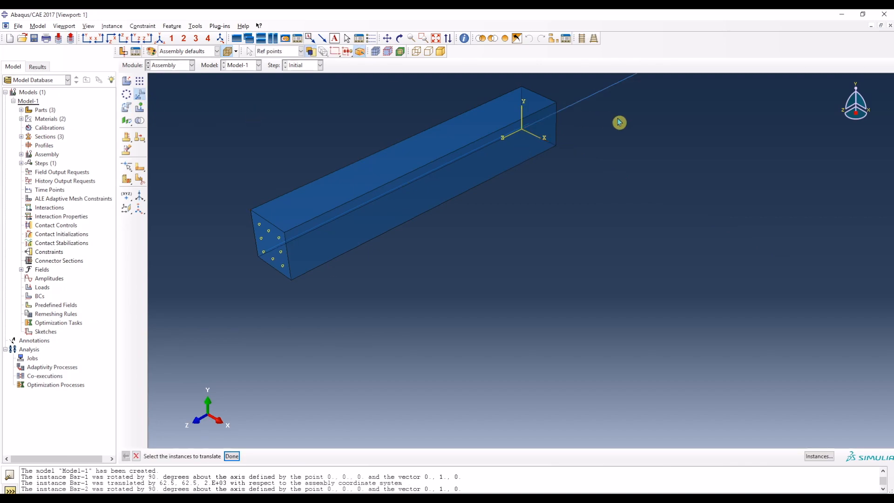
click(231, 457)
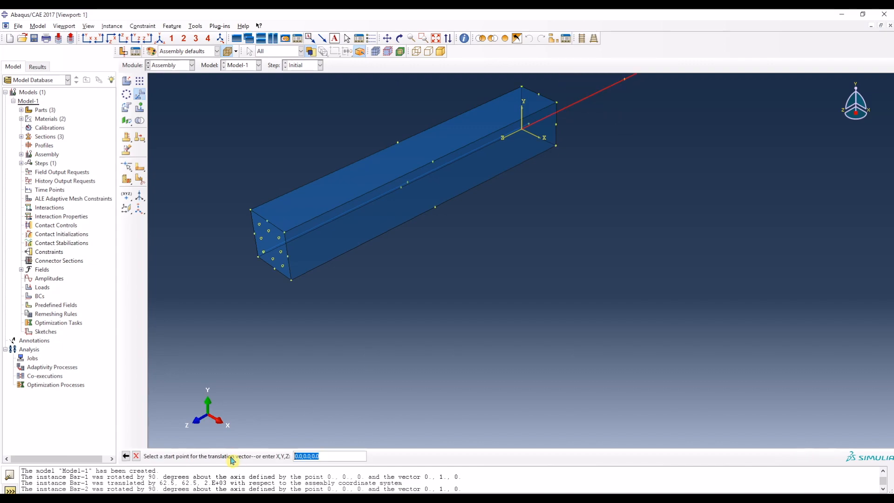
key(Return)
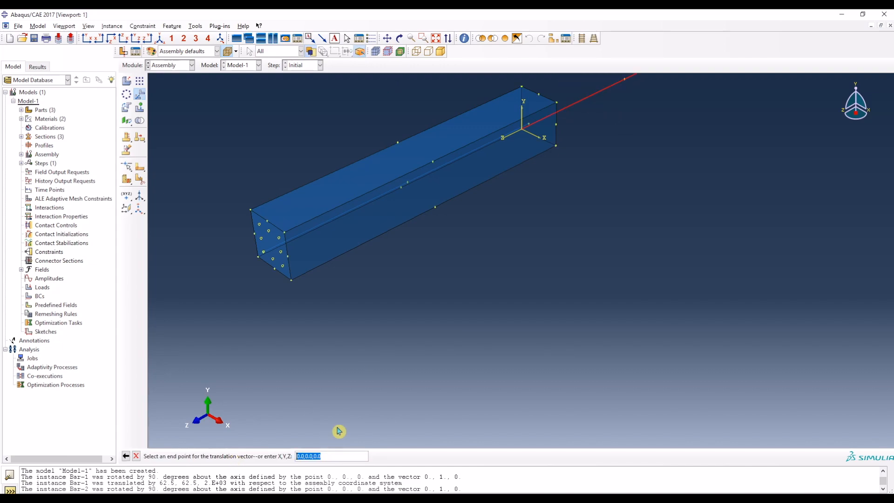
click(262, 240)
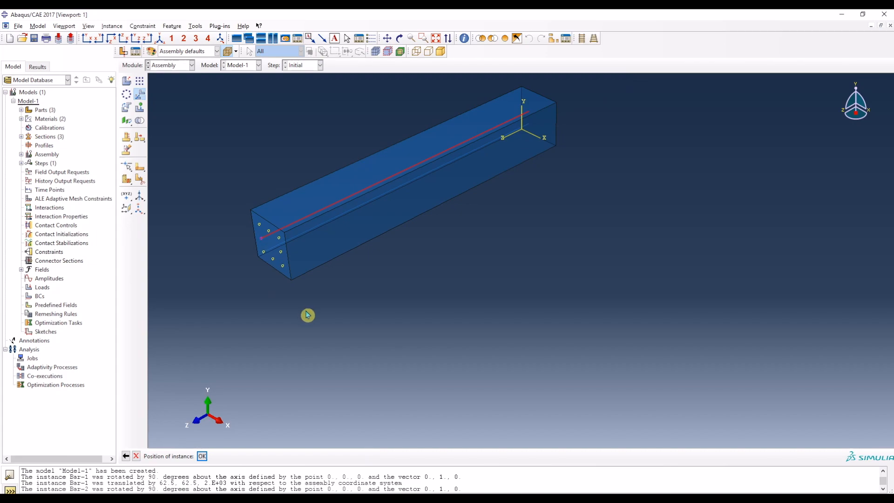
key(Return)
Step: Create a third dependent Bar instance and rotate it 90 degrees about the axis from (0, 0, 0) to (0, 1, 0)
click(126, 82)
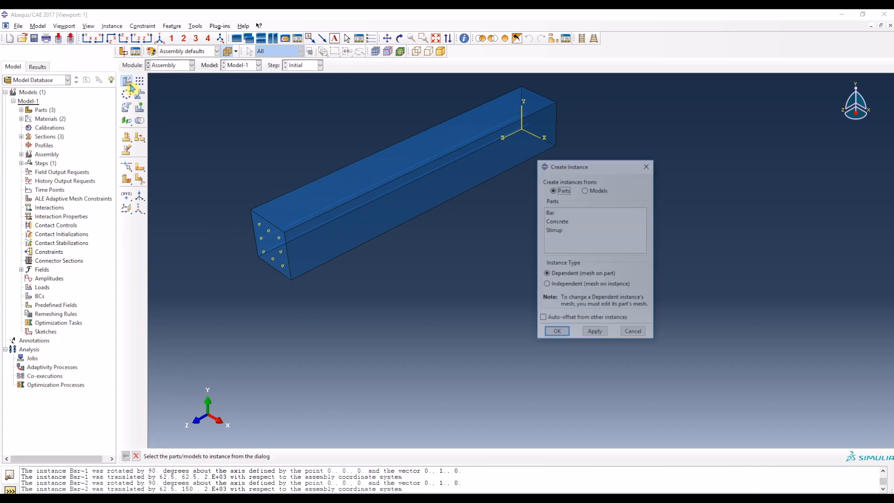
click(552, 213)
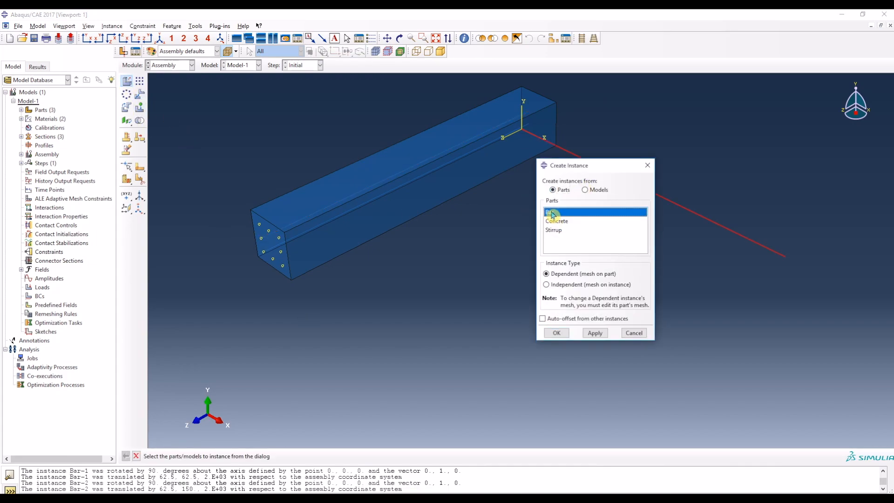
click(556, 333)
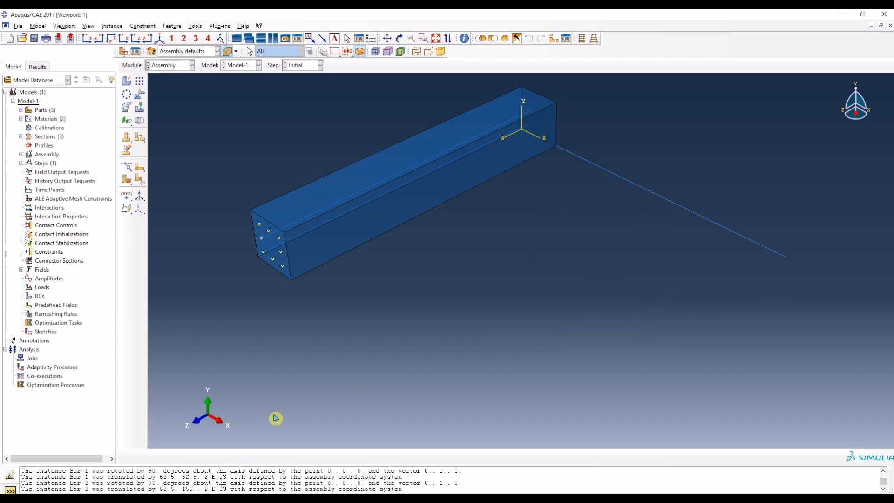
click(127, 109)
click(680, 189)
click(225, 456)
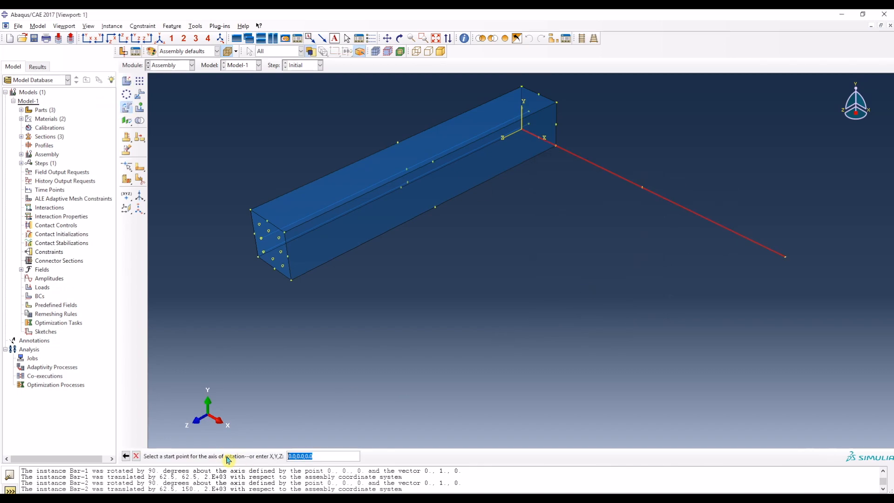
key(Return)
text(0.0,1,0.0)
key(Return)
key(Return)
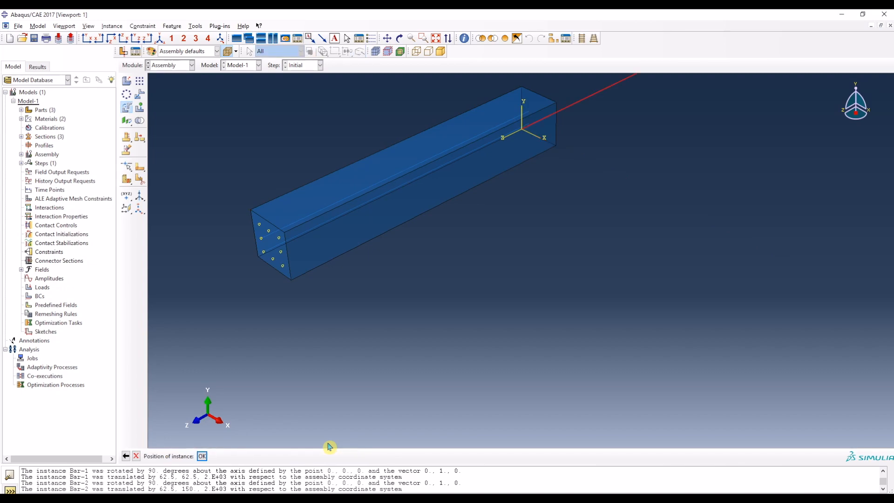
key(Return)
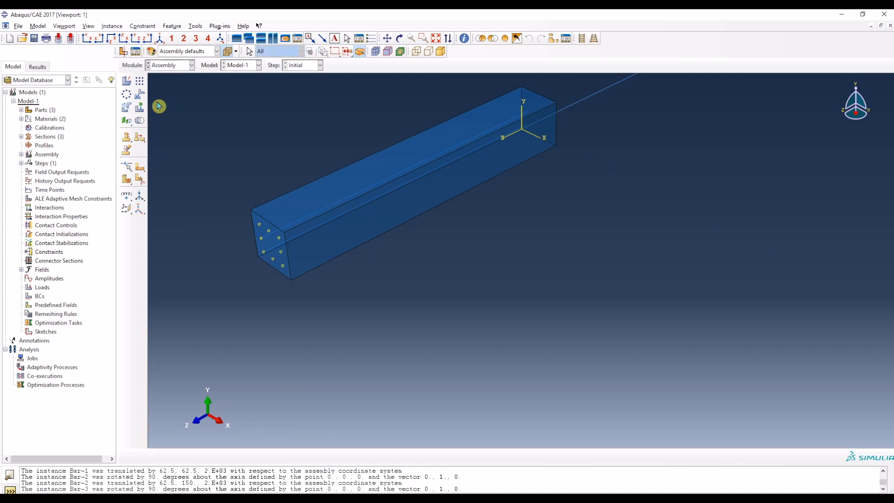
Step: Translate the third bar from the origin to the datum point at (62.5, 237.5, 2000)
click(139, 97)
click(580, 97)
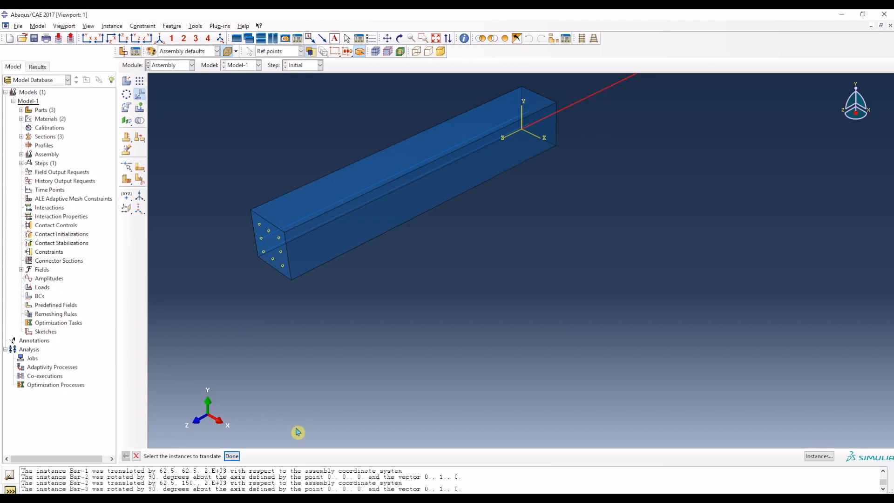
click(232, 456)
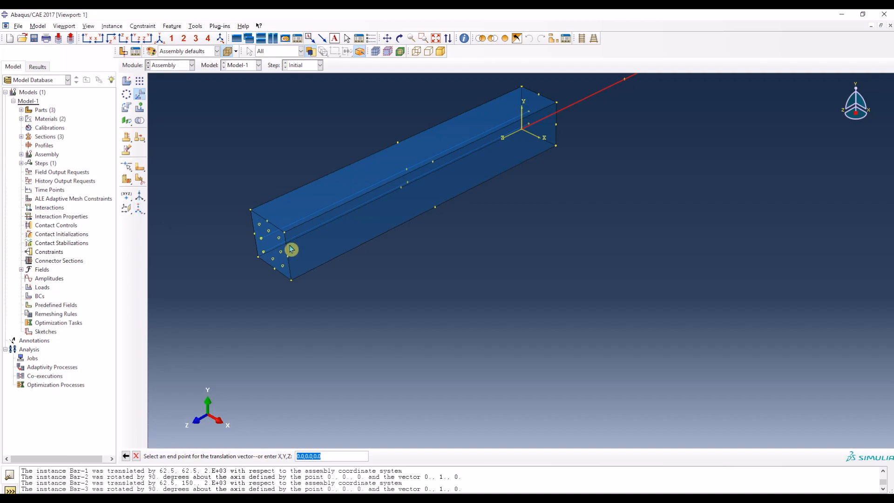
click(263, 228)
click(261, 227)
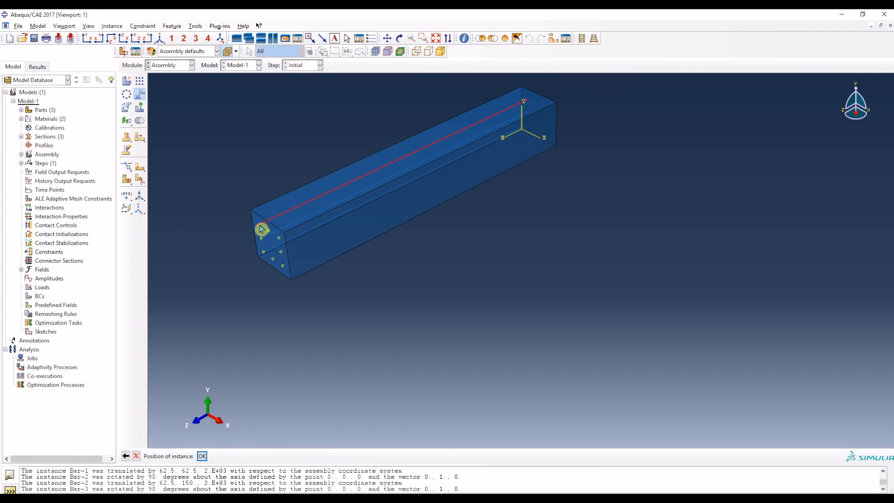
middle_click(278, 252)
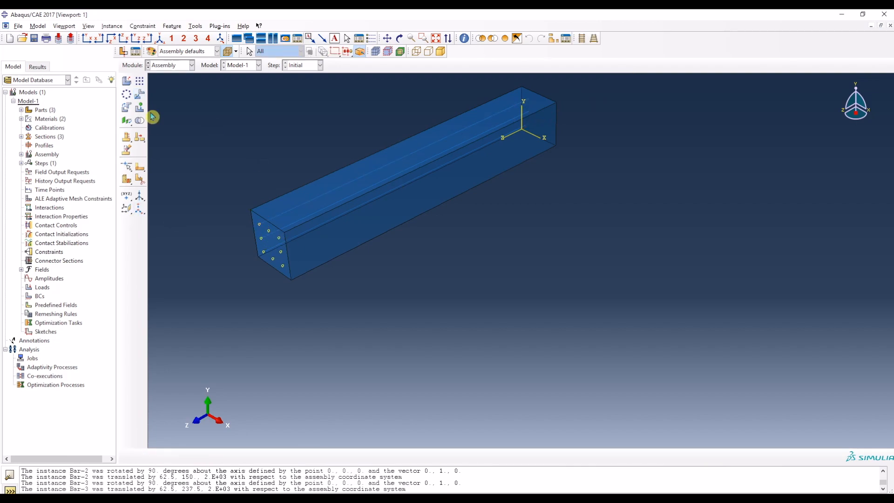
Step: Create a fourth dependent instance of the Bar part in the assembly
click(127, 82)
click(582, 213)
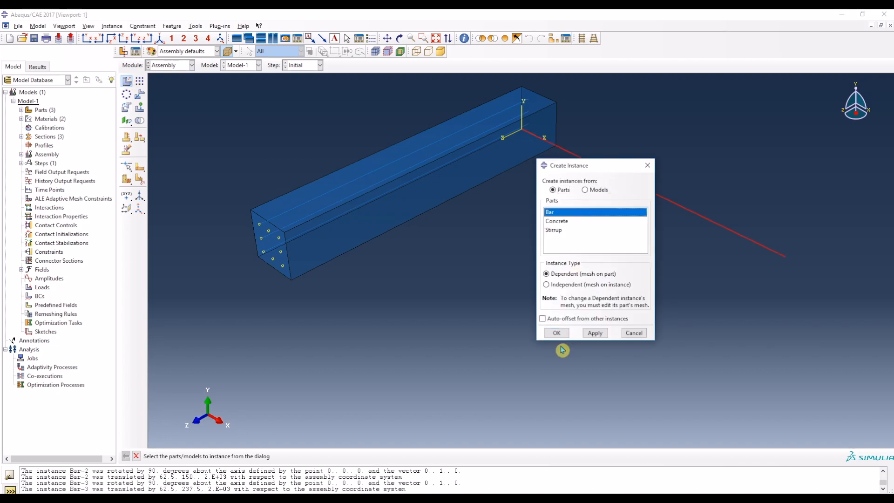
click(556, 333)
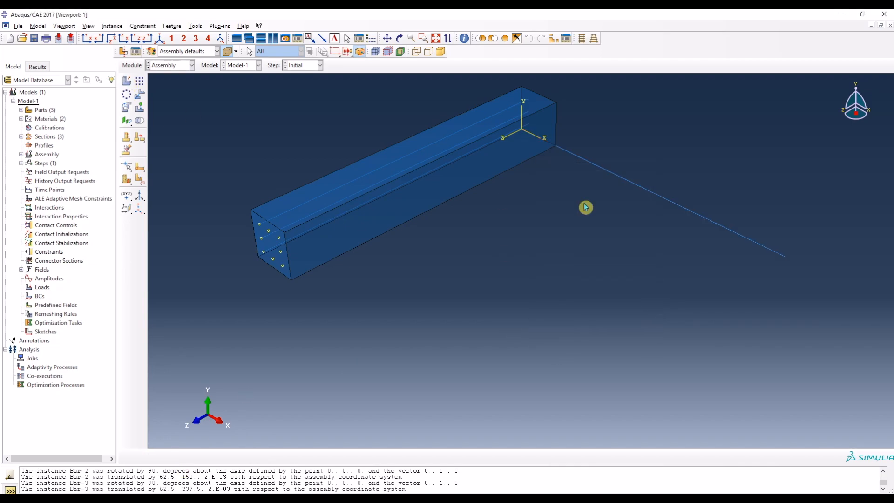
Step: Rotate the fourth bar 90 degrees about the axis from (0, 0, 0) to (0, 1, 0)
click(126, 107)
drag(771, 286, 697, 164)
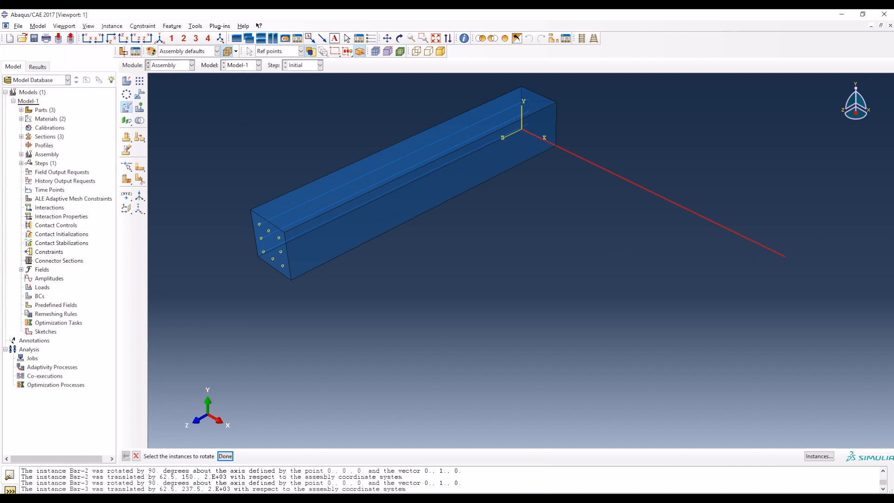
click(225, 456)
key(Return)
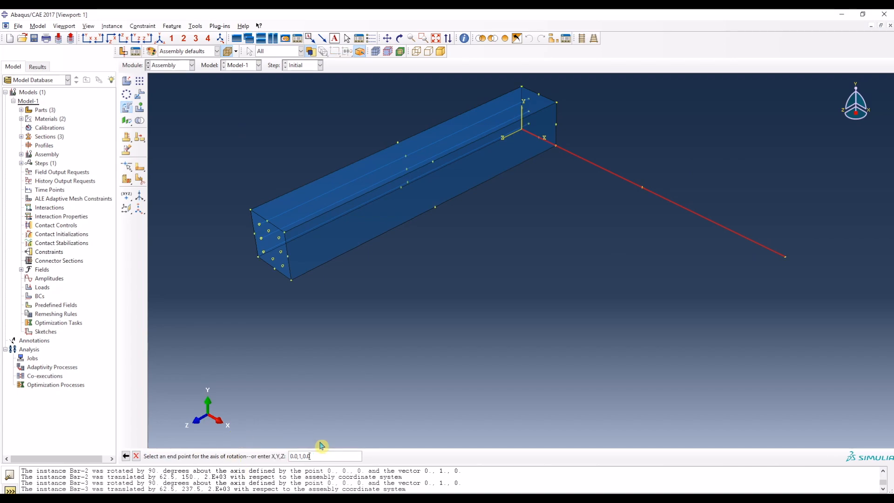
key(Return)
key(Return)
key(Return)
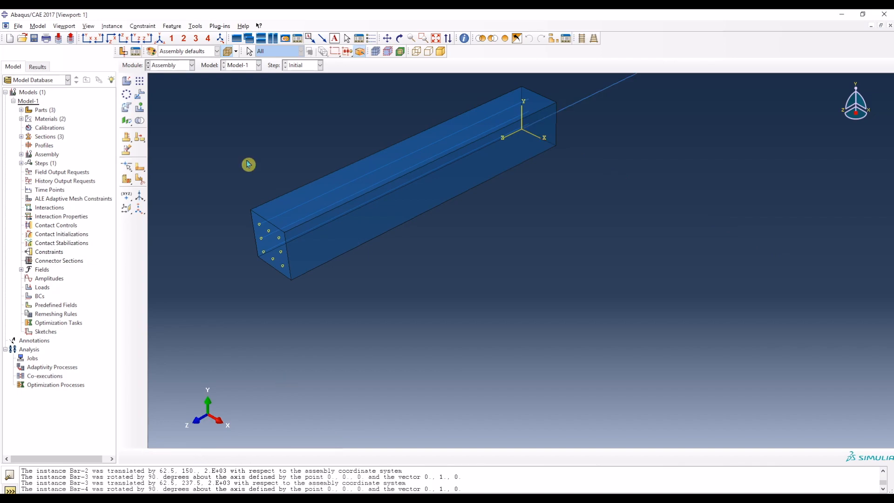
Step: Translate the fourth bar from the origin to the datum point at (150, 62.5, 2000)
click(139, 94)
drag(629, 131, 586, 90)
click(230, 456)
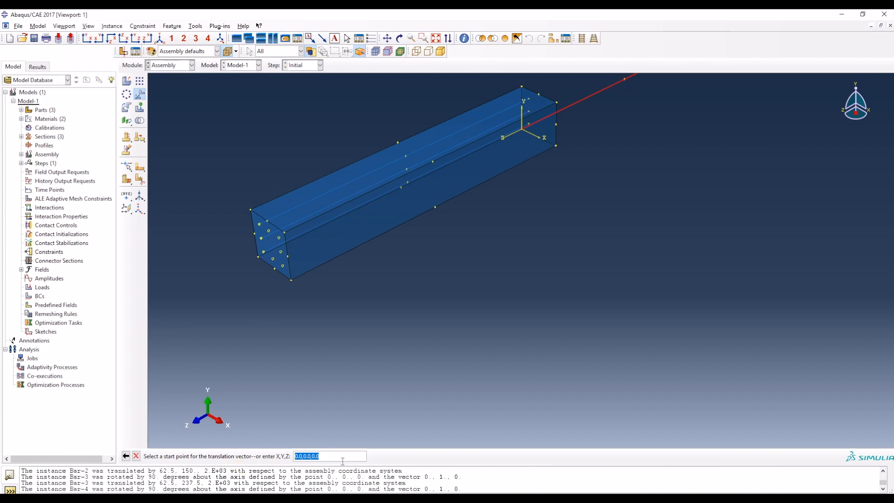
key(Return)
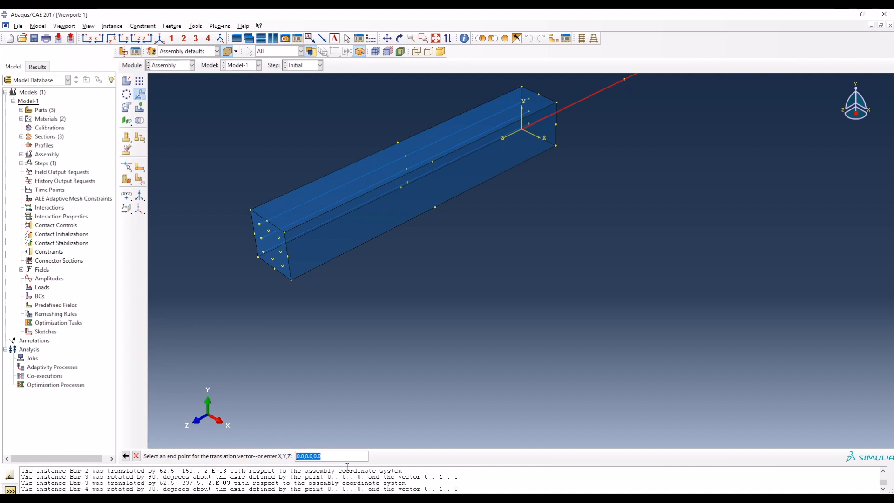
click(275, 264)
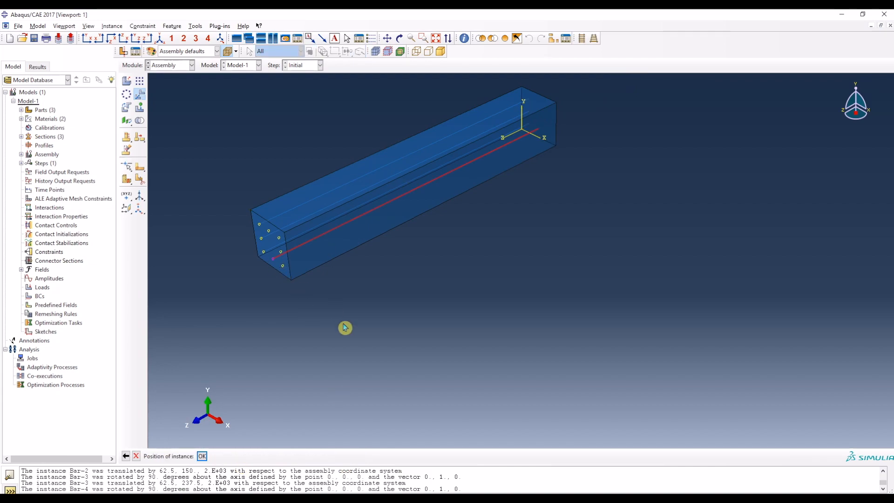
key(Return)
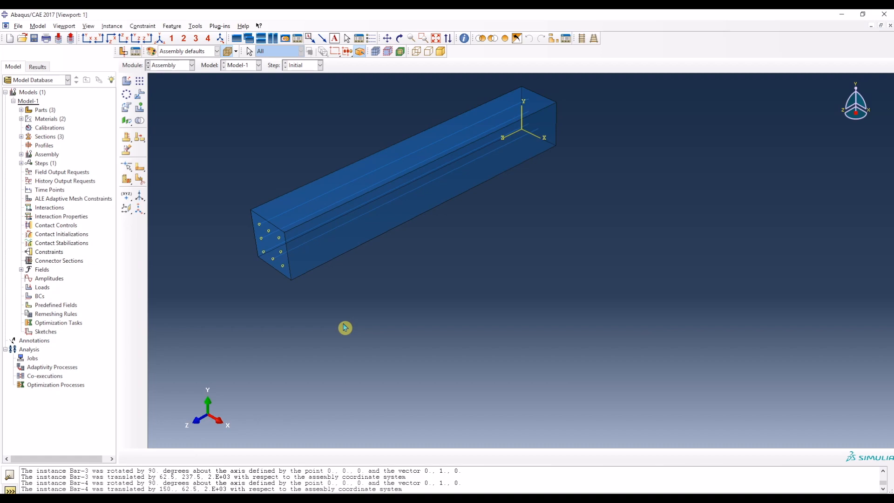
Step: Create a fifth dependent Bar instance and rotate it 90 degrees about the axis from (0, 0, 0) to (0, 1, 0)
click(126, 81)
click(574, 212)
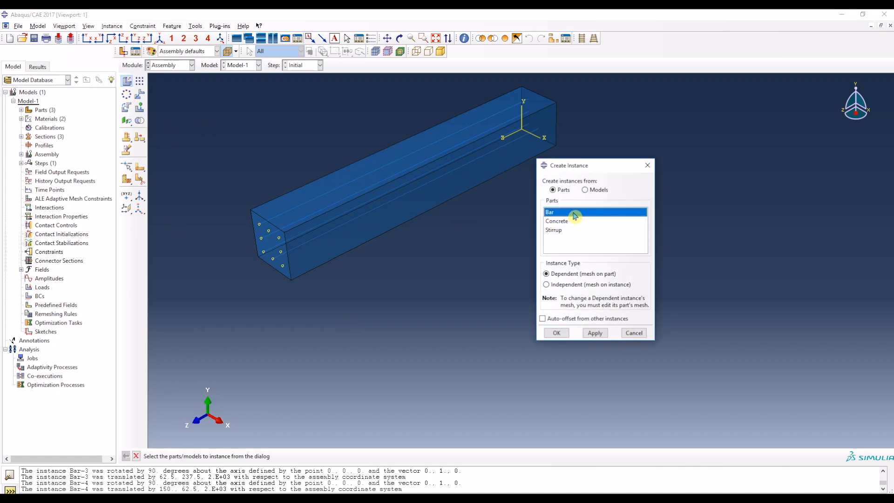
click(556, 332)
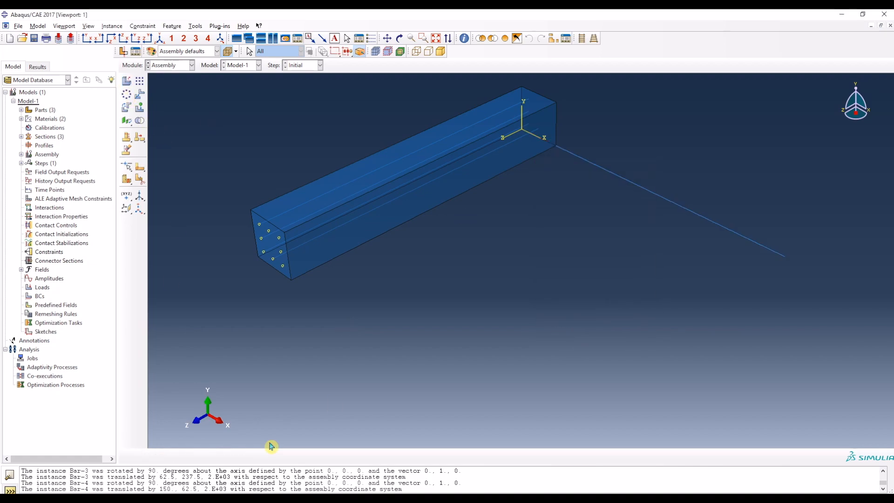
click(129, 110)
click(771, 237)
click(225, 456)
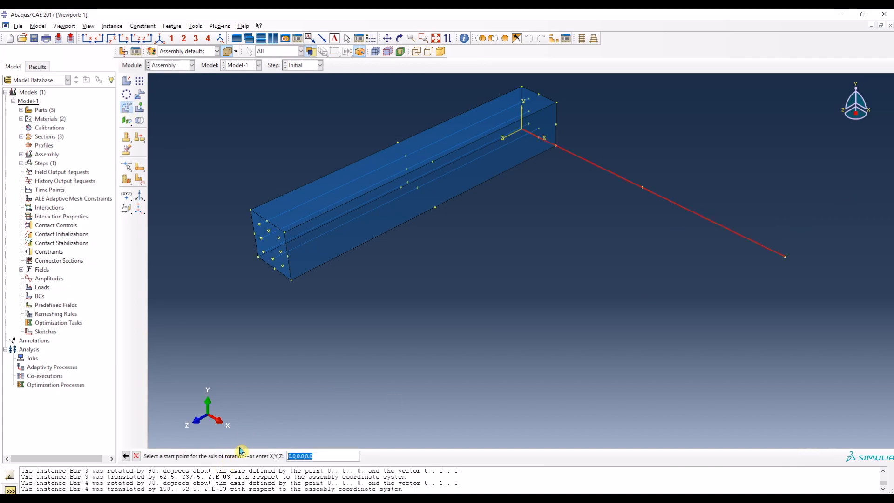
key(Return)
key(Return)
key(Return)
key(Return)
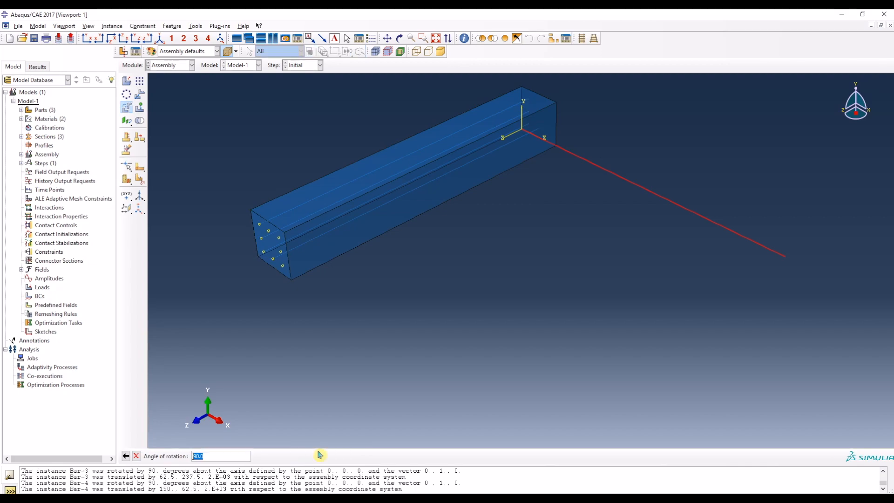
Step: Translate the fifth bar from the origin to the datum point at (150, 237.5, 2000)
click(140, 94)
click(576, 101)
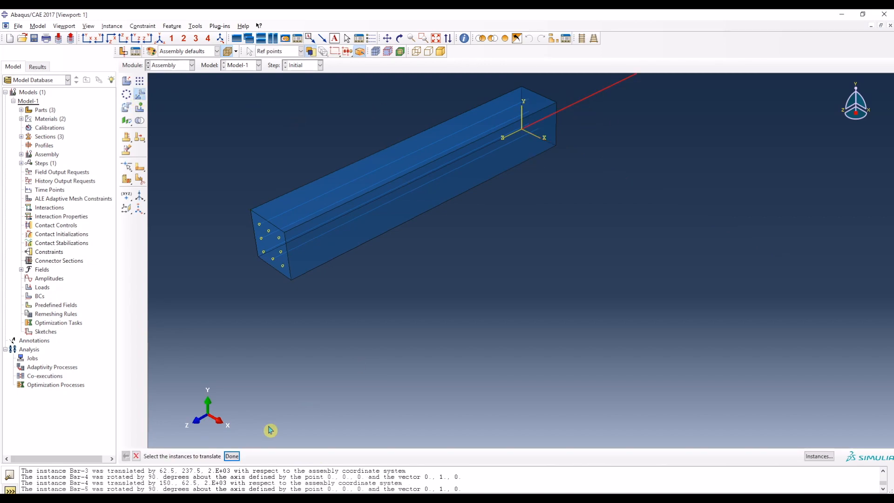
click(230, 456)
key(Return)
click(270, 234)
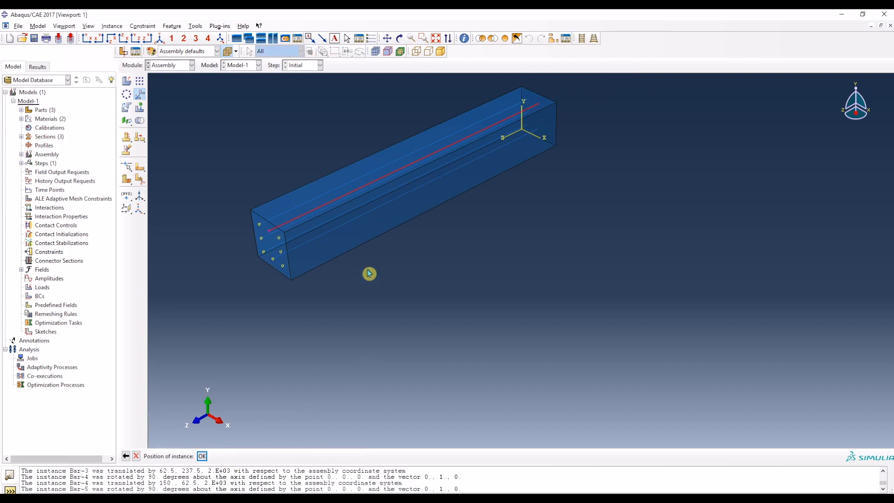
Step: Create a sixth dependent Bar instance and rotate it 90 degrees about the axis from (0, 0, 0) to (0, 1, 0)
click(127, 82)
click(572, 213)
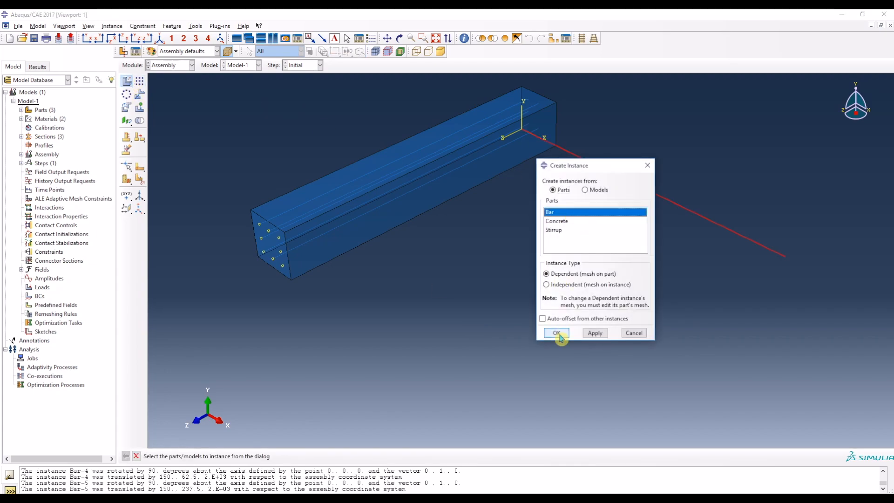
click(557, 332)
click(127, 108)
drag(702, 268, 638, 173)
click(226, 457)
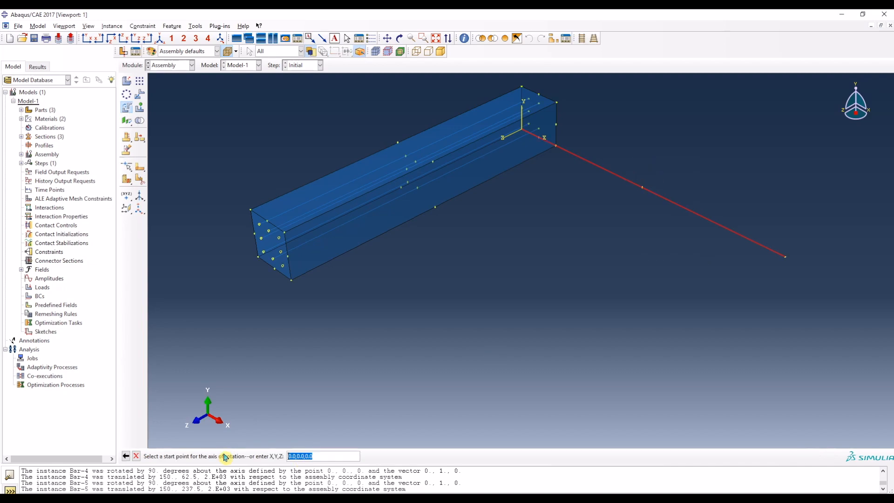
key(Return)
text(0.0,1,0.0)
key(Return)
key(Return)
key(Return)
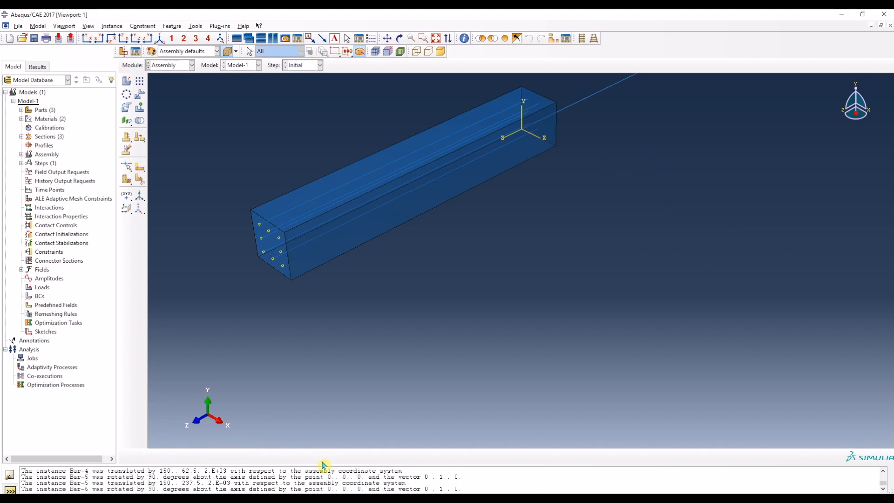
Step: Translate the sixth bar from the origin to the datum point at (237.5, 62.5, 2000)
click(139, 96)
click(584, 94)
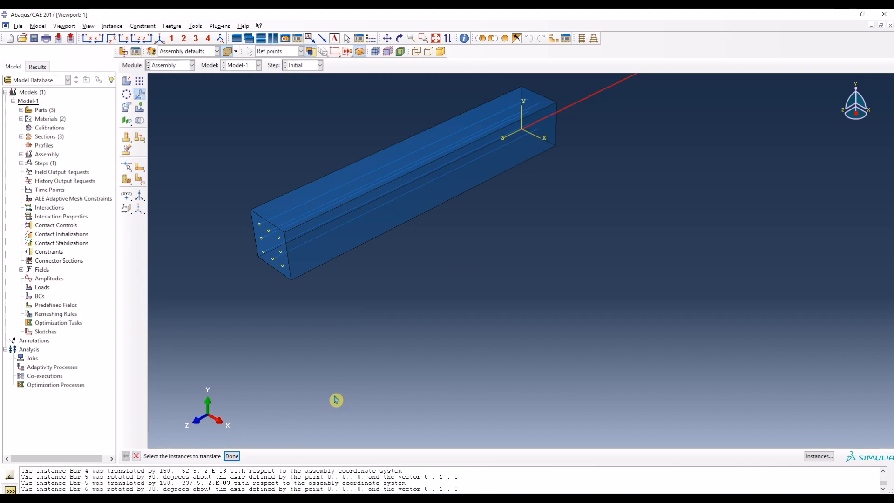
click(231, 457)
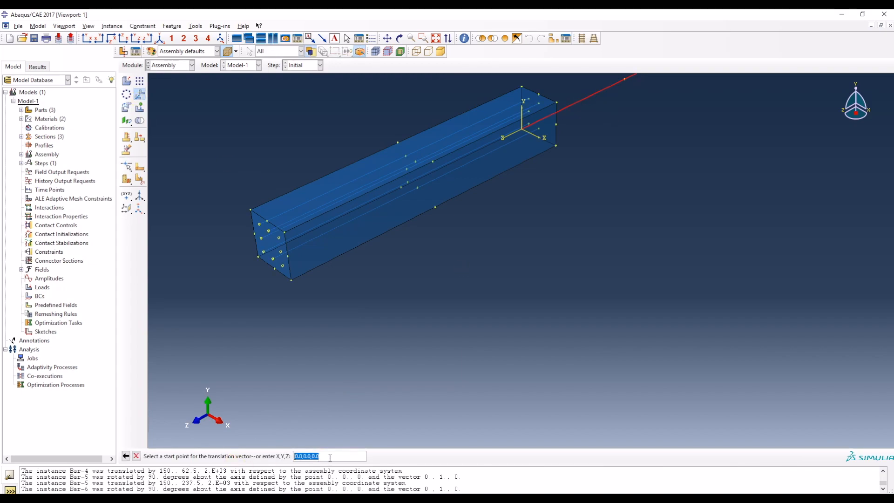
key(Return)
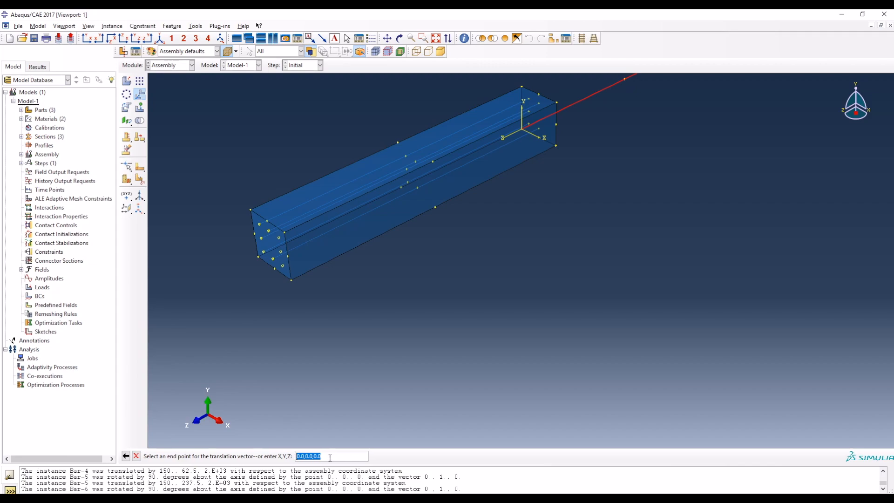
click(285, 269)
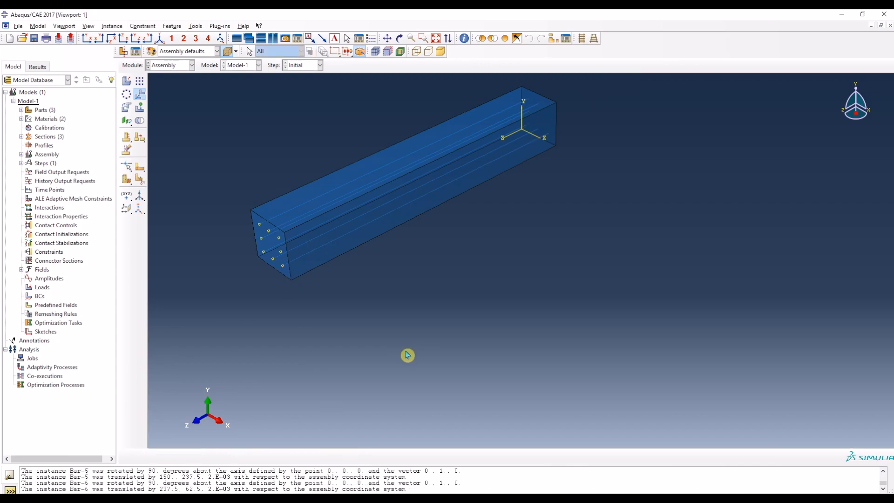
Step: Create a seventh dependent Bar instance and rotate it 90 degrees about the axis from (0, 0, 0) to (0, 1, 0)
click(127, 81)
click(554, 213)
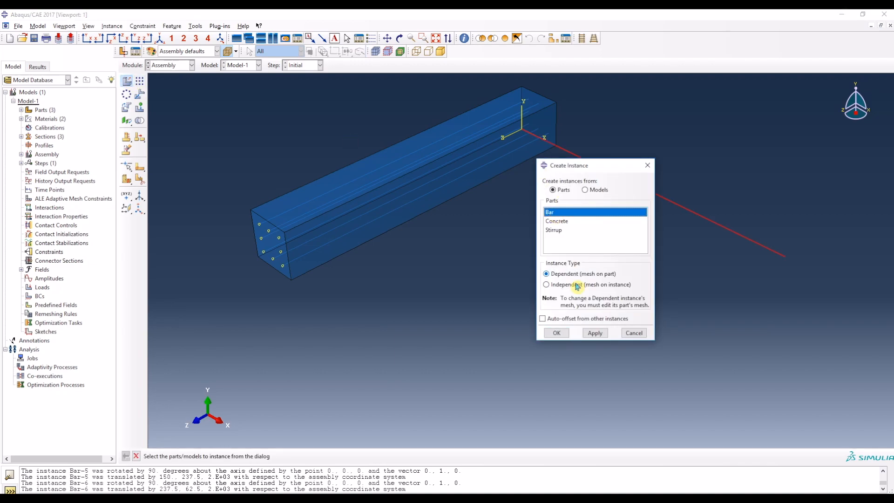
click(561, 334)
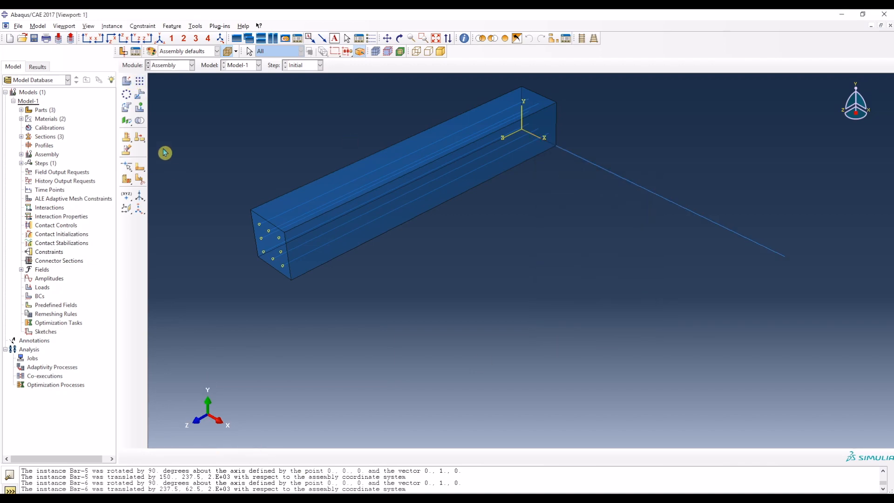
click(126, 108)
click(699, 205)
click(225, 455)
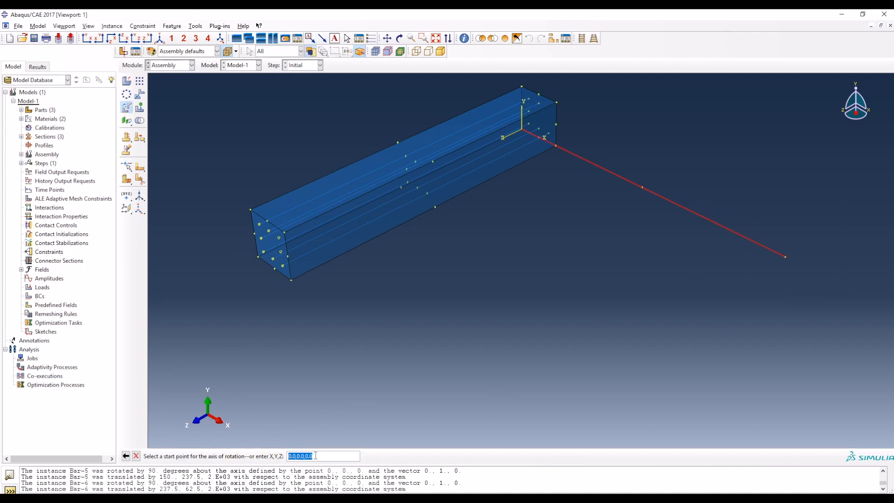
key(Return)
key(Return)
key(Return)
key(Return)
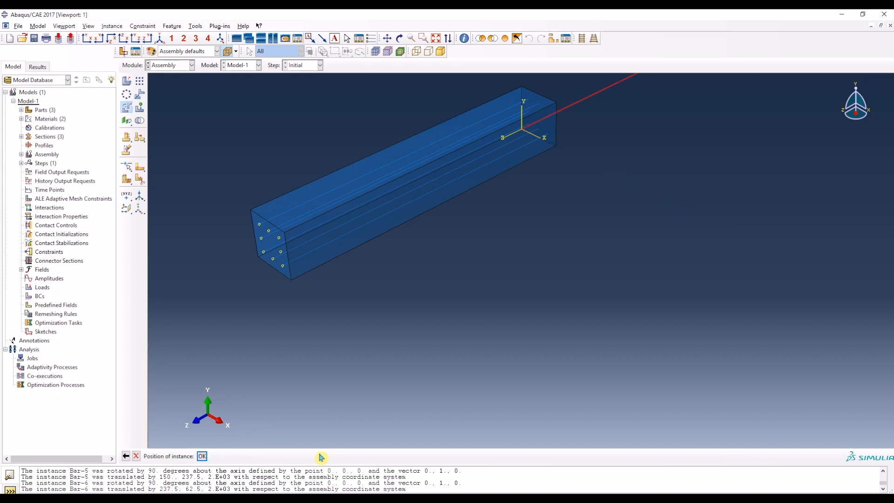
Step: Translate the seventh bar from the origin to the datum point at (237.5, 150, 2000)
click(141, 95)
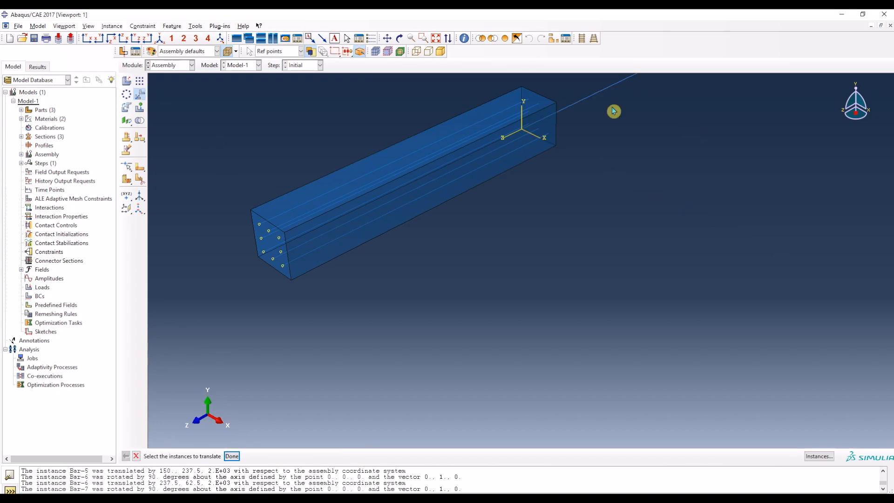
click(231, 456)
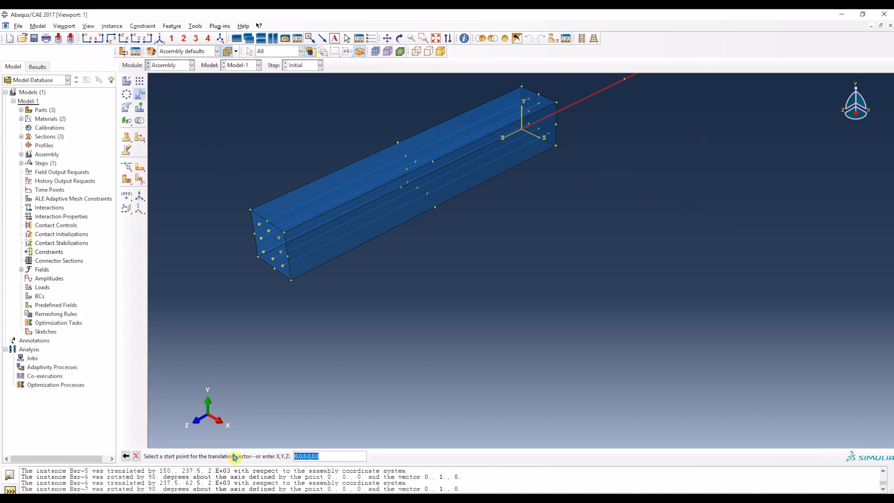
key(Return)
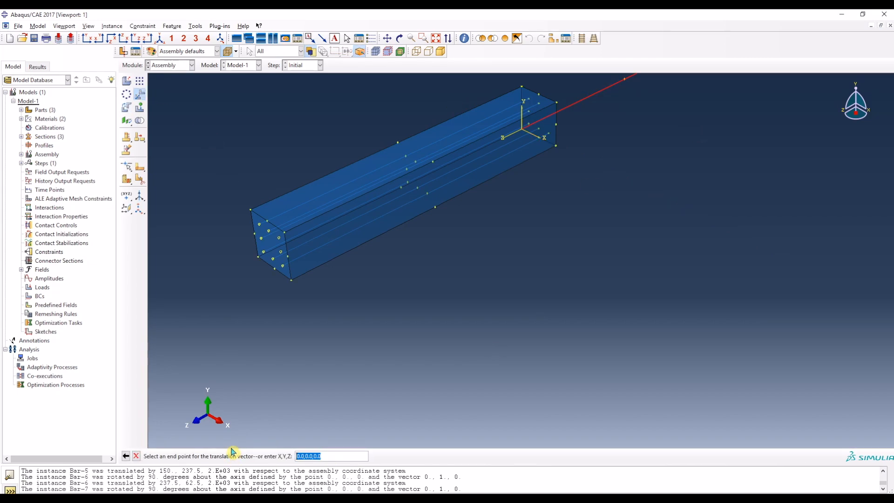
click(283, 255)
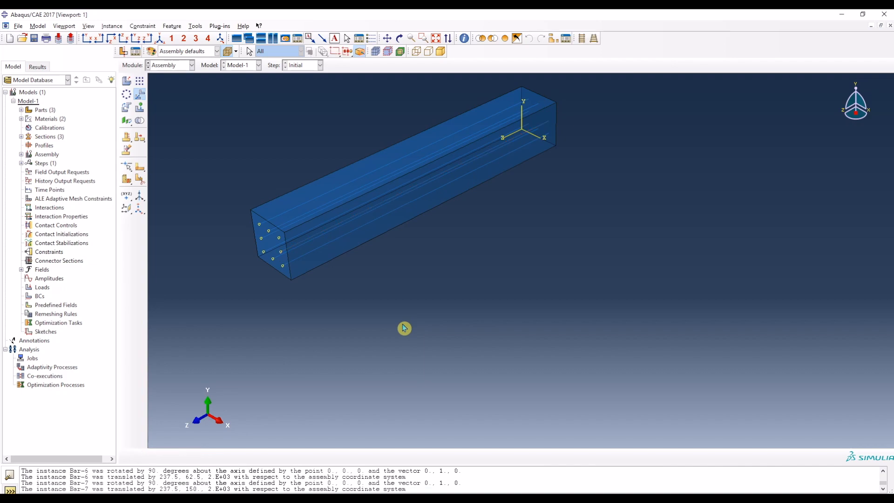
Step: Create an eighth dependent Bar instance and rotate it 90 degrees about the axis from (0, 0, 0) to (0, 1, 0)
click(126, 83)
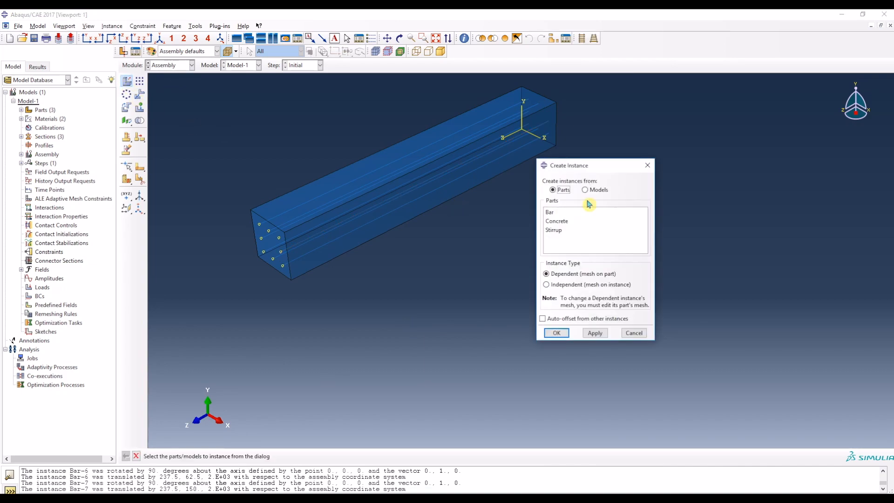
click(558, 212)
click(564, 335)
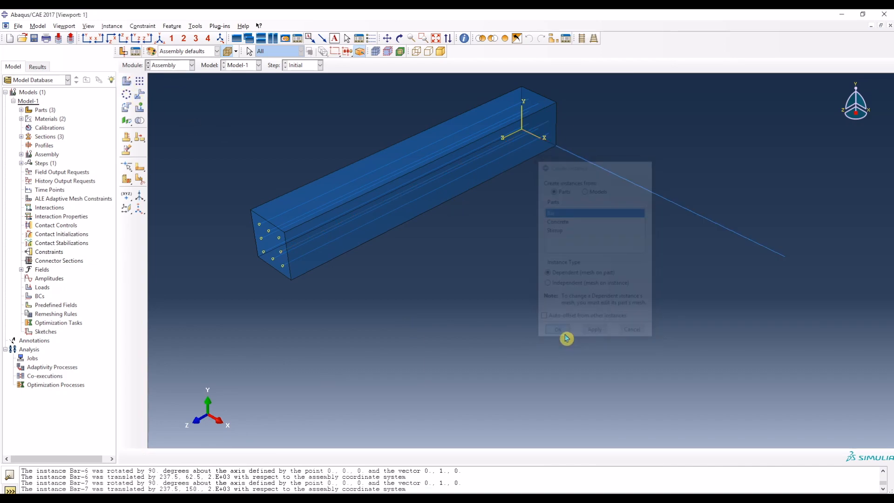
click(126, 107)
click(750, 238)
click(226, 456)
key(Return)
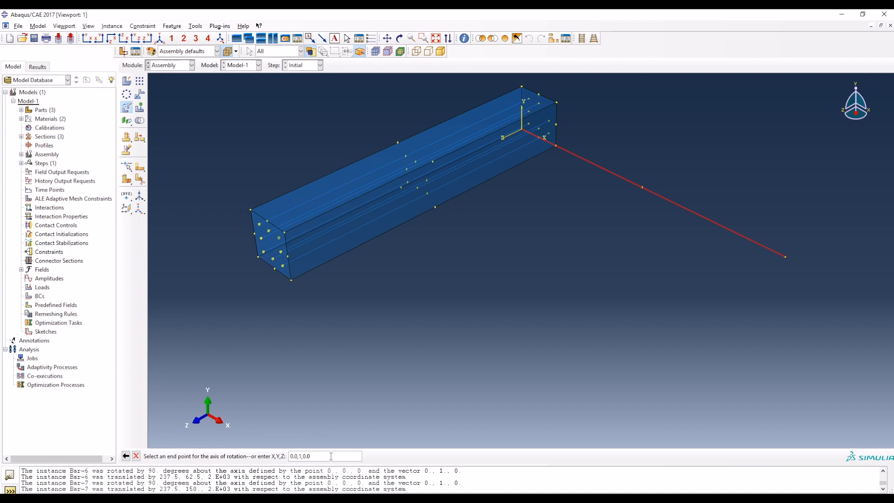
key(Return)
key(Return)
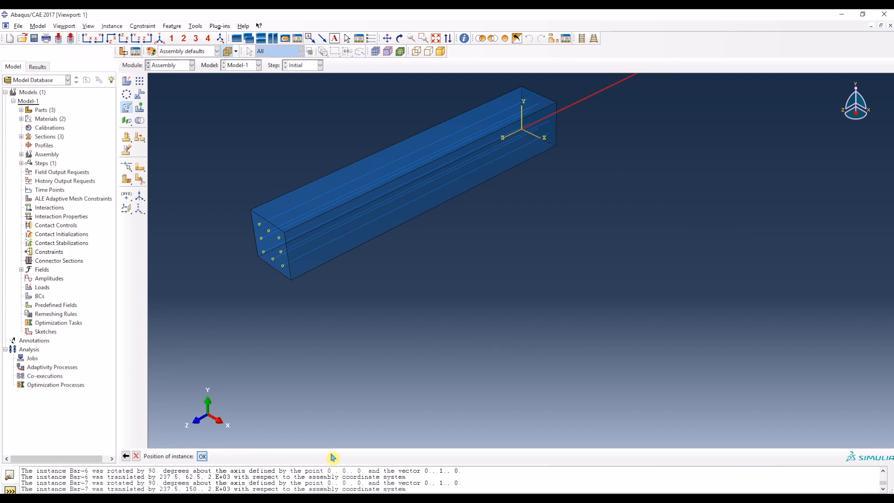
key(Return)
Step: Translate the eighth bar from the origin to the datum point at (237.5, 237.5, 2000)
click(140, 94)
drag(625, 111, 587, 77)
click(232, 456)
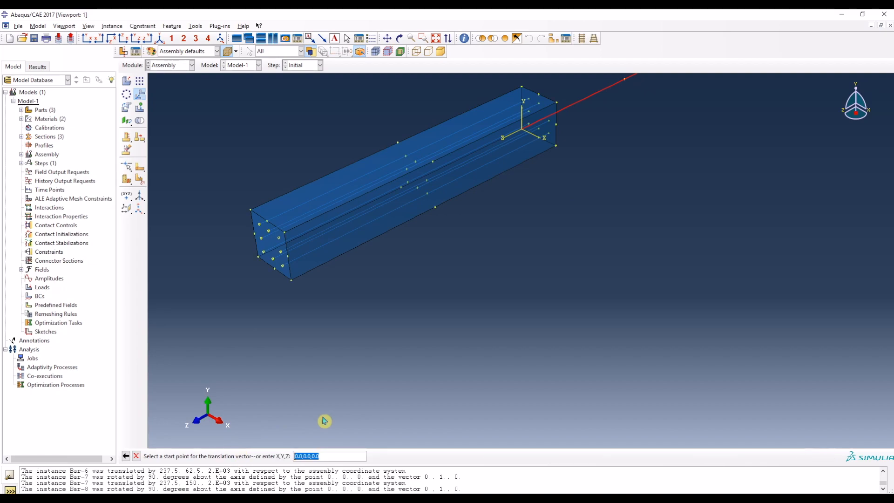
key(Return)
click(280, 241)
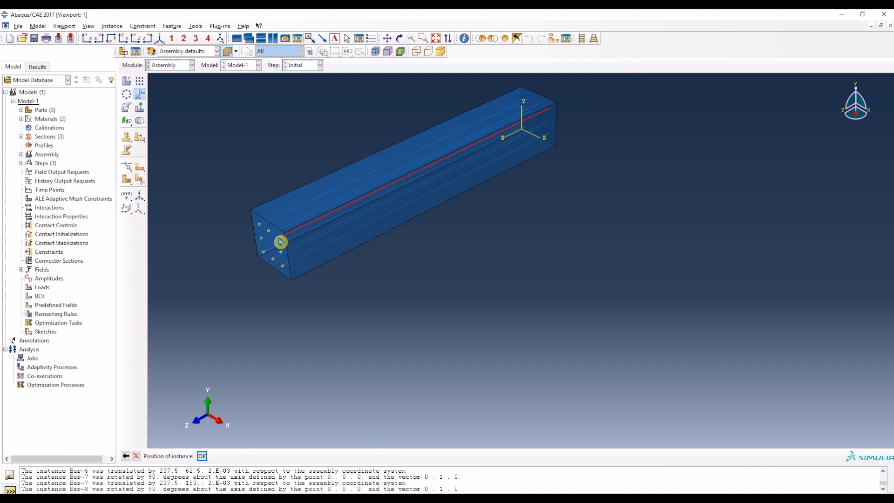
key(Return)
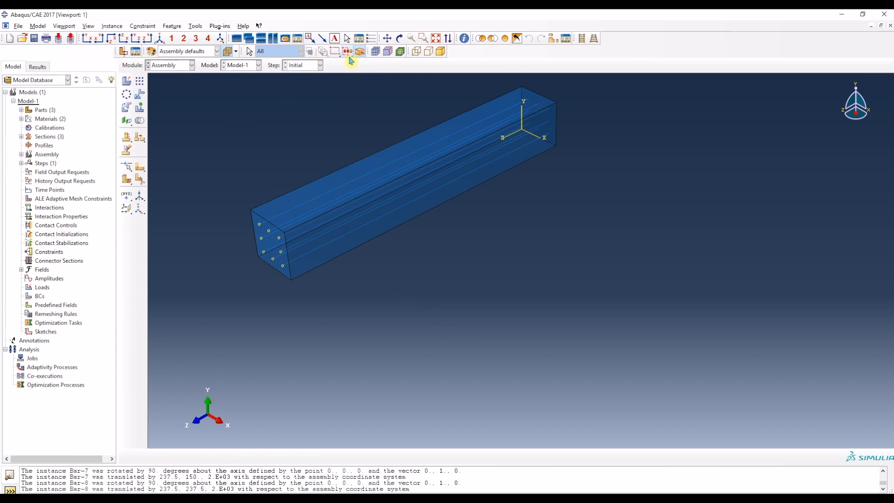
Step: Create a dependent instance of the Stirrup part in the assembly
click(161, 40)
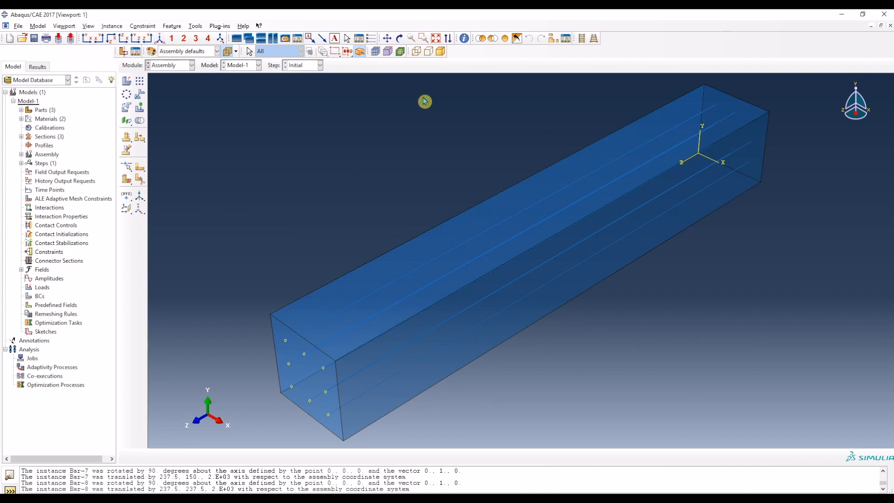
click(399, 38)
drag(352, 305, 415, 229)
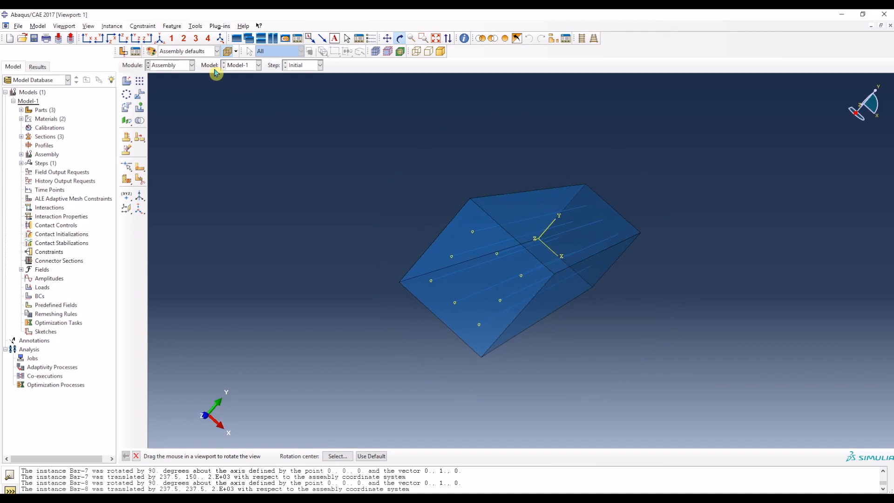
click(165, 39)
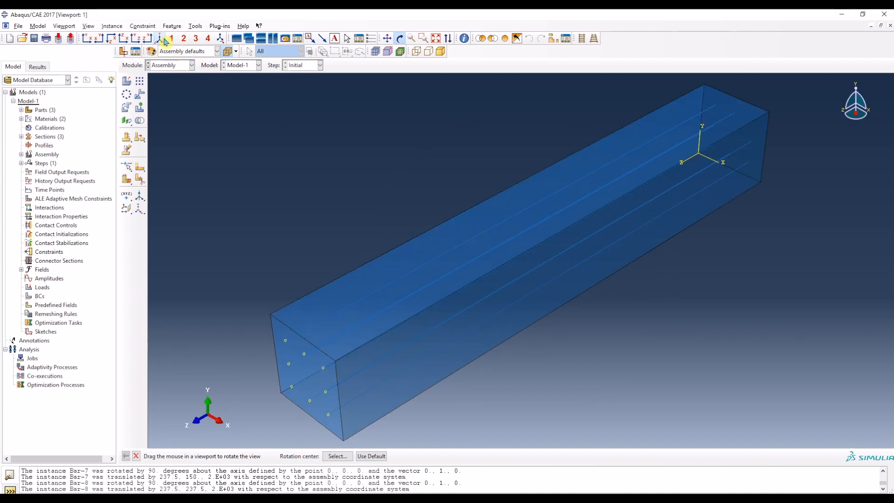
click(126, 84)
click(556, 232)
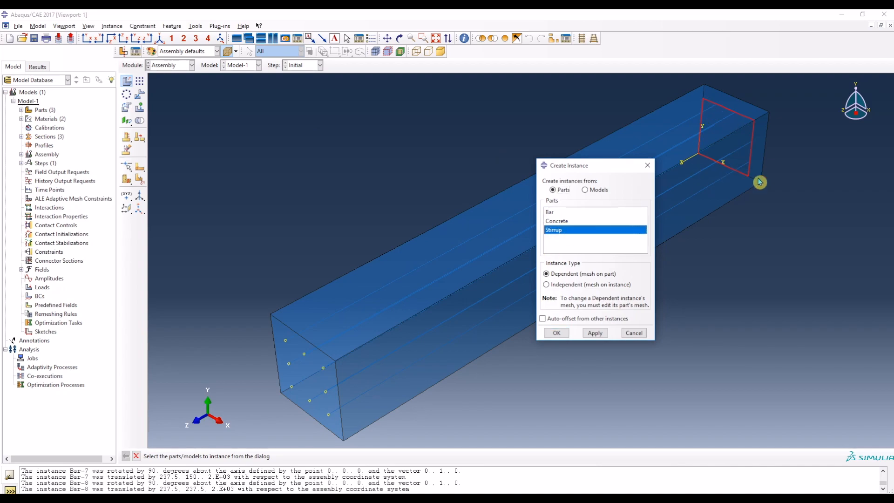
click(556, 332)
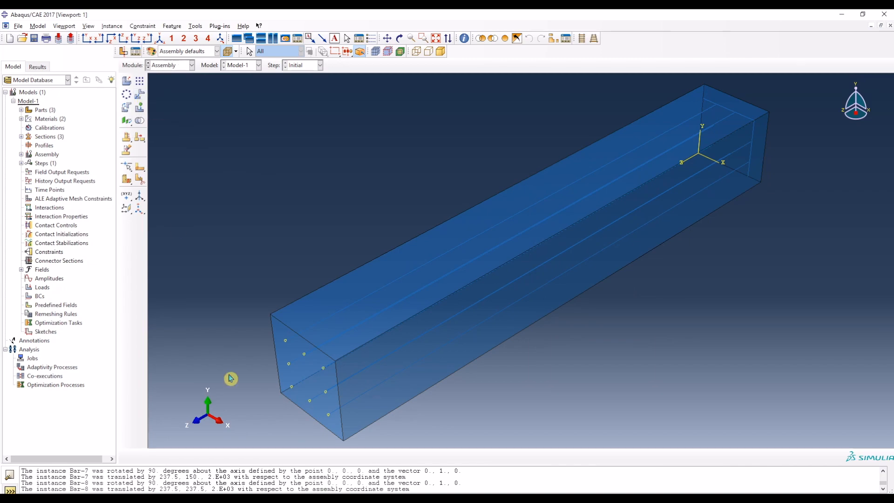
Step: Switch to the Word document and look up the point coordinate for the first stirrup
key(alt+Tab)
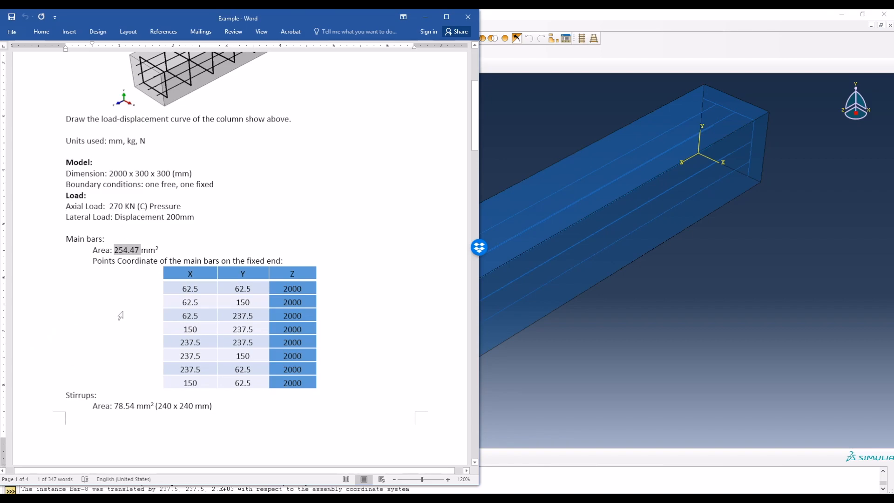
scroll(120, 315, down, 5)
click(127, 346)
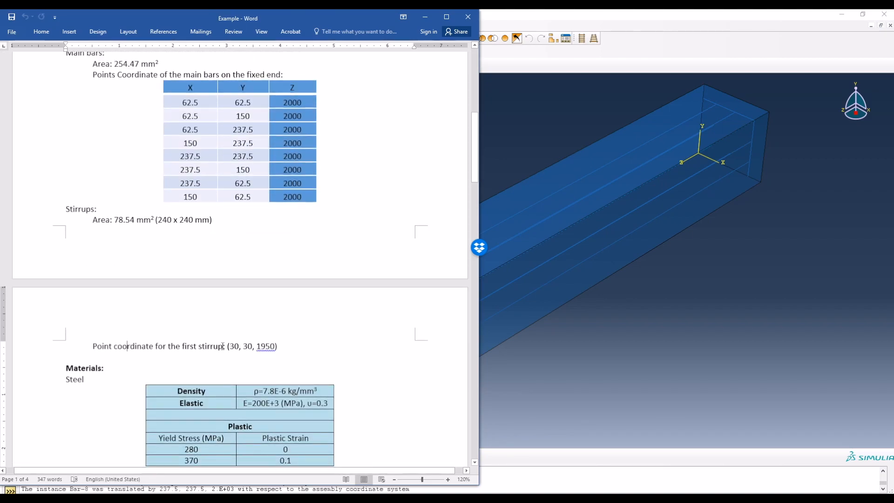
drag(249, 346, 270, 354)
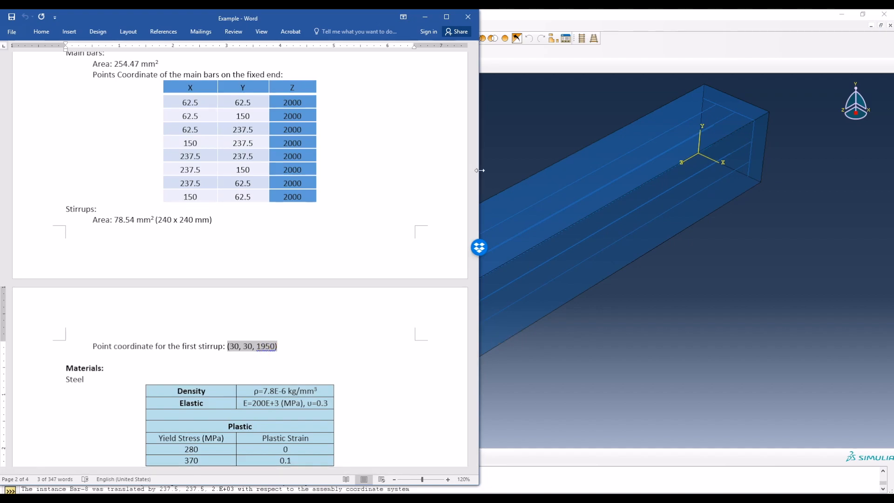
drag(343, 22, 131, 39)
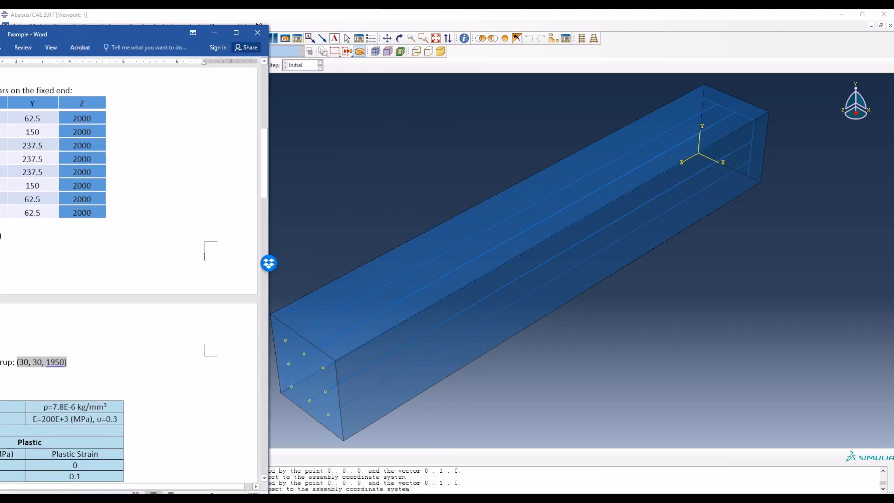
click(215, 33)
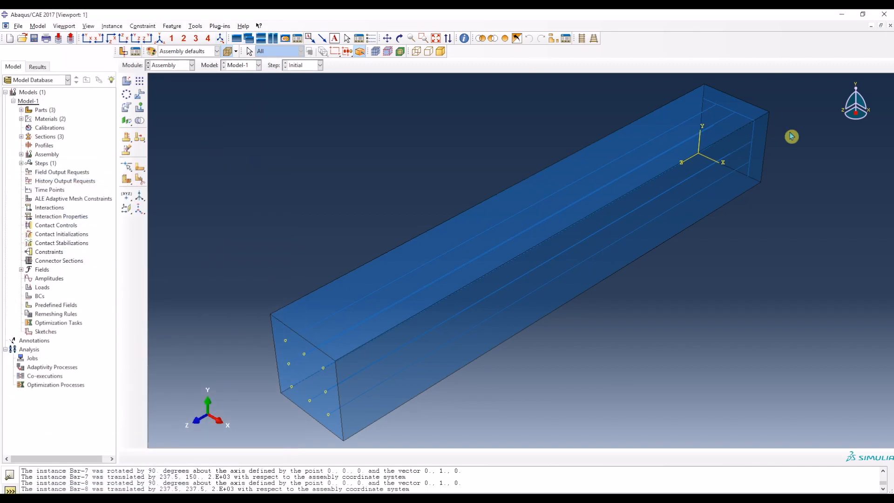
Step: Translate the stirrup instance from the origin to the point (30, 30, 1950)
click(139, 95)
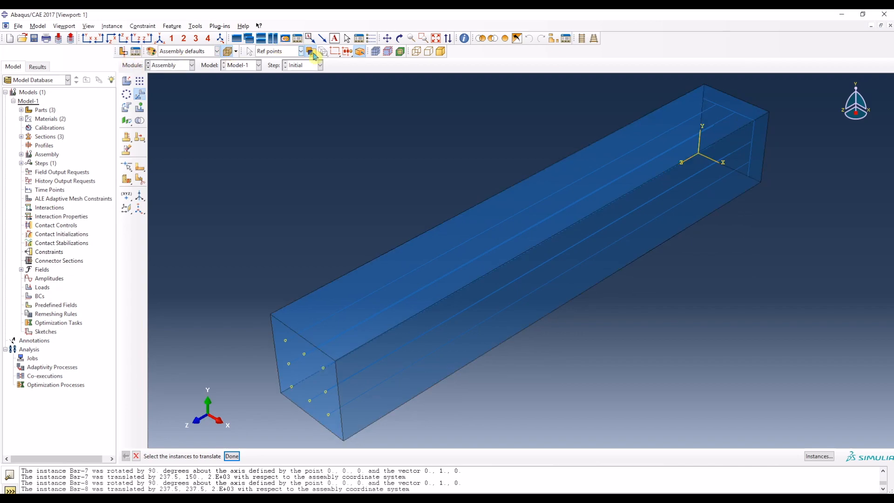
click(399, 38)
drag(760, 127, 499, 286)
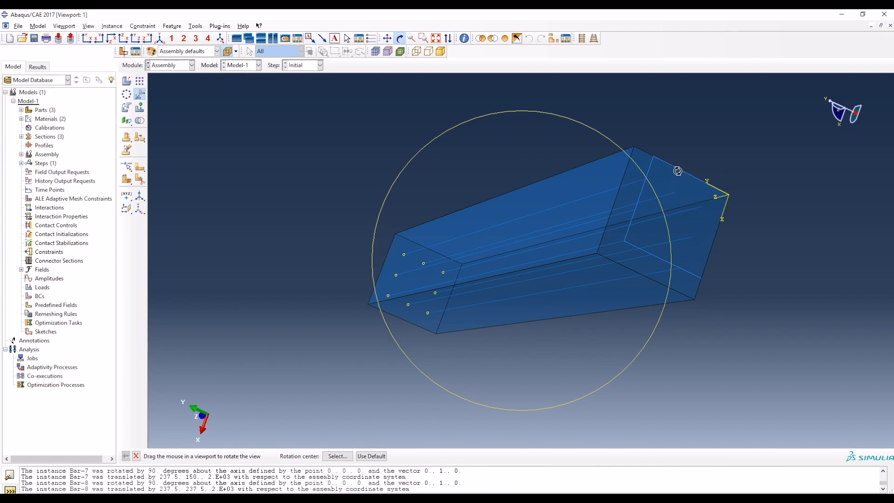
key(Escape)
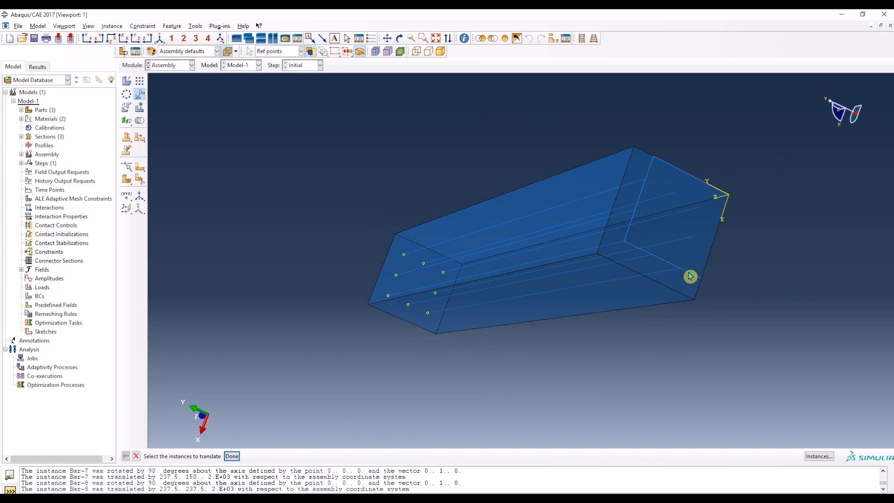
click(636, 181)
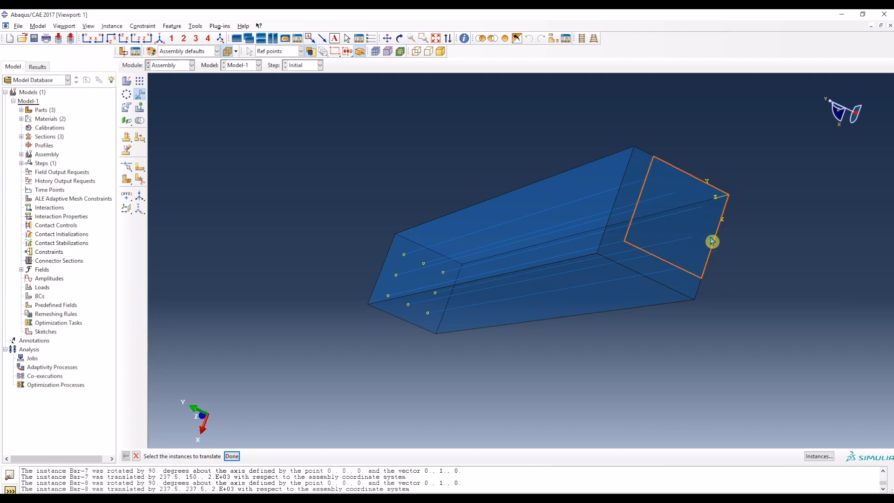
click(231, 458)
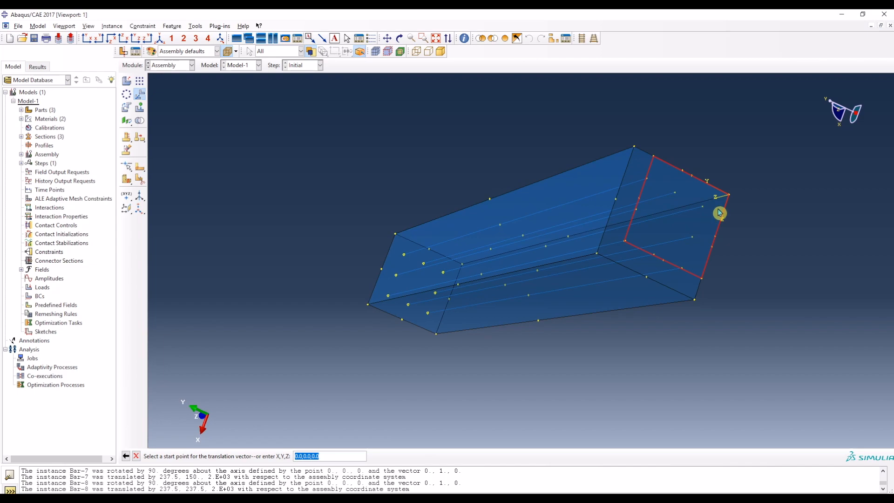
key(Return)
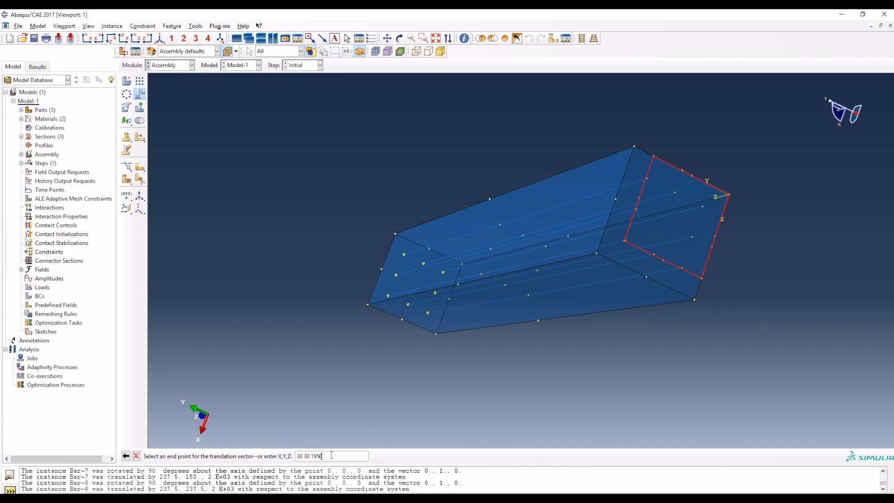
key(Return)
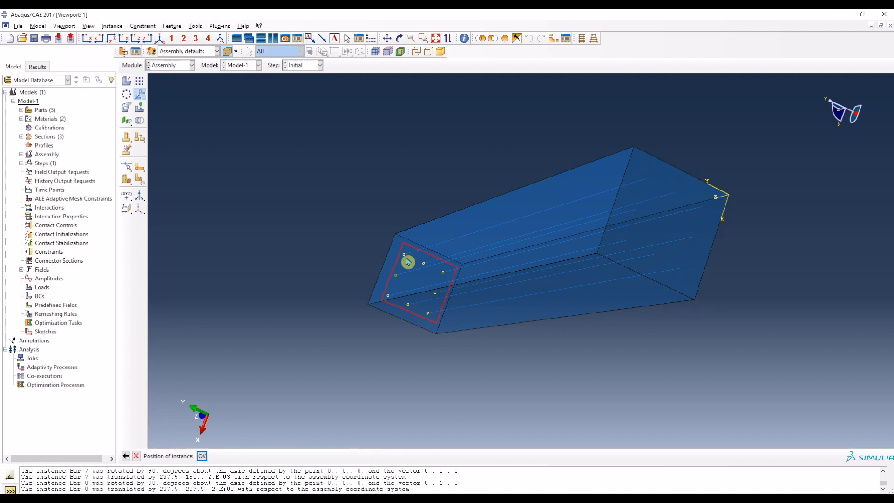
click(203, 456)
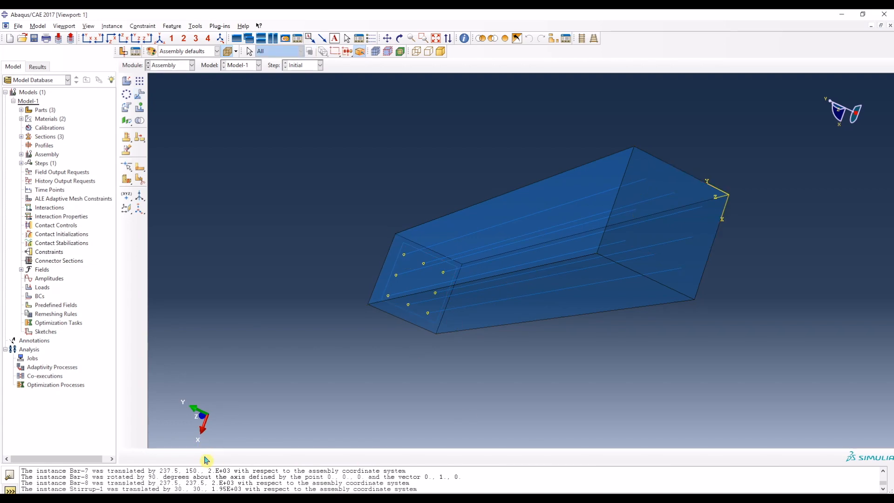
click(160, 40)
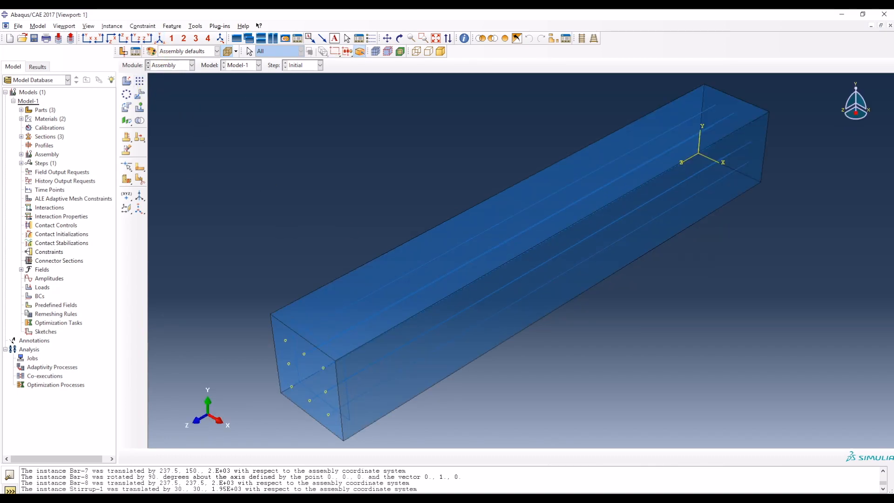
Step: Switch to the Word document and examine the stirrup layout in the column illustration
click(348, 498)
scroll(114, 252, up, 3)
drag(129, 36, 339, 26)
scroll(361, 245, up, 8)
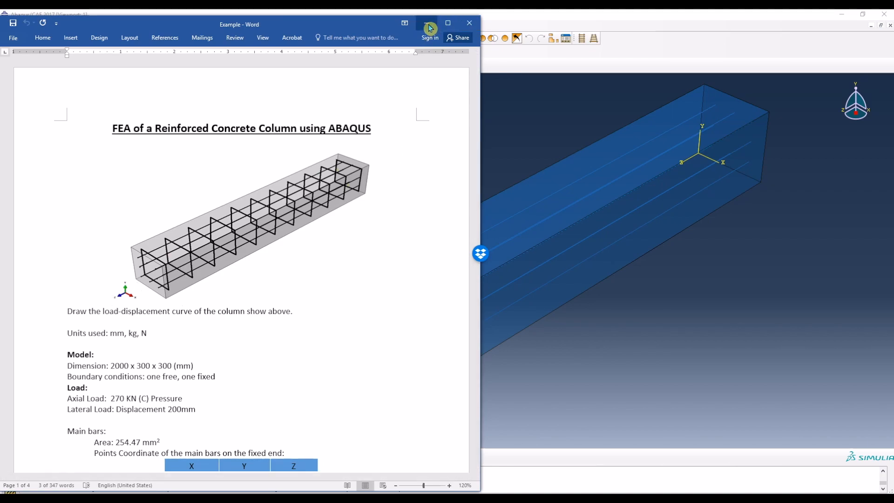
click(471, 19)
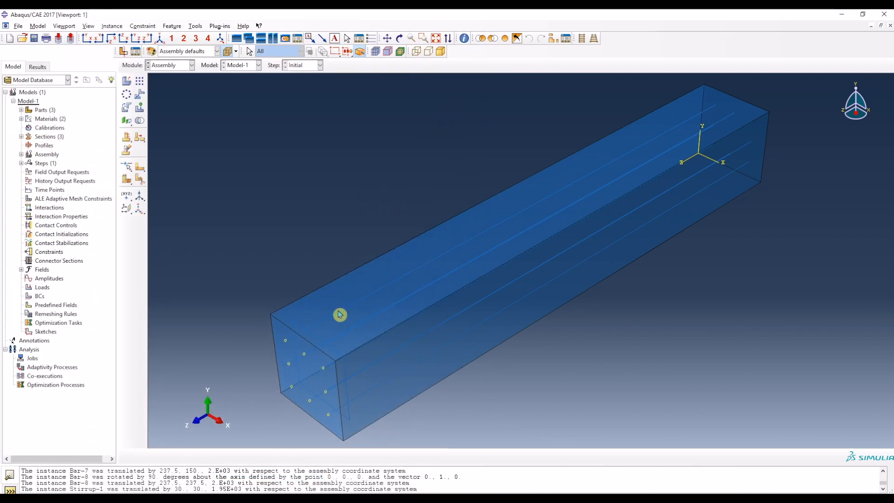
Step: Start a linear pattern with only the stirrup selected, leaving out the concrete and all the longitudinal bars
click(139, 84)
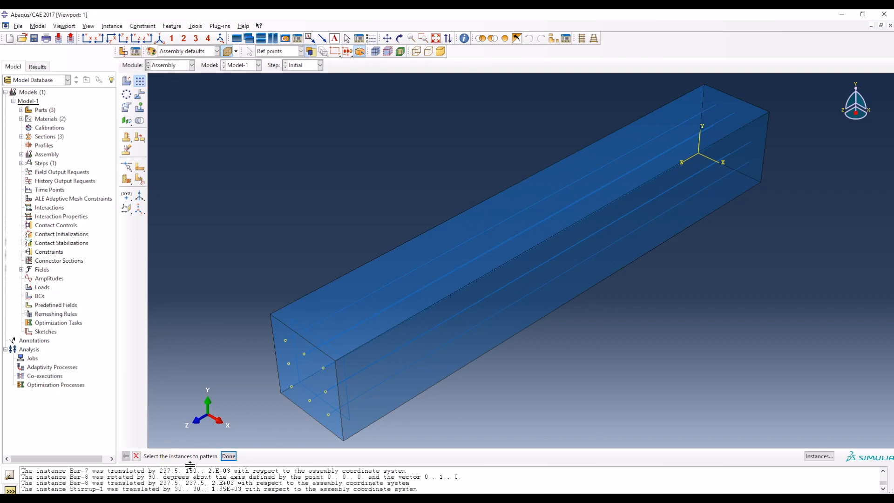
click(318, 338)
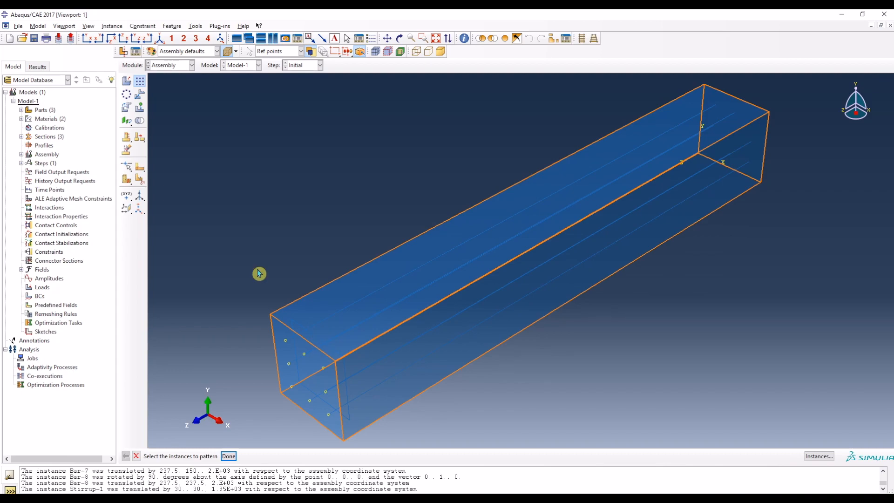
drag(210, 254, 417, 450)
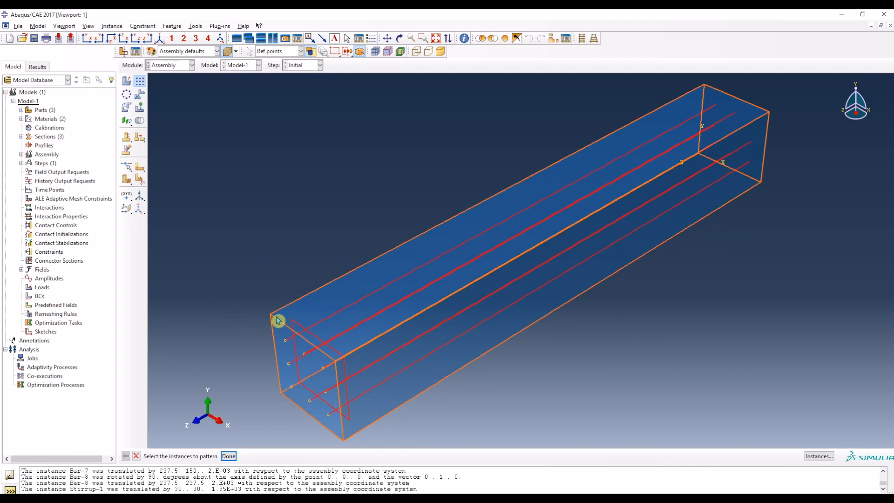
ctrl+click(286, 345)
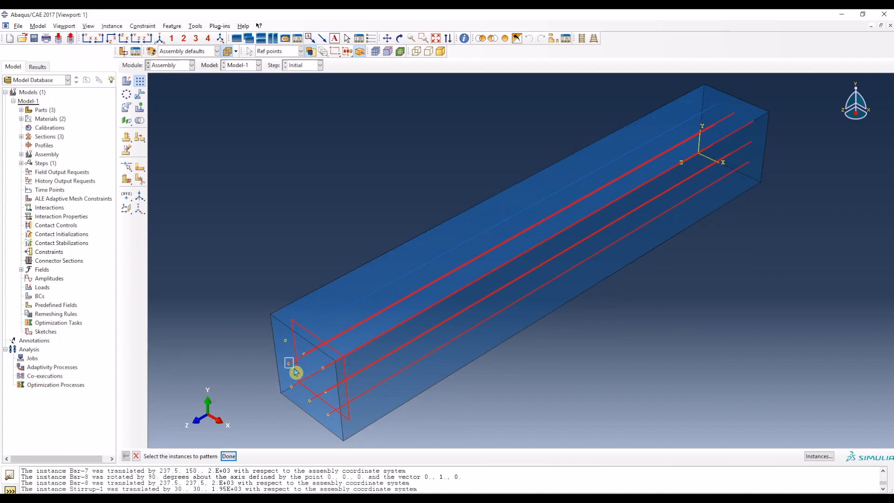
ctrl+click(306, 354)
ctrl+click(326, 370)
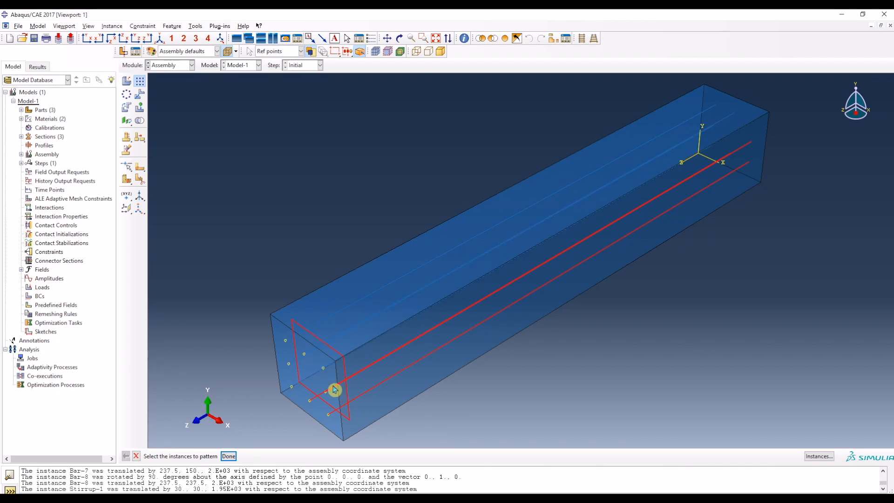
ctrl+click(337, 393)
ctrl+click(392, 386)
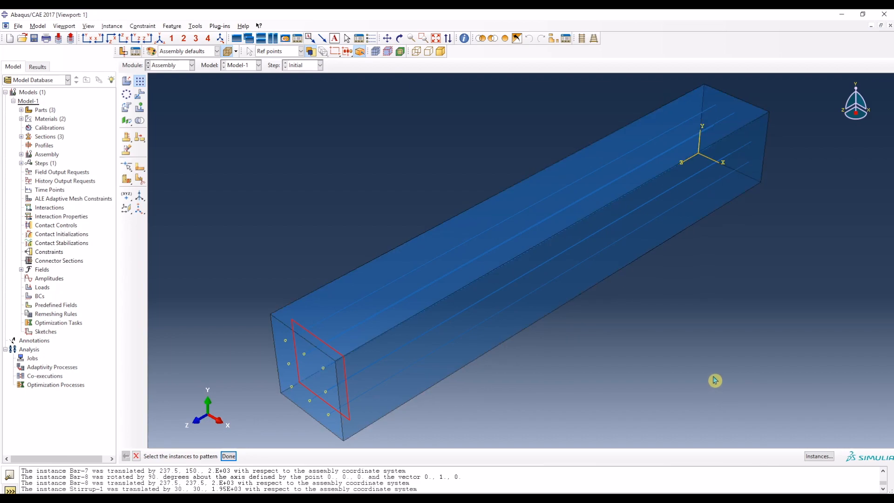
click(236, 457)
Step: Set the pattern's Direction 1 number to 1 and align Direction 2 with a longitudinal bar, pointing into the column
drag(143, 215, 179, 162)
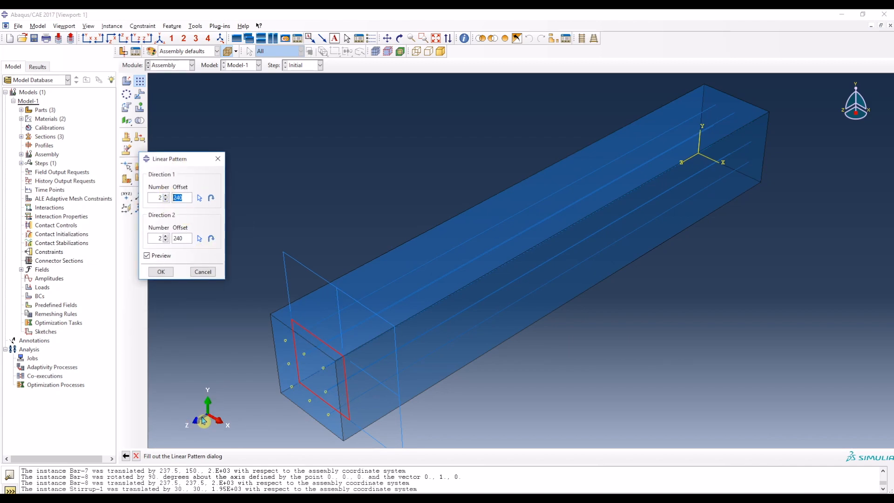
click(165, 199)
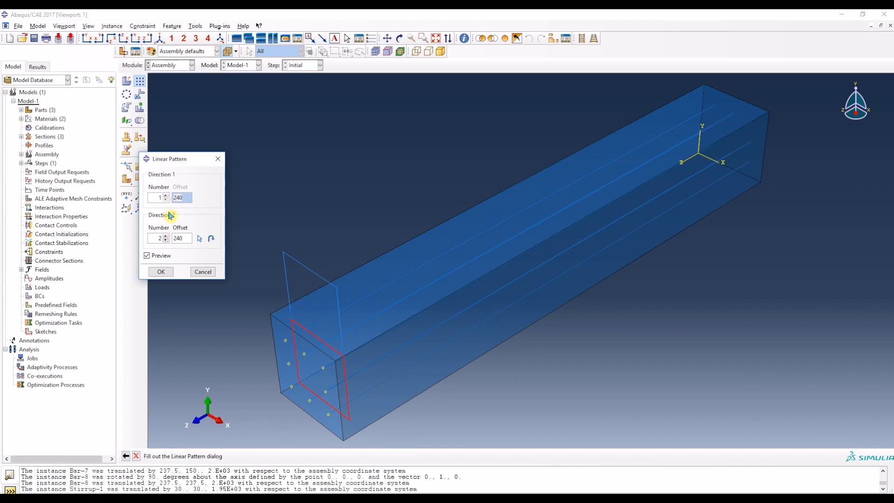
click(200, 240)
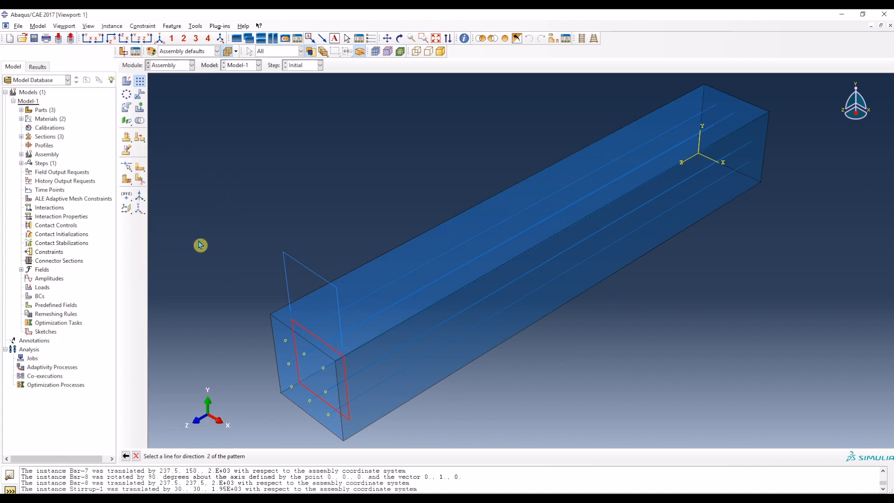
click(395, 291)
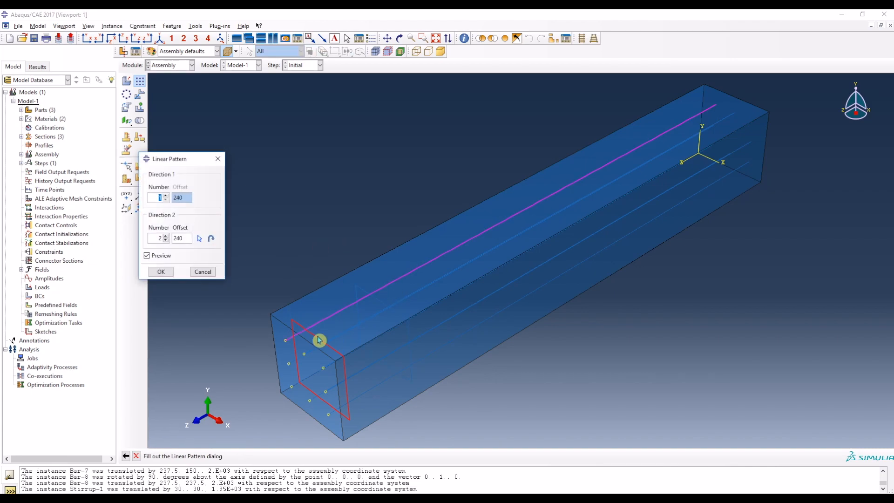
click(212, 239)
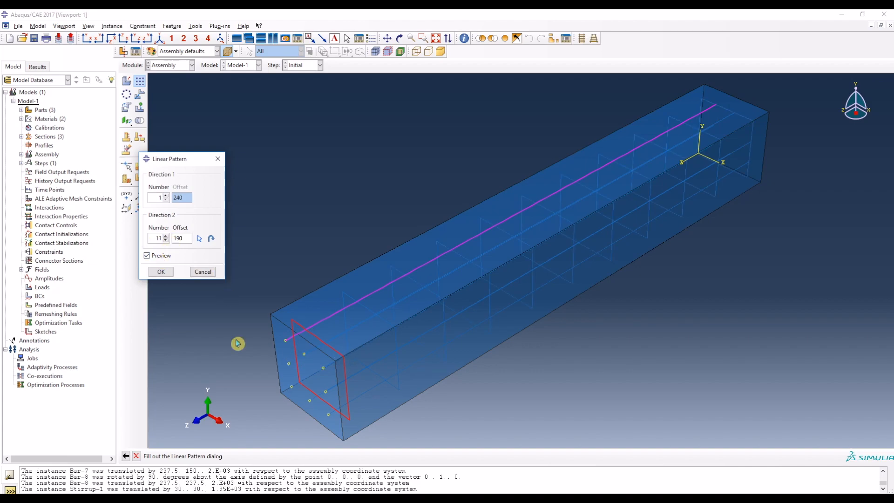
Step: Compare the pattern with the column illustration in the Word document, then apply the stirrup pattern in Abaqus with 11 instances at 190 mm offset
key(alt+Tab)
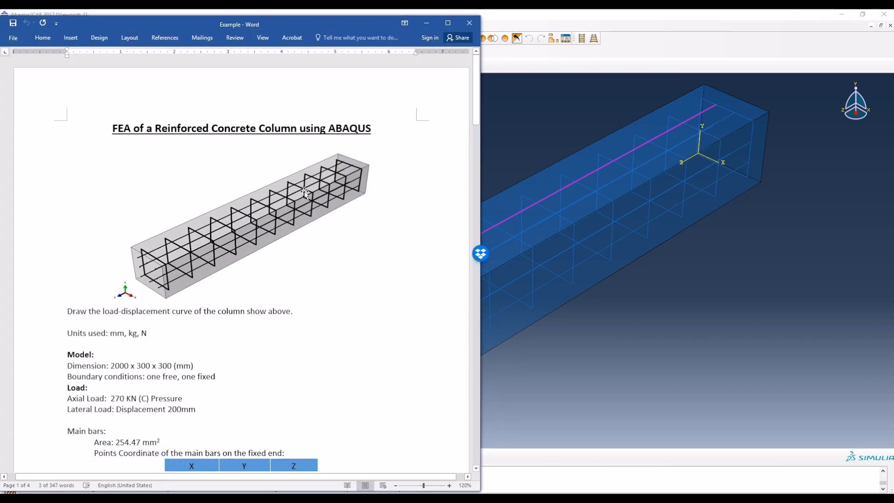
click(674, 325)
click(170, 274)
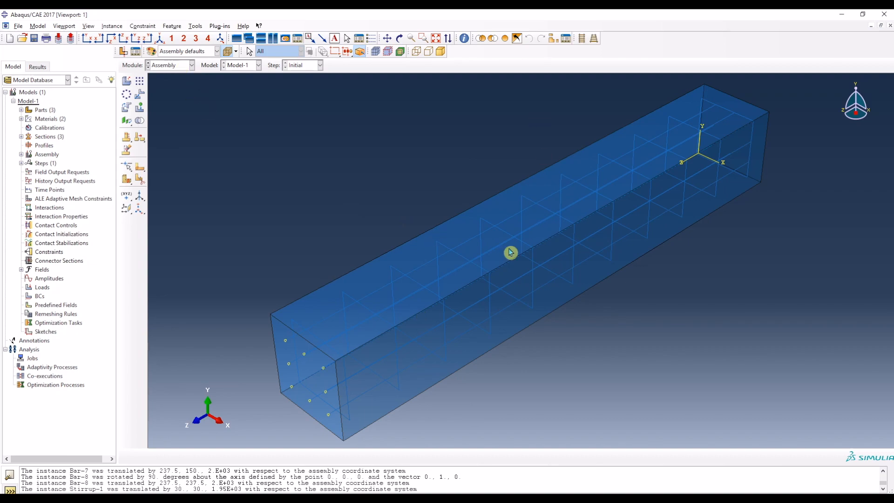
Step: Go to the Step module and check the axial and lateral load specifications in the Word document before returning to Abaqus
click(174, 66)
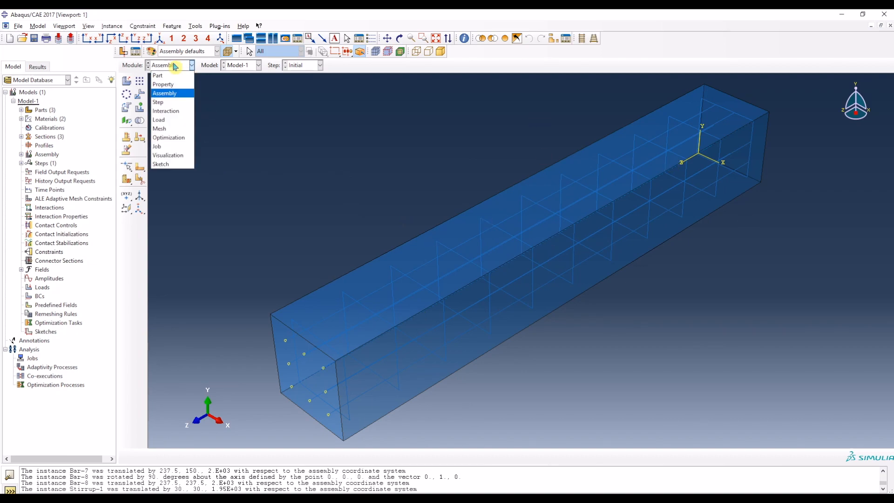
click(167, 104)
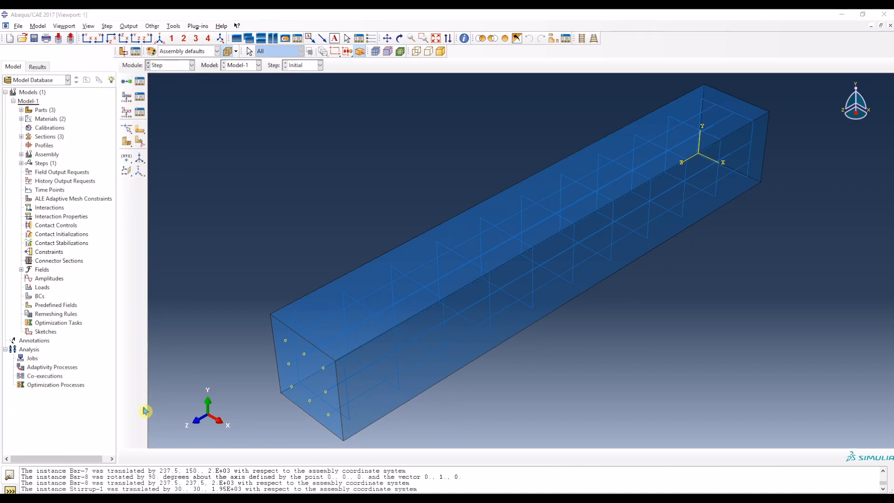
key(alt+Tab)
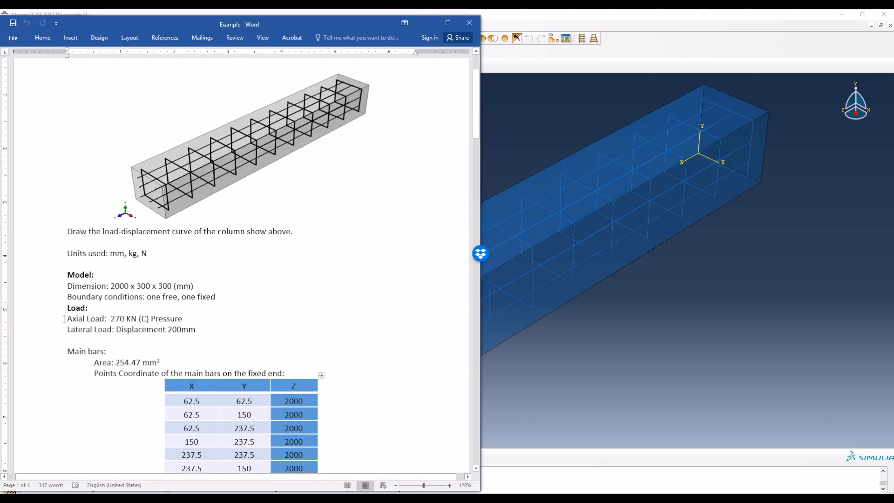
drag(69, 319, 109, 338)
click(160, 362)
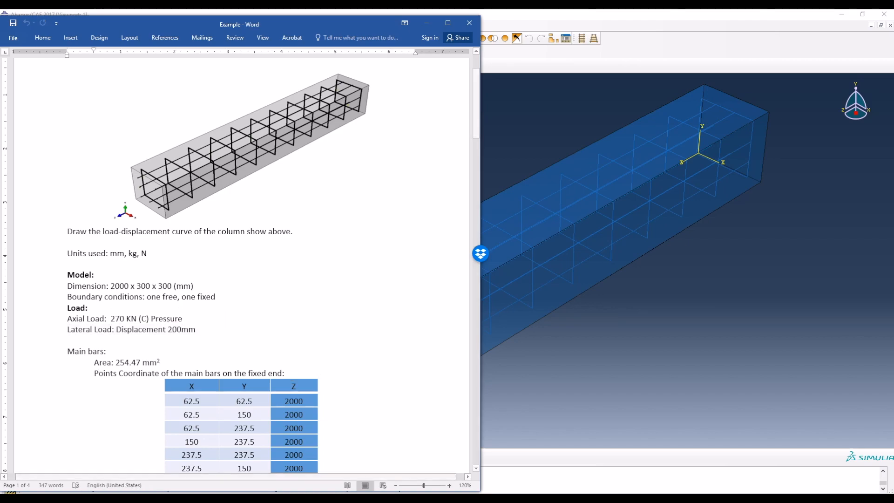
key(alt+Tab)
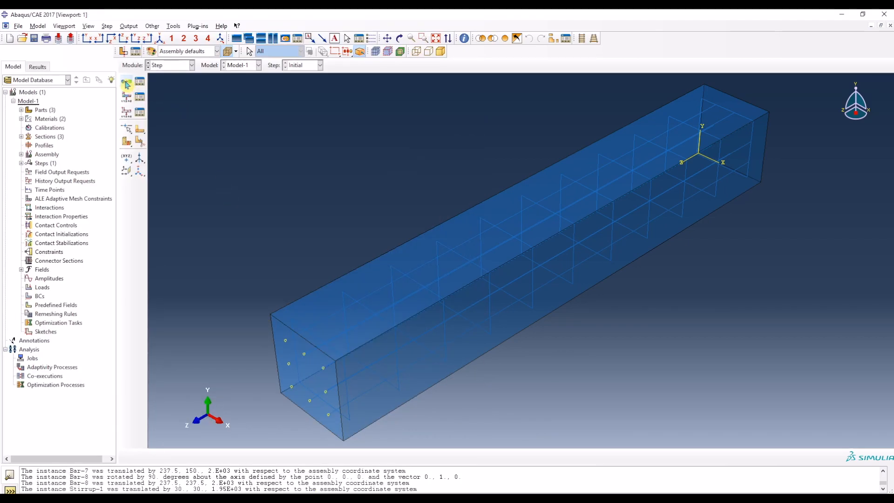
Step: Create a Static, General step after Initial with Nlgeom on, an initial increment of 0.01 and a maximum increment of 0.1
click(127, 84)
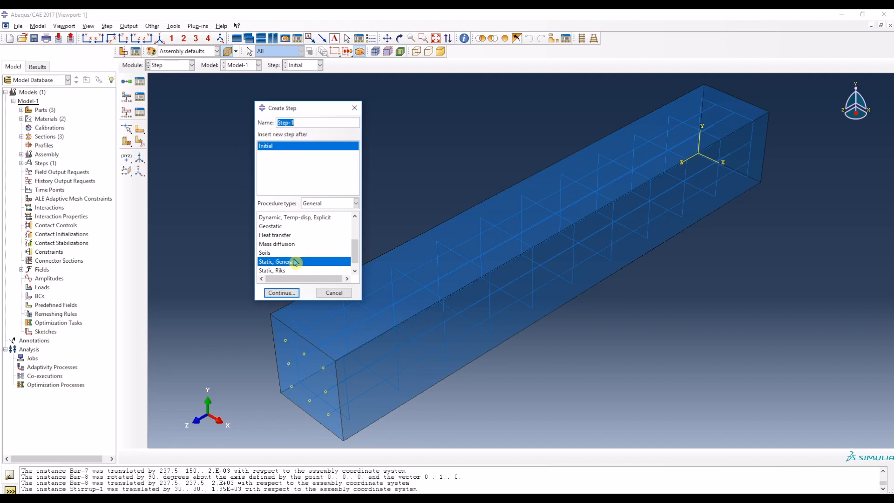
click(290, 294)
click(188, 173)
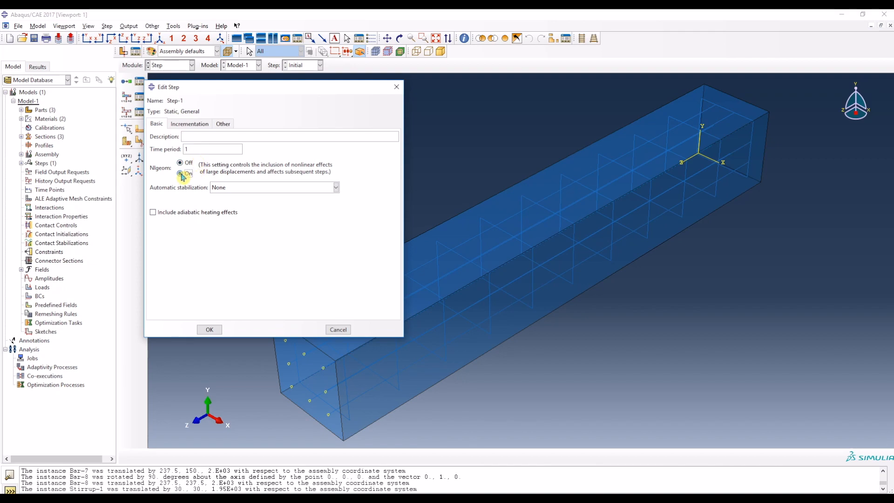
click(193, 127)
double_click(214, 171)
text(0.01)
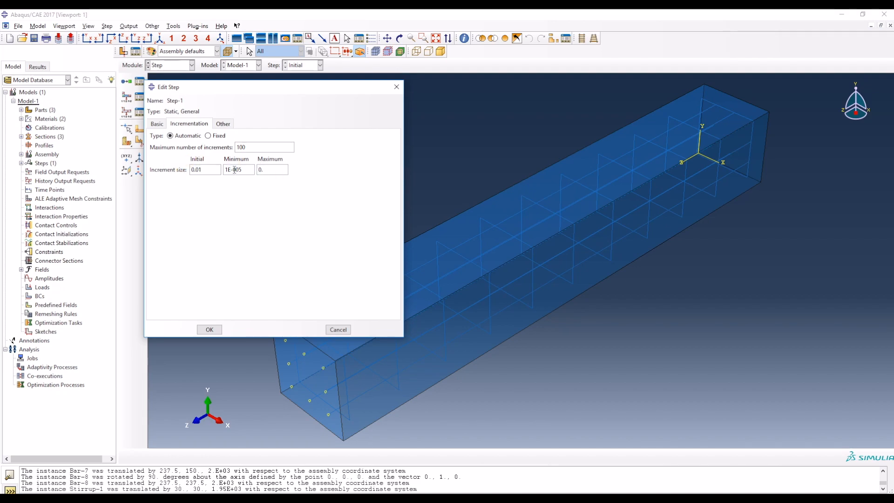
click(211, 329)
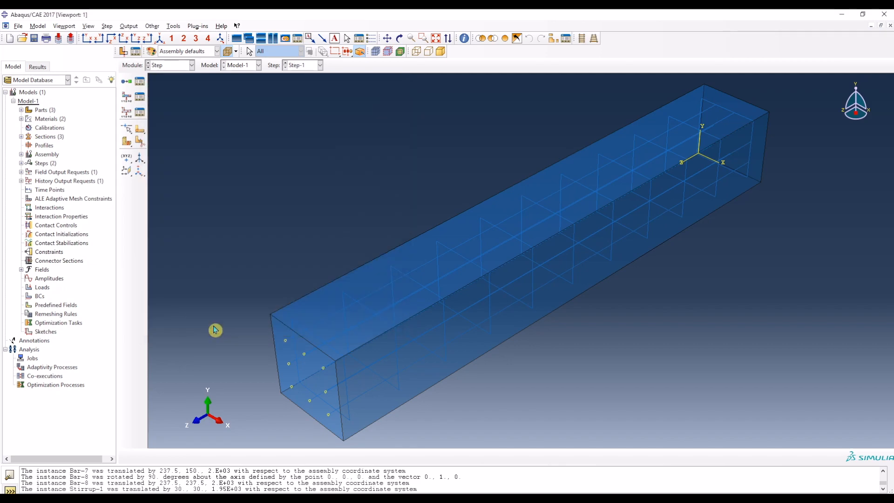
Step: Create a second Static, General step after Step-1 with an initial increment size of 0.01
click(126, 82)
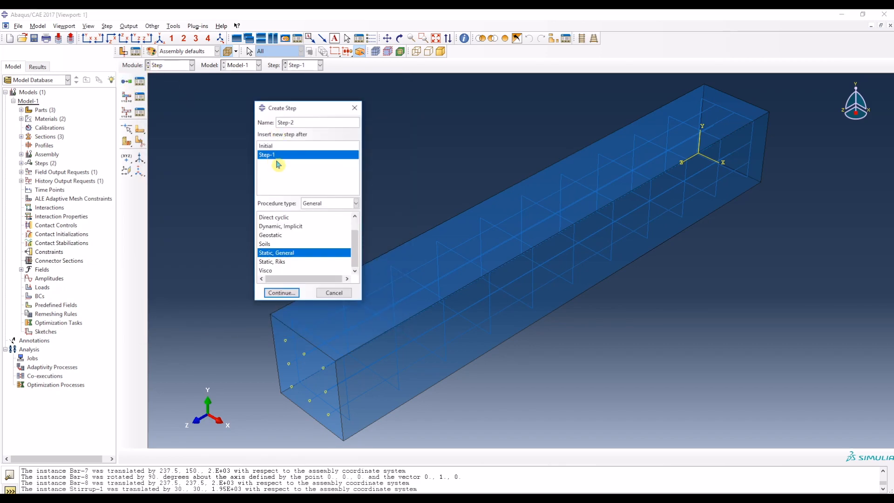
click(280, 293)
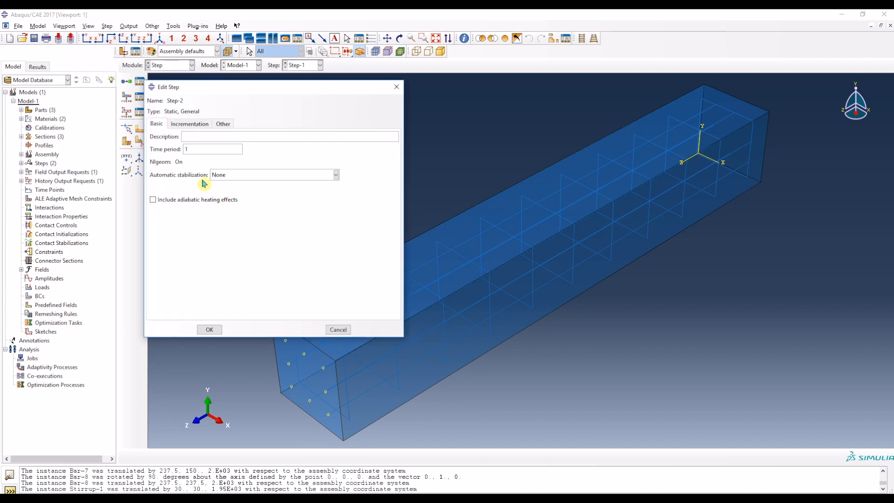
click(189, 124)
drag(209, 170, 178, 167)
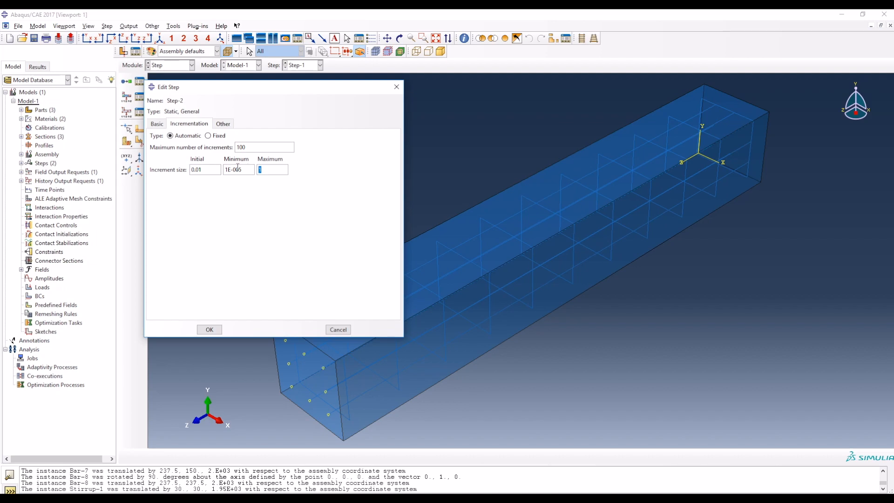
click(210, 329)
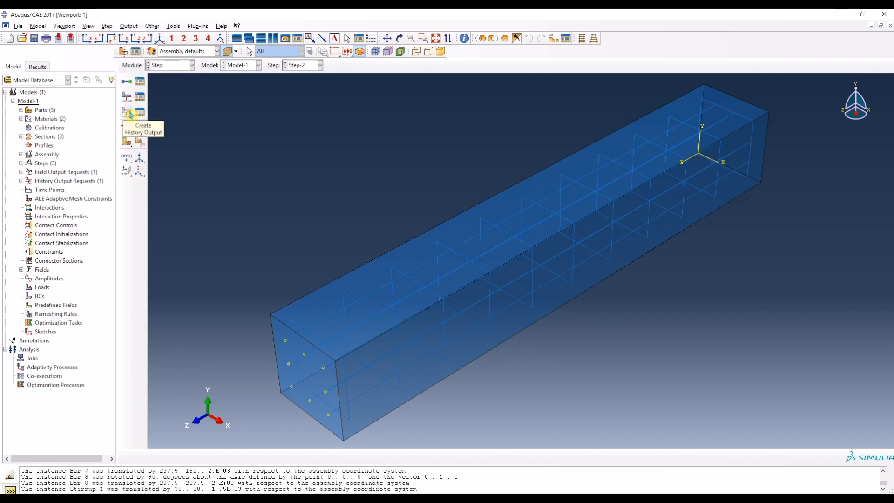
Step: In the Interaction module, start an embedded region constraint with all longitudinal bars and stirrups as the embedded region
click(179, 69)
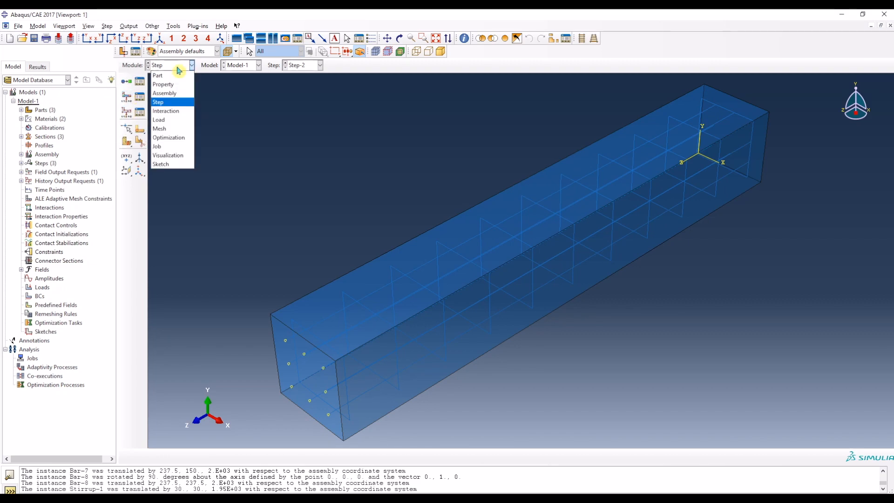
click(176, 113)
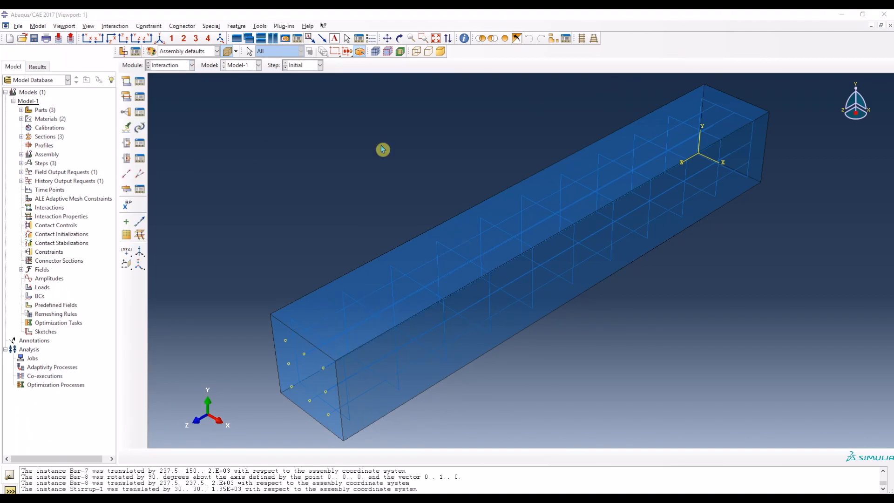
key(ctrl)
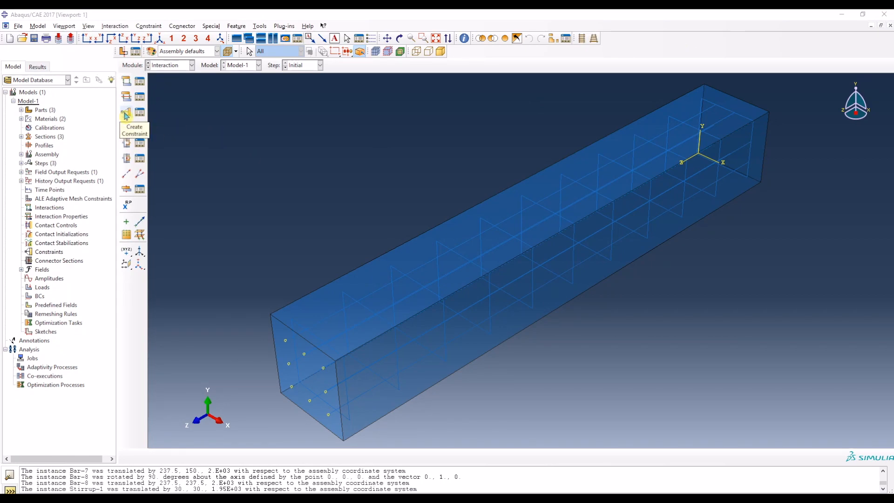
click(127, 114)
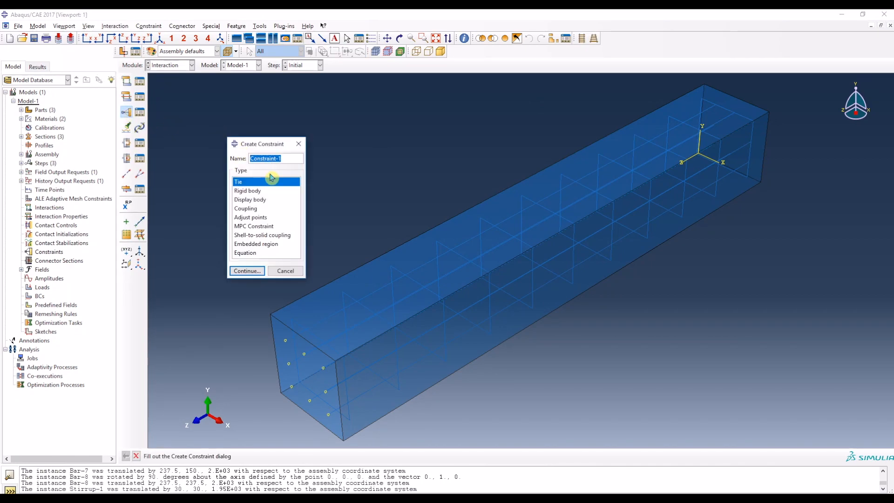
click(259, 245)
click(247, 271)
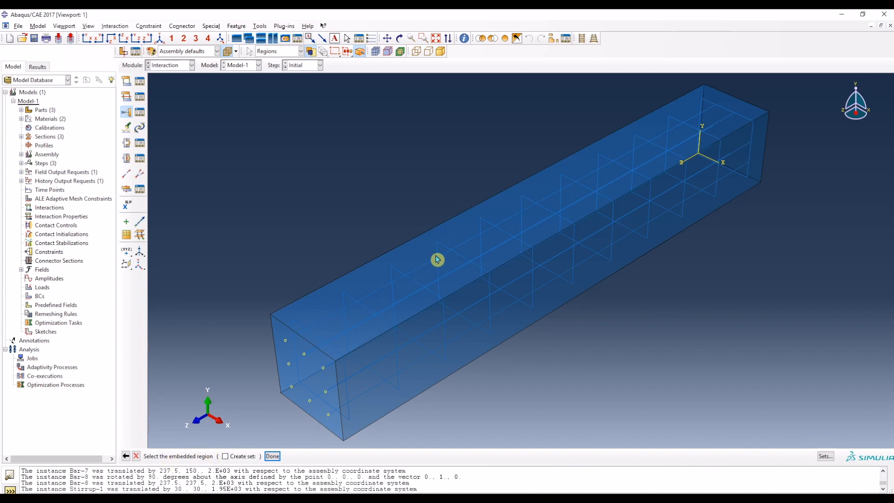
drag(226, 80, 786, 436)
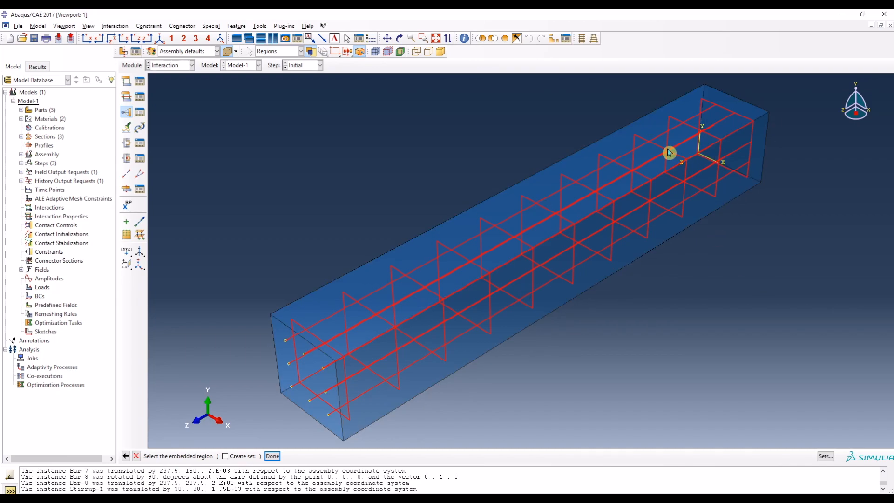
click(273, 456)
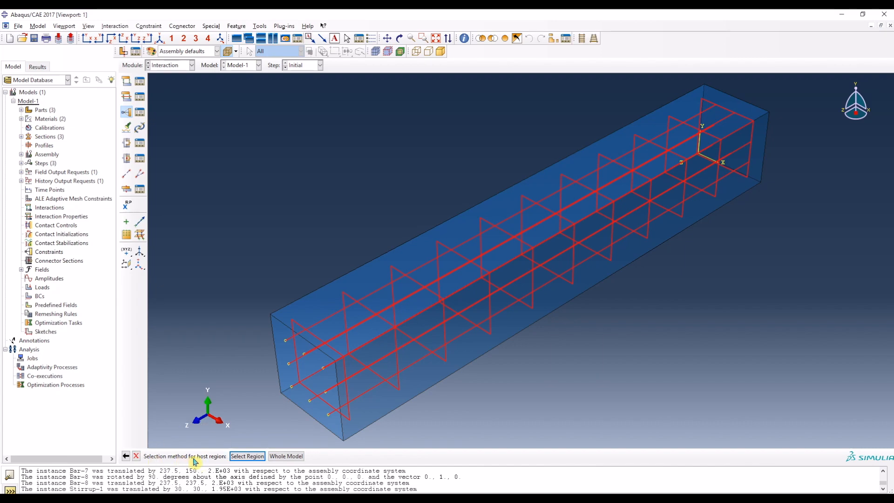
Step: Assign the concrete column as the constraint's host region and accept the default tolerances
click(253, 457)
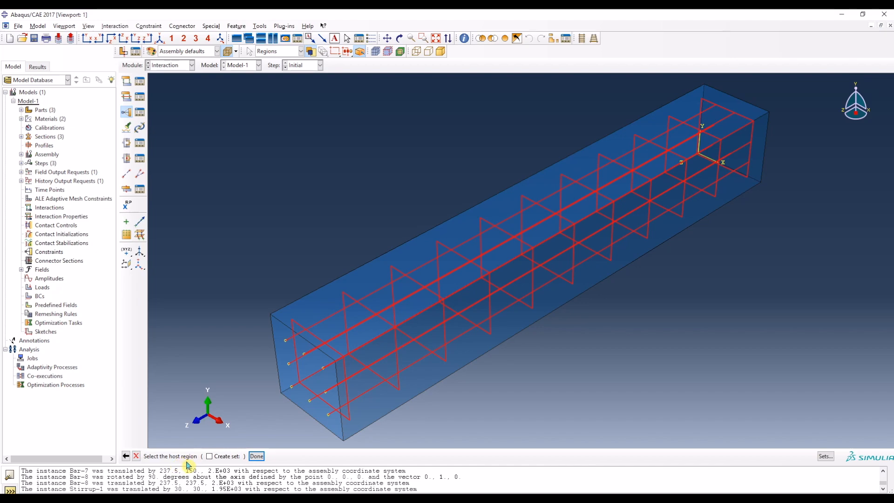
click(285, 311)
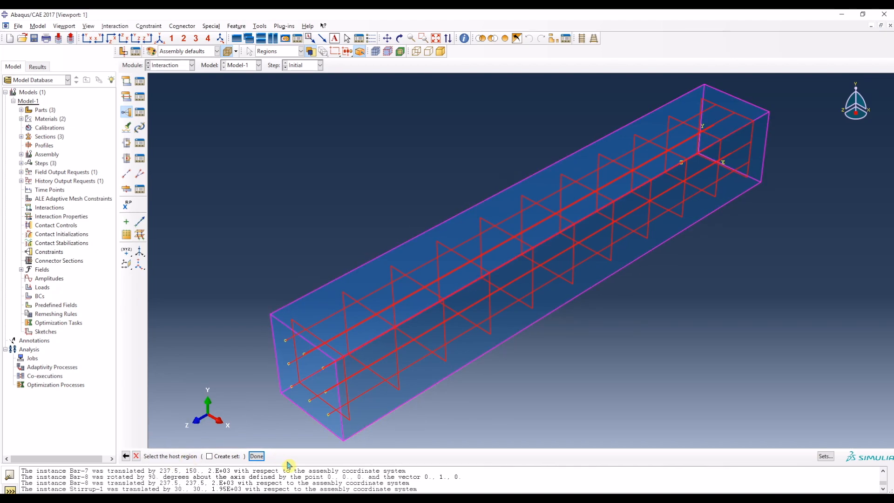
click(256, 455)
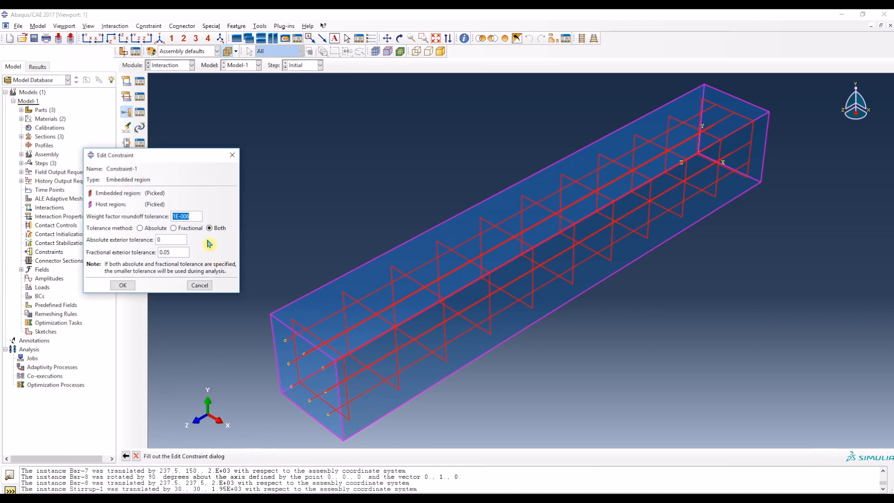
click(122, 285)
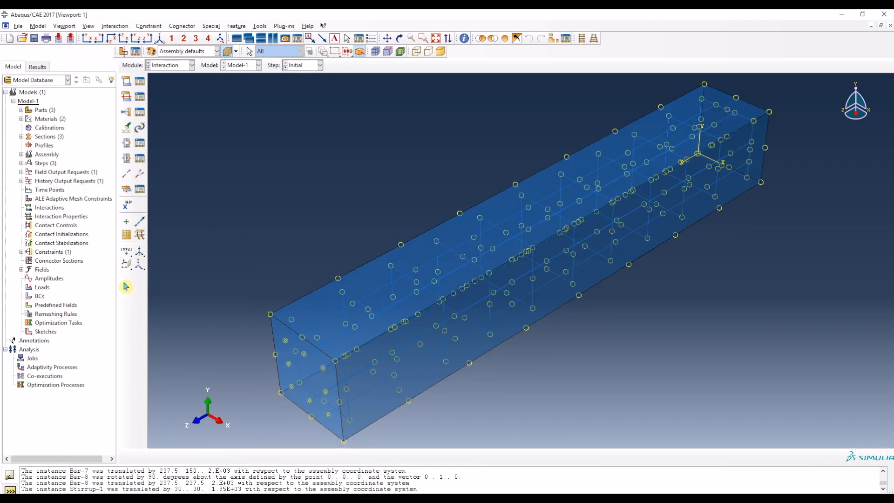
Step: Go to the Load module and check the boundary conditions and loads in the Word document before returning to Abaqus
click(166, 65)
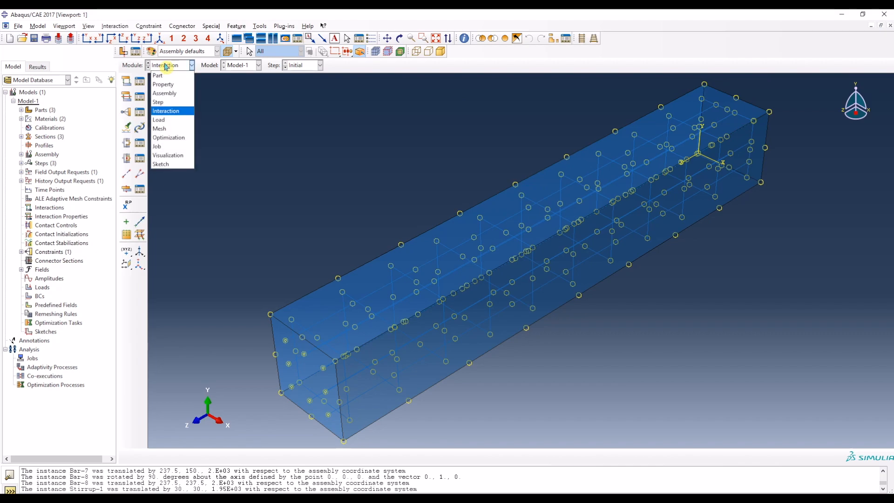
click(168, 122)
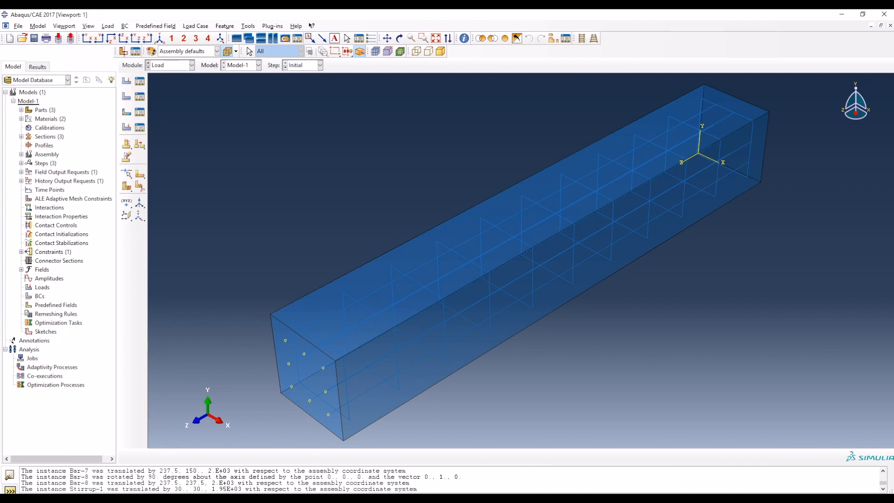
key(alt+Tab)
scroll(97, 264, down, 2)
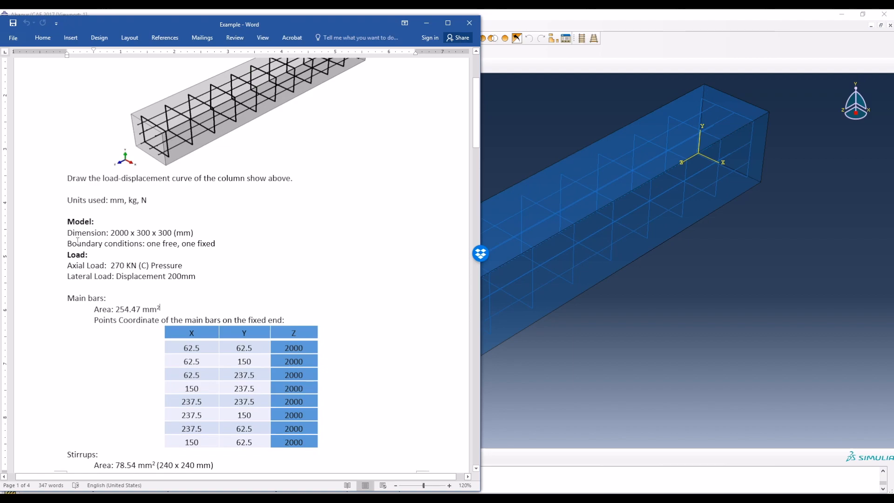
click(574, 377)
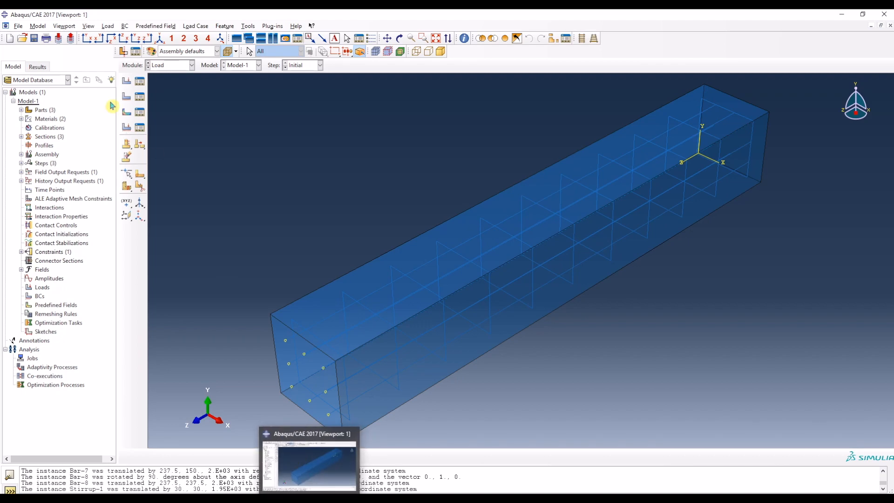
Step: Create a Displacement/Rotation boundary condition in the Initial step on the column end face where the main bar points lie
click(128, 99)
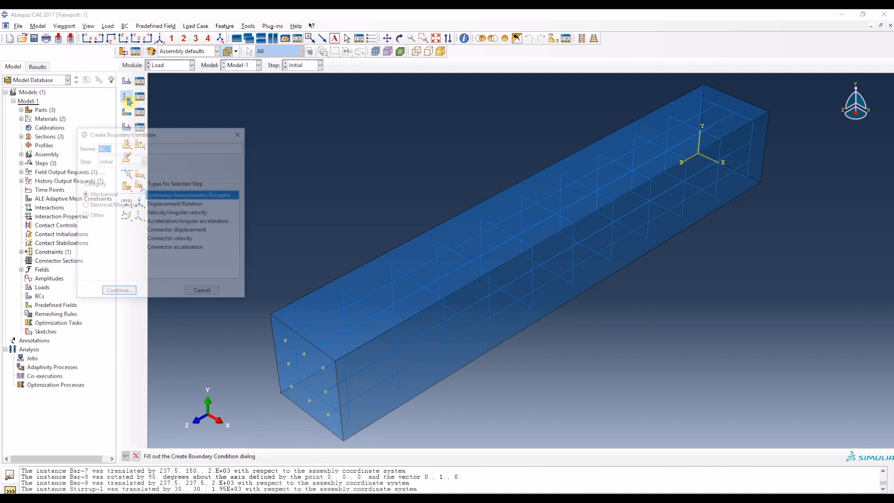
click(121, 163)
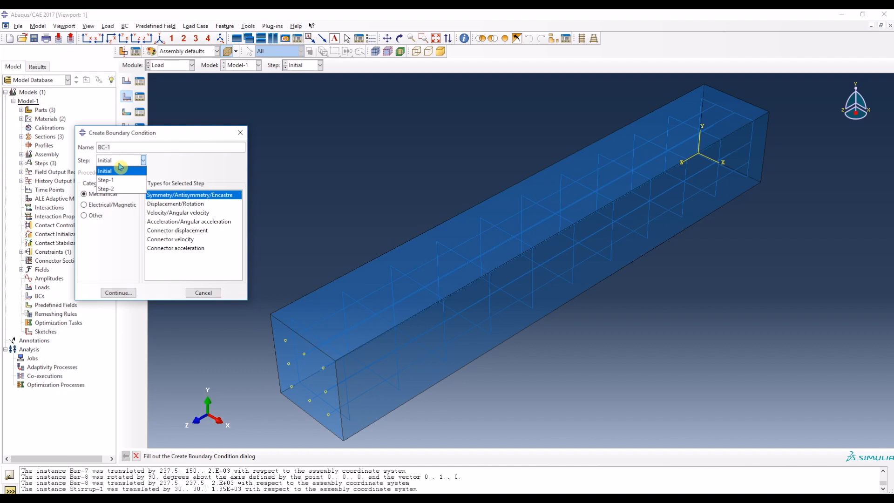
click(118, 169)
click(160, 205)
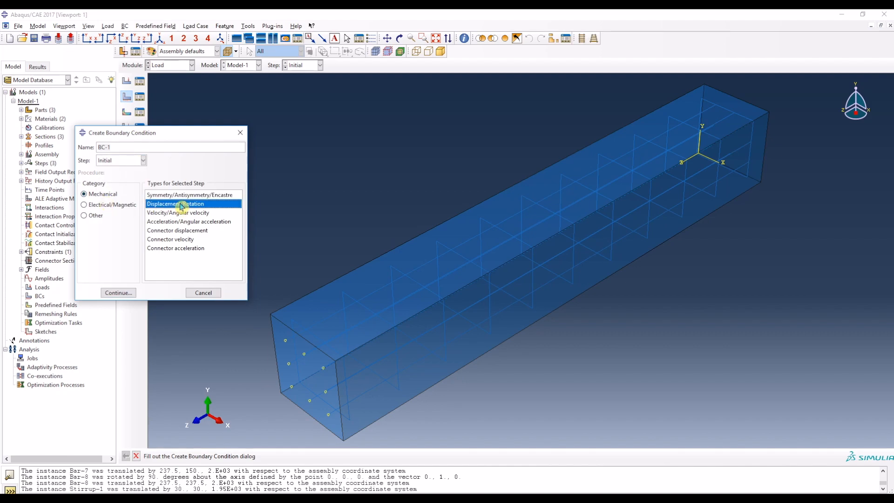
click(117, 292)
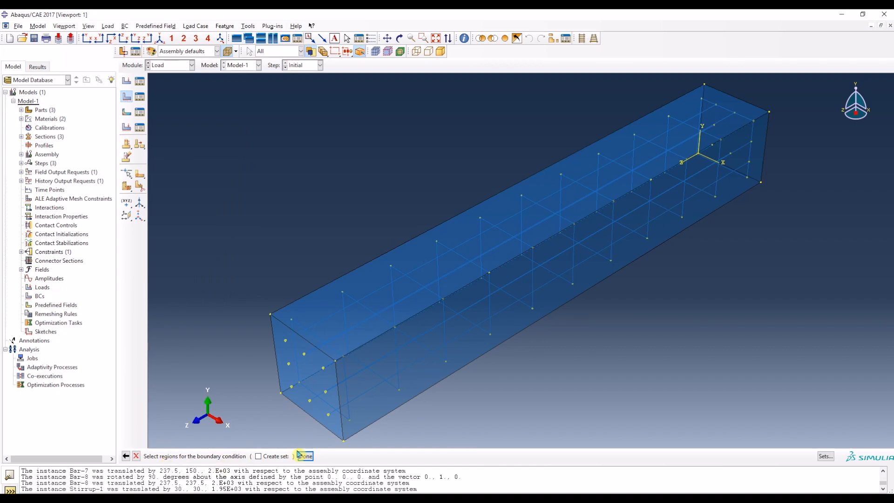
click(276, 330)
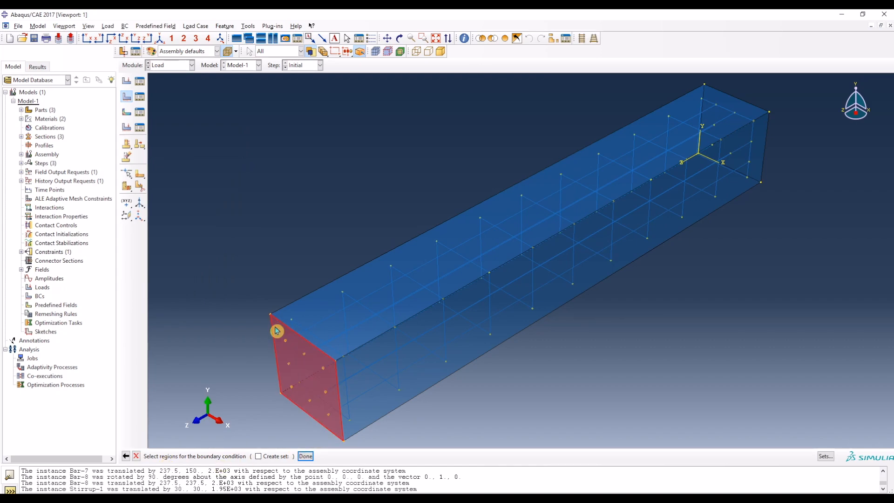
click(305, 457)
Step: Fix the column end by constraining all displacement and rotation components in the boundary condition
click(220, 159)
click(220, 170)
click(221, 191)
click(221, 202)
click(221, 213)
click(236, 286)
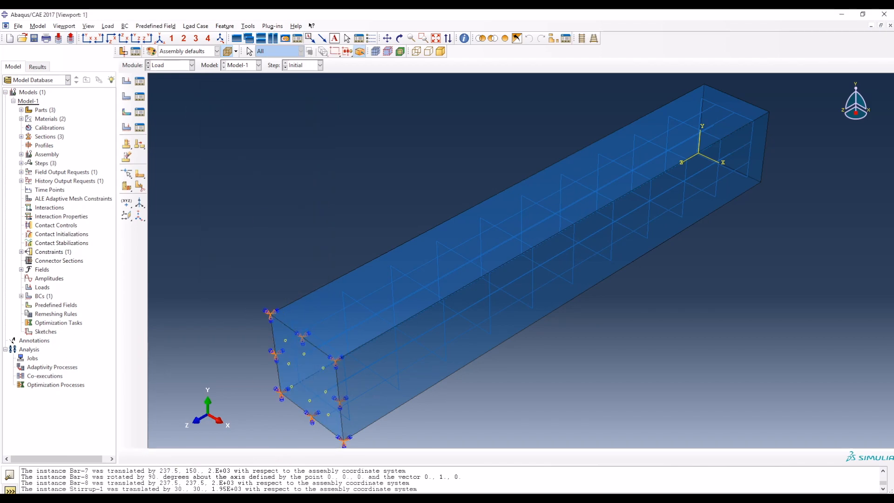
Step: Check the axial and lateral load specifications in the Word document and return to Abaqus
click(332, 499)
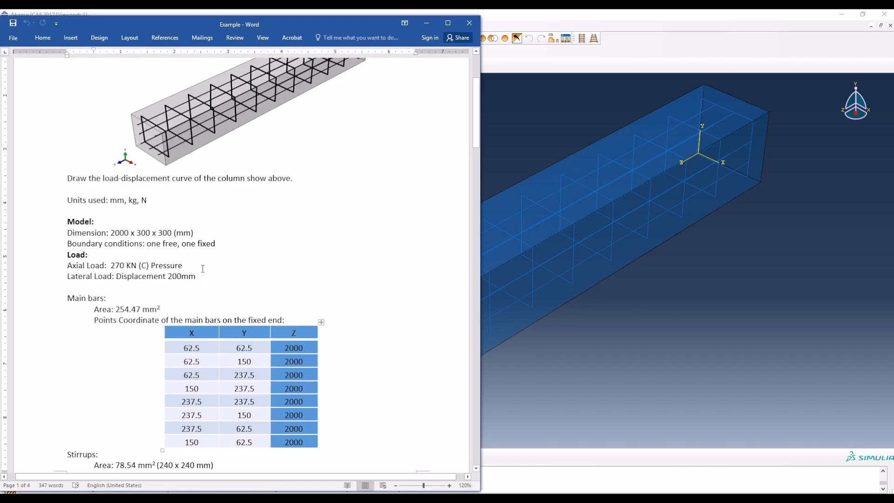
scroll(74, 288, down, 1)
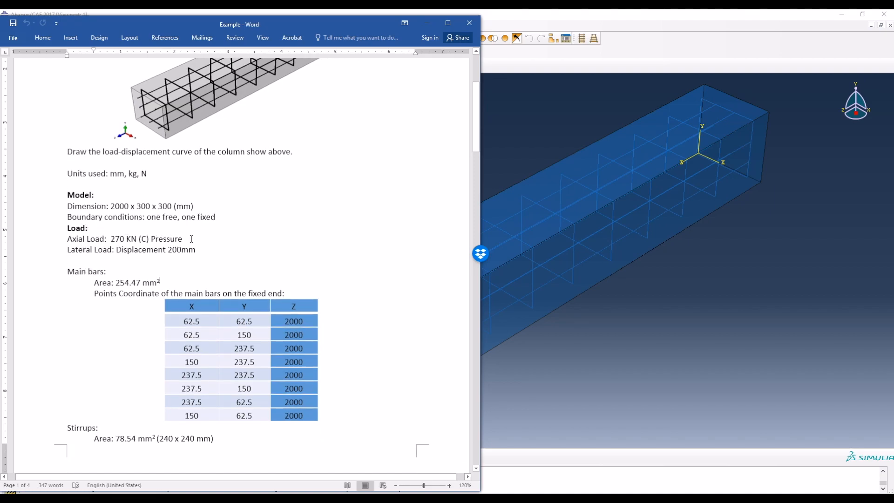
click(426, 23)
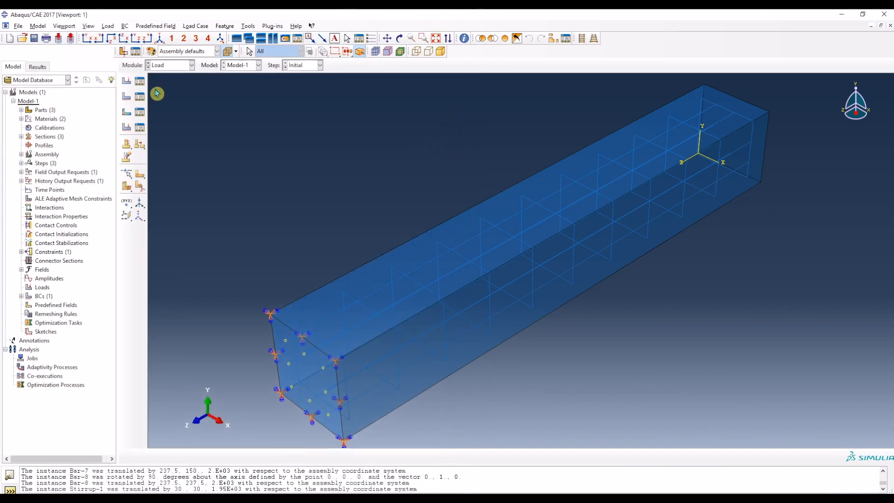
Step: Create a mechanical Pressure load in Step-1 and assign it to the end face at the column's free end
click(126, 82)
click(188, 152)
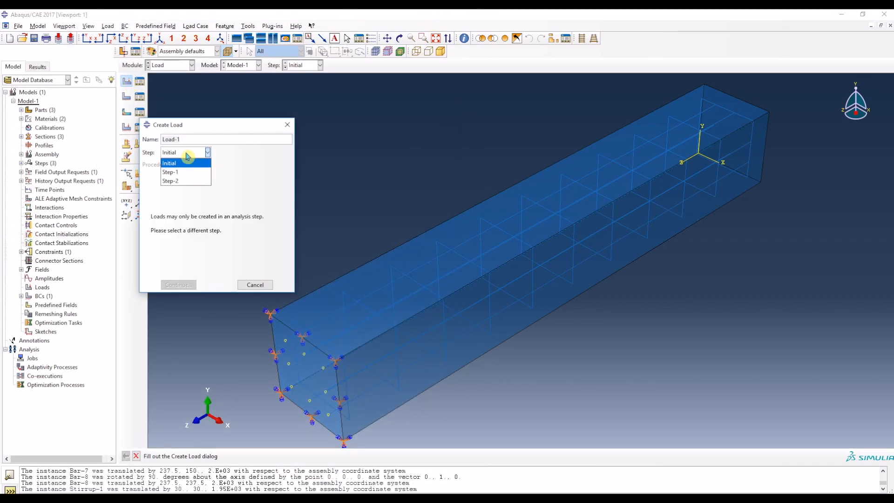
click(182, 173)
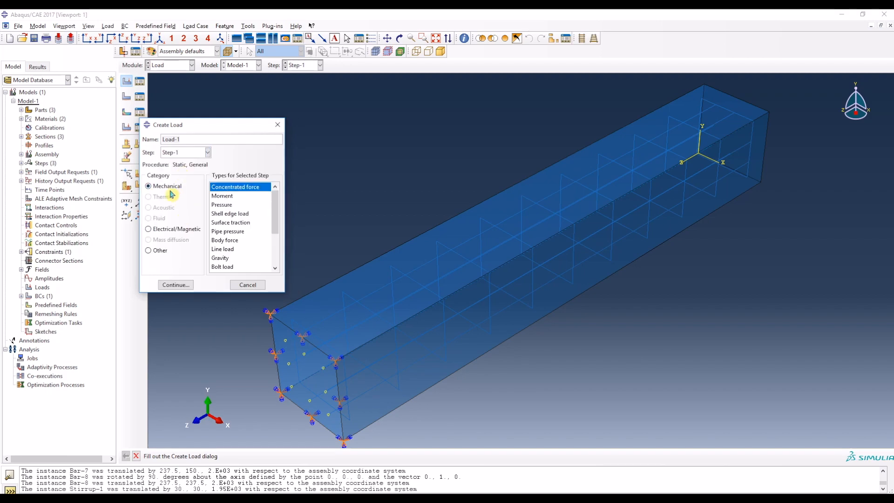
click(183, 285)
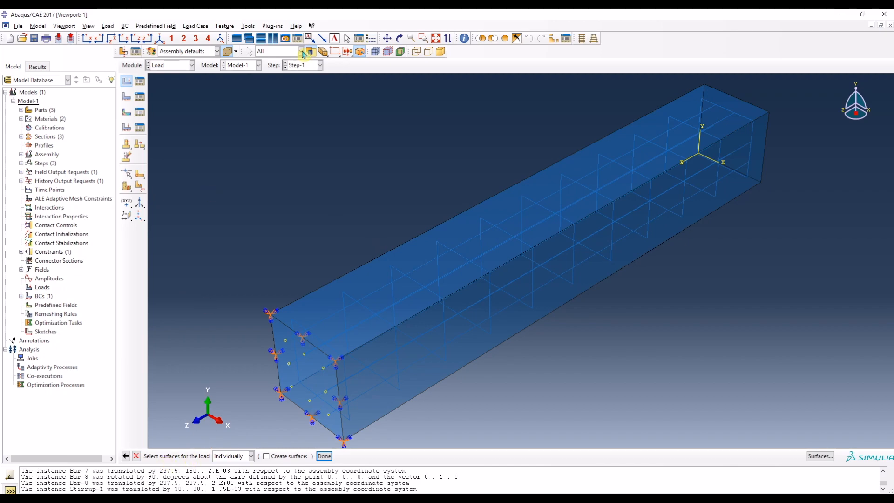
click(398, 38)
drag(745, 142, 551, 261)
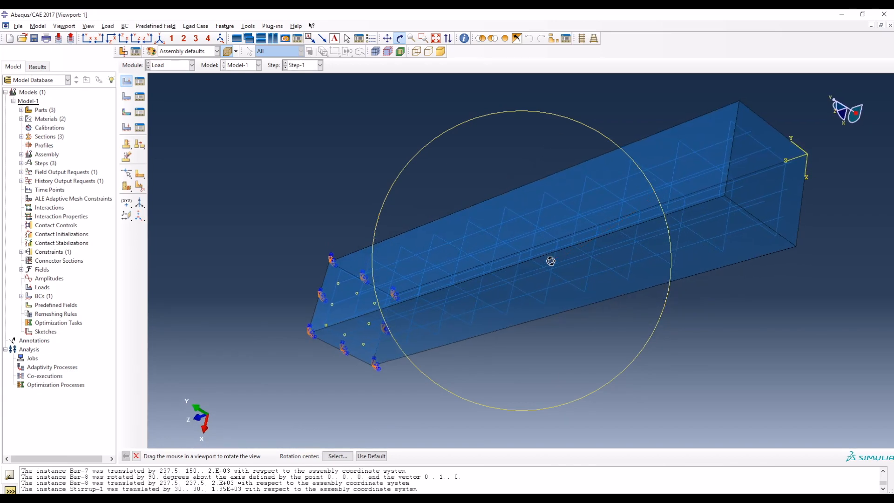
key(Escape)
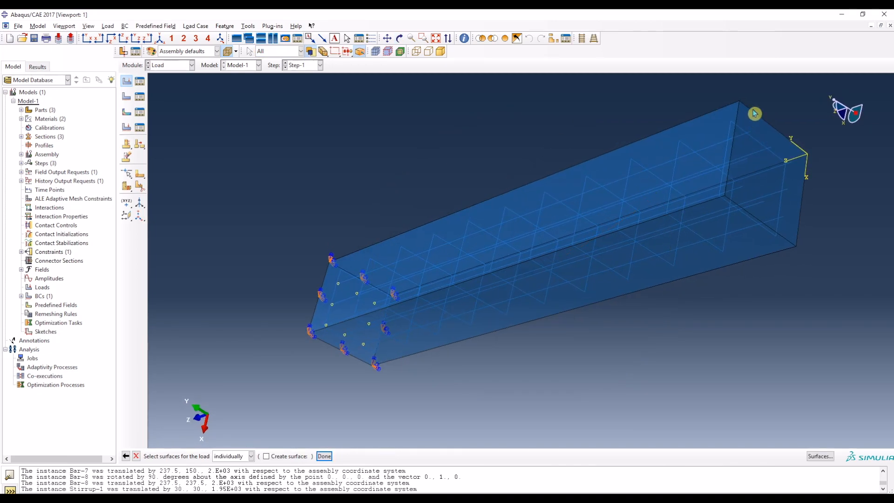
click(754, 113)
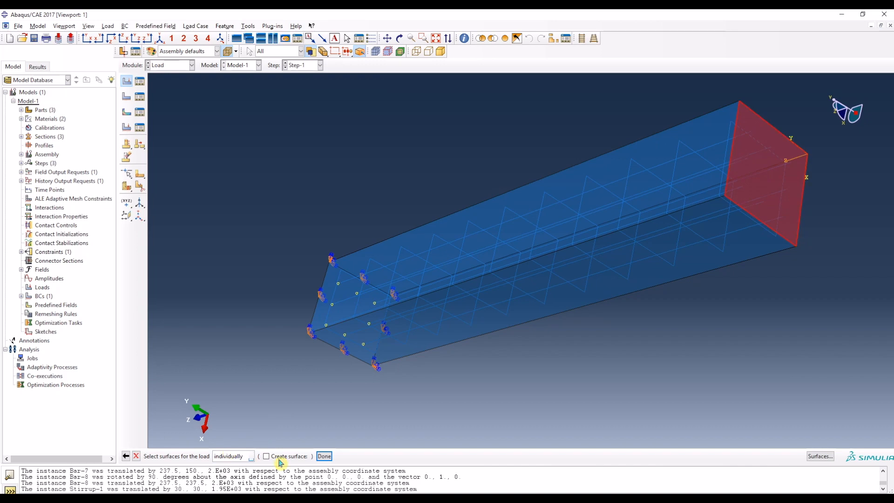
click(324, 455)
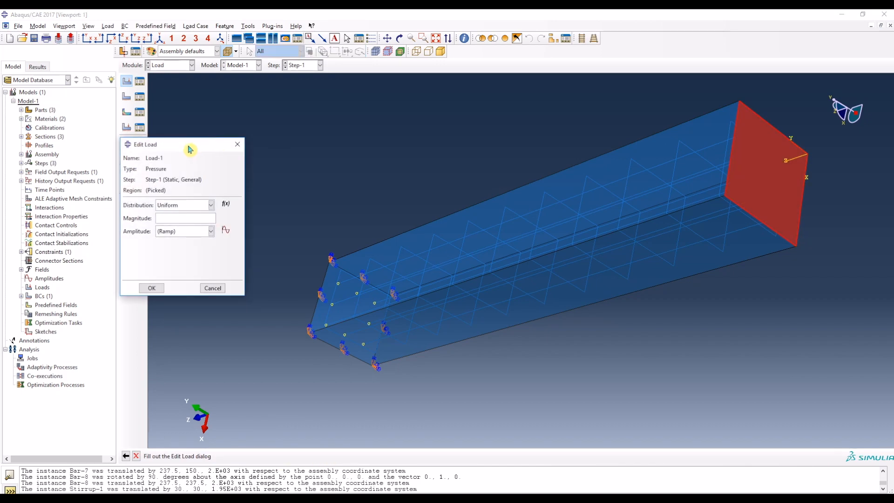
Step: Use a Uniform distribution for the pressure load on the free end
drag(189, 145, 290, 124)
click(311, 184)
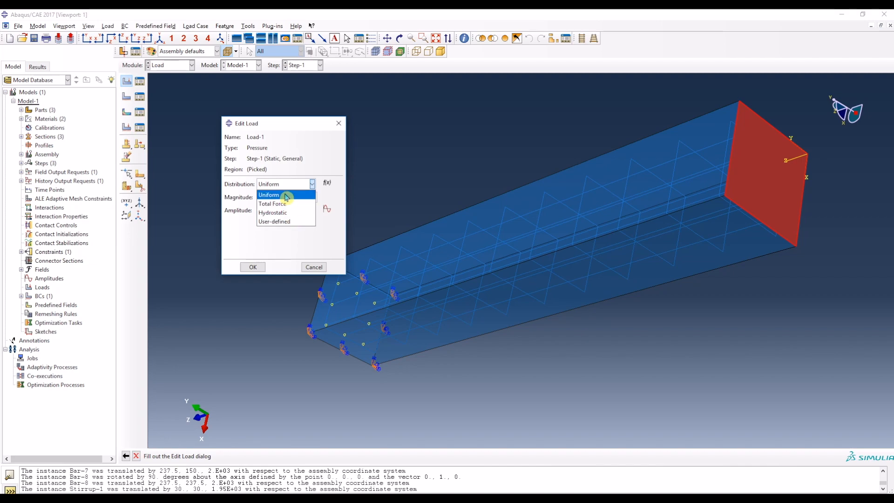
click(286, 196)
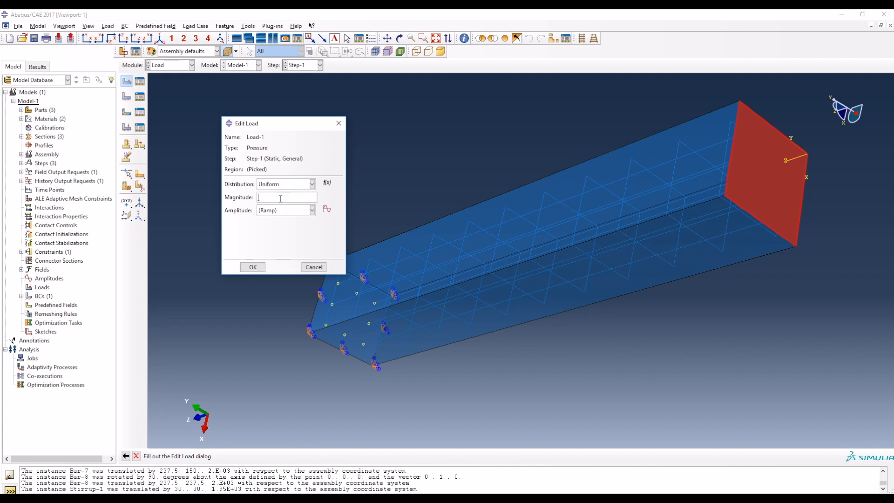
click(281, 199)
Step: In the Word document, add the pressure calculation 270000/(300x300) = 3 N/mm² to the axial load line, with the 2 as superscript
key(alt+Tab)
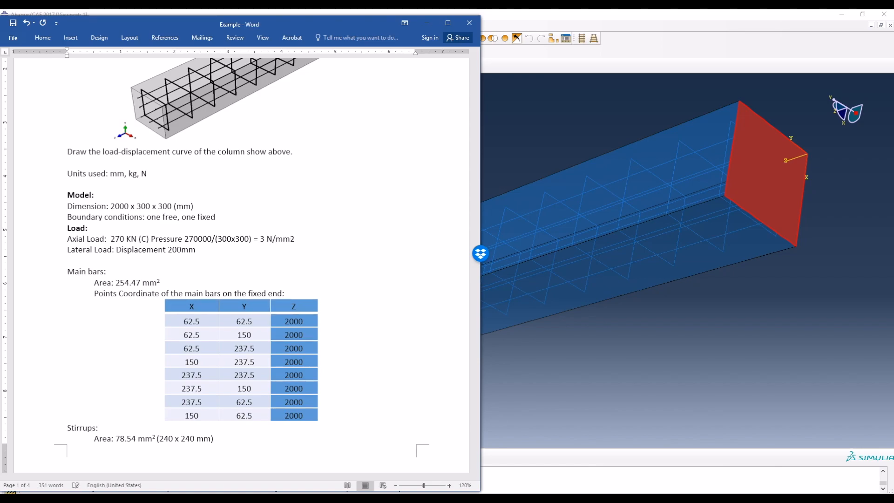
drag(289, 239, 295, 239)
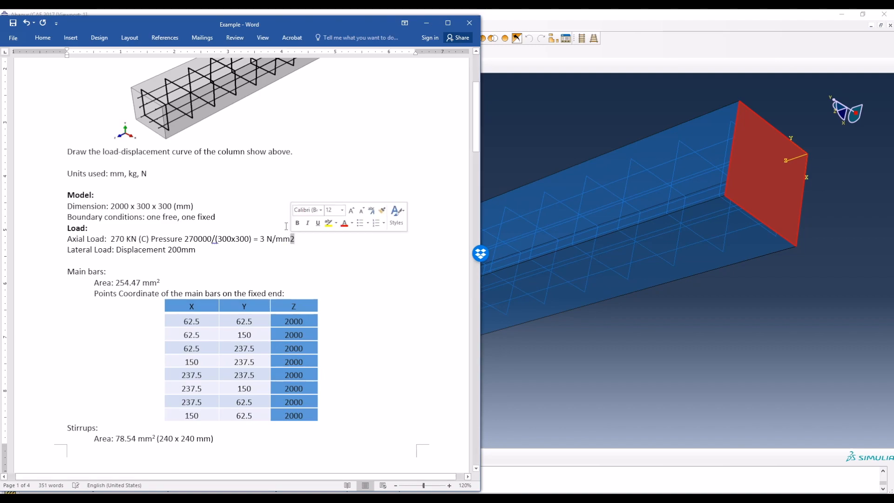
click(41, 38)
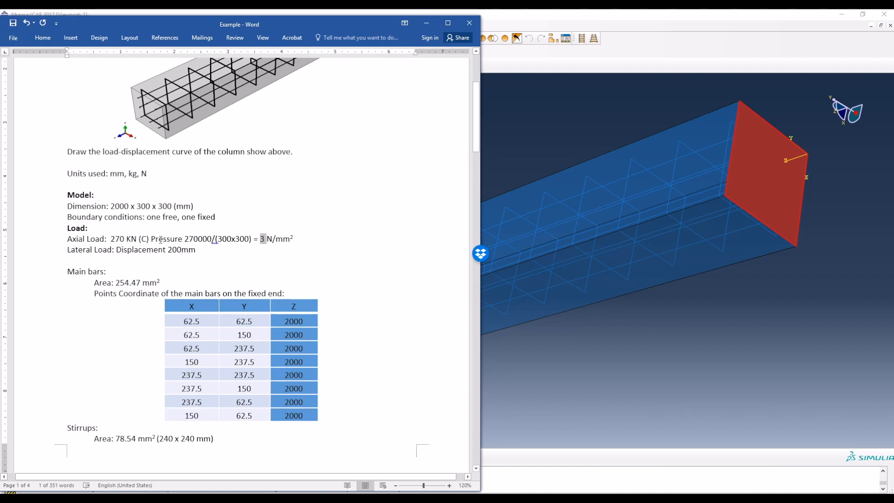
Step: Back in Abaqus, set the pressure magnitude to 3 with the Ramp amplitude and save the load
click(331, 498)
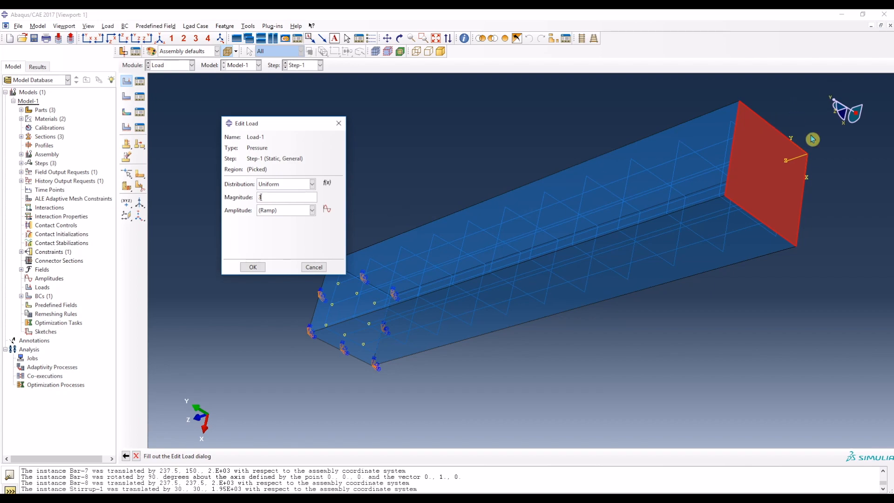
click(252, 266)
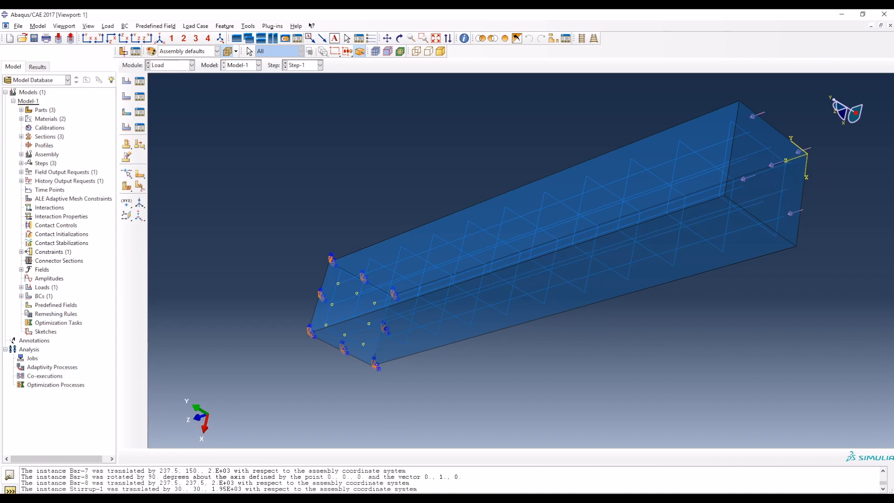
Step: Check the lateral displacement load in the Word document and return to Abaqus
key(alt+Tab)
drag(66, 249, 116, 250)
click(147, 250)
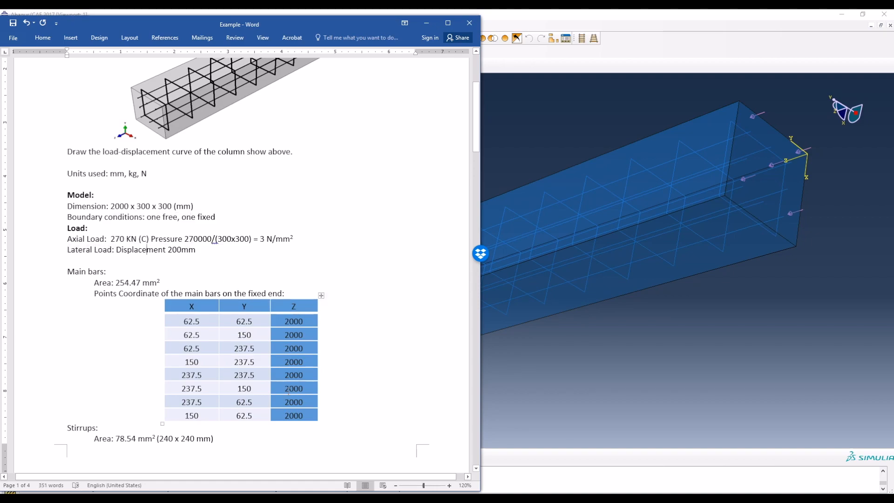
key(alt+Tab)
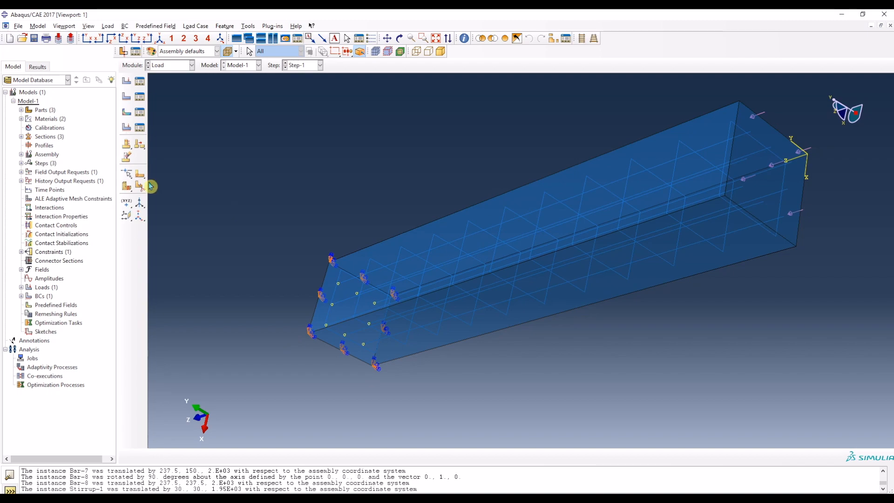
Step: Create a Displacement/Rotation boundary condition in Step-2 on the column's free end face
click(128, 97)
click(120, 161)
click(118, 189)
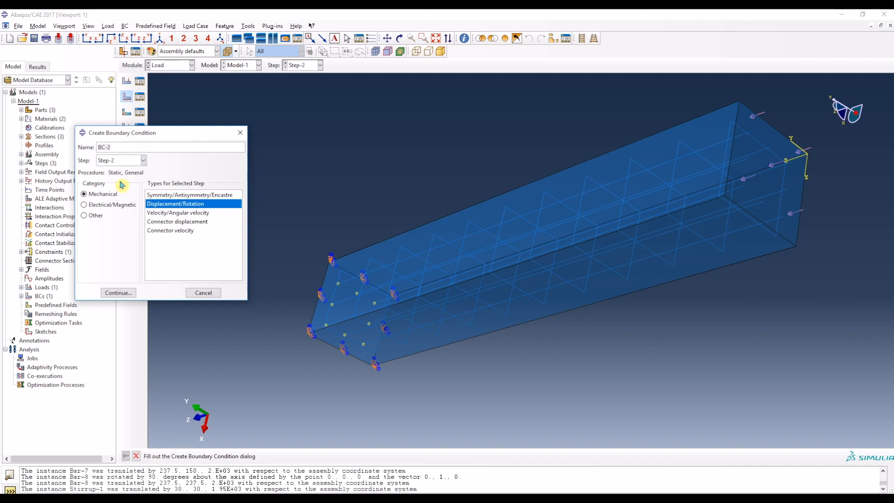
click(119, 293)
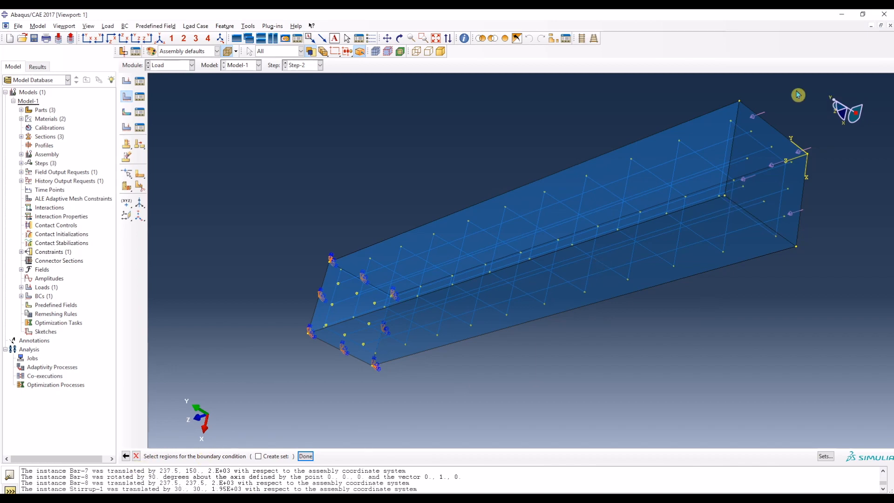
click(745, 114)
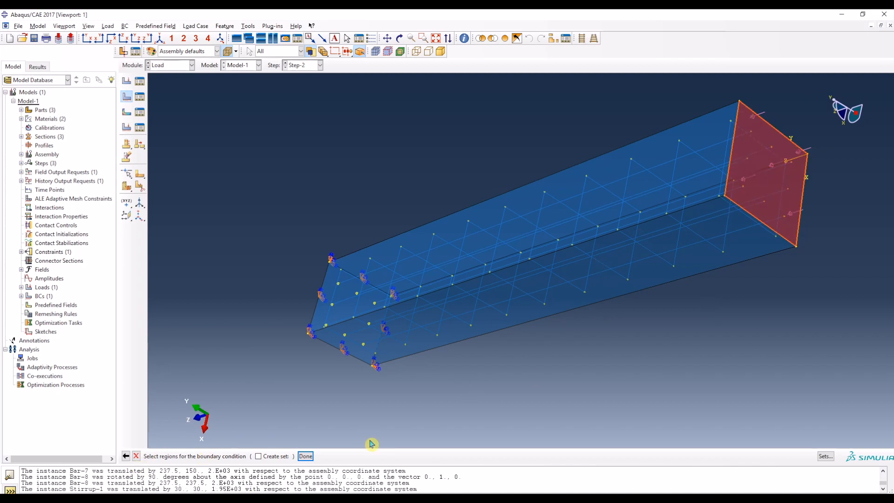
click(305, 456)
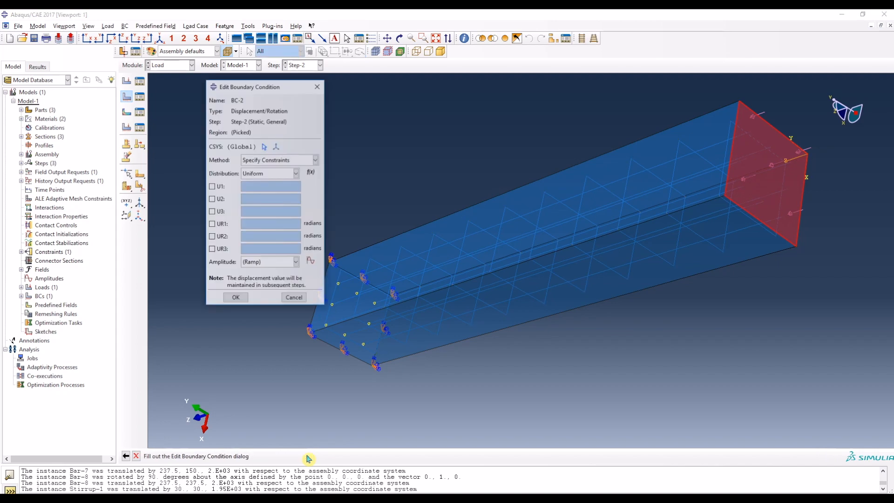
Step: Set the free end's U2 displacement to -200, then check its direction in the isometric view
click(216, 200)
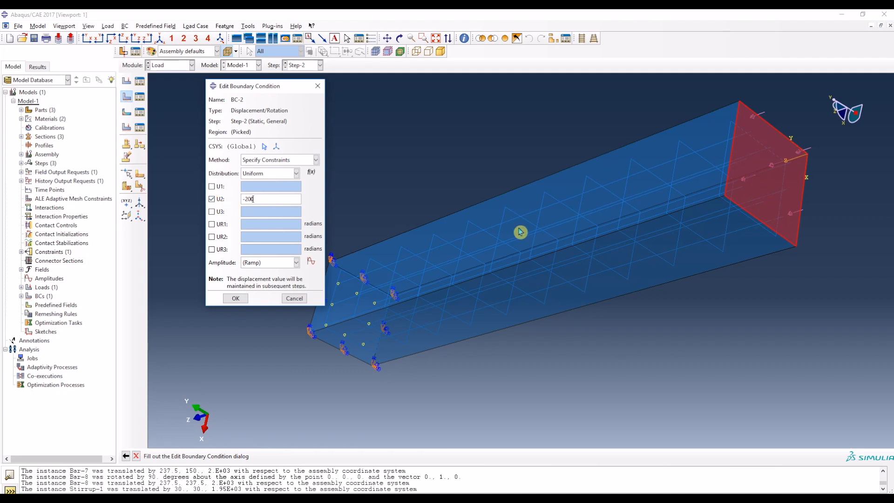
click(238, 301)
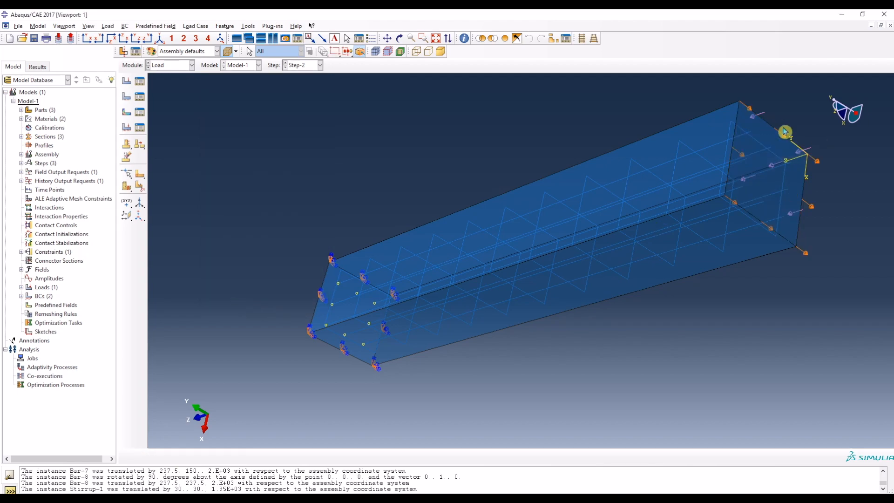
click(159, 39)
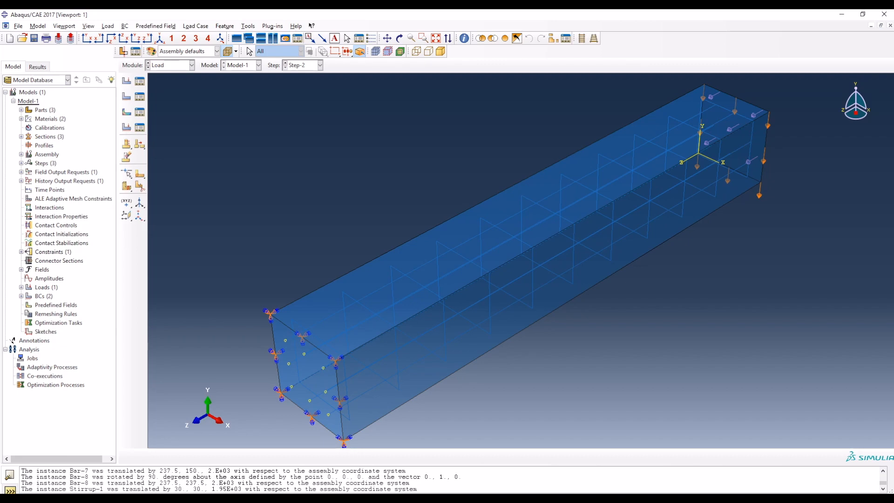
Step: Go to the Mesh module
mouse_move(331, 499)
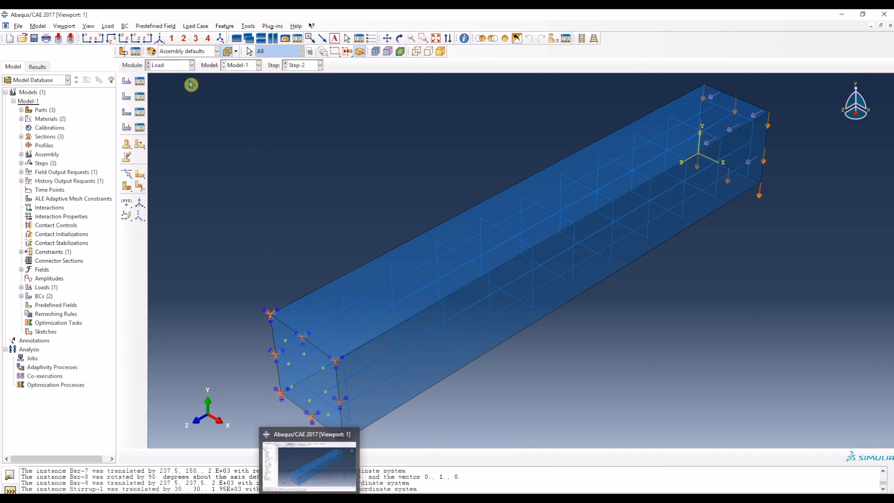
click(179, 66)
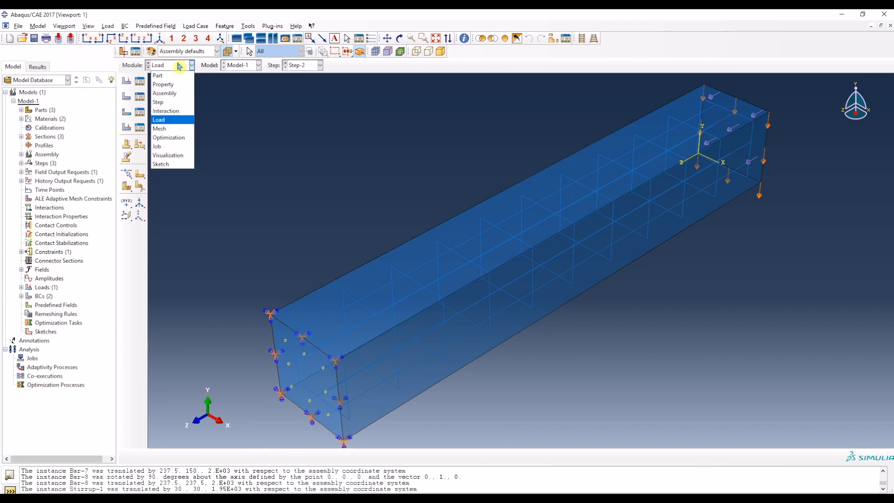
click(160, 129)
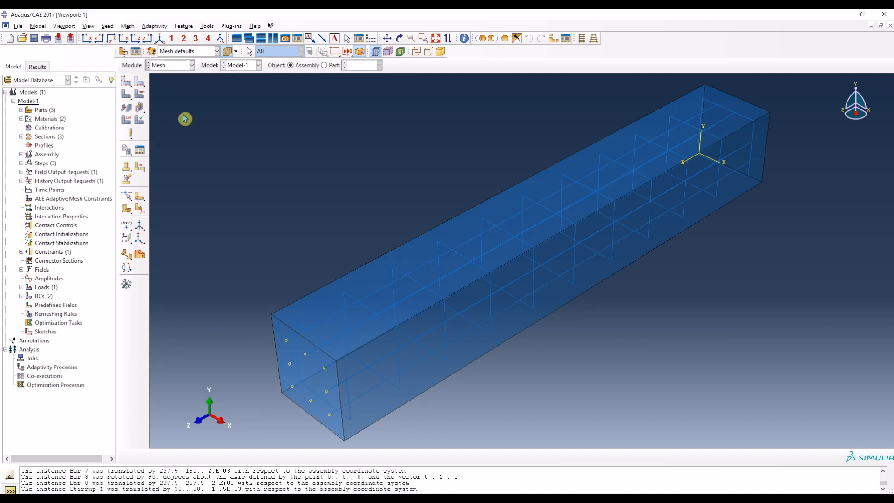
Step: Seed the Concrete part with an approximate global size of 40 and mesh it
click(334, 68)
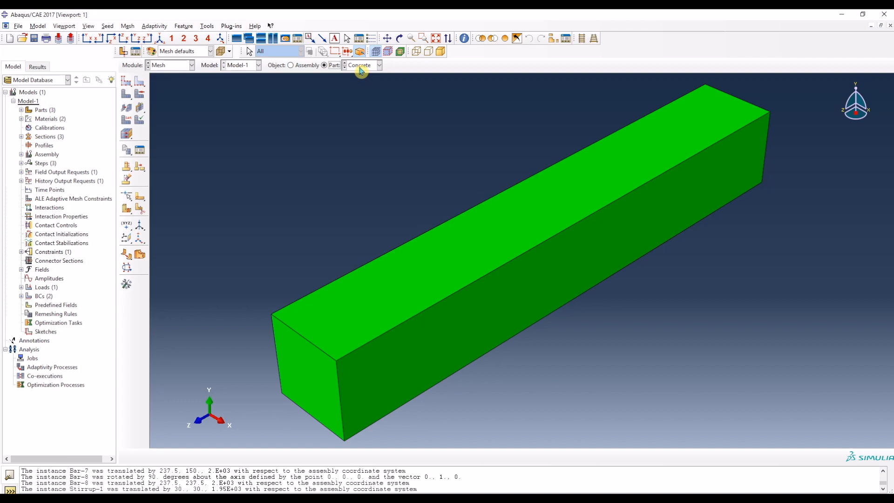
click(128, 82)
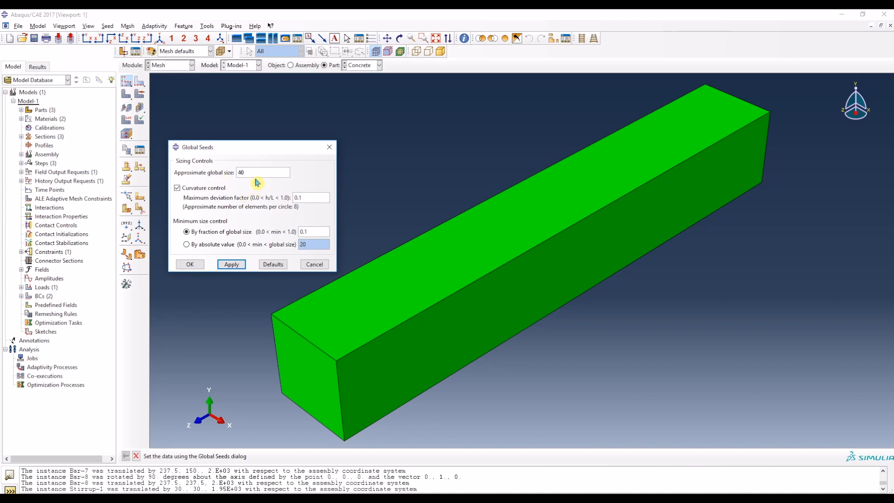
click(236, 266)
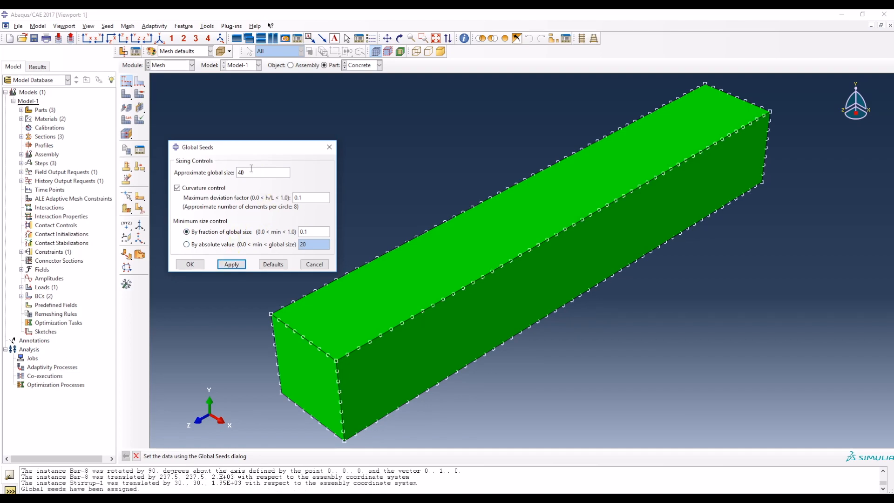
click(190, 265)
click(126, 96)
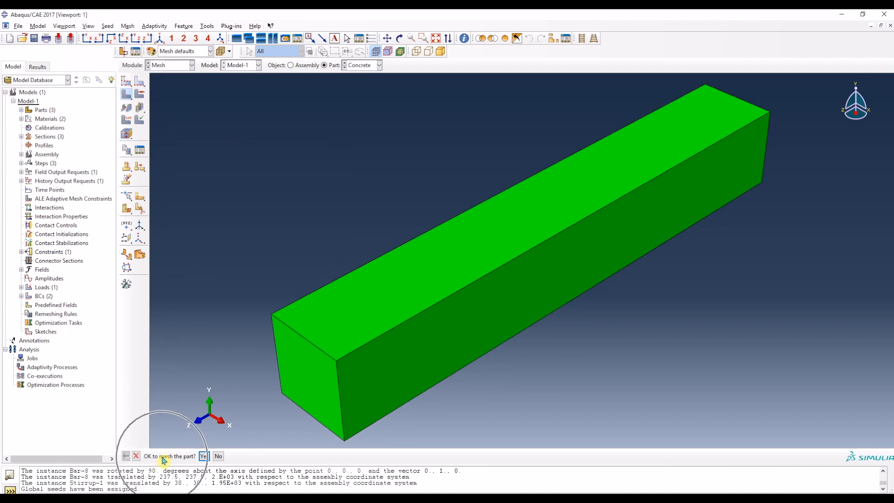
click(204, 457)
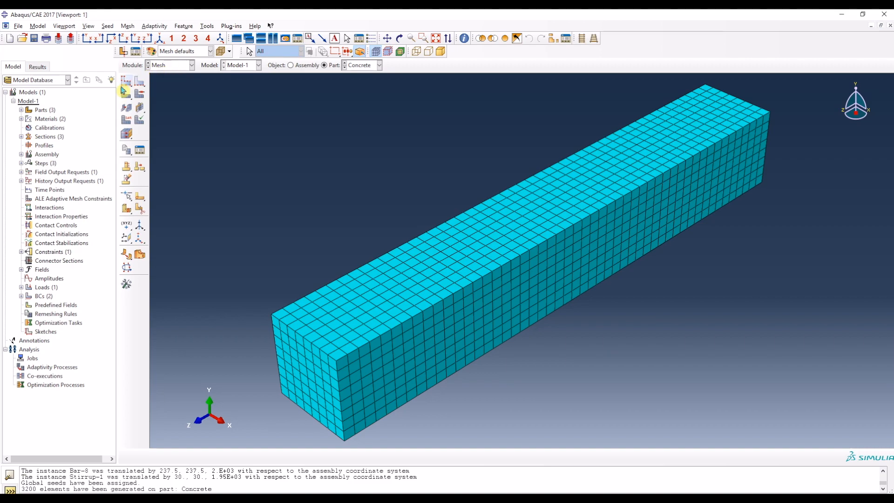
Step: Assign the Bar part the standard linear Truss element type T3D2
click(362, 66)
click(363, 76)
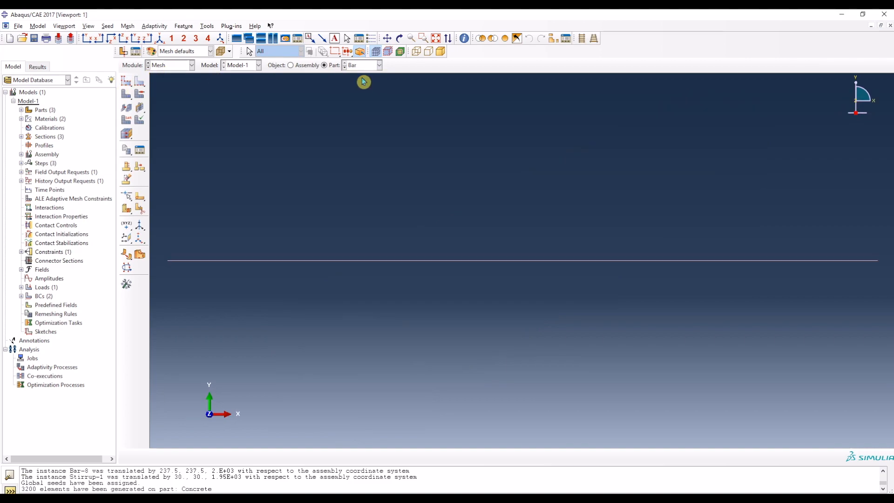
click(129, 27)
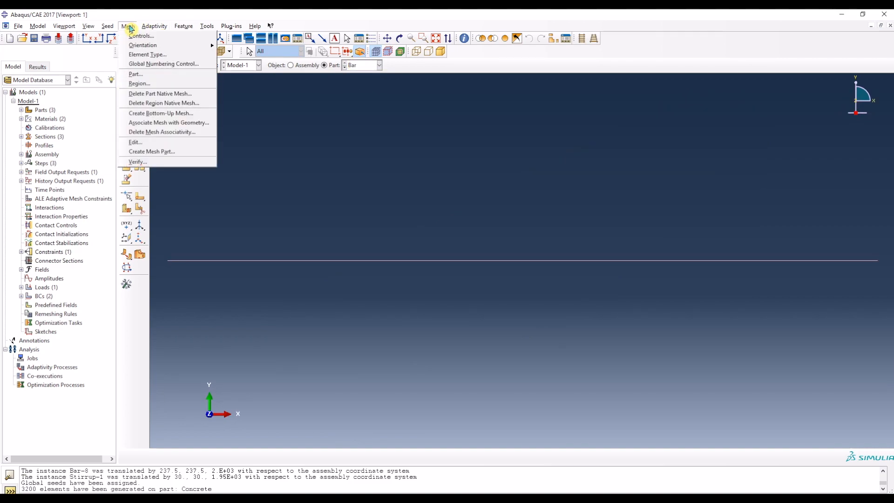
click(128, 26)
click(128, 26)
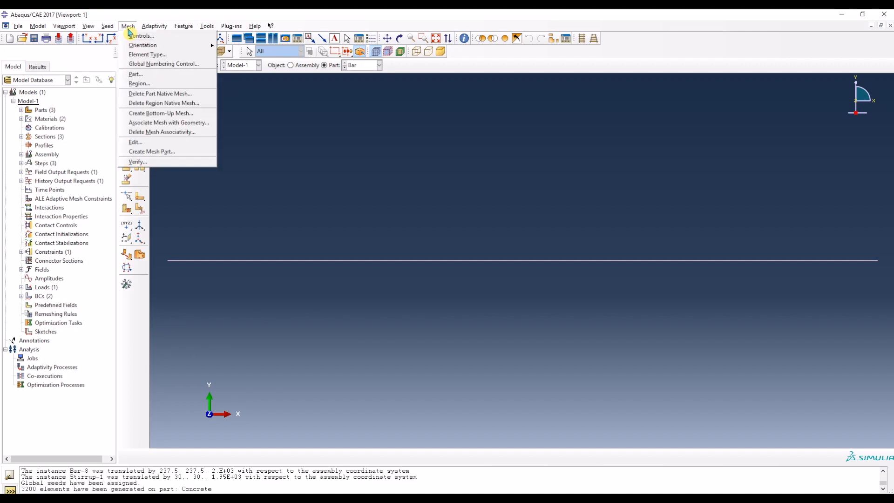
click(145, 54)
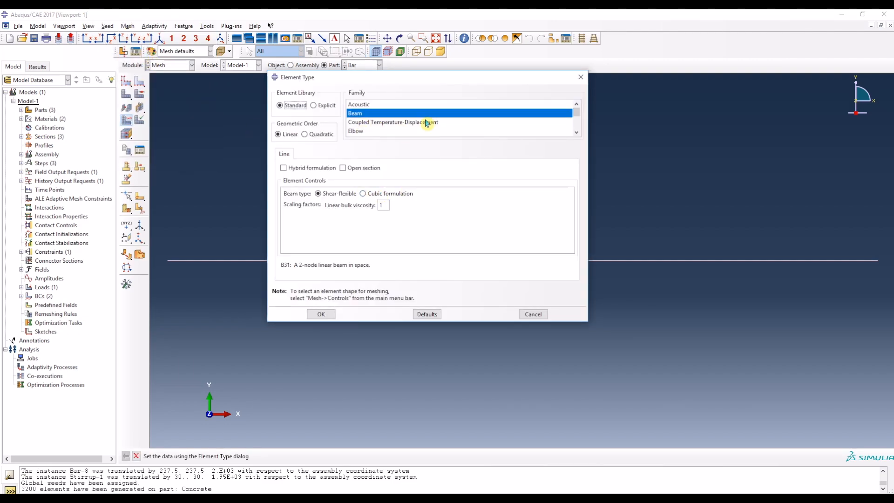
scroll(426, 122, down, 2)
scroll(430, 123, down, 1)
click(362, 133)
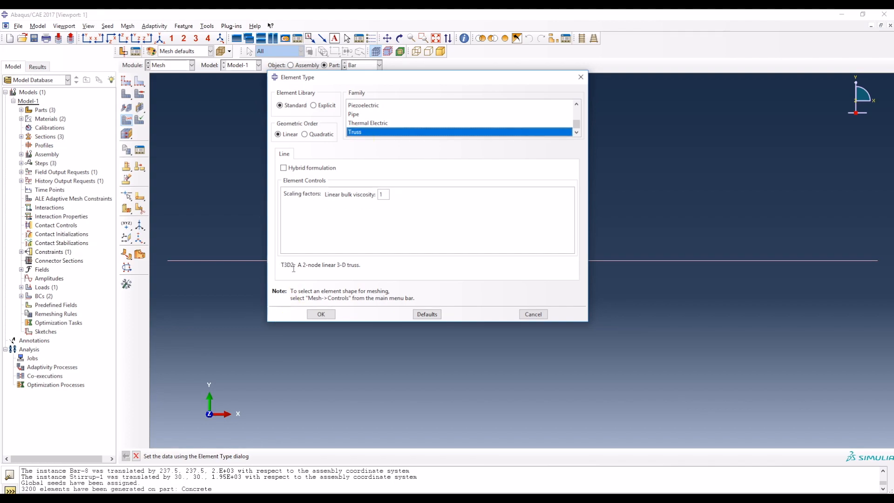
click(323, 313)
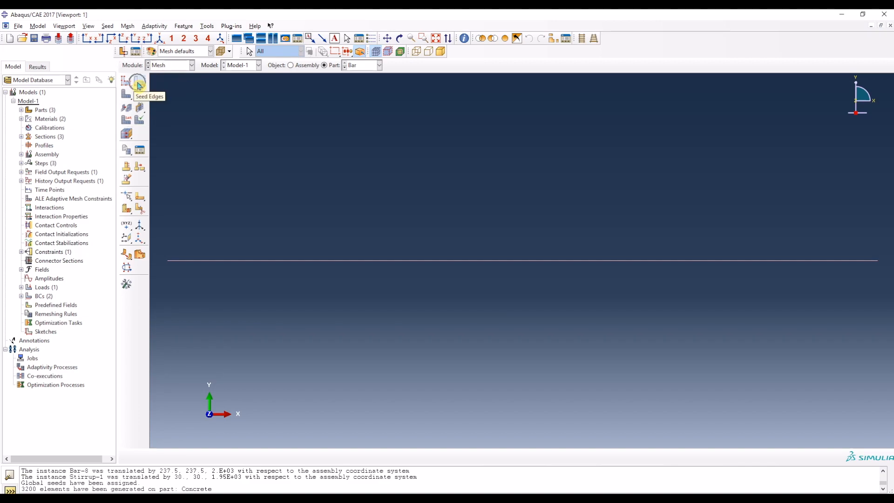
Step: Seed the Bar part's edge with an approximate element size of 40 and mesh the part
click(139, 83)
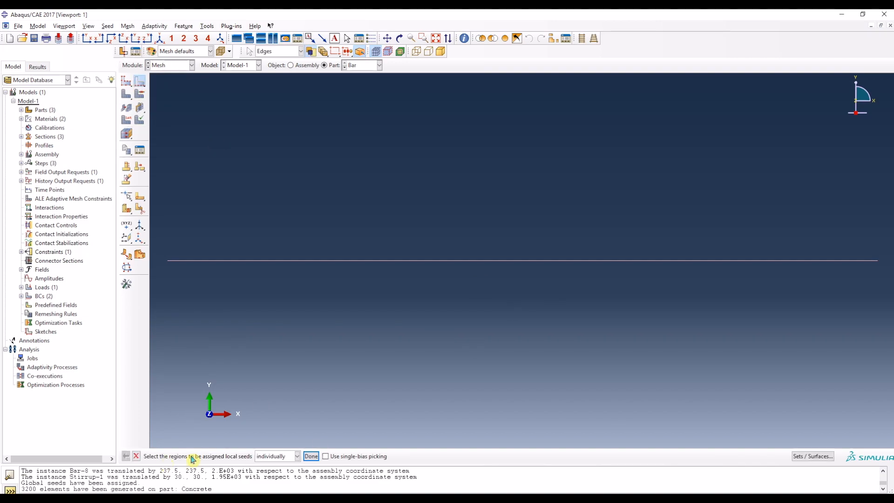
drag(626, 267, 520, 235)
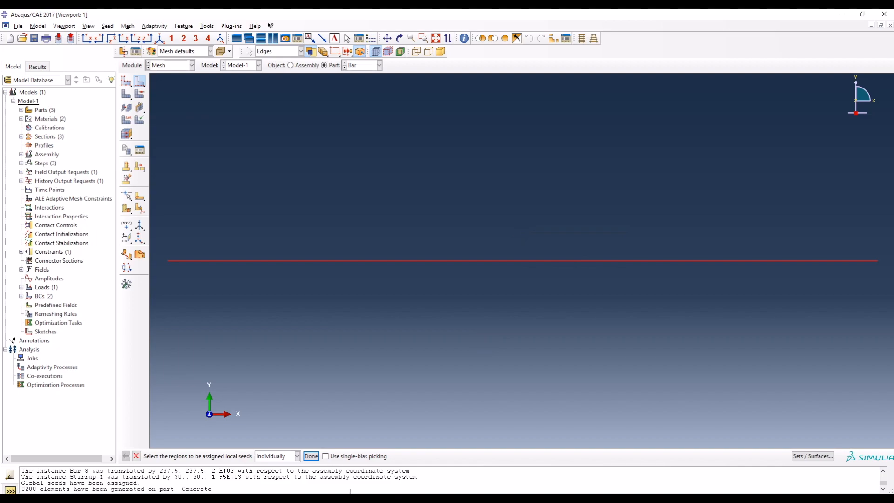
click(311, 456)
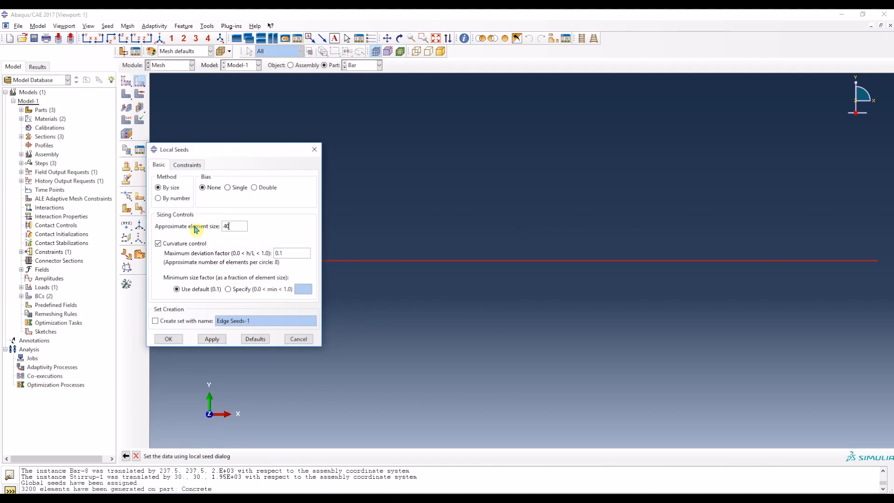
click(211, 339)
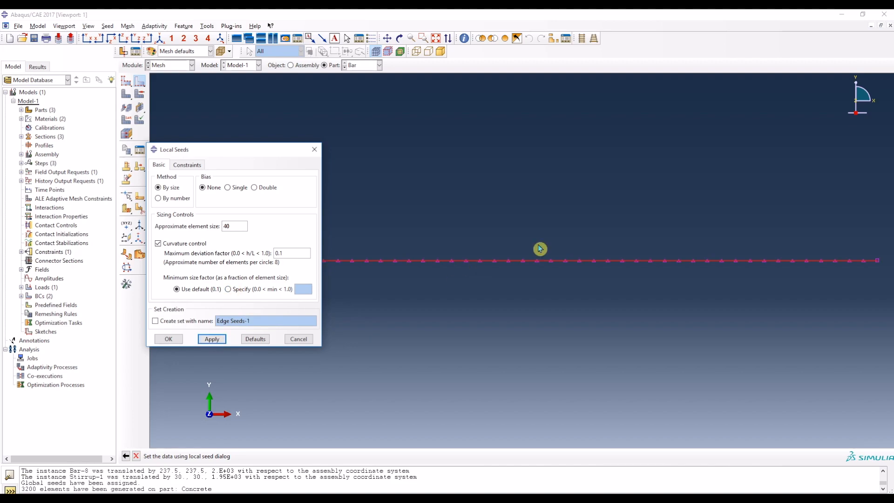
click(168, 338)
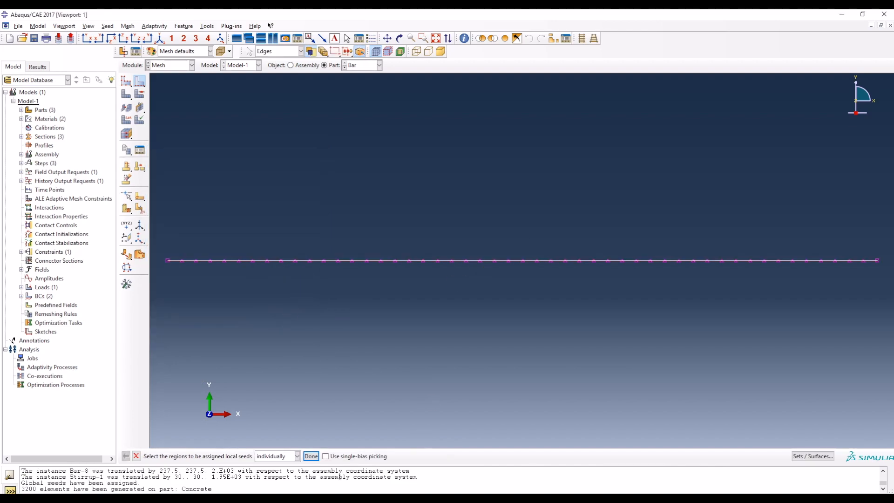
click(126, 97)
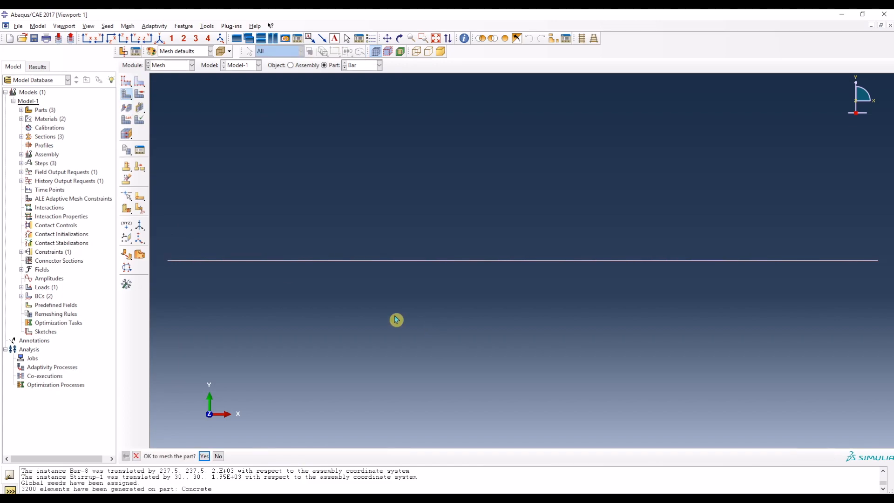
click(204, 457)
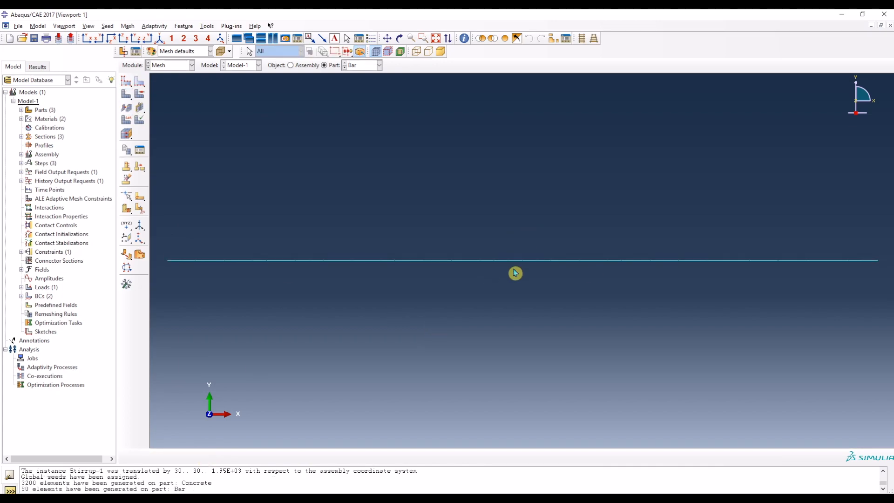
Step: Assign the standard linear Truss element type T3D2 to all edges of the Stirrup part
click(358, 65)
click(359, 94)
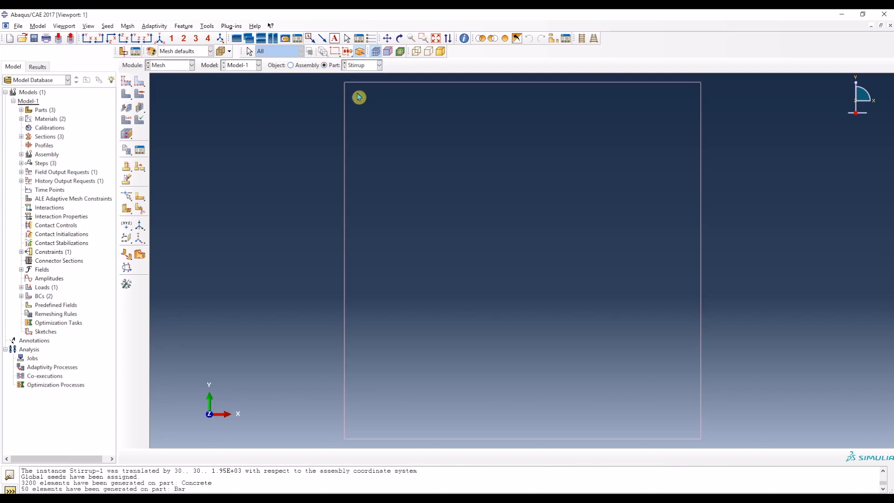
click(127, 27)
click(142, 55)
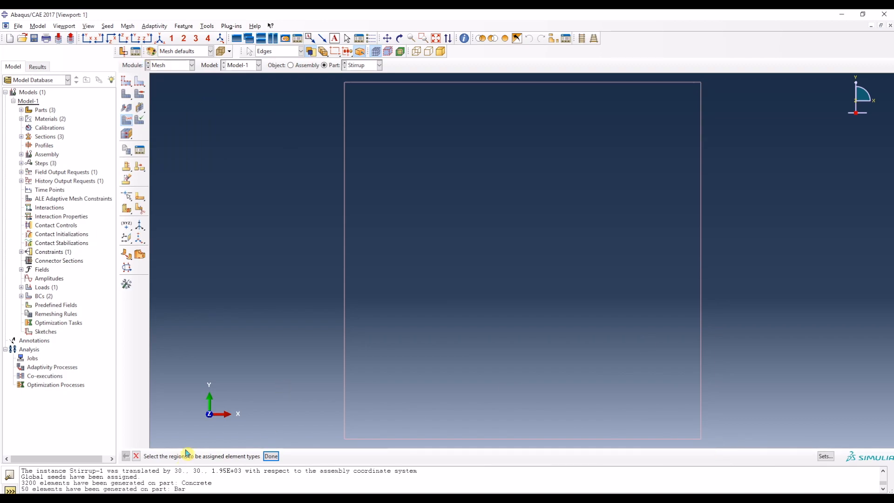
drag(713, 445, 301, 81)
click(271, 456)
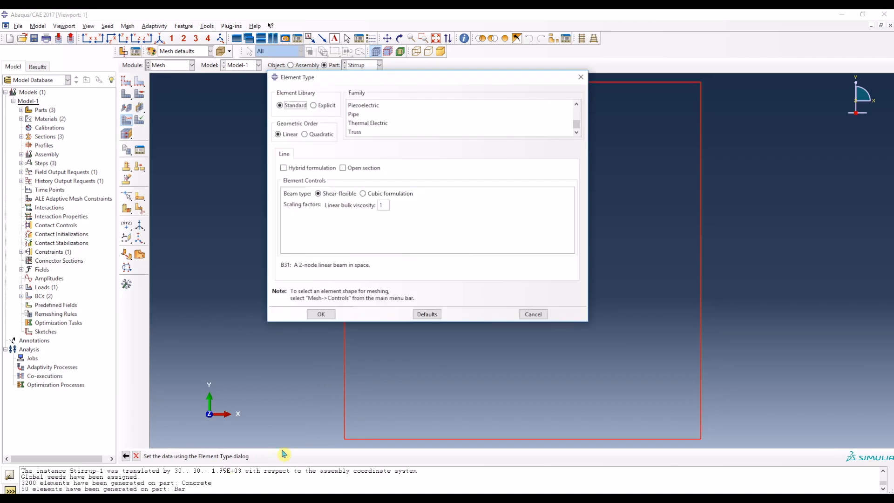
click(362, 133)
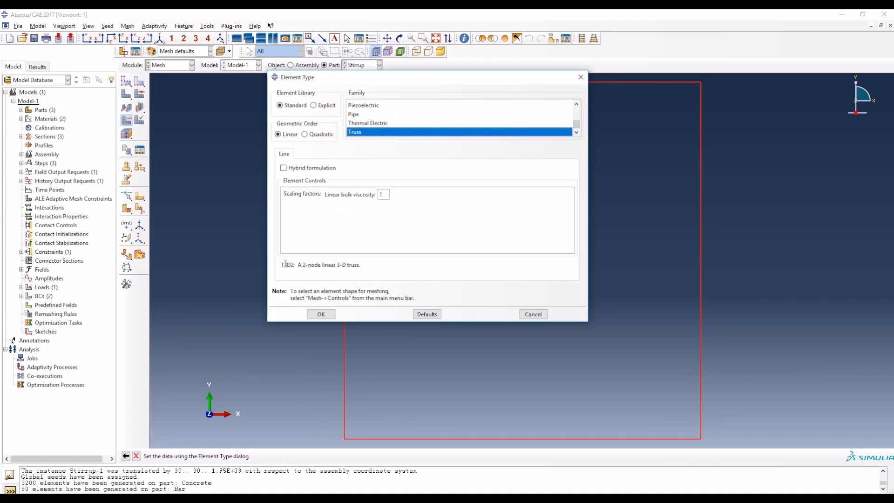
click(320, 313)
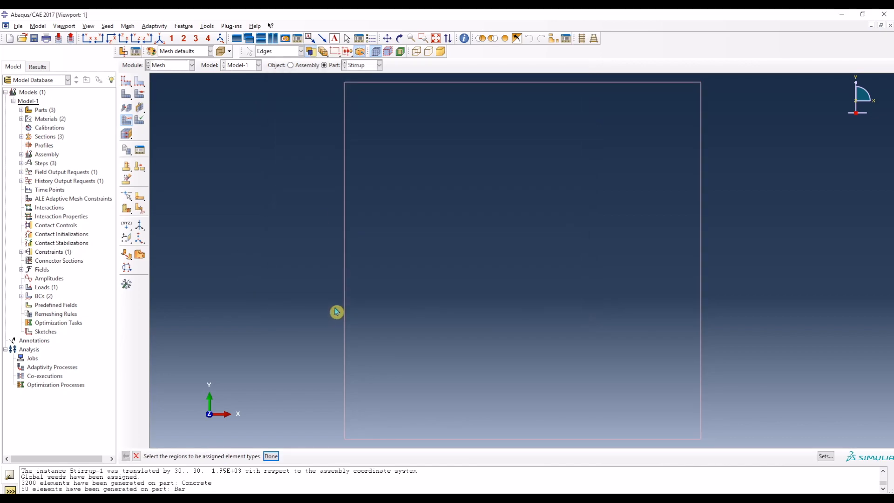
Step: Seed all four Stirrup edges with an approximate element size of 40 and mesh the part
click(138, 83)
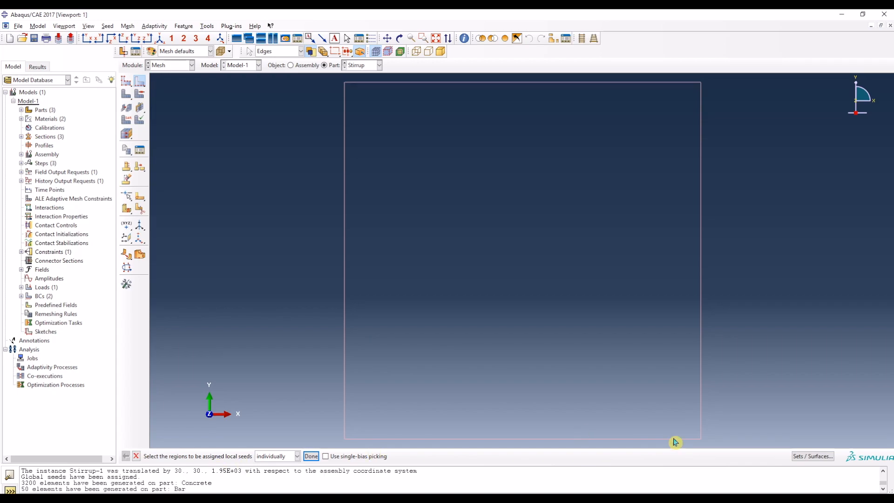
drag(710, 447, 326, 77)
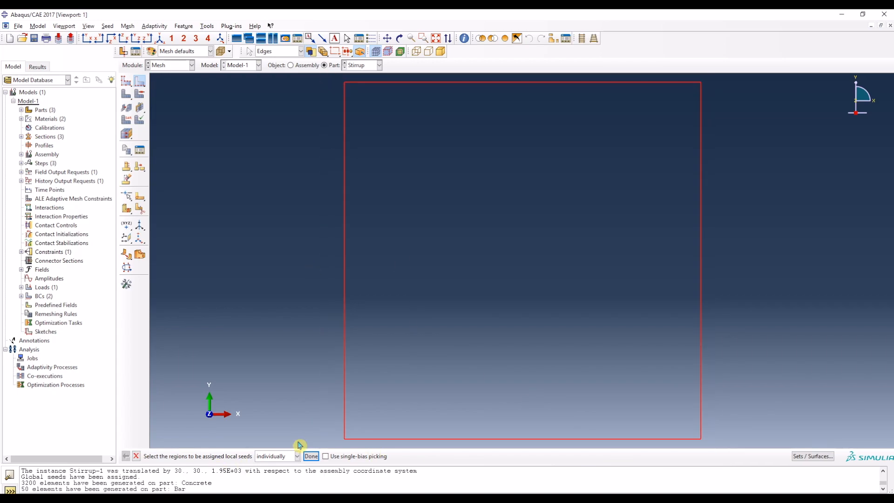
click(311, 456)
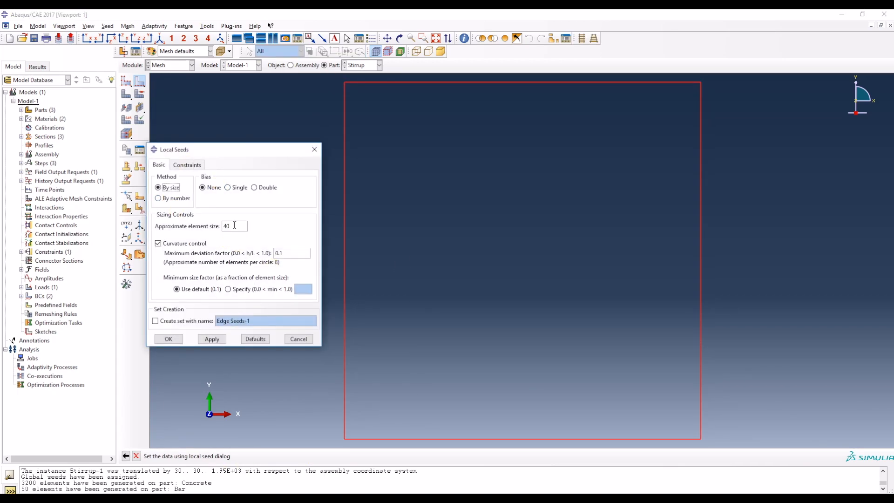
click(213, 340)
click(173, 340)
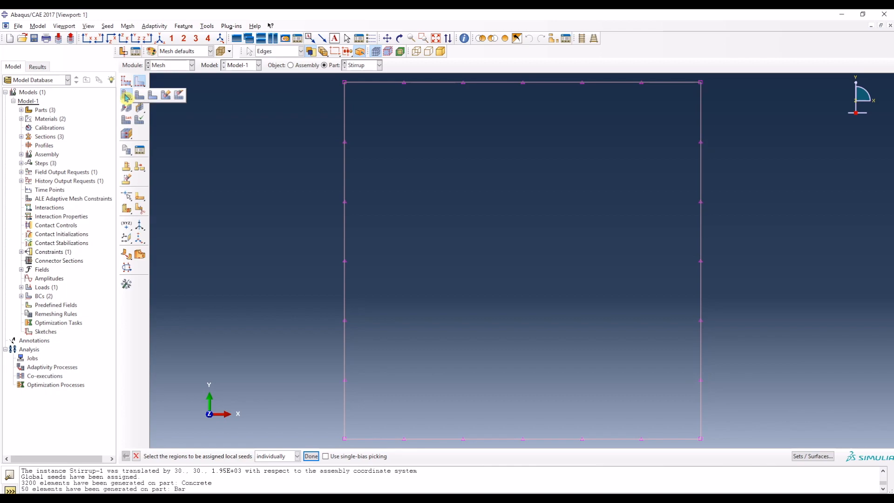
click(126, 96)
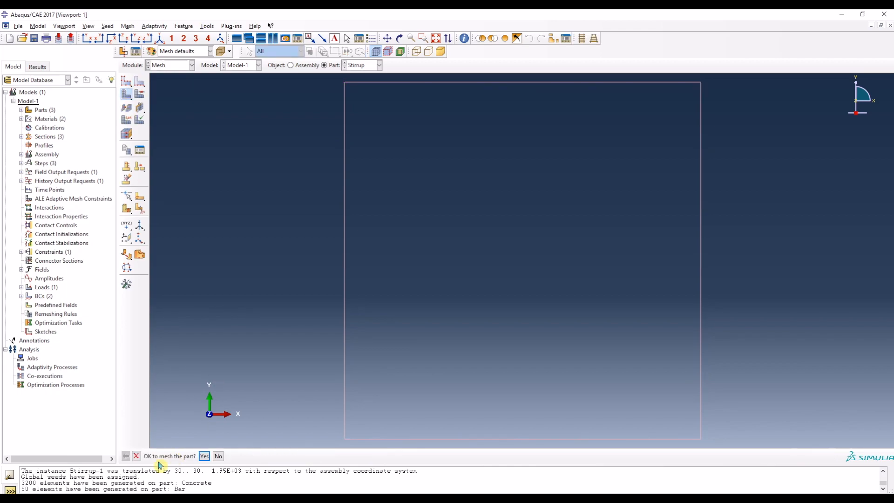
click(204, 456)
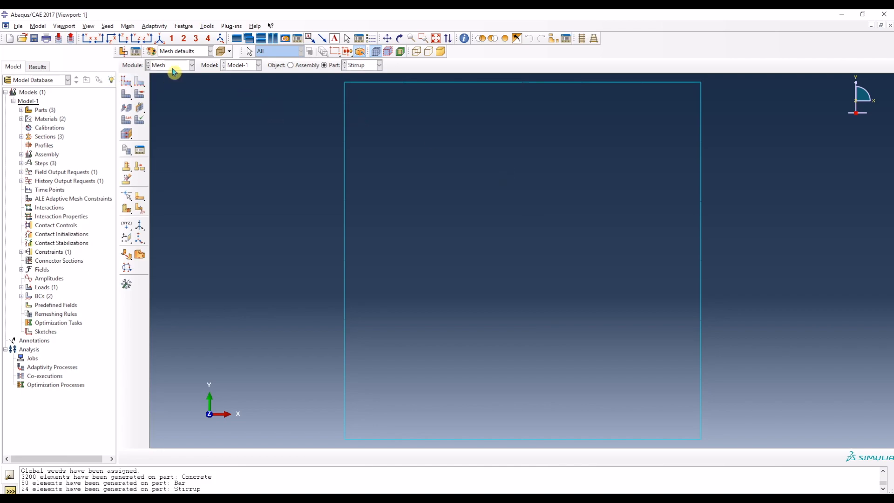
Step: Review the load-displacement curve task in the Word document and return to Abaqus
click(173, 70)
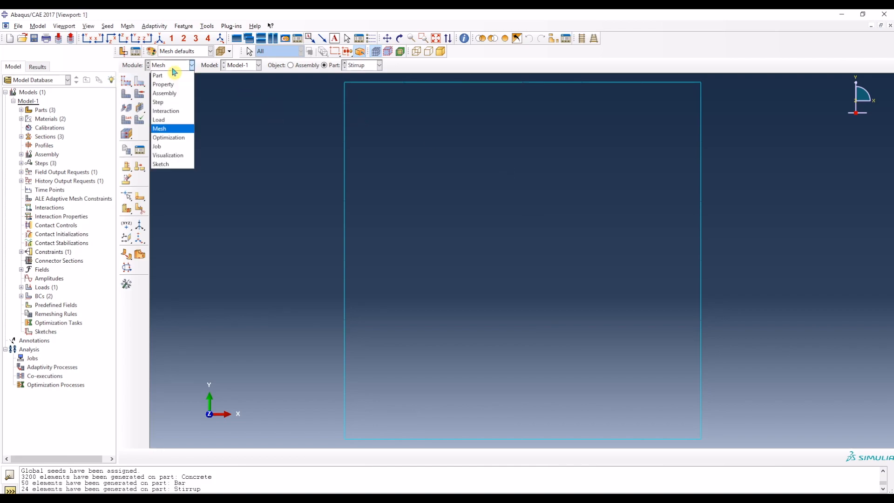
click(170, 148)
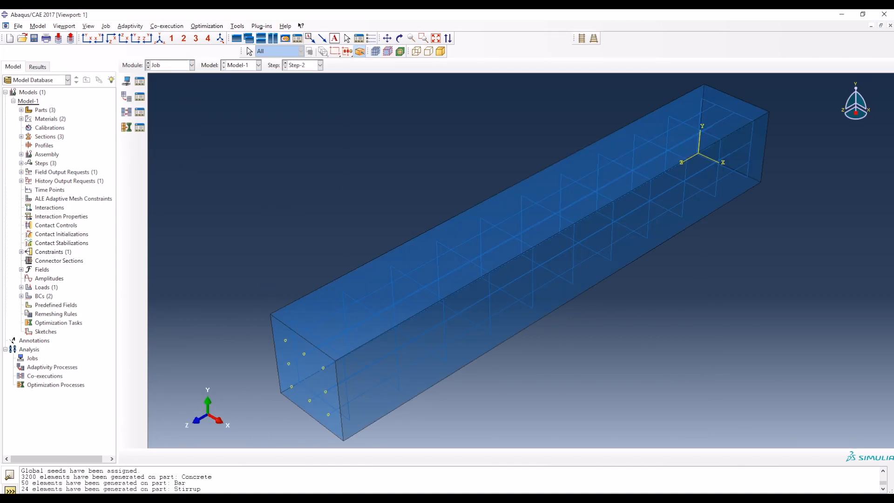
key(alt+Tab)
drag(65, 150, 292, 152)
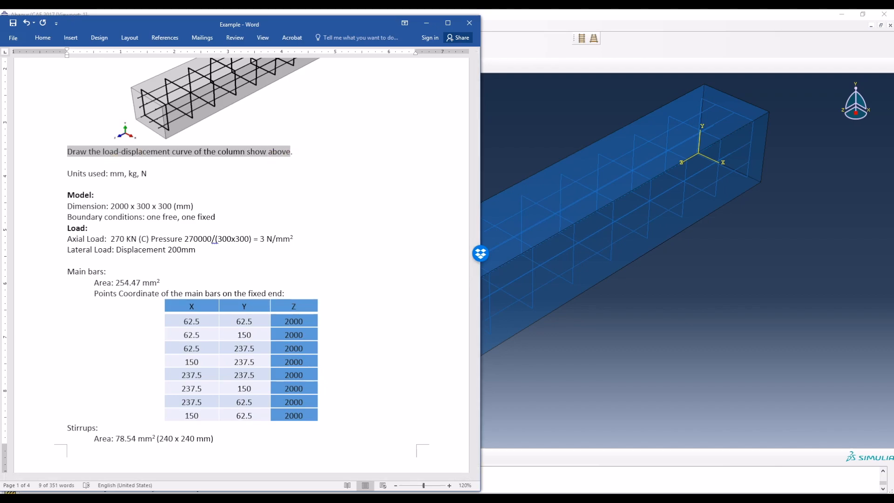
key(alt+Tab)
Step: Switch to the Step module, where the history output requests are managed
click(181, 70)
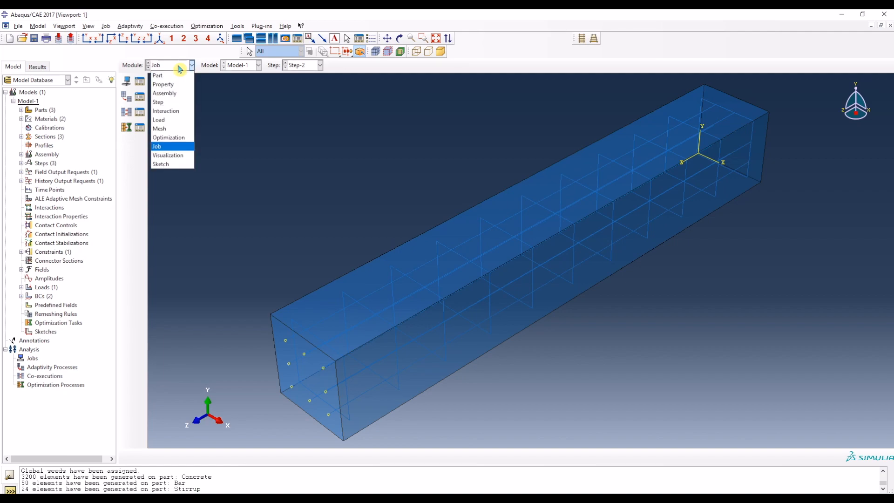
click(171, 99)
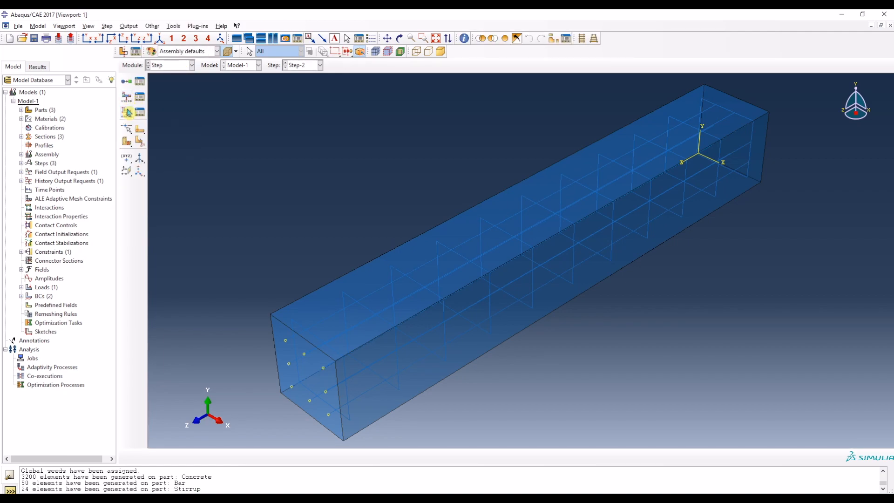
click(127, 113)
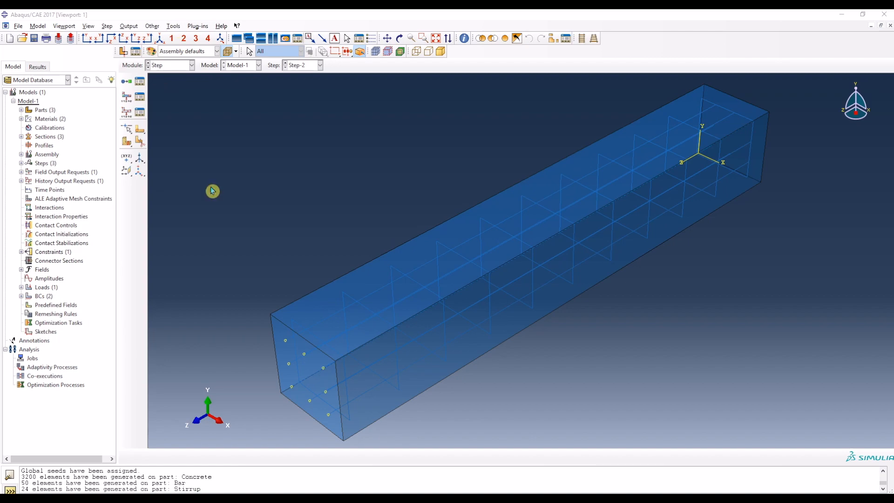
Step: Create a geometry set named RF2 from the column's near end face
click(172, 27)
mouse_move(223, 56)
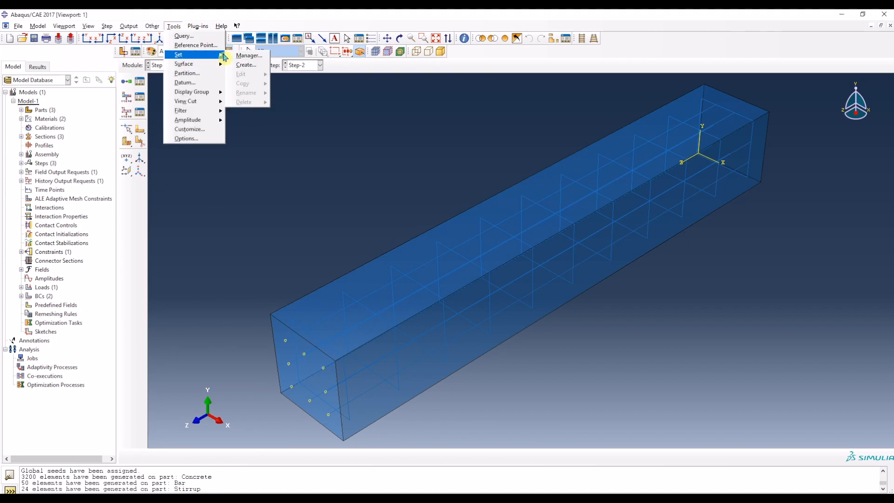
click(251, 65)
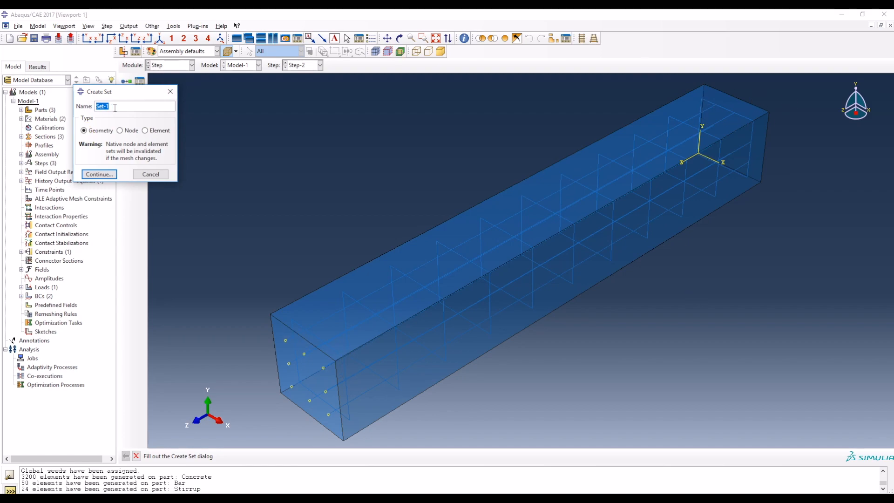
text(RF2)
click(105, 173)
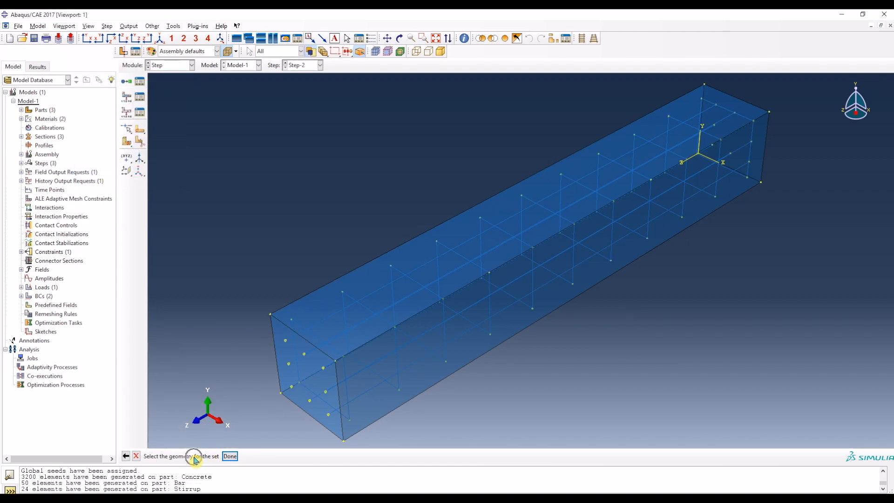
click(278, 325)
click(277, 326)
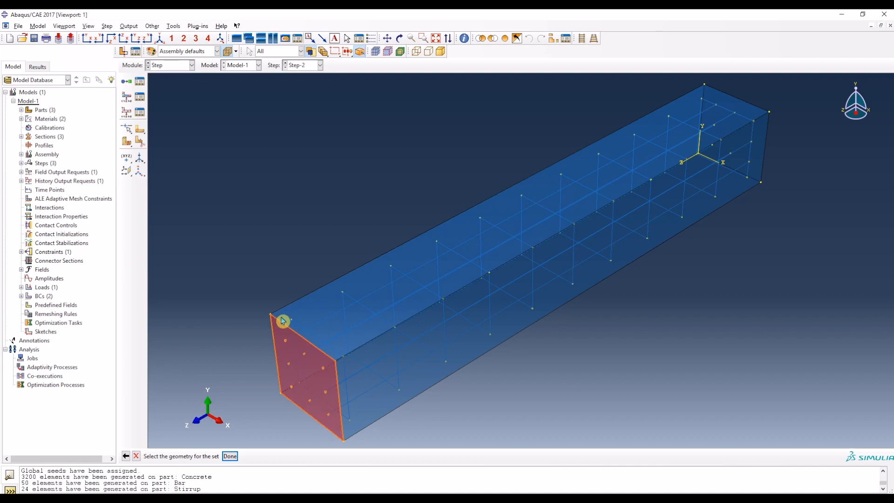
click(230, 456)
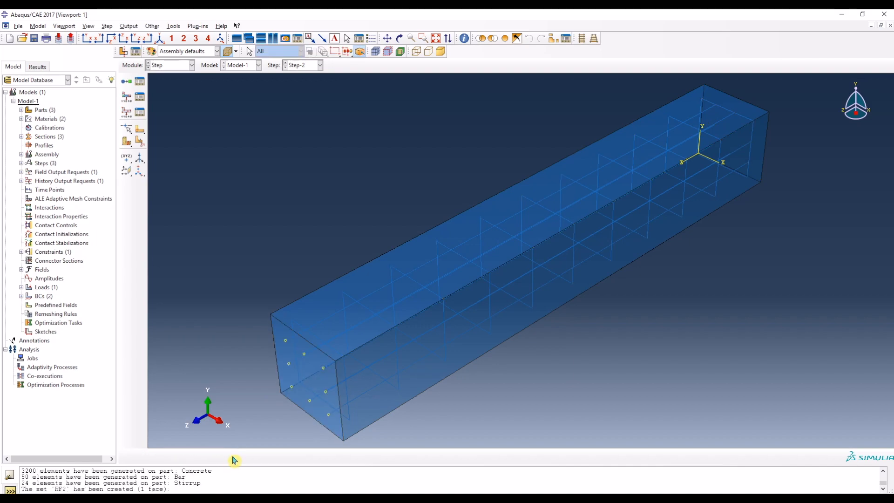
Step: Create a node set named U2 from two diagonally opposite corner nodes of the column's far end face
click(173, 26)
mouse_move(197, 55)
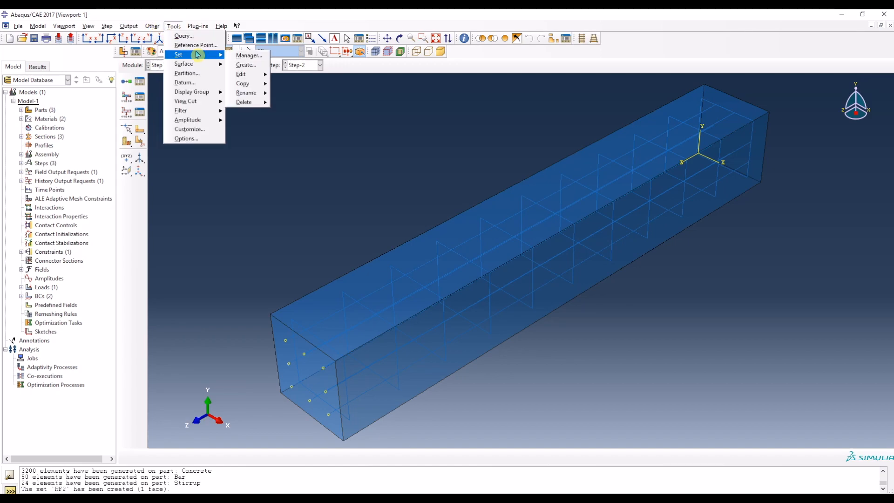
click(248, 64)
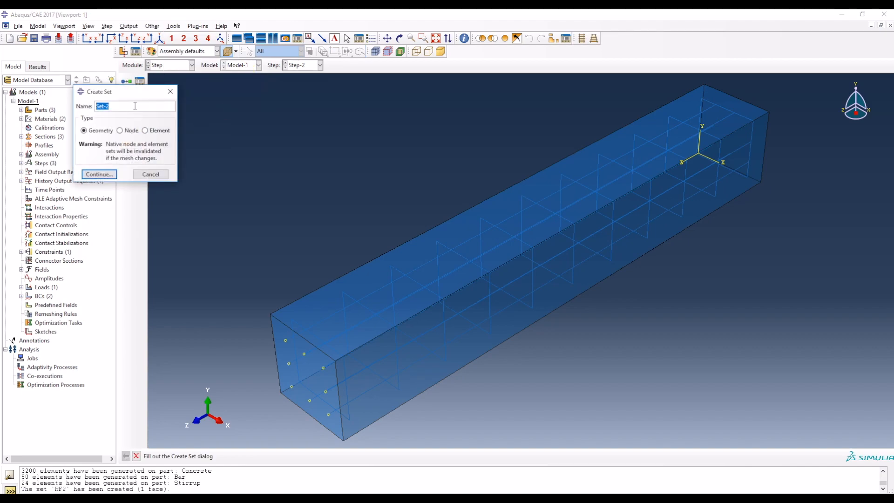
text(U2)
click(120, 130)
click(109, 174)
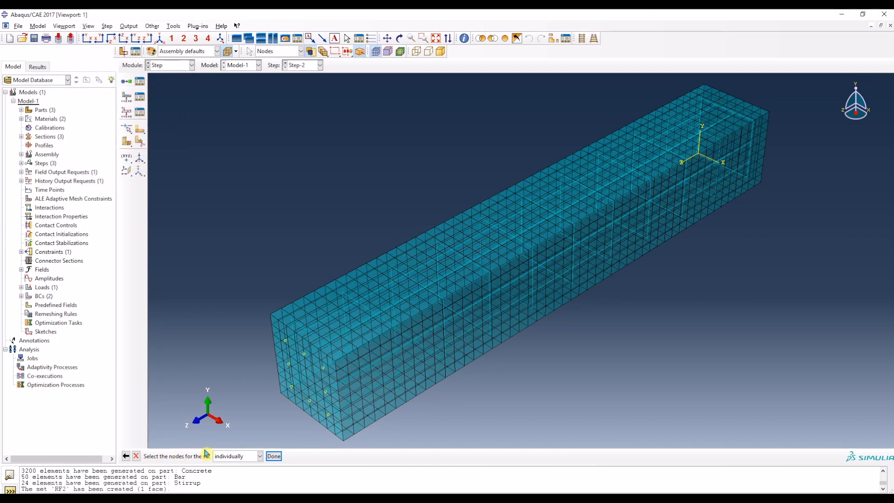
click(705, 85)
click(761, 182)
click(275, 457)
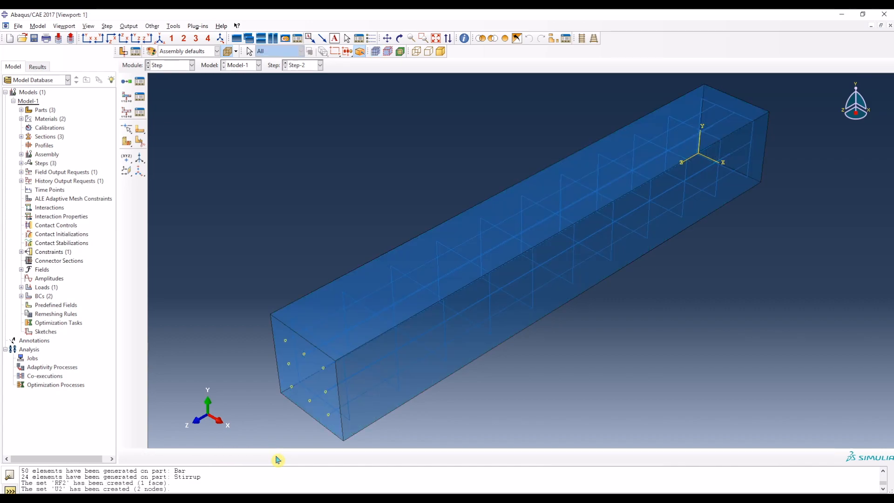
Step: Create a history output request named RF2 in Step-2 for set RF2, with reaction force RF2 as its only output variable
click(127, 114)
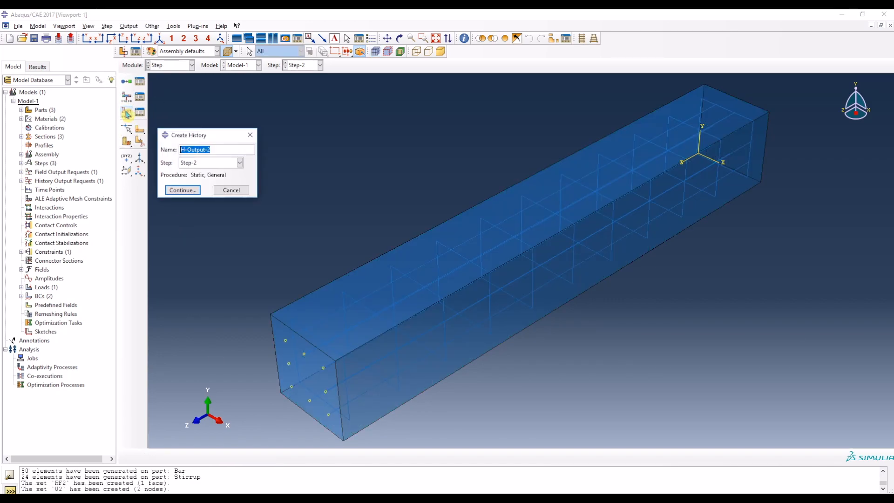
text(RF2)
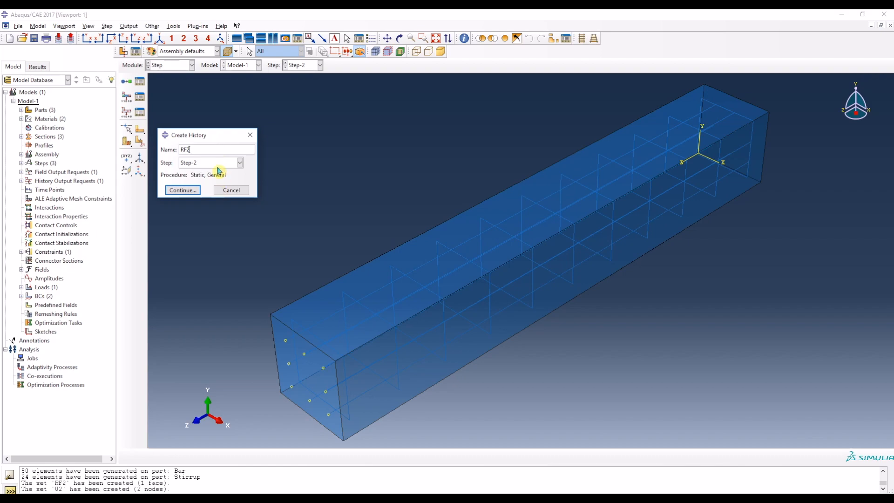
click(174, 190)
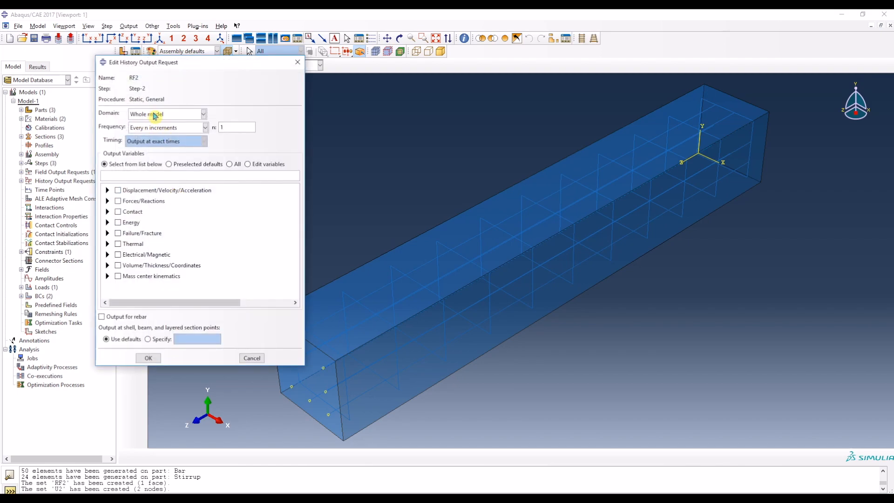
click(153, 114)
click(149, 131)
click(245, 117)
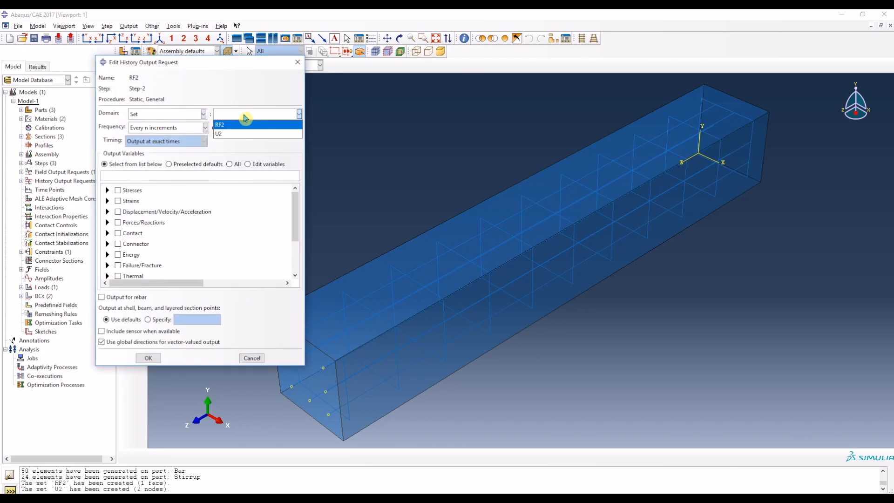
click(240, 123)
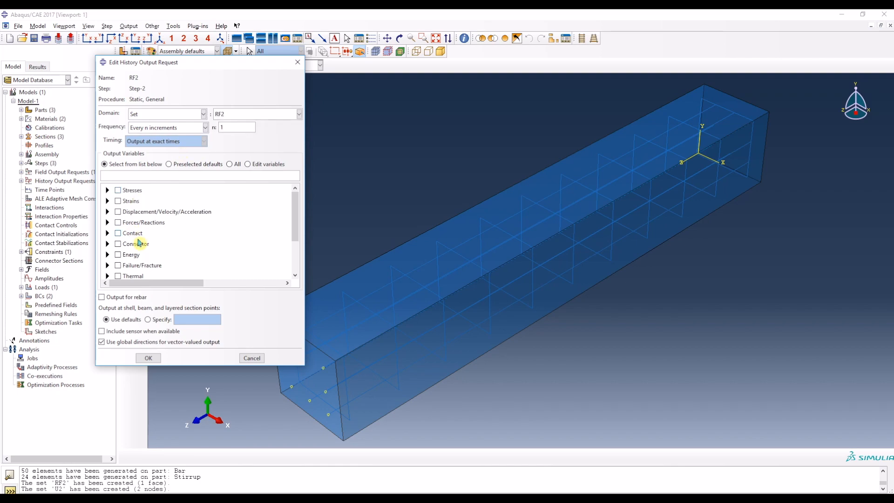
click(108, 222)
click(119, 231)
click(139, 249)
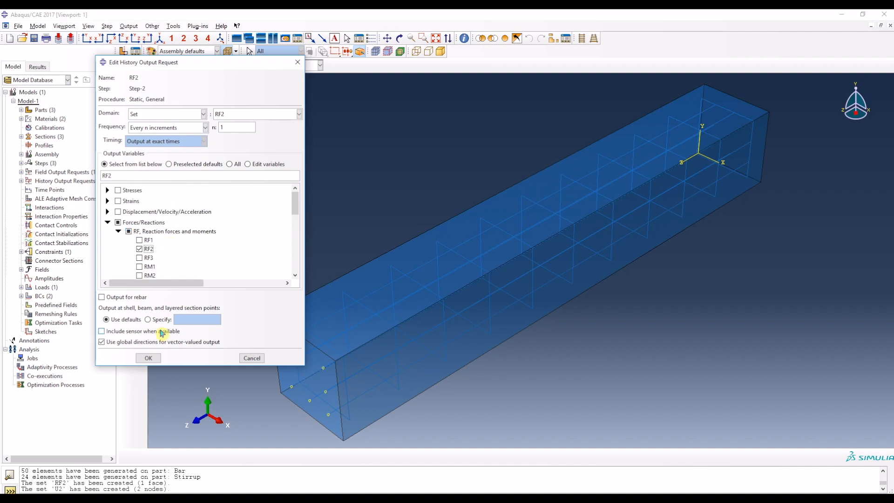
click(148, 358)
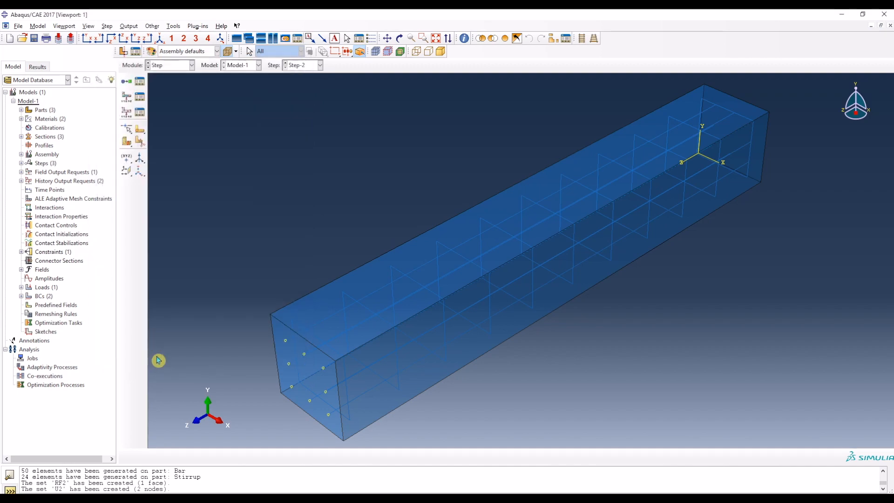
Step: Create a history output request named U2 in Step-2 for set U2, with displacement U2 as its output variable
click(129, 115)
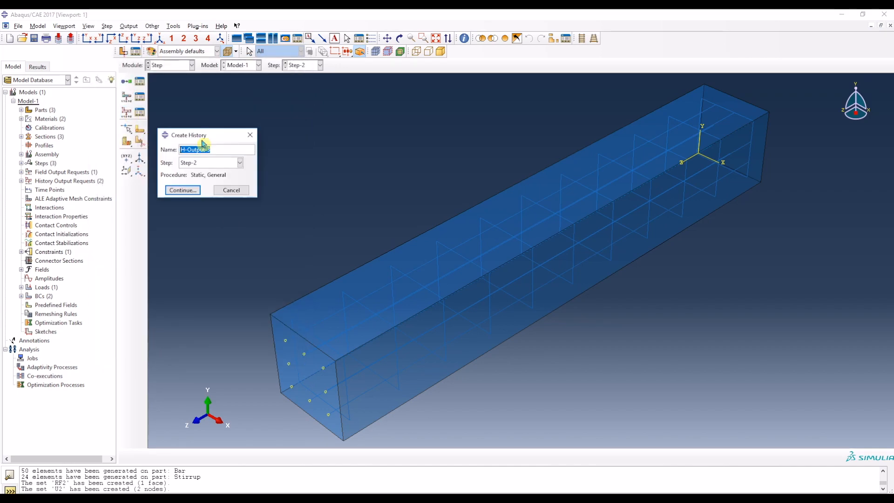
text(U2)
click(192, 190)
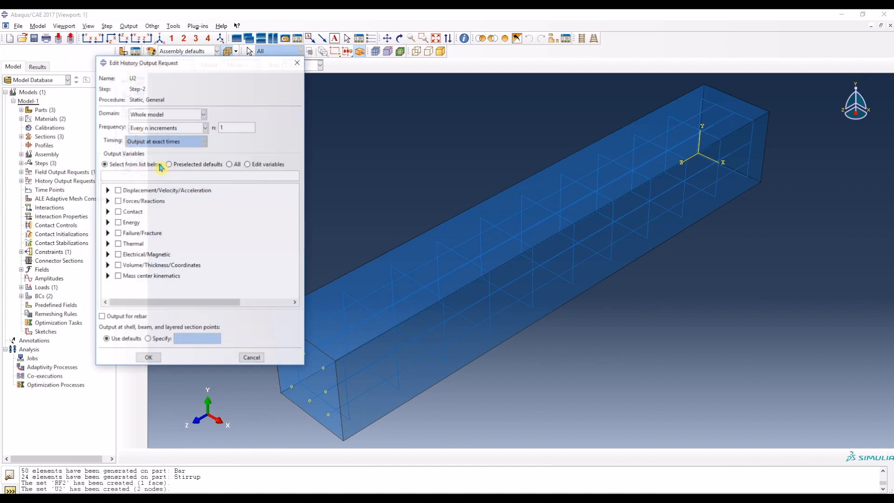
click(181, 116)
click(184, 133)
click(235, 116)
click(224, 134)
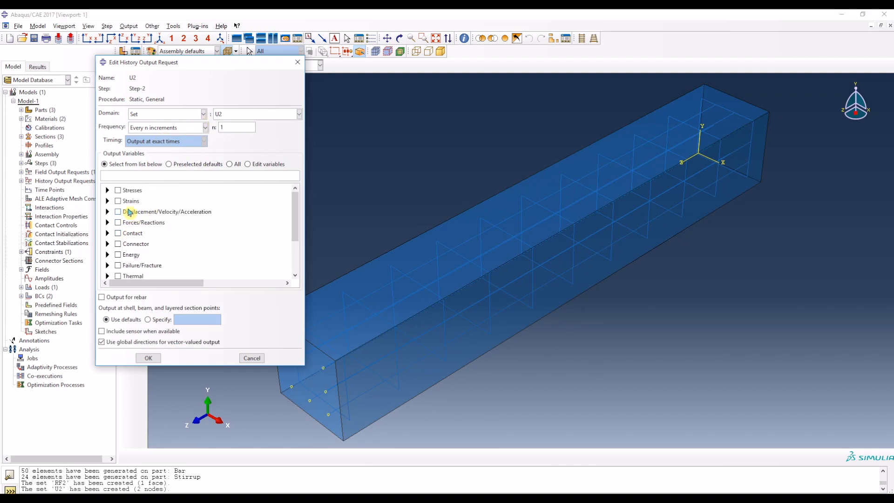
click(108, 212)
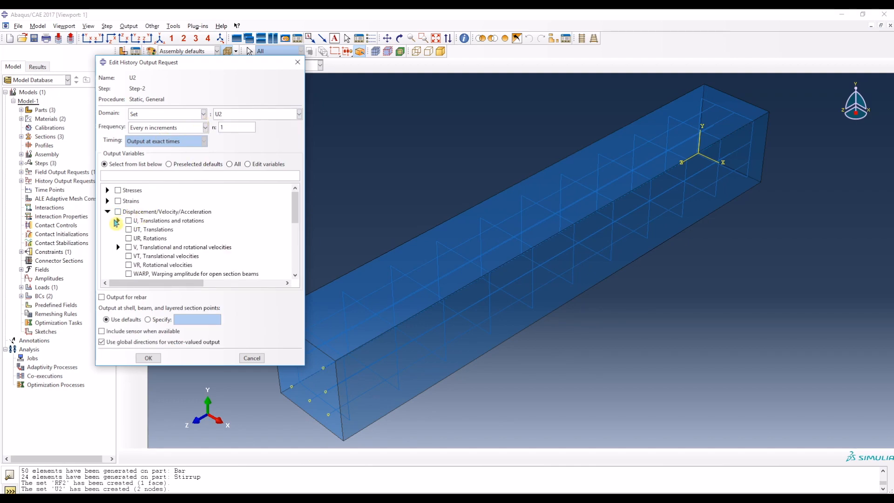
click(117, 221)
click(140, 238)
click(150, 359)
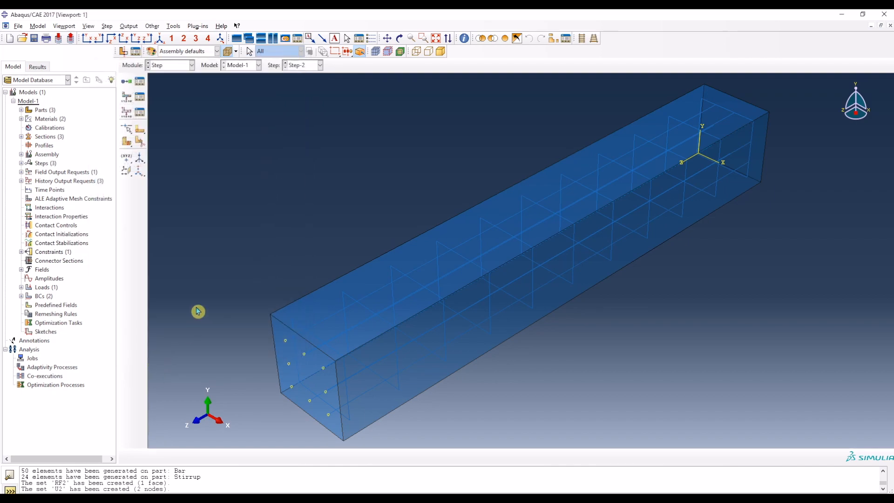
Step: Switch to the Job module and create a full analysis job named Job-RC-Column for Model-1
click(168, 68)
click(162, 146)
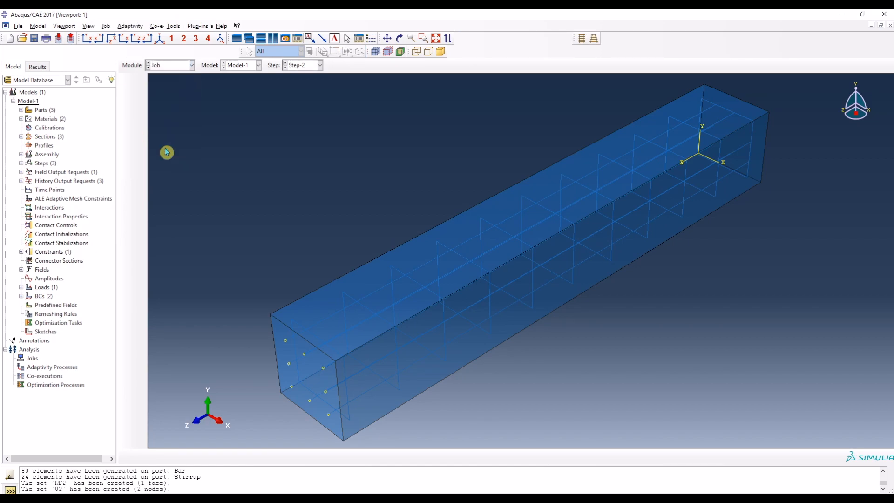
click(129, 83)
click(470, 144)
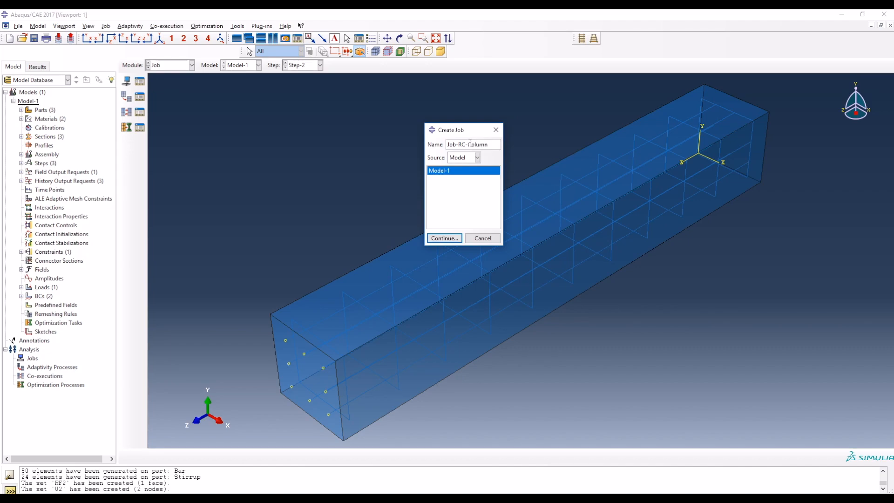
click(446, 237)
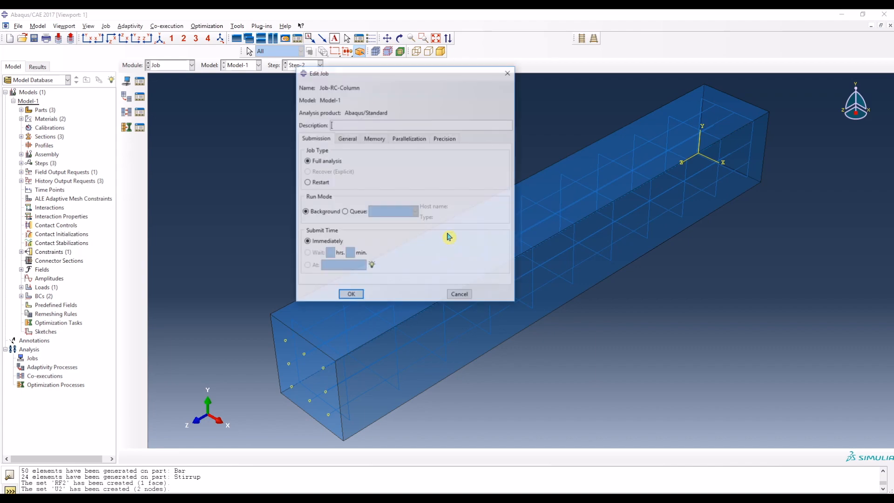
click(351, 296)
Step: Submit Job-RC-Column for analysis and open its monitor
click(140, 82)
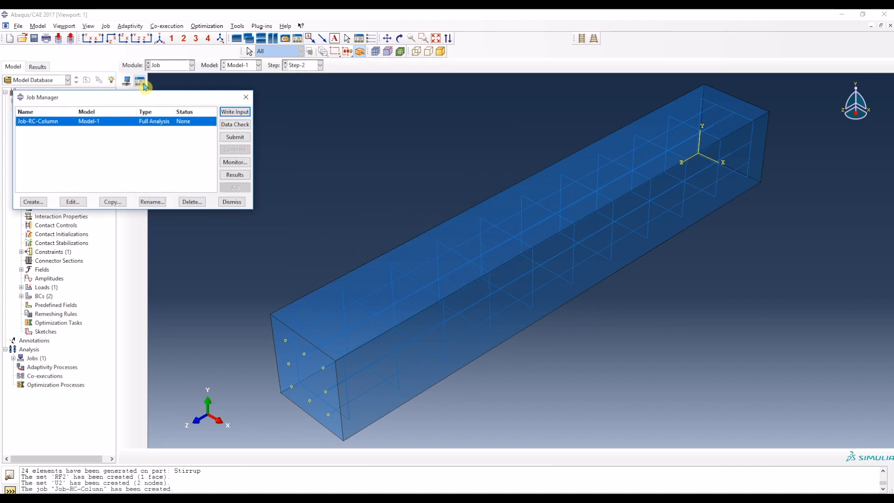
click(236, 138)
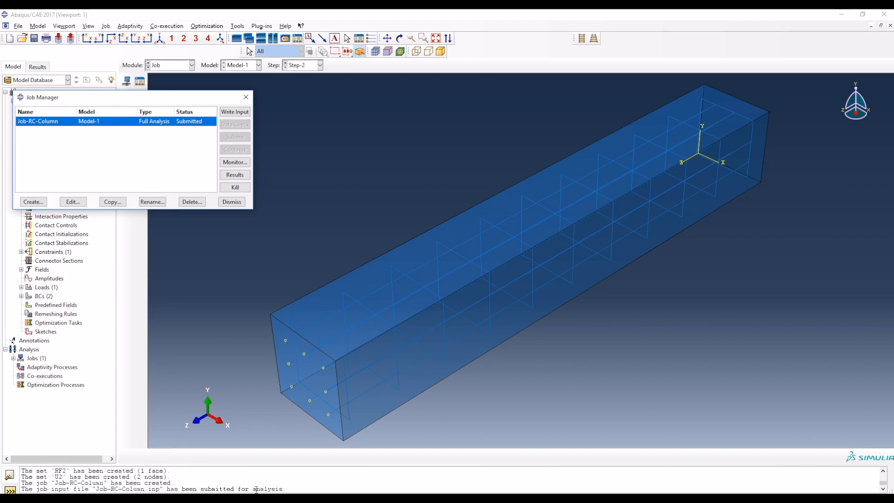
click(234, 163)
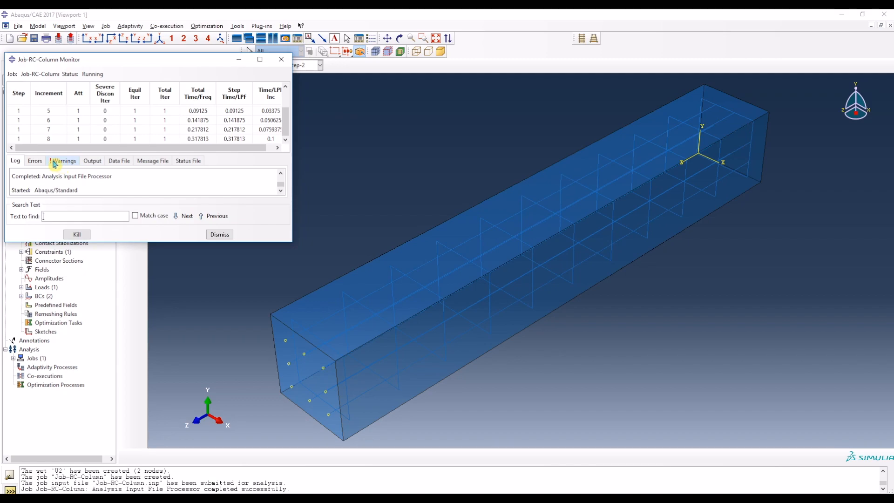
Step: Check the job's warnings, errors and log in an enlarged monitor until the analysis ends, and dismiss the monitor
click(62, 162)
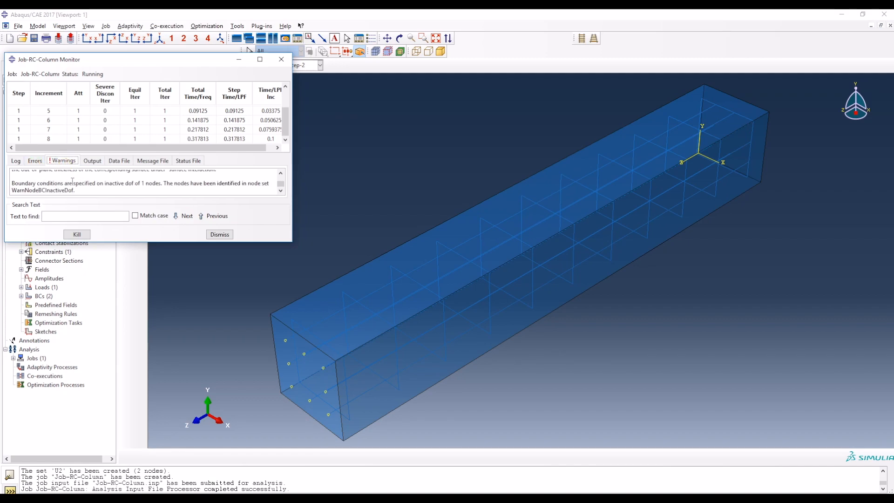
click(38, 162)
click(15, 161)
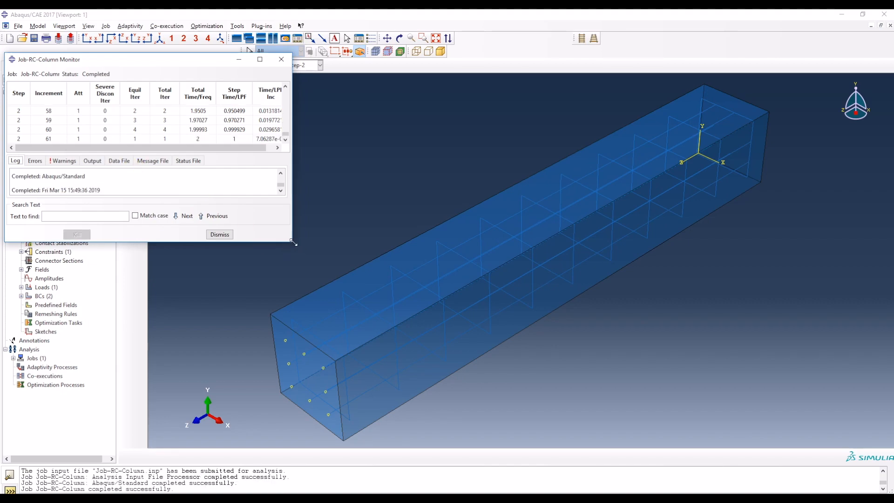
drag(292, 246, 305, 330)
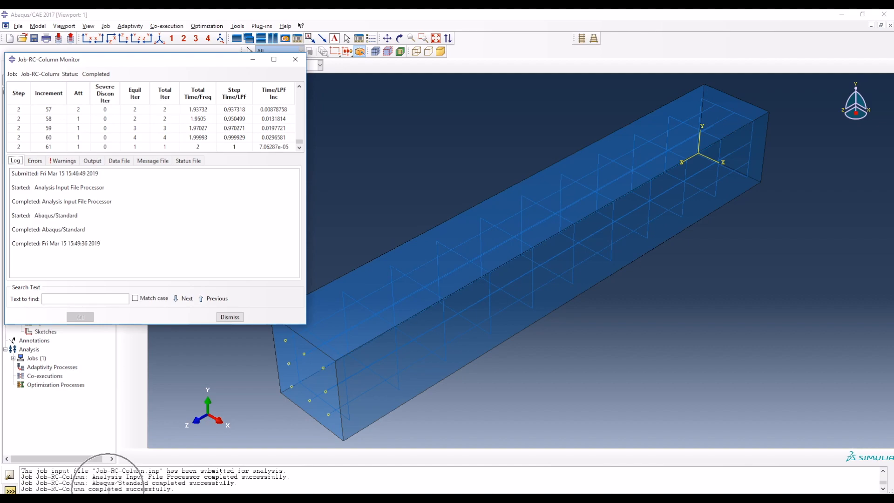
click(230, 317)
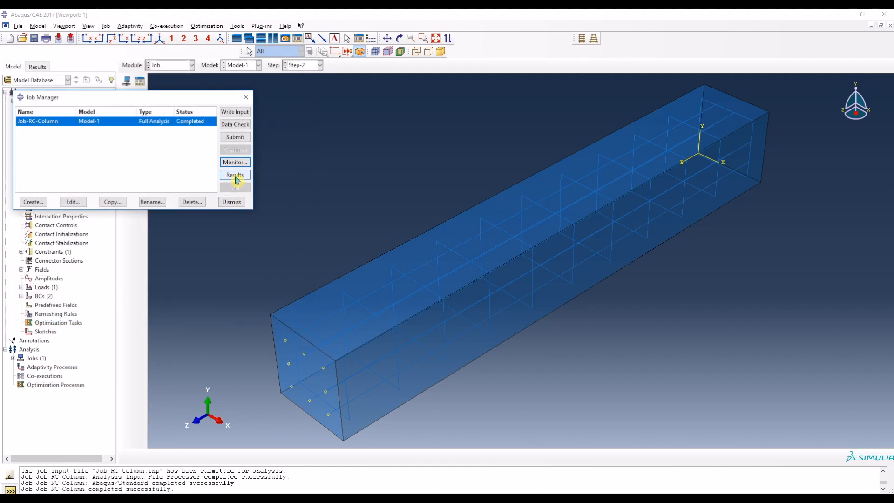
Step: Open the results of Job-RC-Column and contour reaction force component RF2 on the deformed column
click(235, 175)
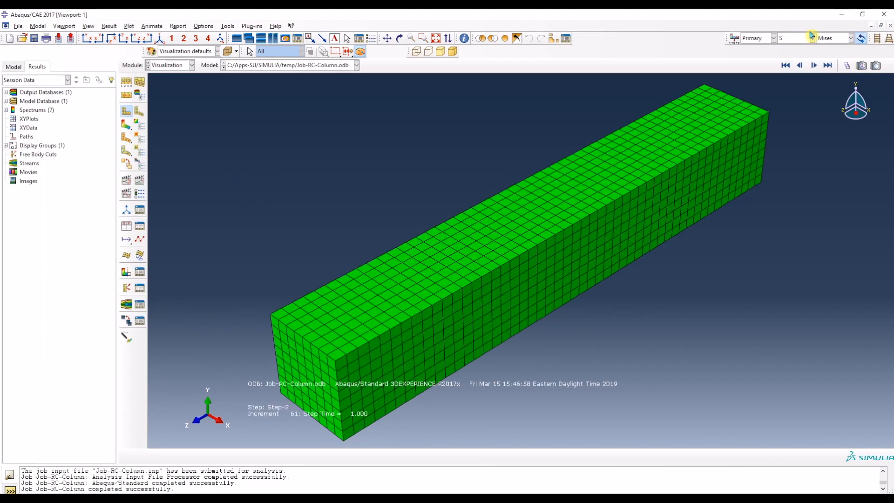
click(804, 40)
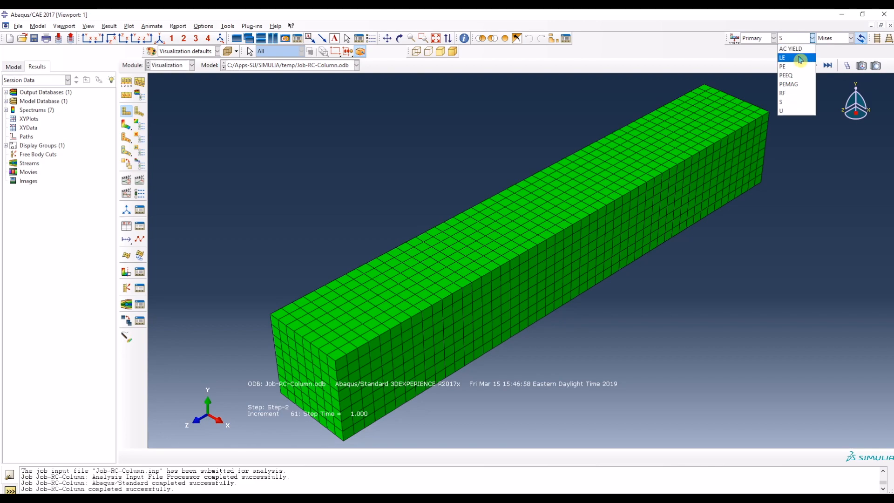
click(798, 94)
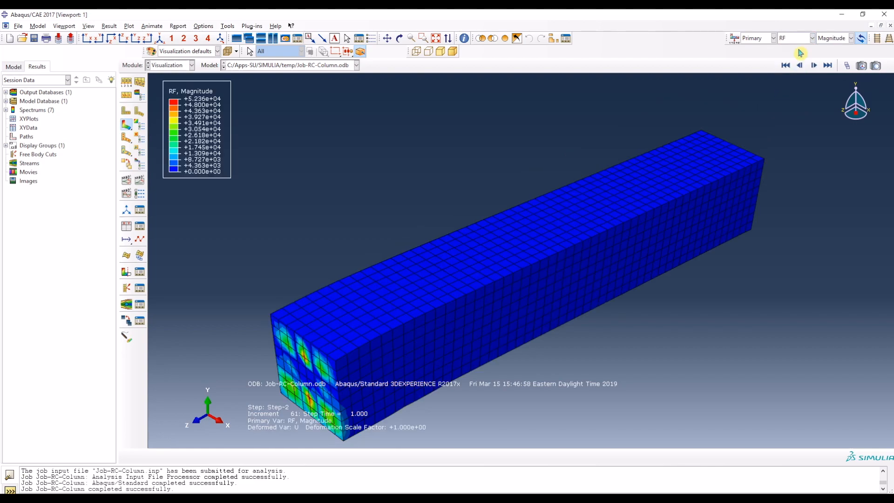
click(836, 39)
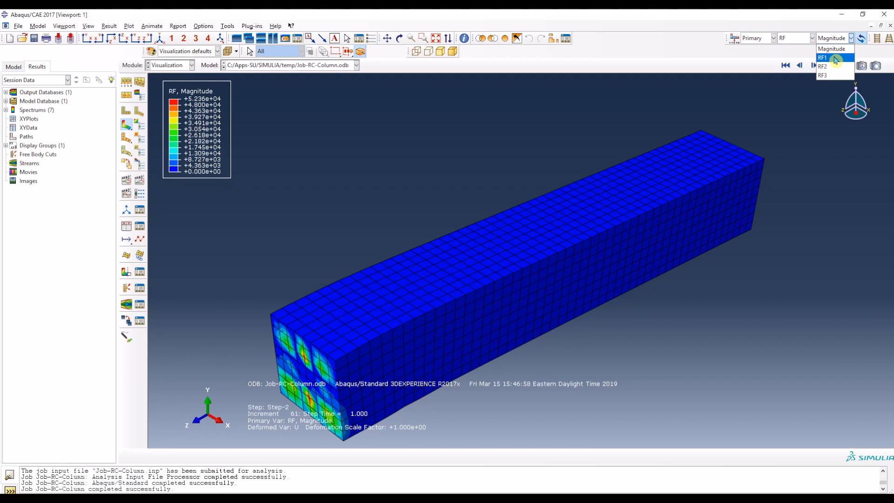
click(835, 66)
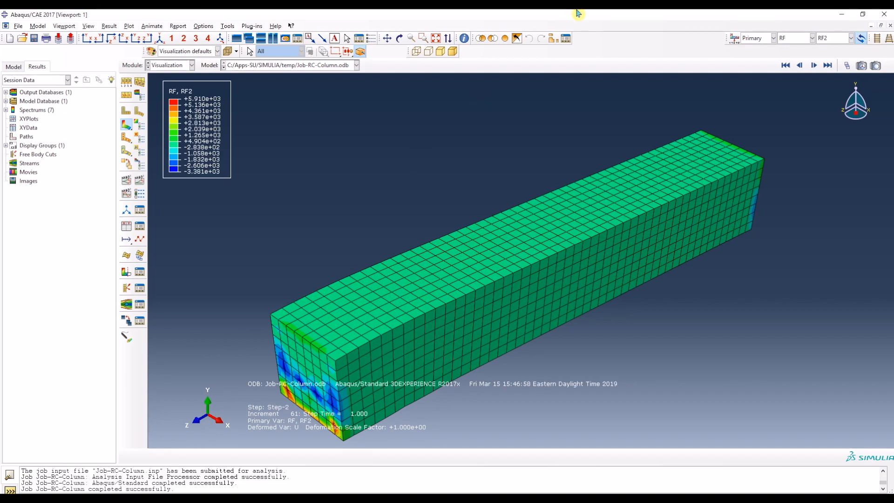
Step: Remove the CONCRETE-1 part instance from the displayed results so only the reinforcement is shown
click(554, 39)
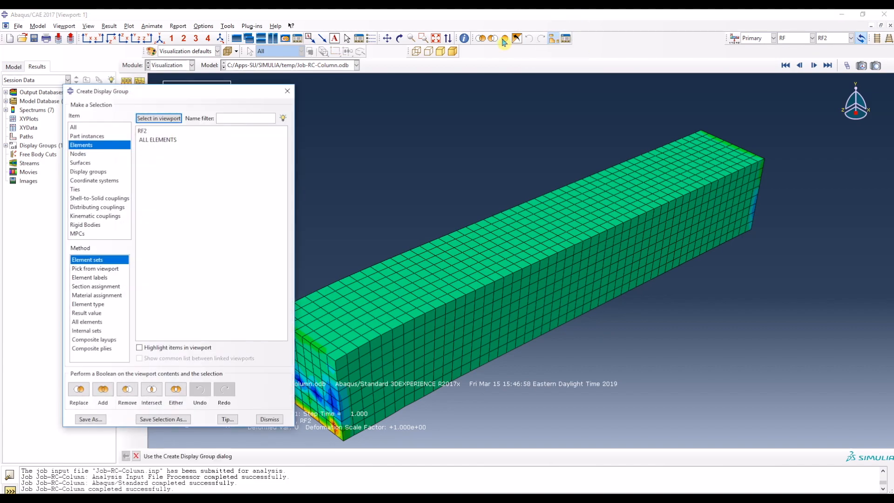
click(89, 136)
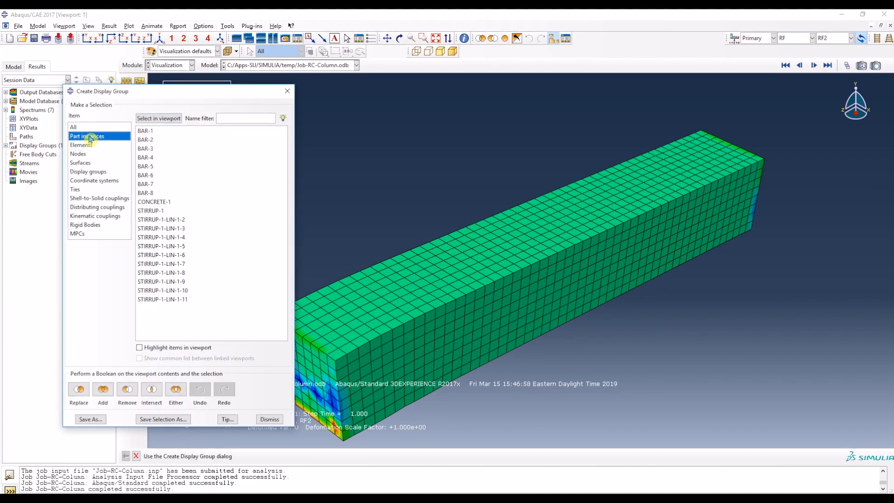
click(173, 203)
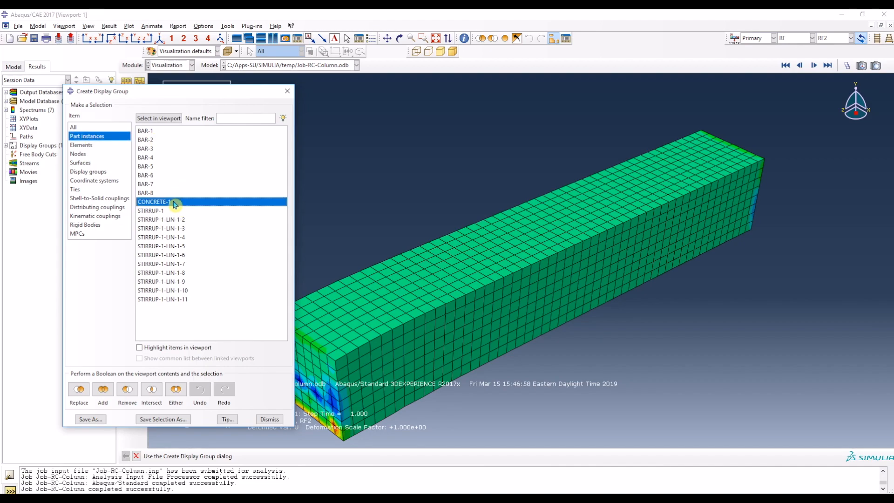
click(127, 392)
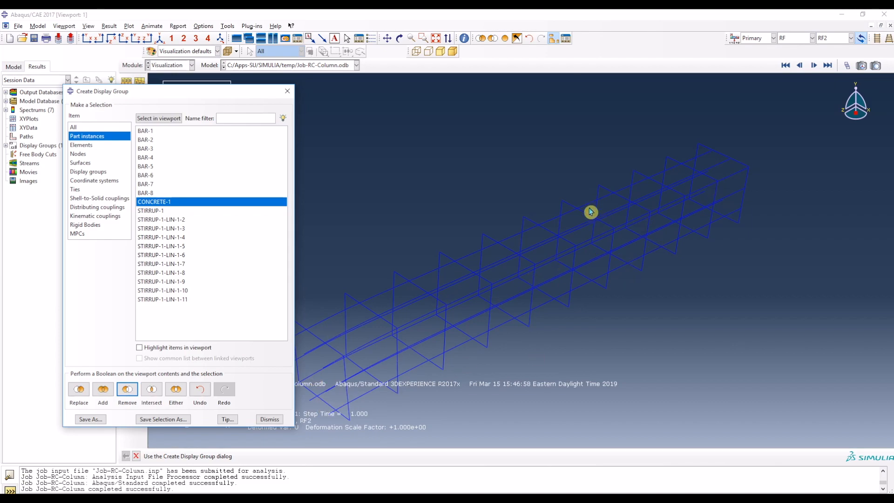
click(287, 92)
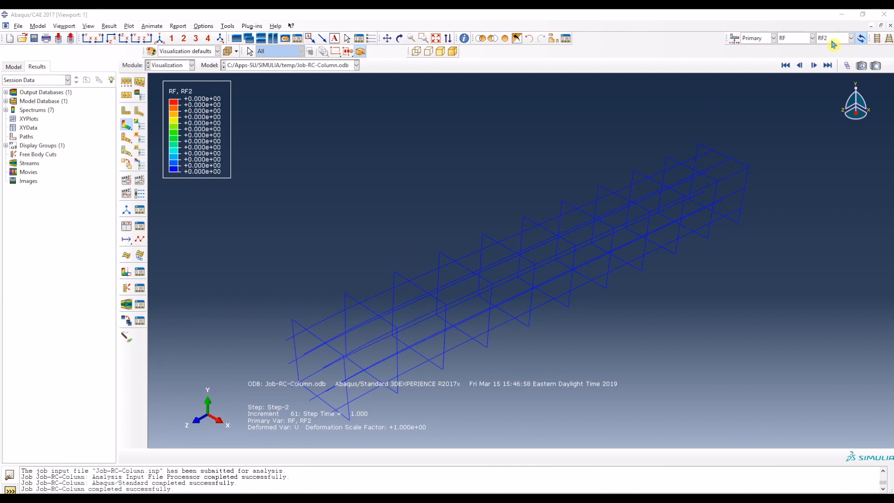
Step: Contour displacement component U2 on the reinforcement cage
click(812, 37)
click(791, 110)
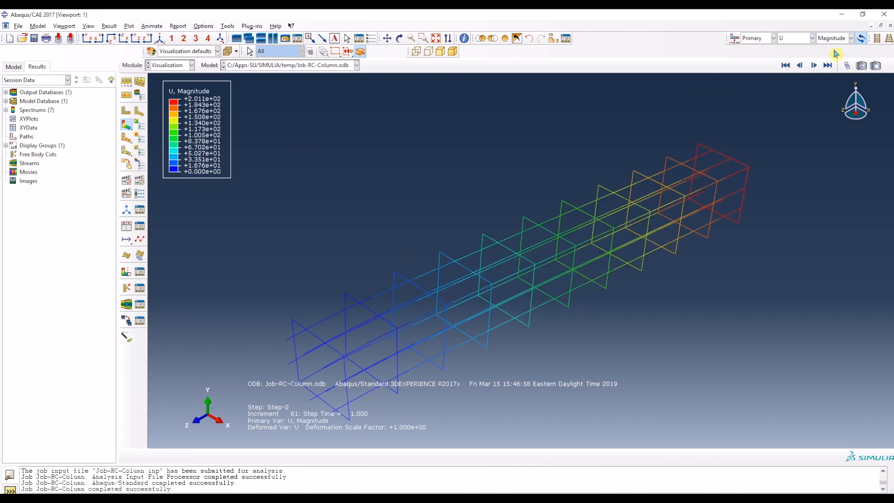
click(834, 37)
click(837, 68)
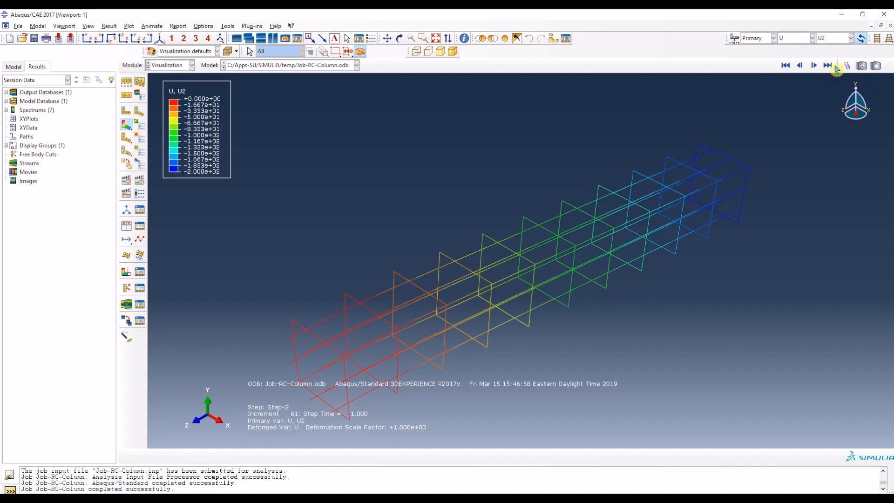
Step: Turn on rendering of beam profiles in the ODB display options with a scale factor of 1 and apply it
click(88, 27)
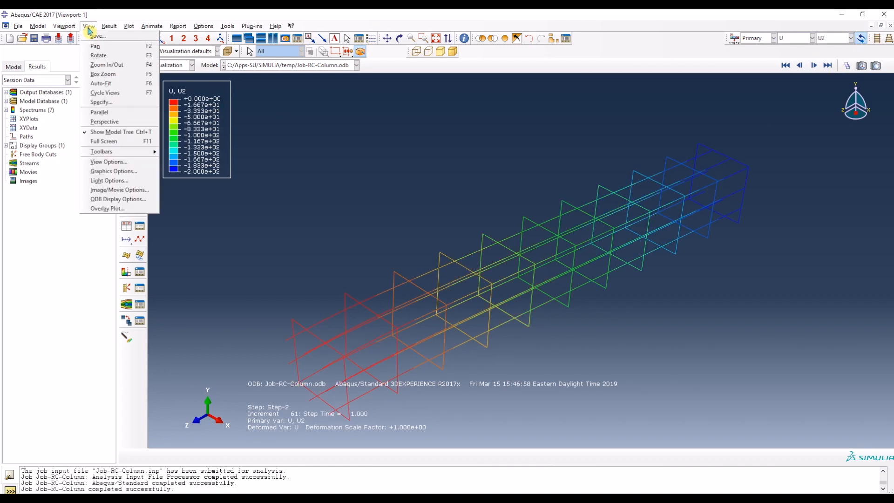
click(110, 201)
click(62, 270)
click(111, 367)
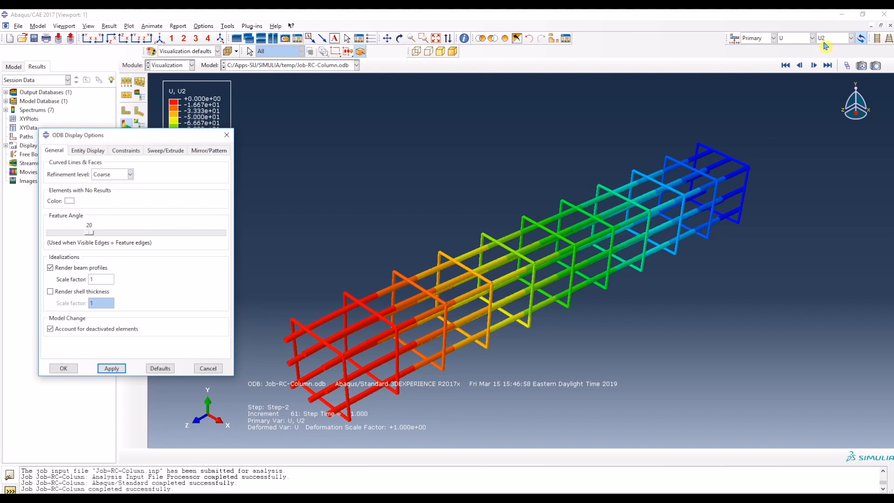
Step: View the reinforcement's displacement contours for U3, U1 and U3 again, and close the ODB display options
click(837, 38)
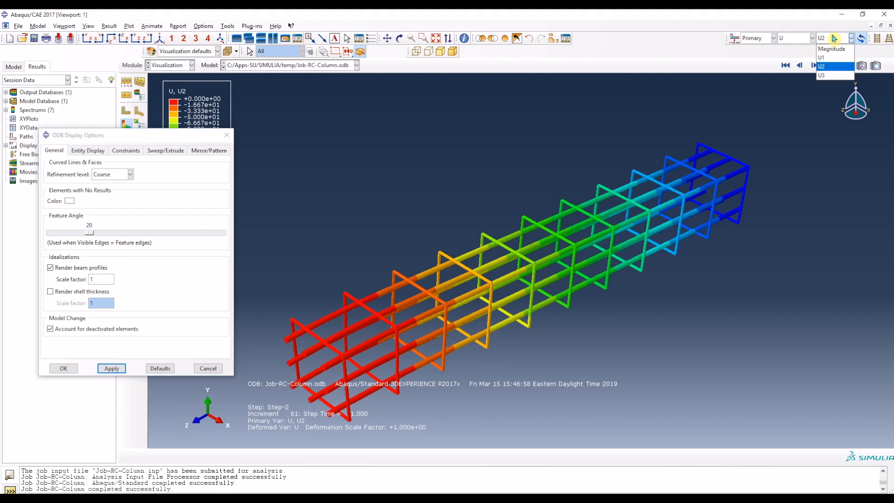
click(833, 75)
click(841, 39)
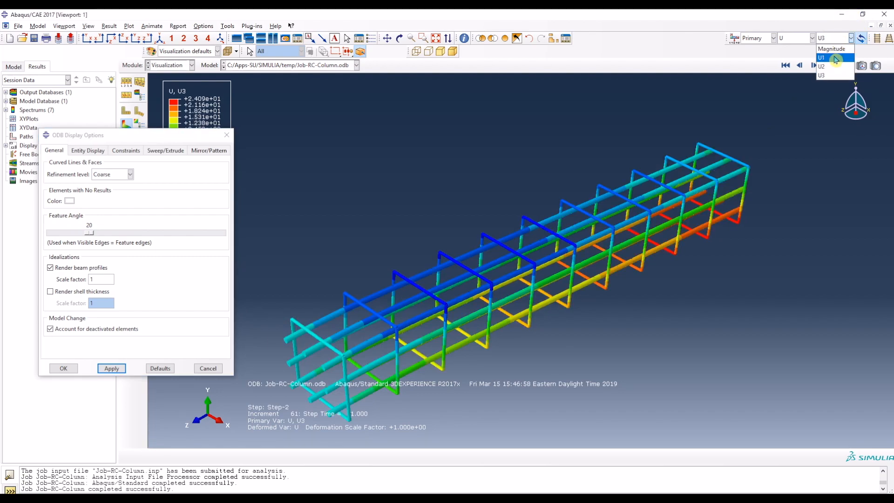
click(835, 58)
click(831, 39)
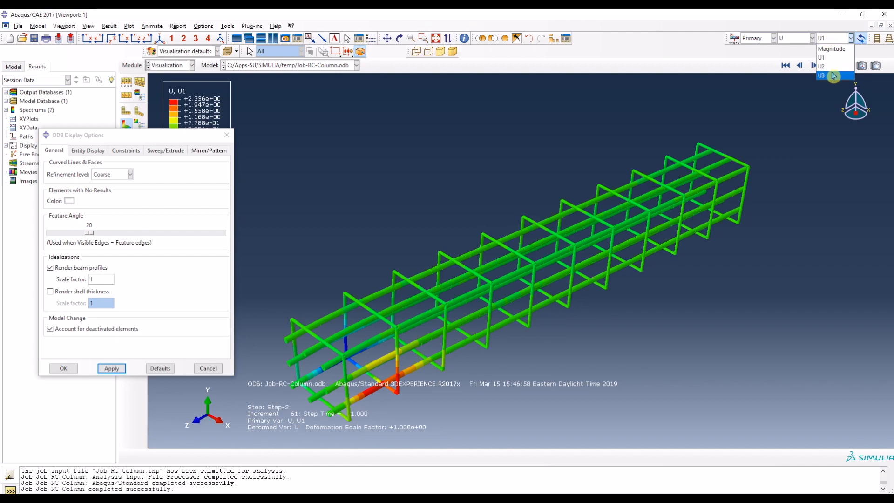
click(833, 75)
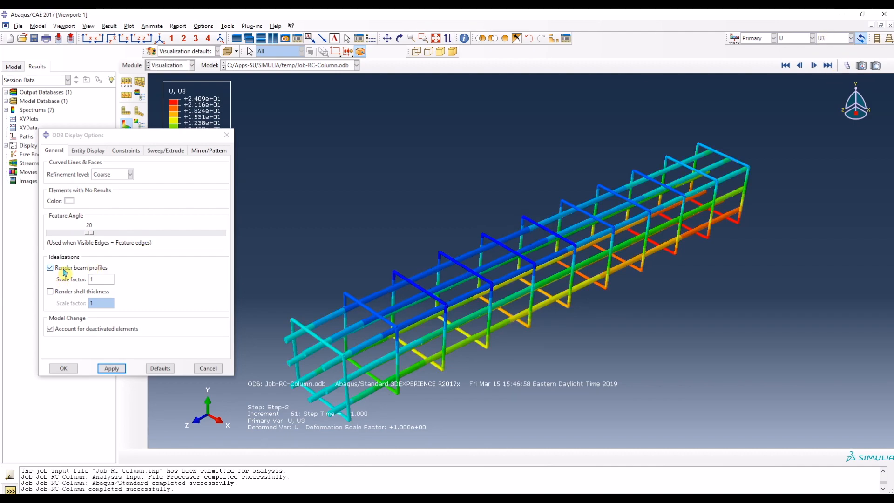
click(207, 368)
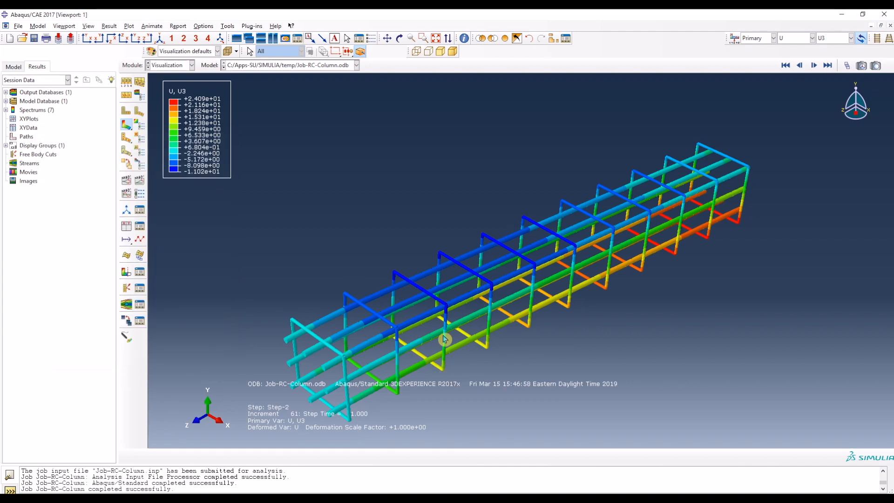
Step: Switch the contour variable back to reaction force component RF2
click(812, 38)
click(793, 92)
click(832, 39)
click(822, 66)
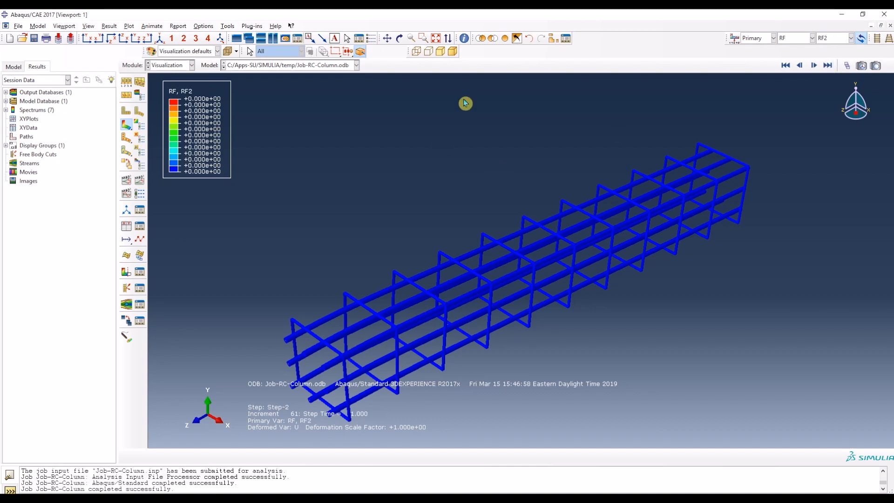
Step: Add the CONCRETE-1 part instance back to the displayed results and dismiss the display group dialog
click(555, 39)
click(158, 202)
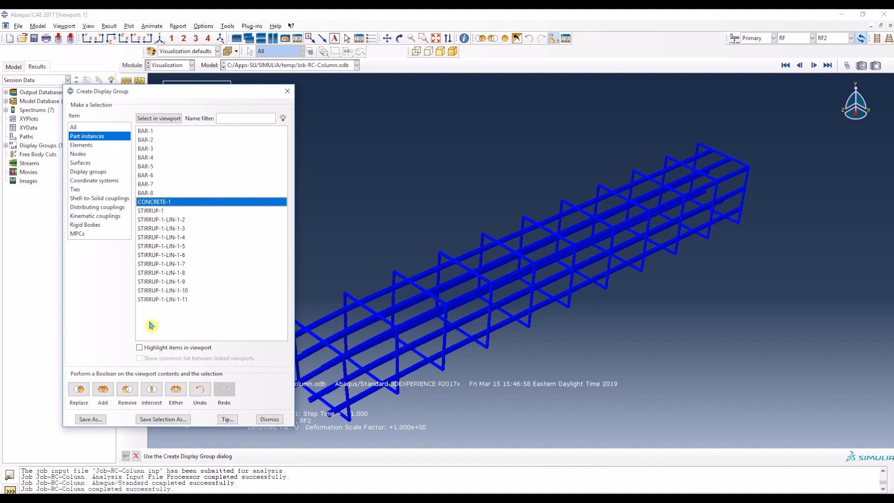
click(111, 396)
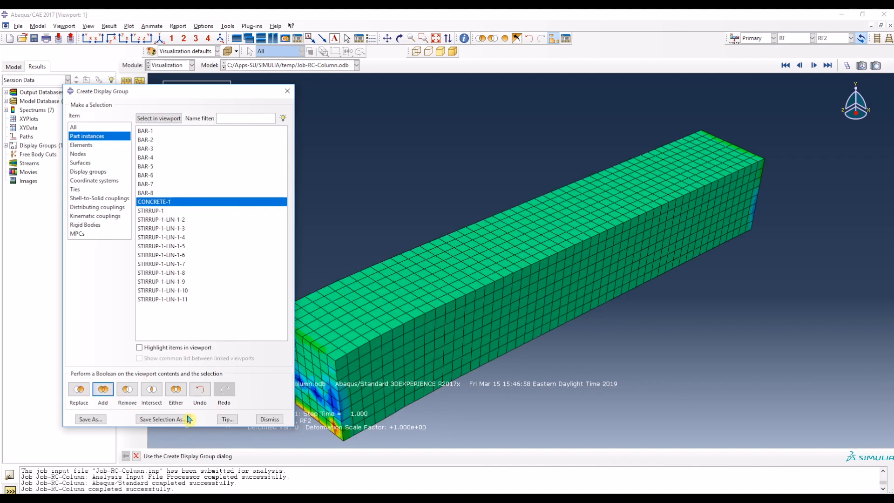
click(269, 419)
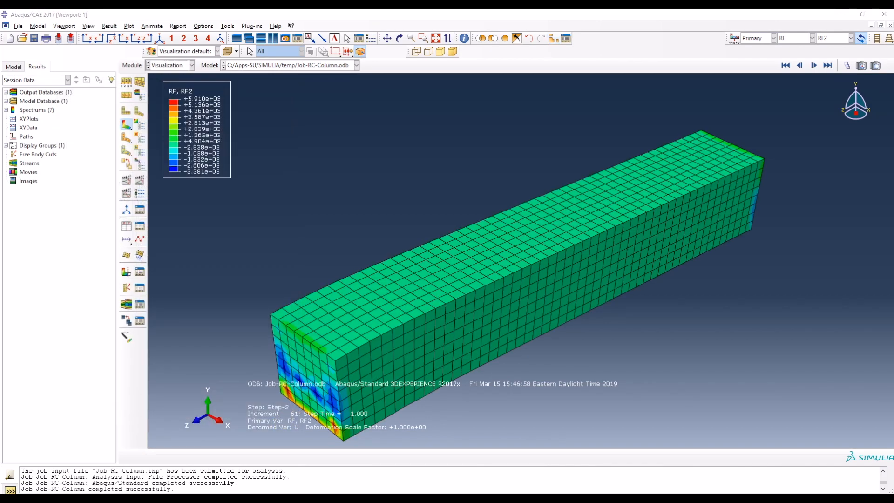
Step: Check the load-displacement task in the Word document, return to Abaqus/CAE and start creating XY data from ODB history output
key(alt+Tab)
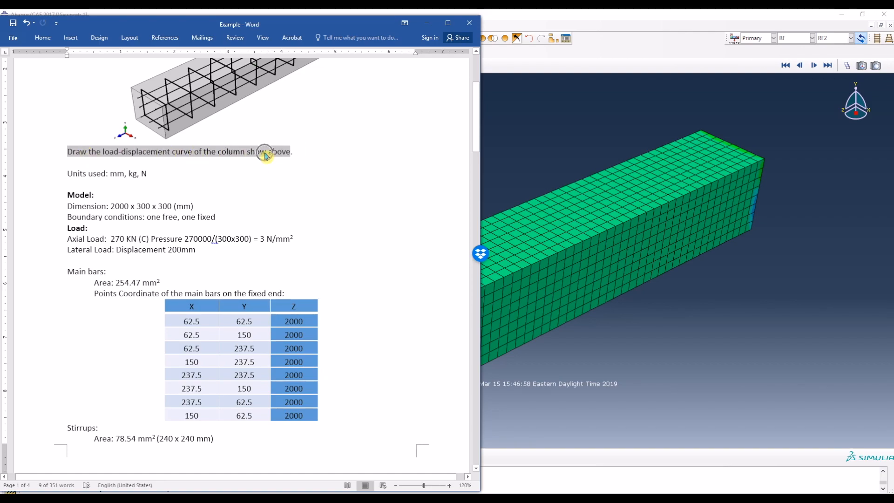
key(alt+Tab)
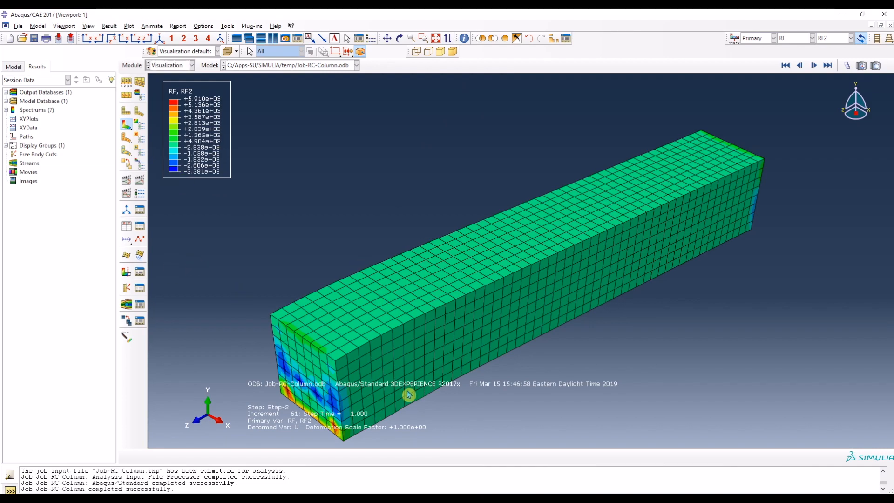
click(129, 228)
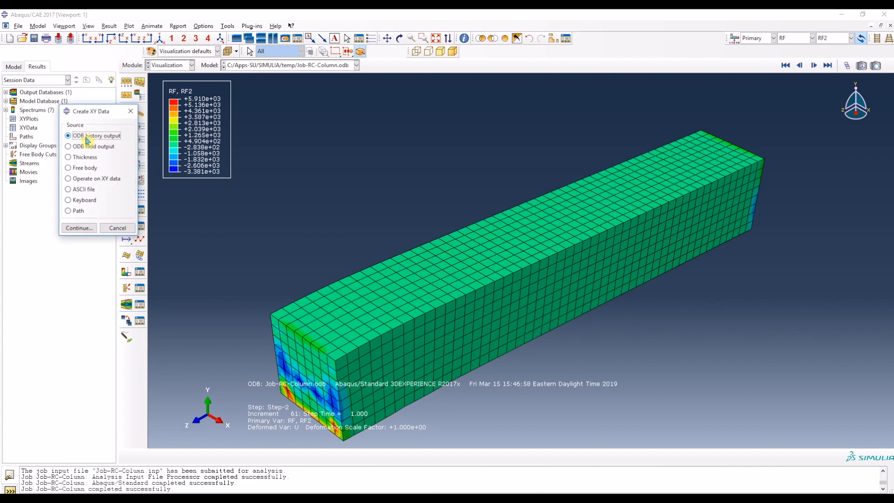
click(87, 228)
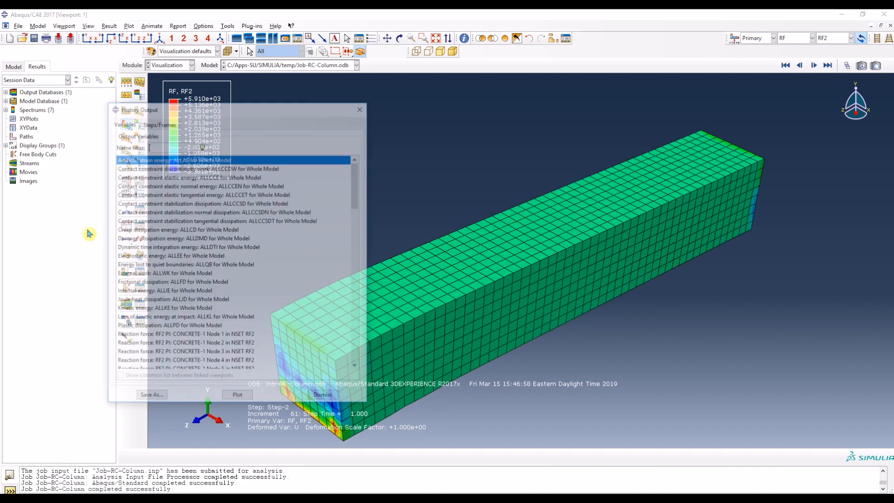
scroll(289, 303, down, 5)
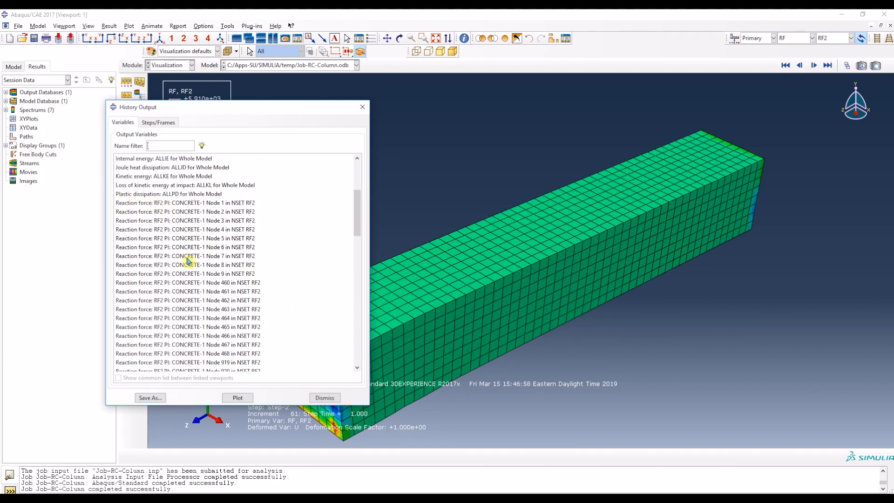
Step: Select the RF2 reaction force history outputs of all CONCRETE-1 nodes in set RF2, from node 1 to node 3681
click(214, 206)
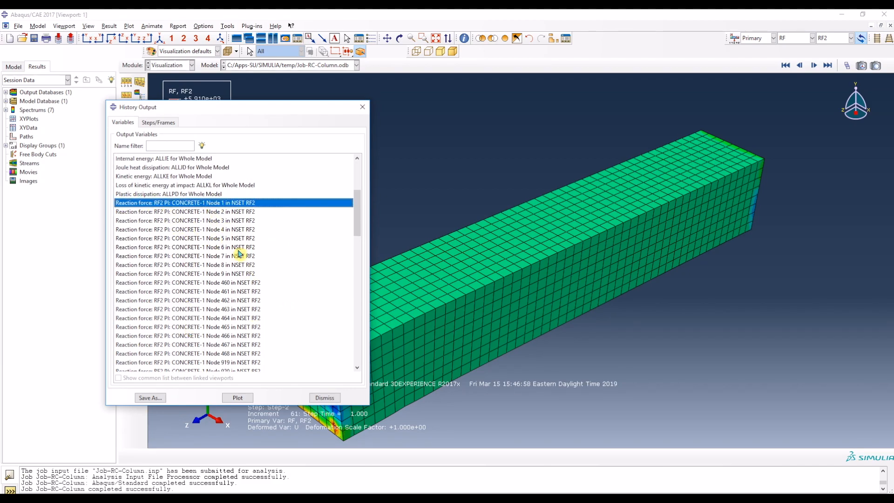
scroll(237, 254, down, 1)
scroll(238, 253, down, 14)
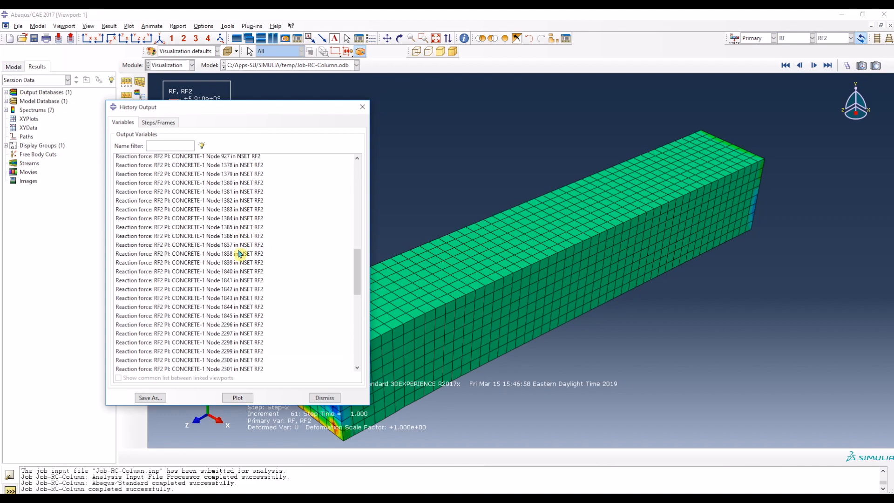
scroll(239, 253, down, 8)
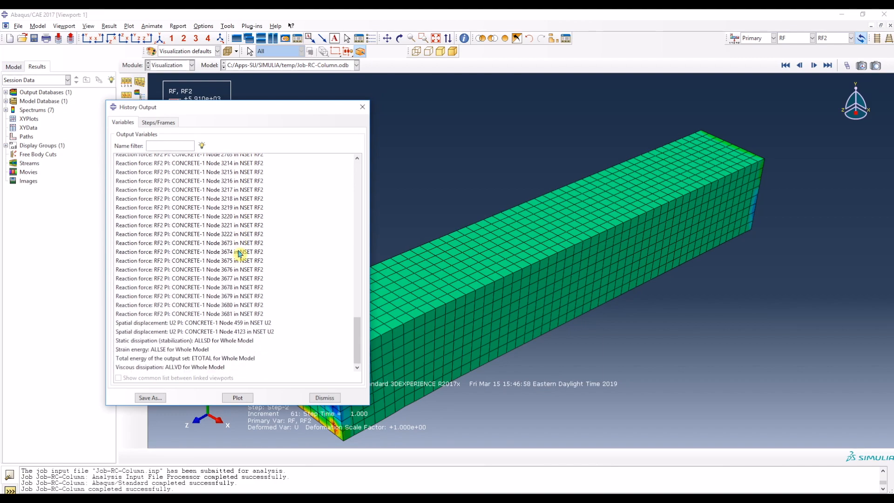
shift+click(256, 316)
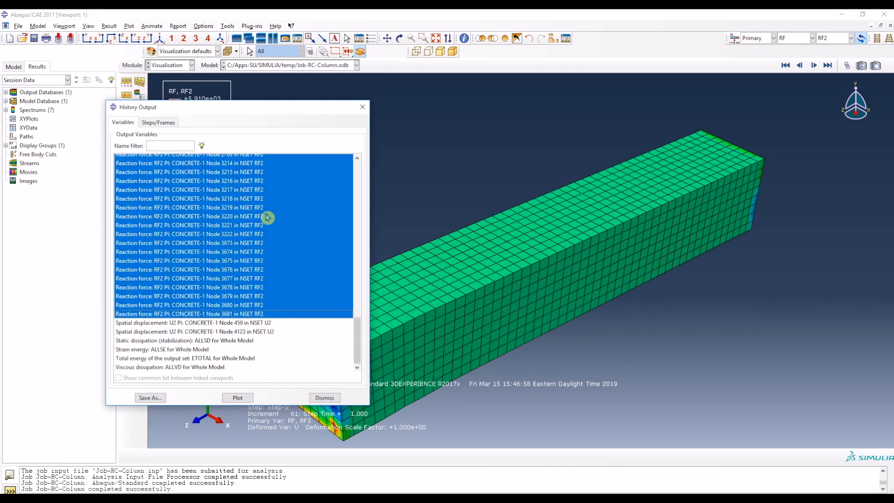
scroll(236, 248, up, 8)
scroll(234, 251, down, 2)
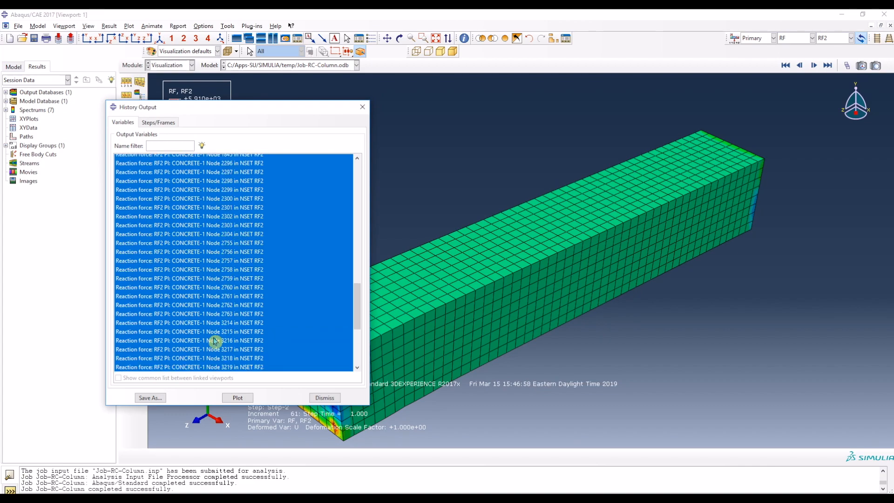
Step: Save the sum of the selected reaction forces as XY data named RF2, with curve plotting turned off
click(158, 398)
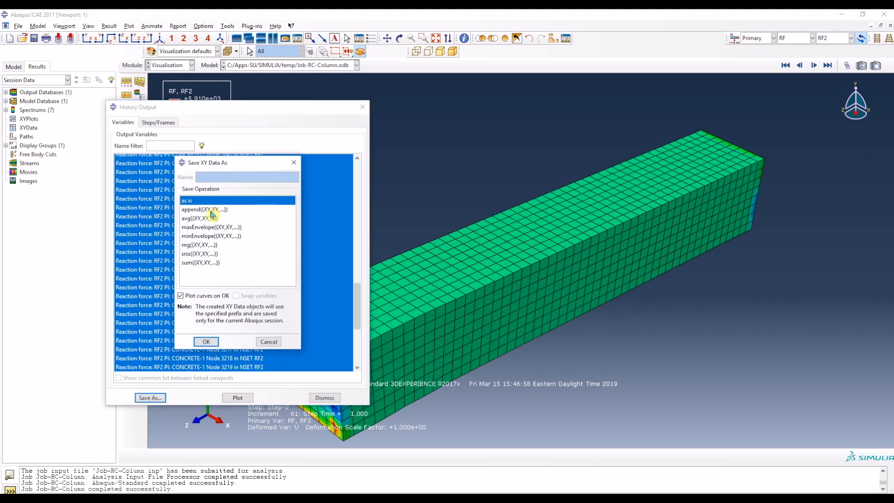
click(209, 263)
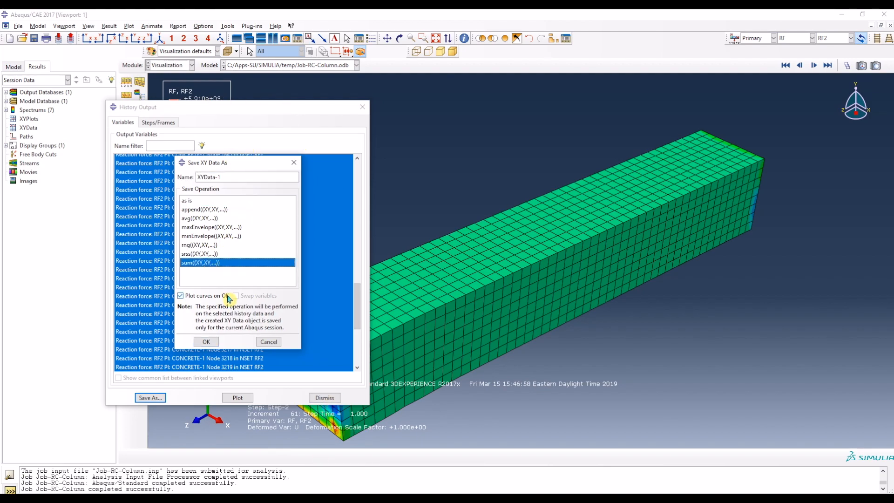
drag(232, 177, 177, 177)
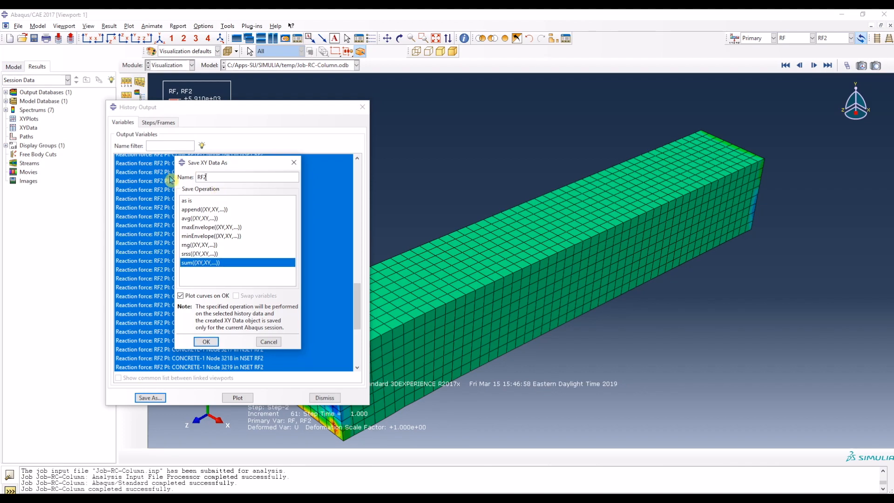
text(RF2)
click(181, 296)
click(203, 342)
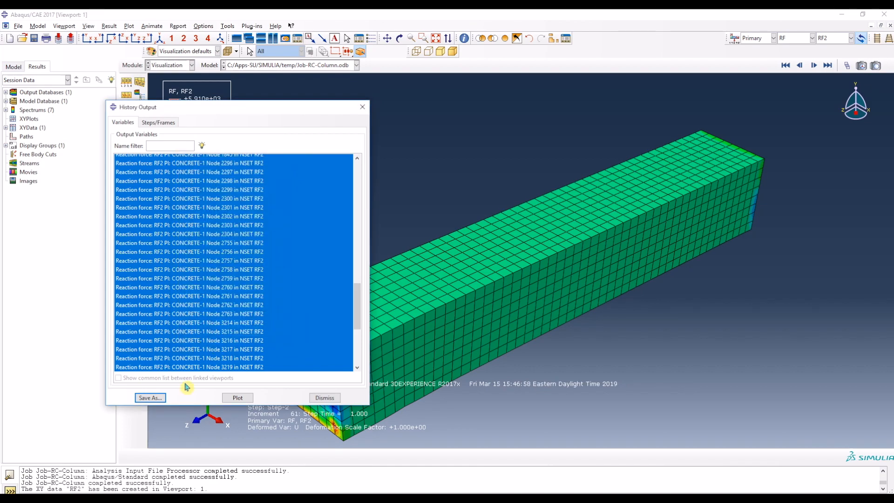
Step: Save the average of the U2 displacements at nodes 459 and 4123 as XY data U2 without plotting, and dismiss the history output
scroll(266, 330, down, 1)
scroll(266, 330, down, 6)
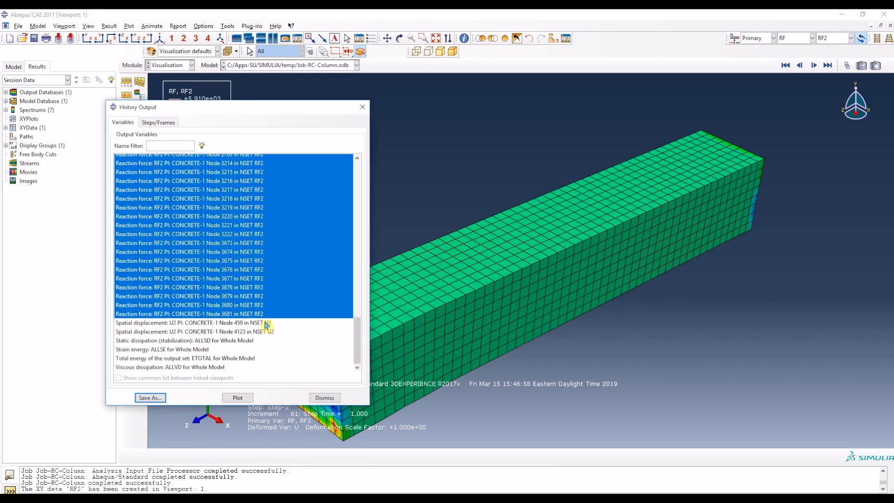
click(266, 323)
shift+click(267, 332)
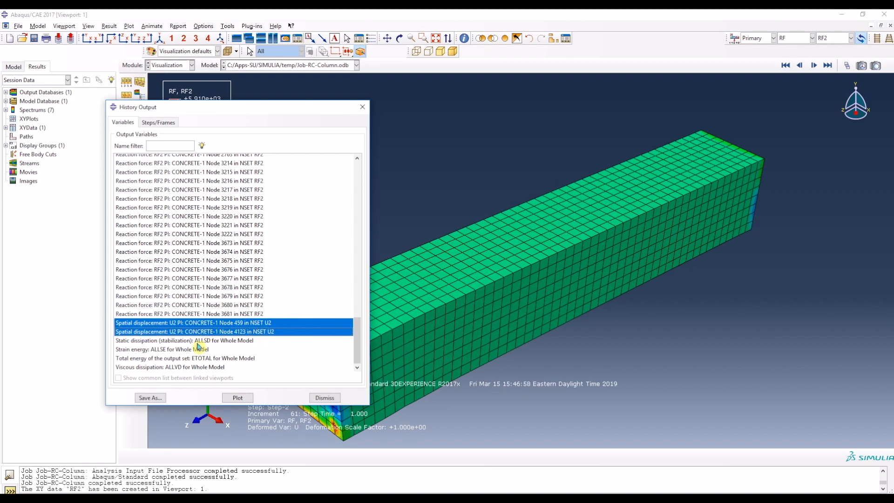
click(150, 398)
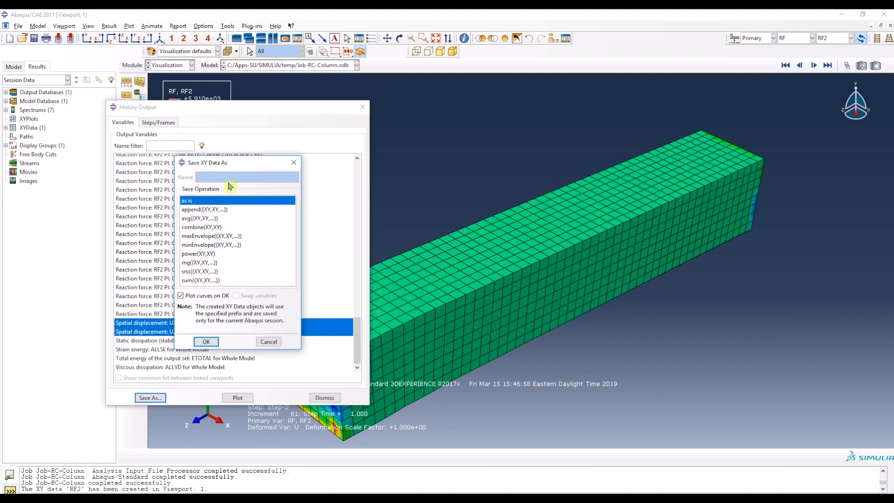
click(206, 219)
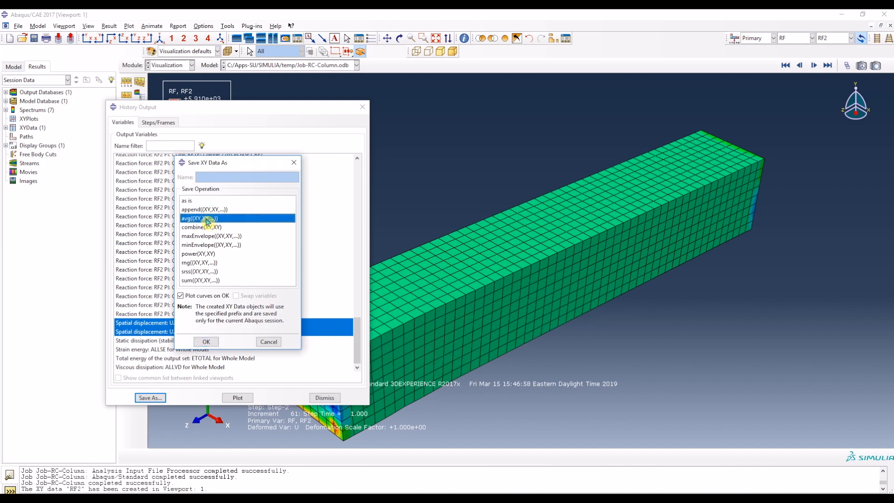
triple_click(238, 176)
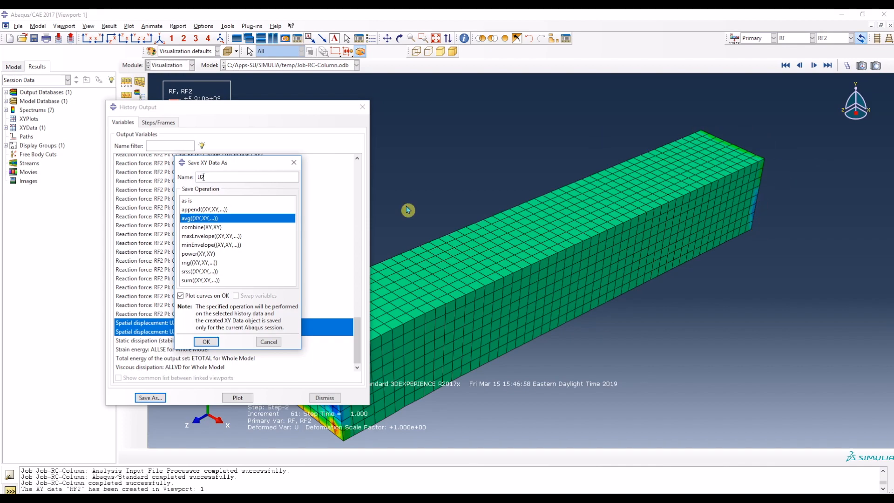
click(181, 296)
click(207, 341)
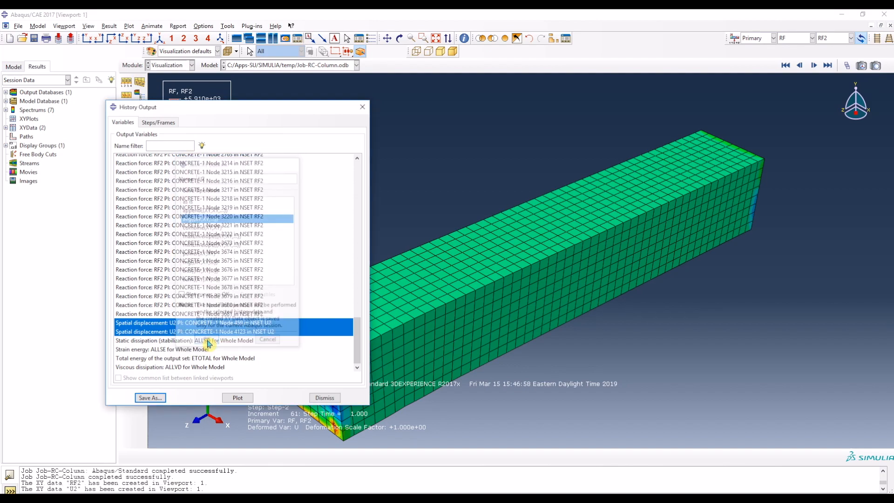
click(325, 397)
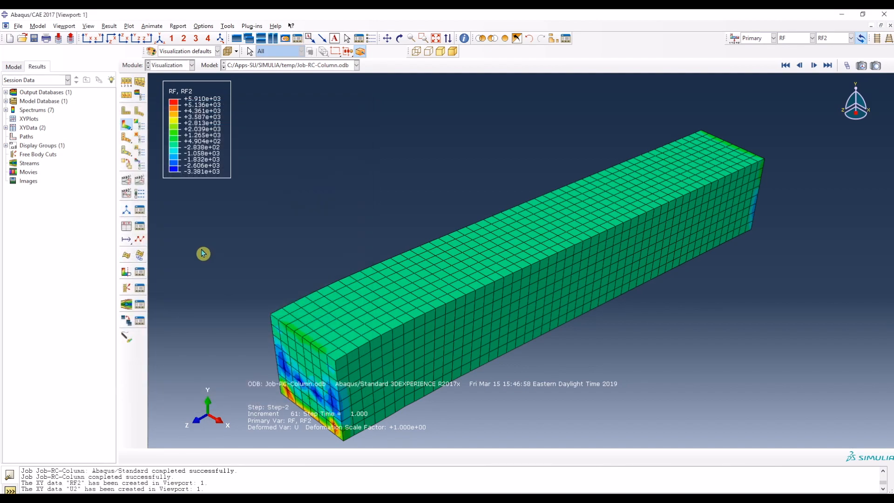
Step: Start an operation on XY data and build the expression combine (- "U2", "RF2")
click(126, 228)
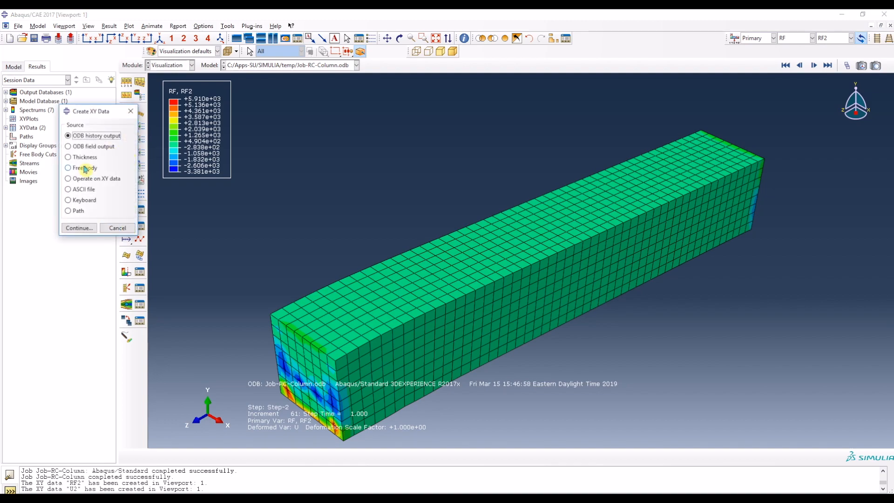
click(79, 182)
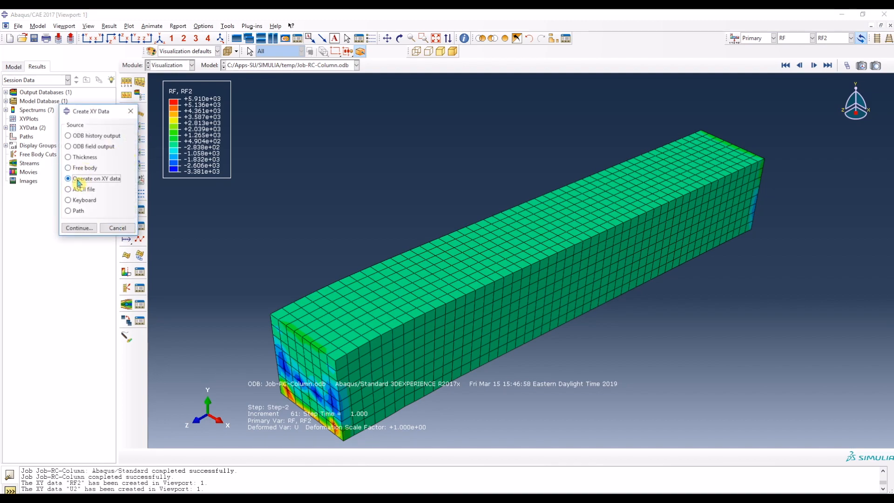
click(78, 228)
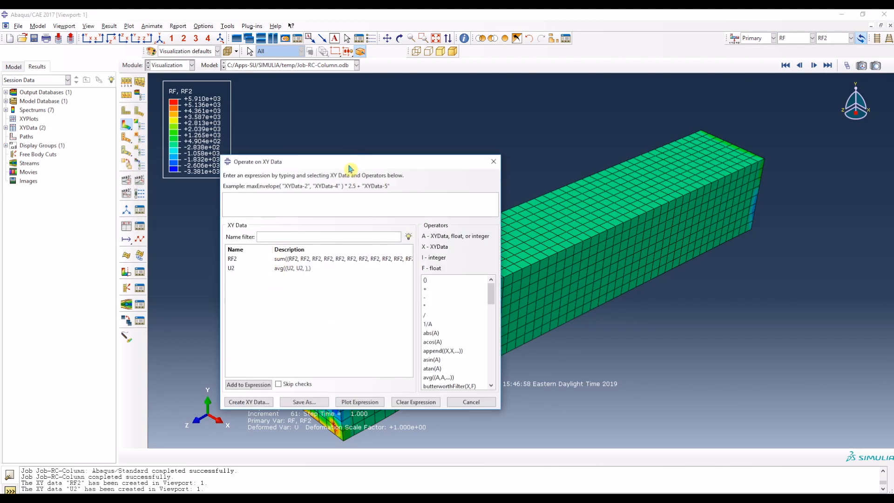
drag(349, 166, 293, 129)
scroll(392, 309, down, 5)
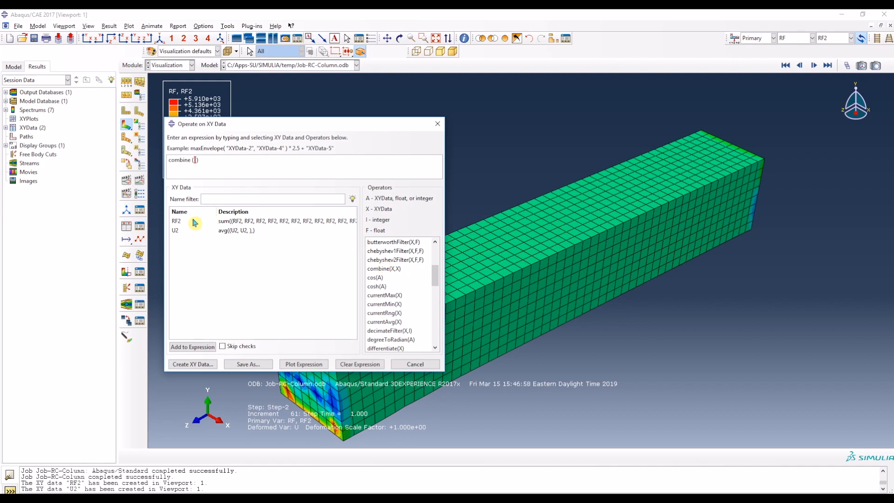
click(234, 233)
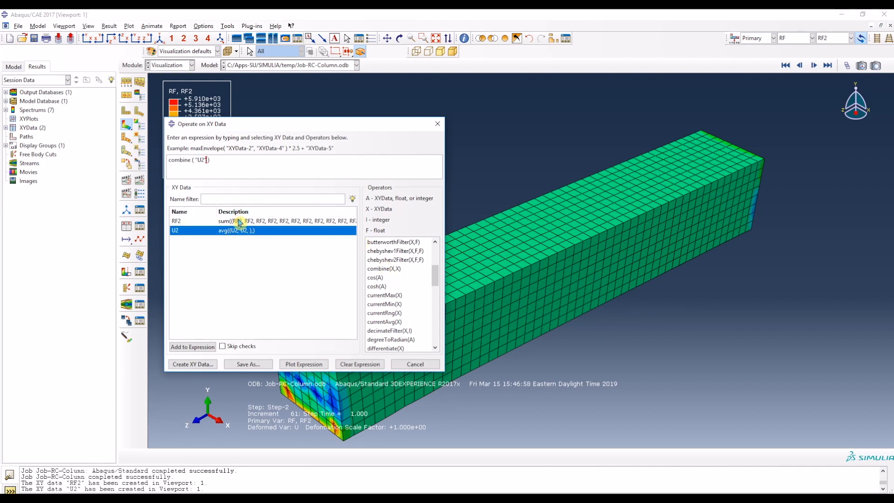
click(238, 222)
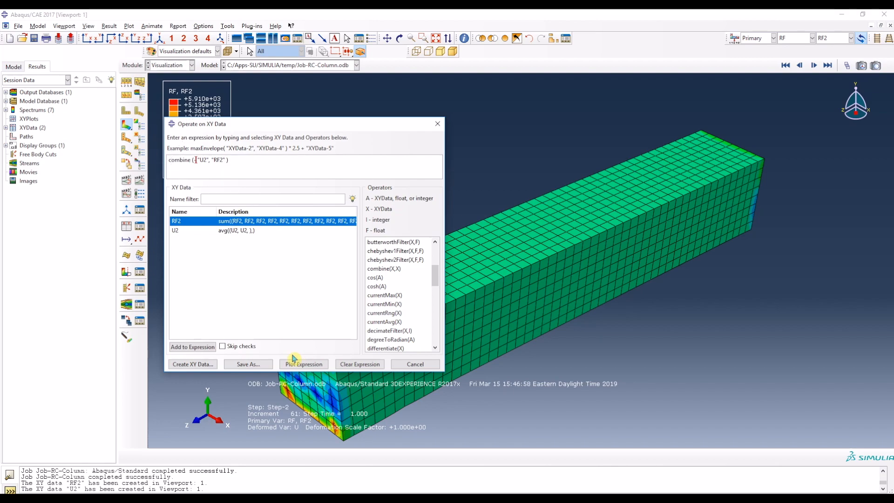
Step: Save the combined expression as XY data named Load vs Disp
click(248, 367)
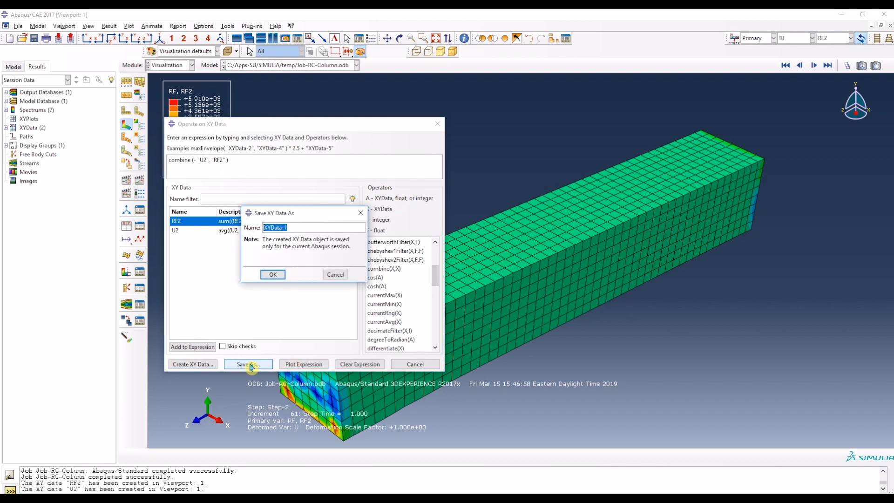
text(Load vs Disp)
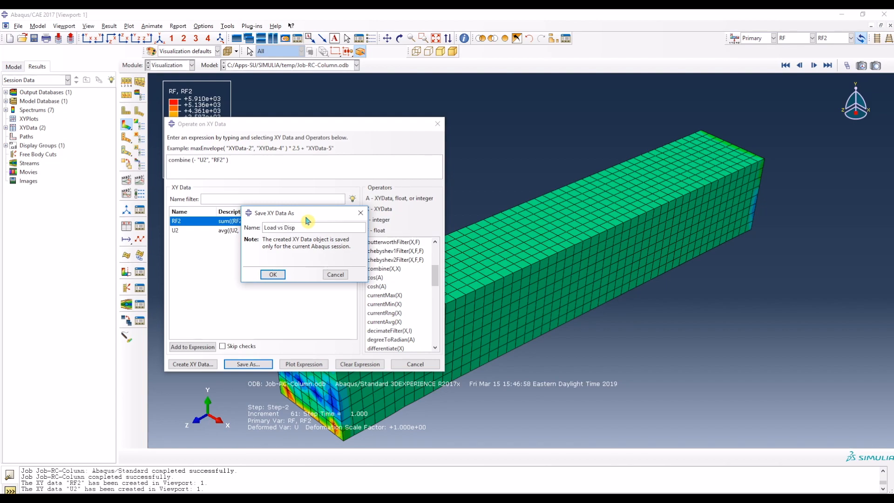
click(273, 274)
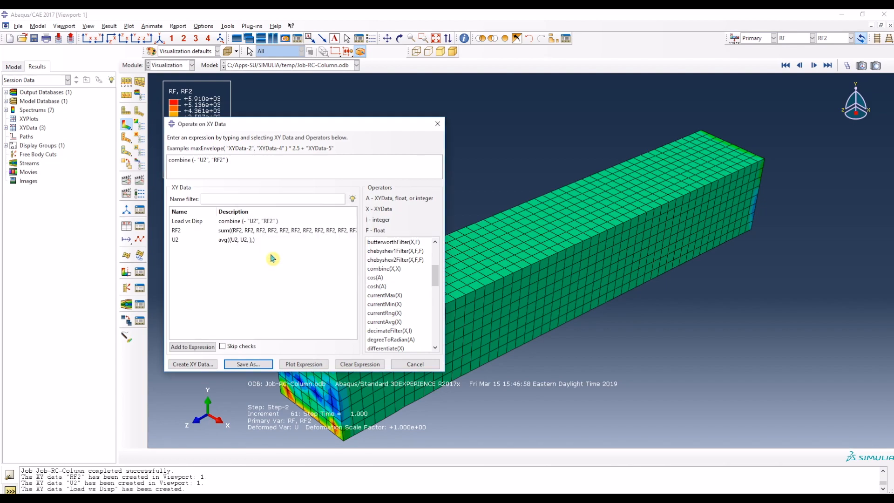
Step: Plot the combined force-displacement expression and move the dialog clear of the curve
click(277, 222)
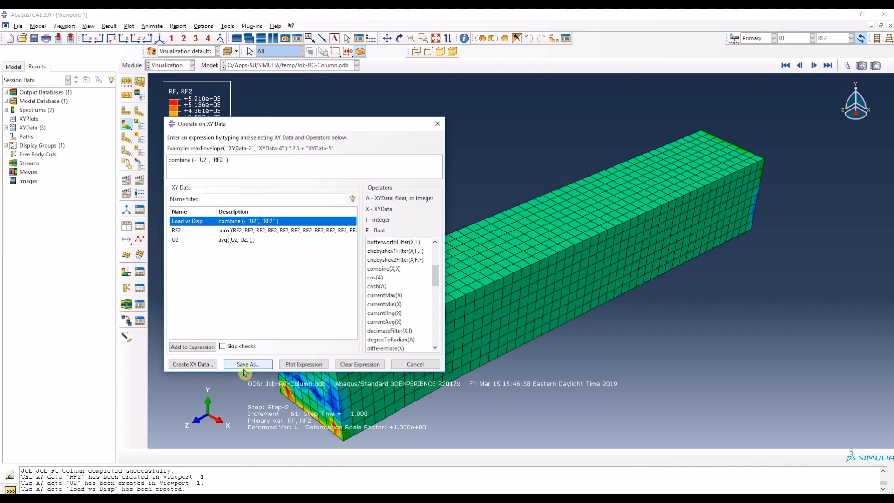
click(298, 365)
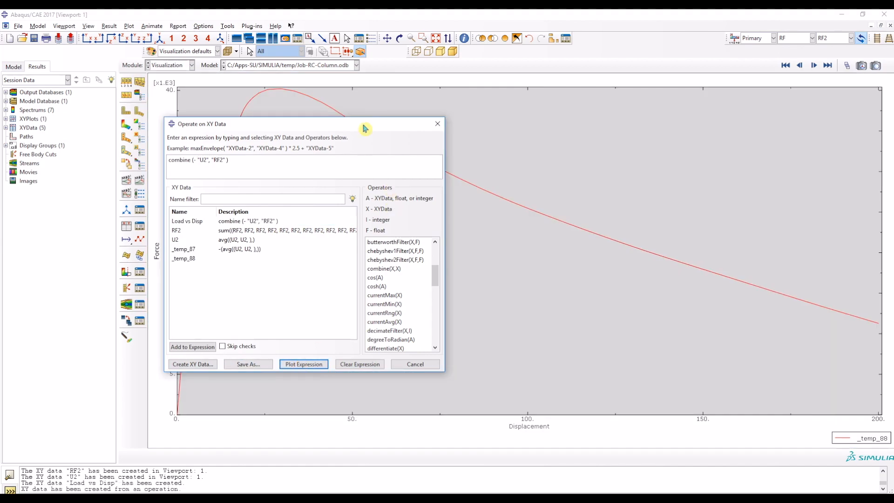
drag(360, 126, 27, 228)
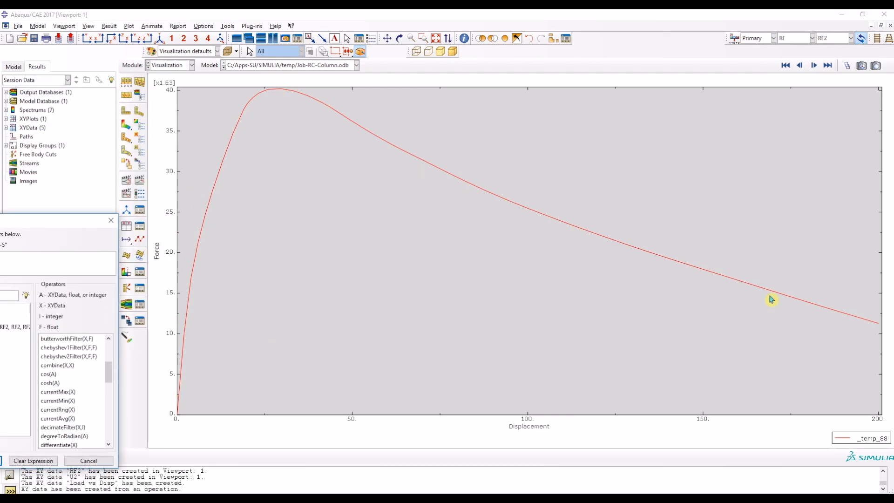
Step: Check the column's task description in the Word document, return to Abaqus/CAE and close the XY data operation dialog
key(alt+Tab)
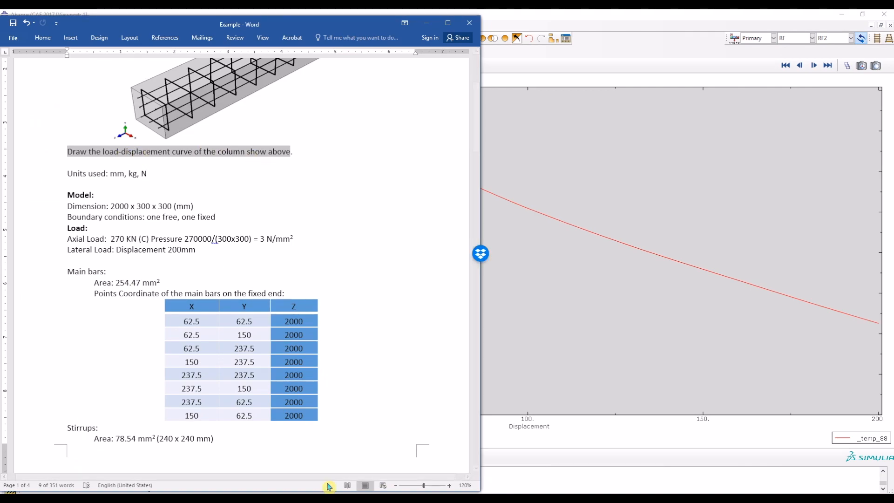
key(alt+Tab)
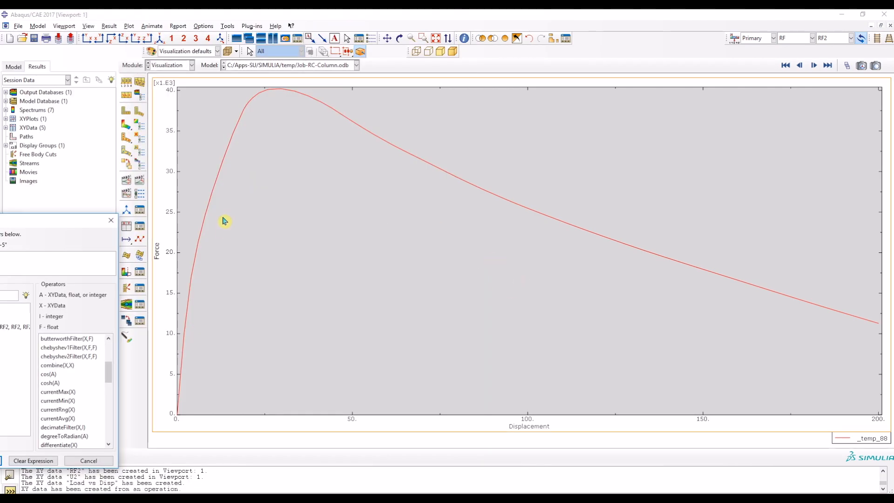
drag(46, 223, 304, 122)
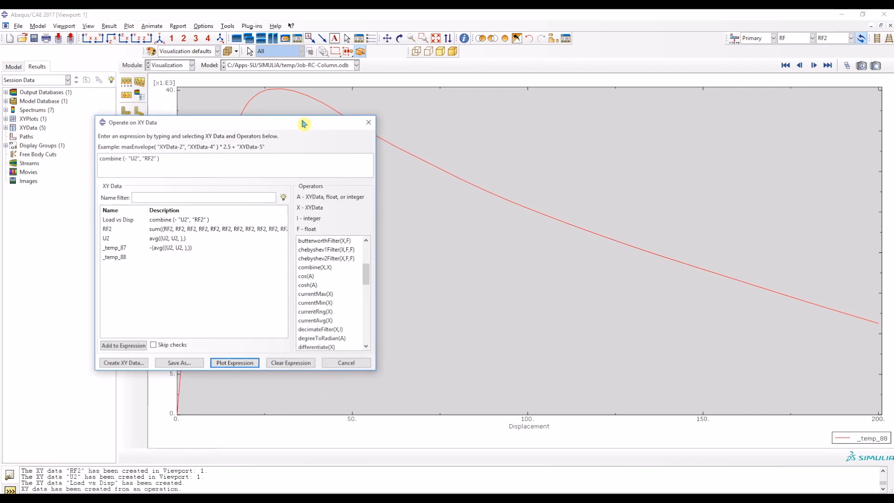
click(173, 219)
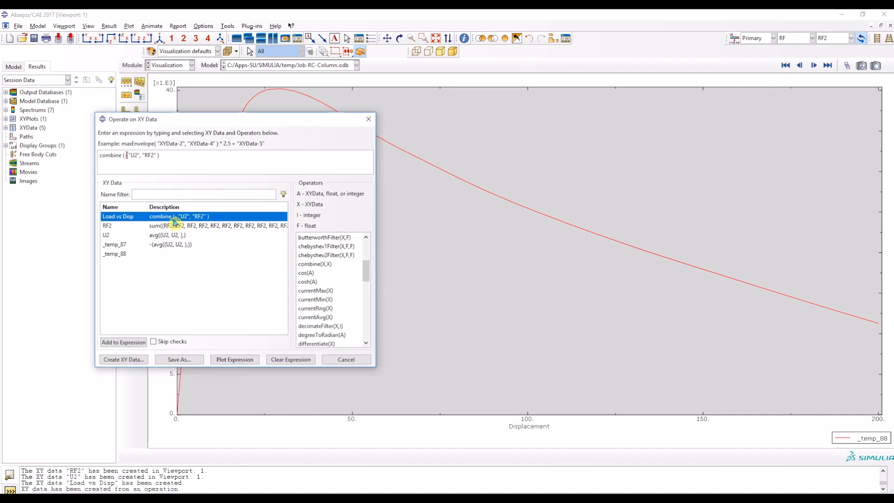
click(358, 362)
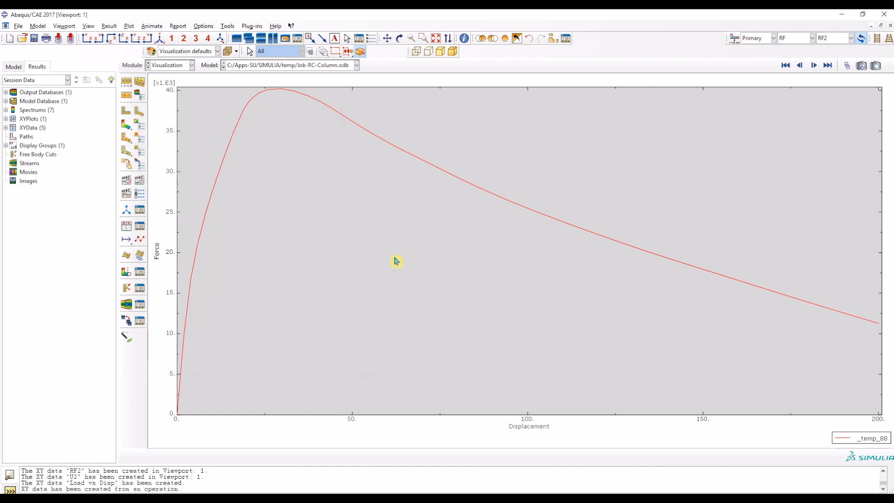
Step: Open the Load vs Disp XY data for editing and copy its complete X and Y columns
click(140, 227)
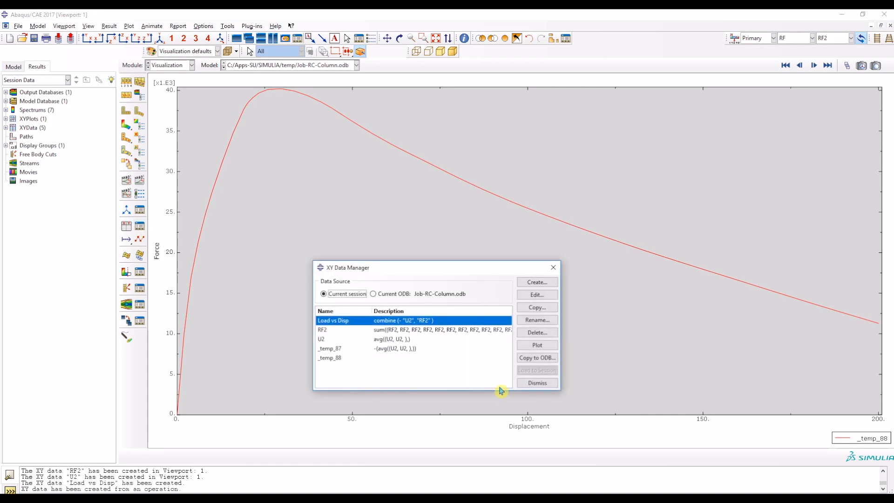
drag(429, 266, 281, 208)
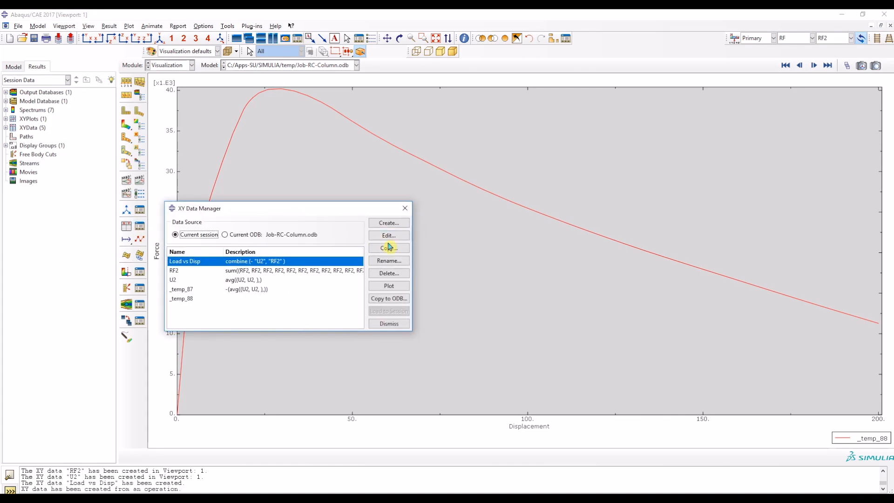
click(389, 235)
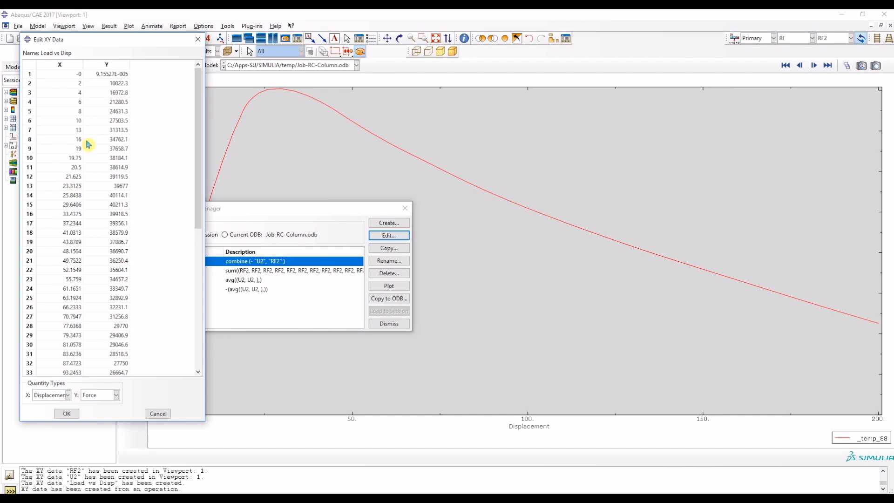
click(75, 65)
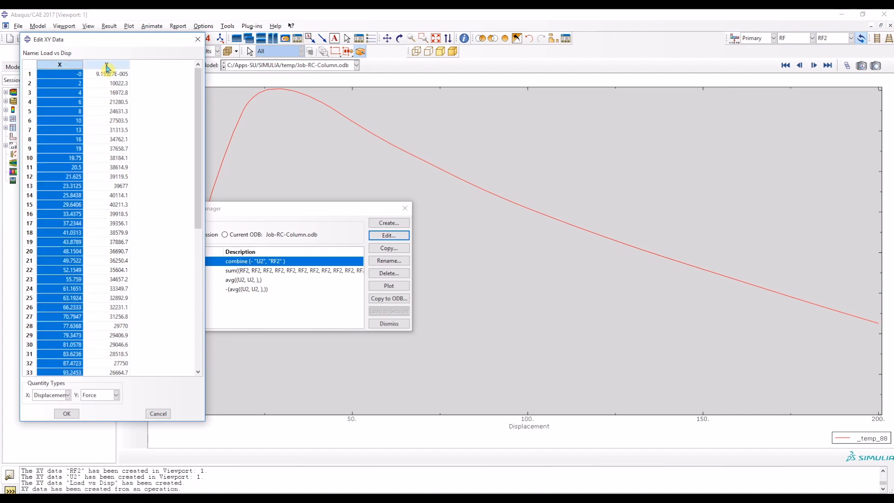
shift+click(107, 68)
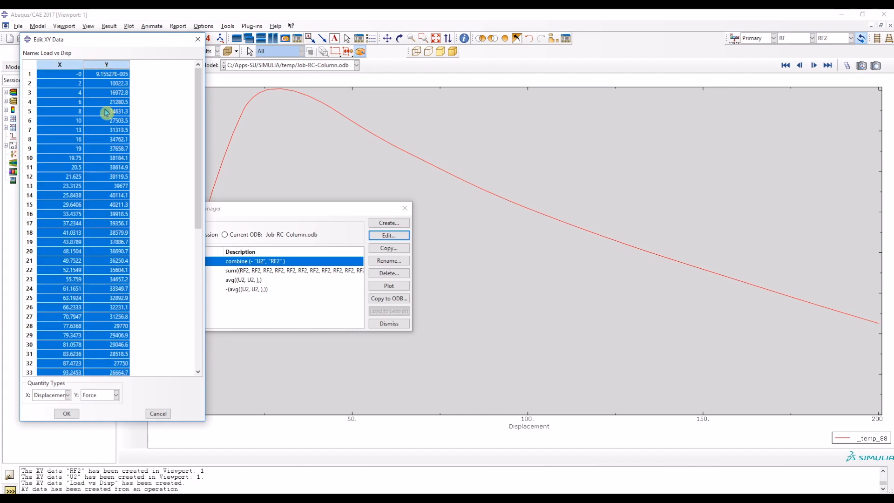
Step: Minimize Abaqus/CAE, create a Microsoft Excel worksheet on the desktop with its default name and open it in Excel
click(841, 14)
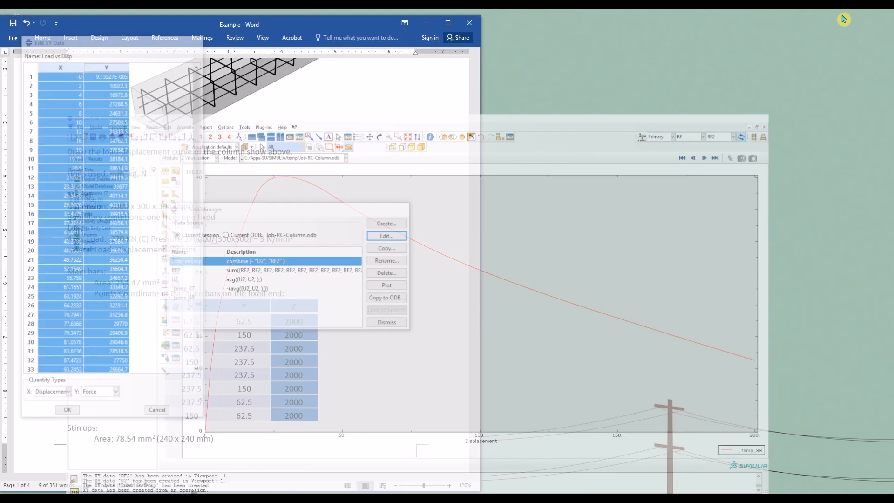
right_click(645, 149)
mouse_move(699, 268)
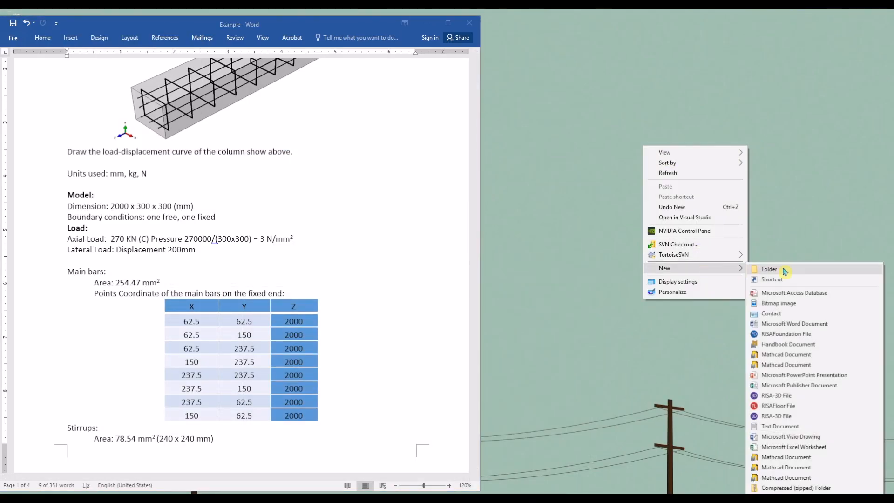
click(836, 447)
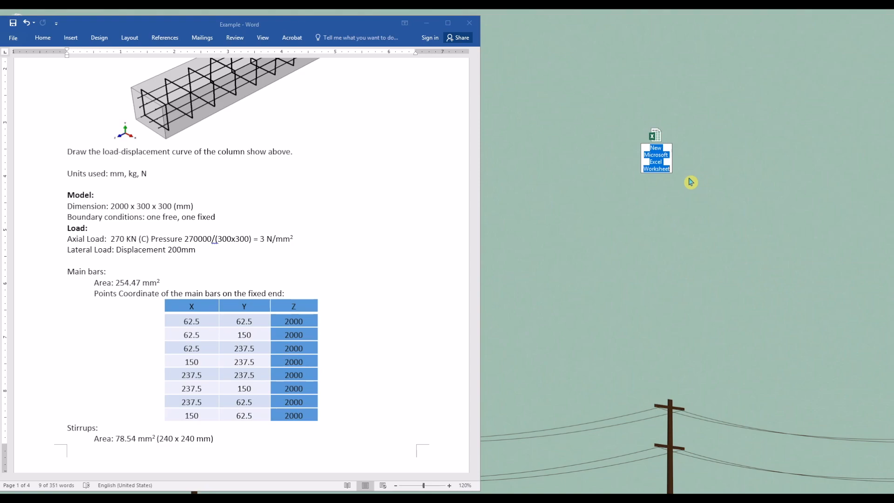
key(Return)
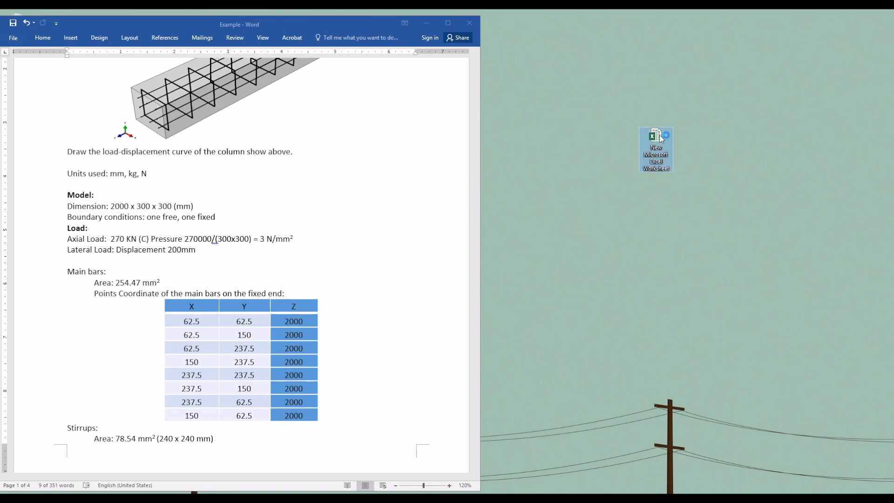
double_click(662, 138)
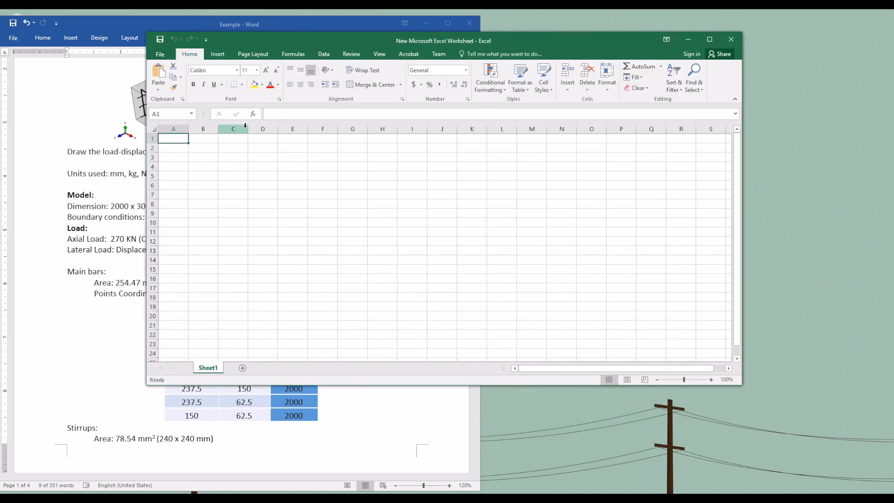
Step: Paste the load-displacement data at cell A1 and insert a scatter chart with smooth lines from it
key(ctrl+v)
click(218, 55)
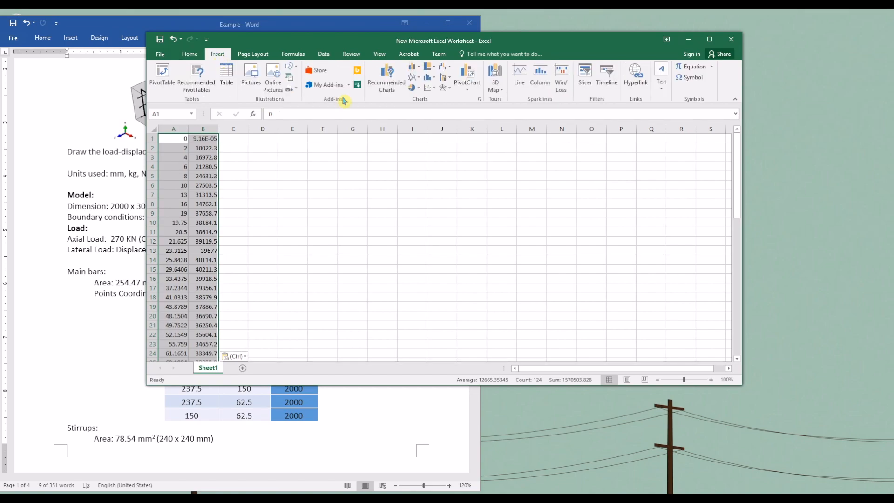
click(428, 88)
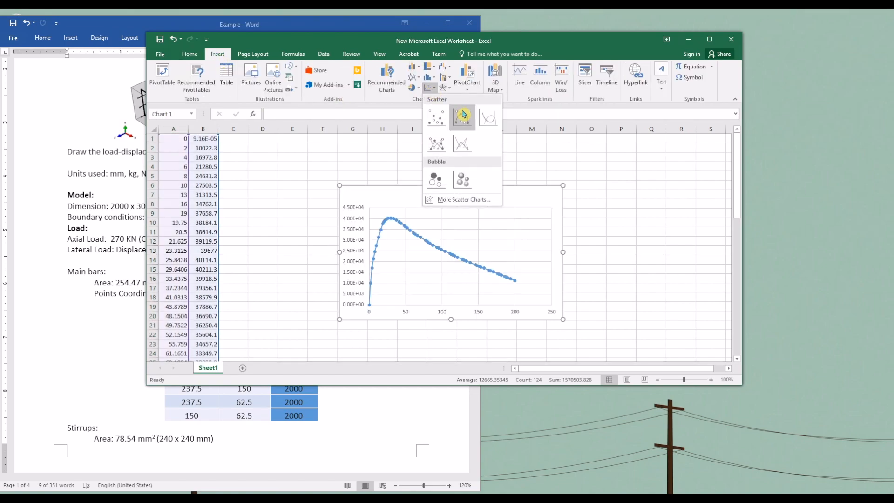
click(485, 120)
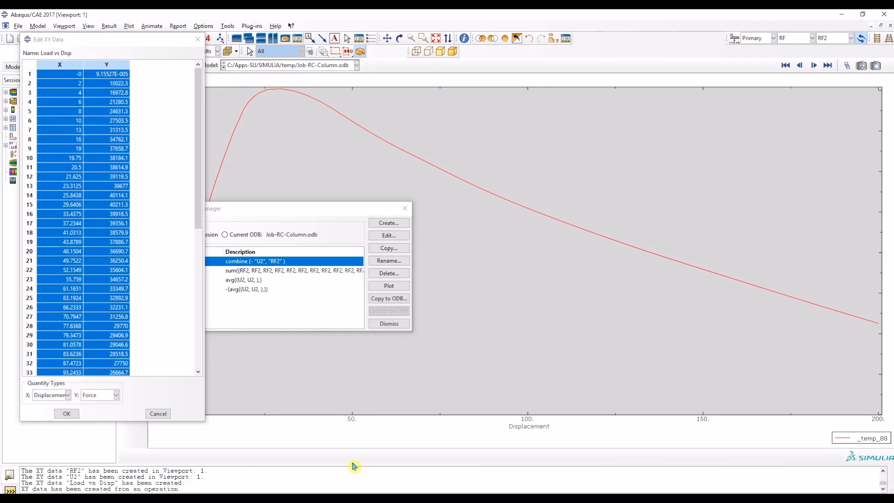
Step: Return to Abaqus/CAE, close the XY data dialogs and plot the result contours on the deformed column
click(407, 213)
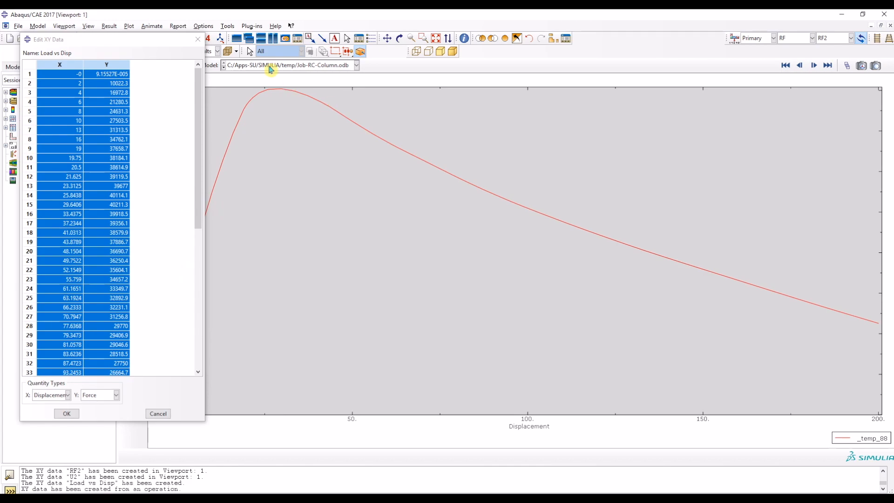
click(198, 40)
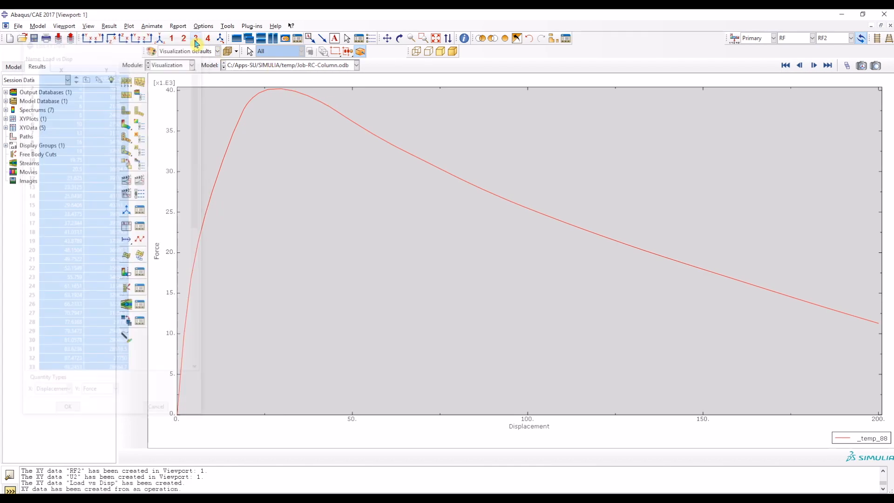
click(128, 126)
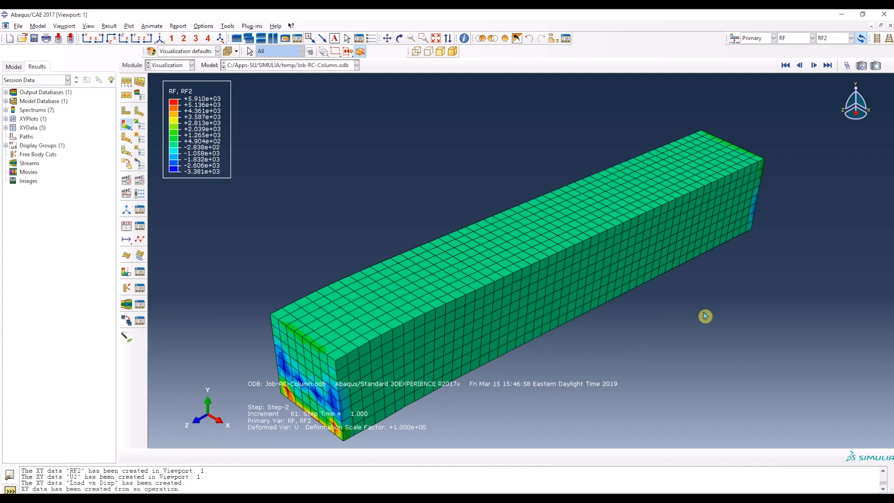
Step: Set the primary contour variable to displacement U with component U2
click(829, 39)
click(831, 66)
click(799, 40)
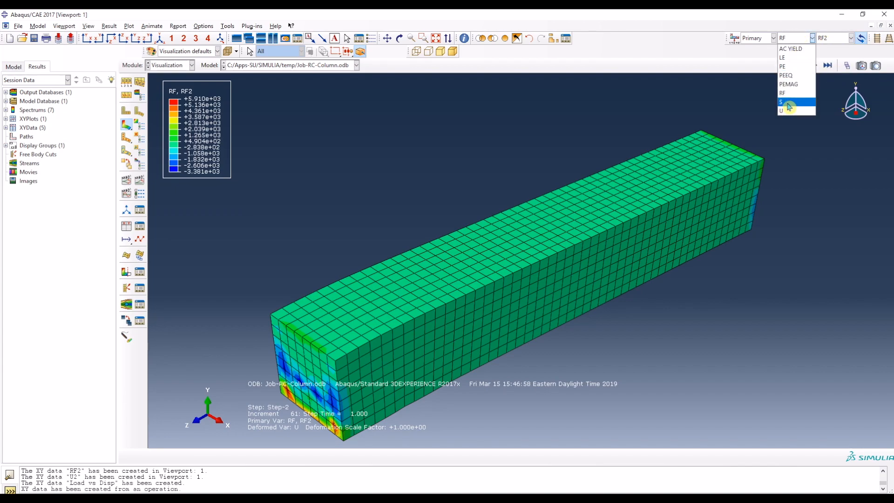
click(793, 111)
click(828, 41)
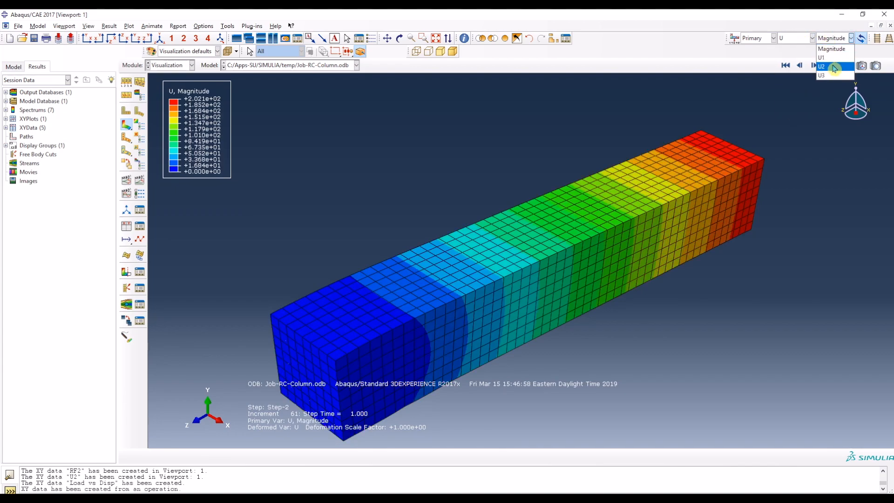
click(831, 66)
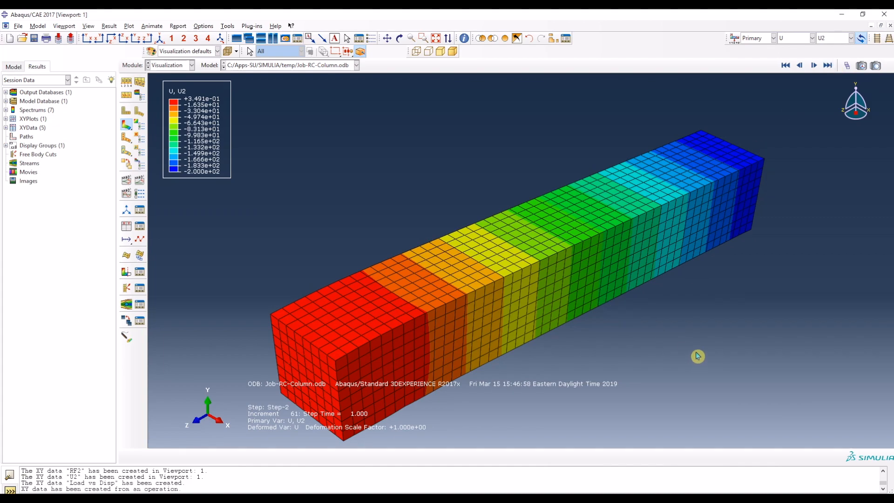